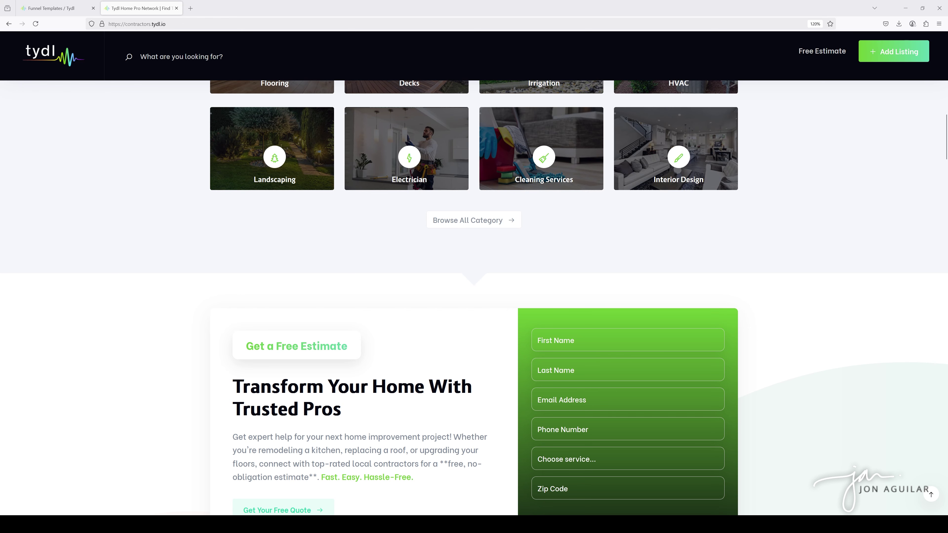
Examine the contractors directory homepage, covering its search area, service categories, free estimate form and latest listings.
scroll(474, 299, down, 5)
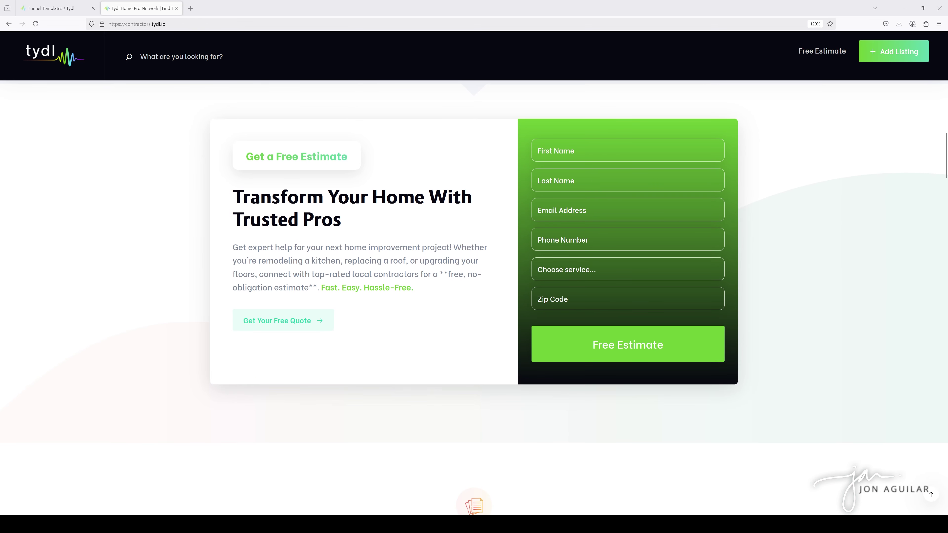
scroll(473, 261, down, 14)
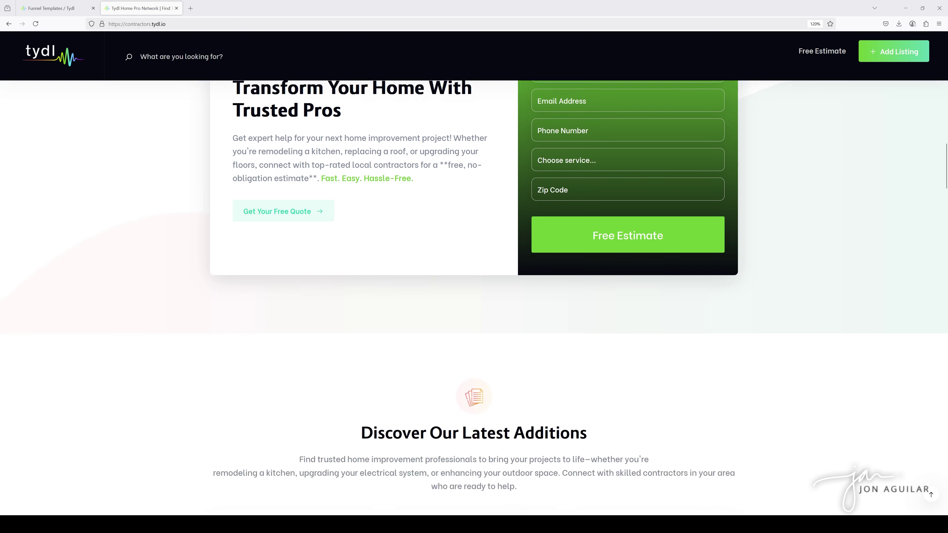
scroll(474, 268, down, 1)
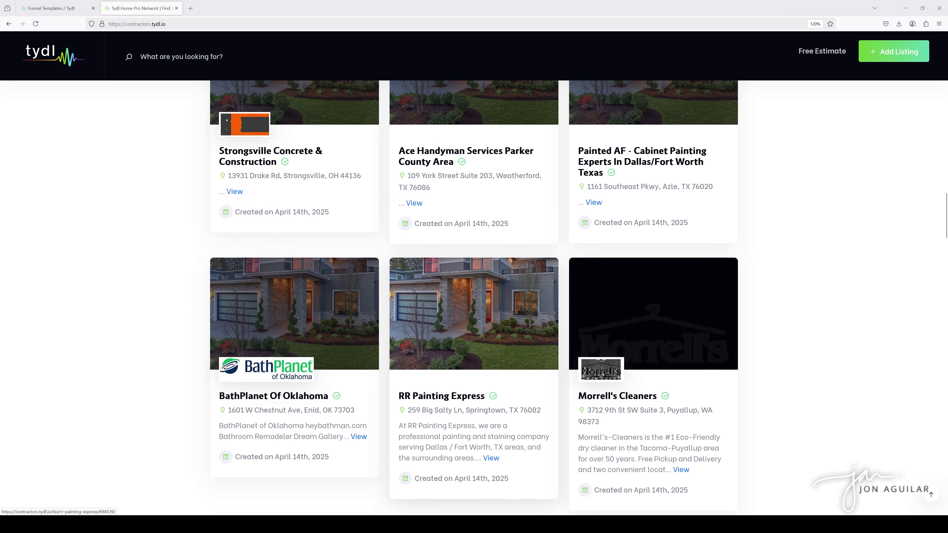
scroll(474, 429, up, 8)
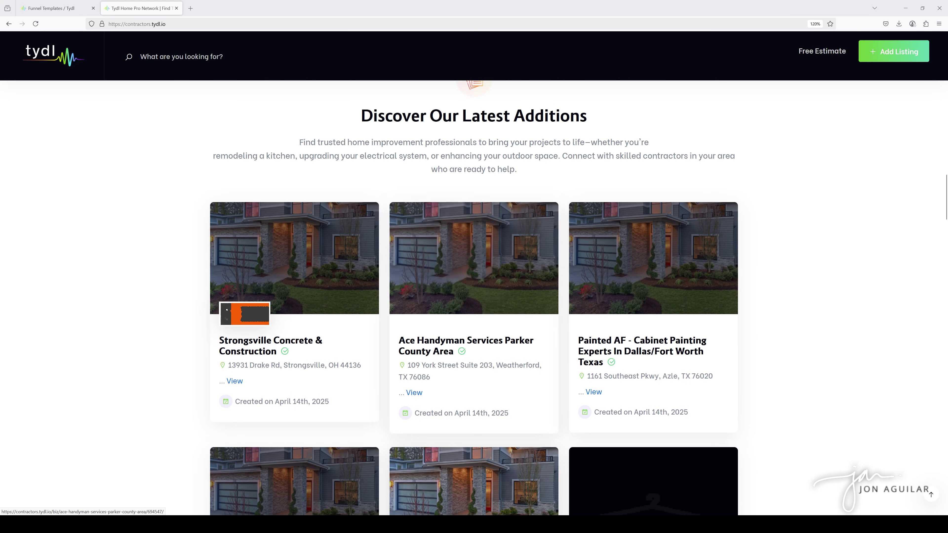
scroll(474, 299, up, 15)
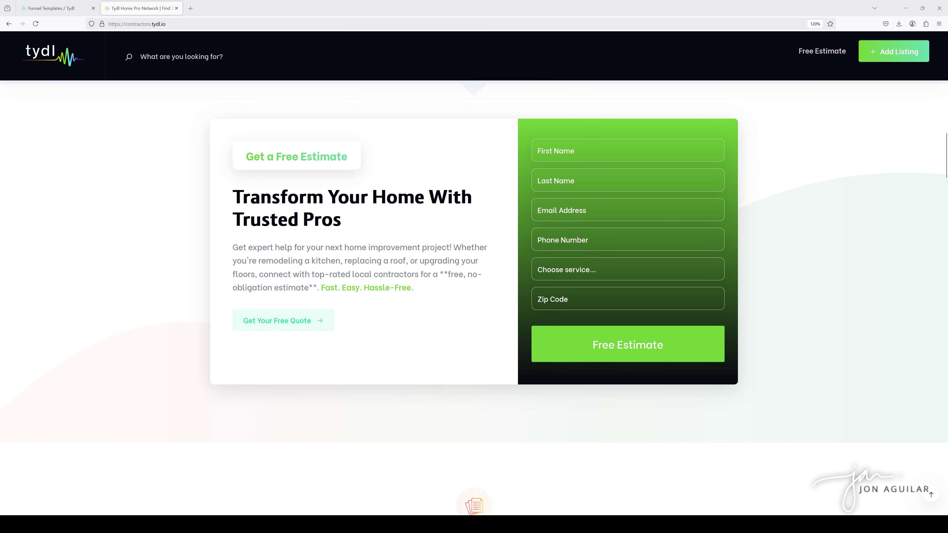
scroll(474, 299, up, 6)
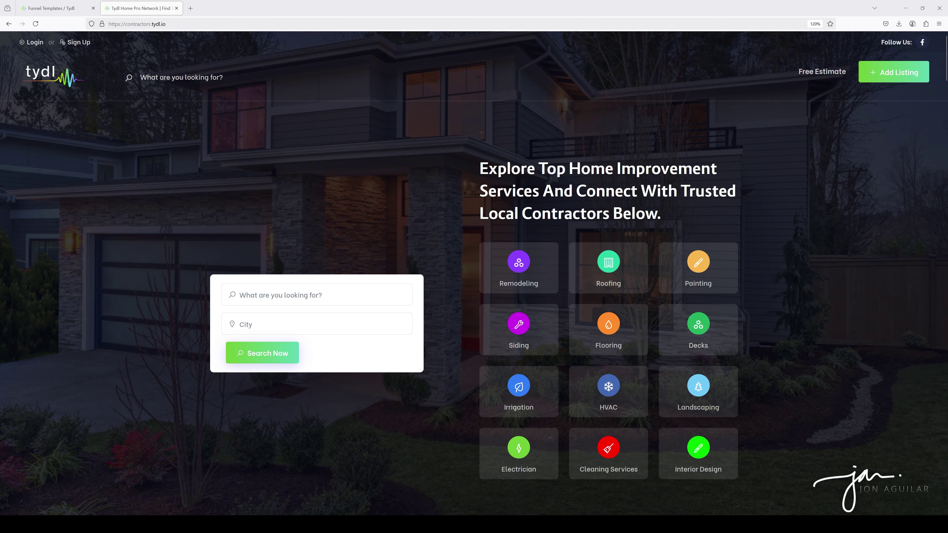
scroll(473, 299, down, 8)
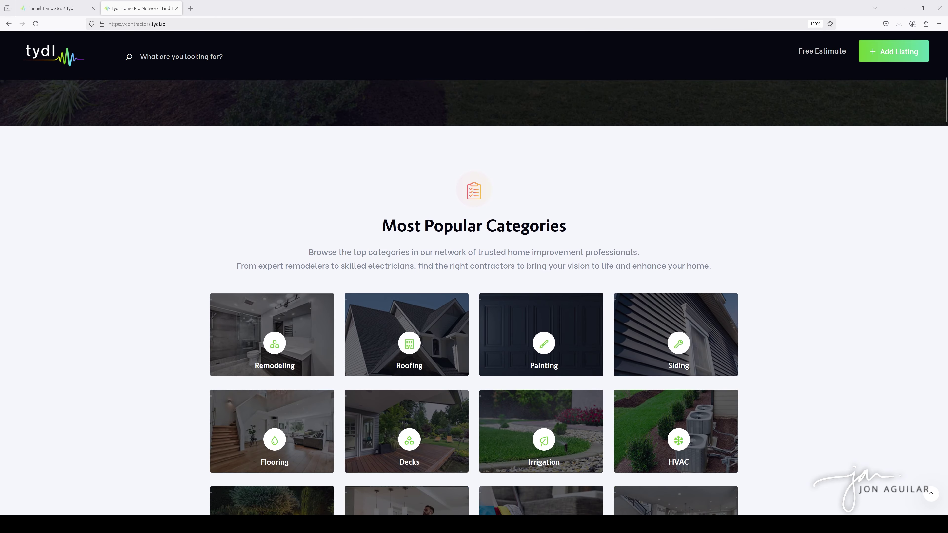
scroll(474, 299, down, 6)
scroll(474, 298, down, 3)
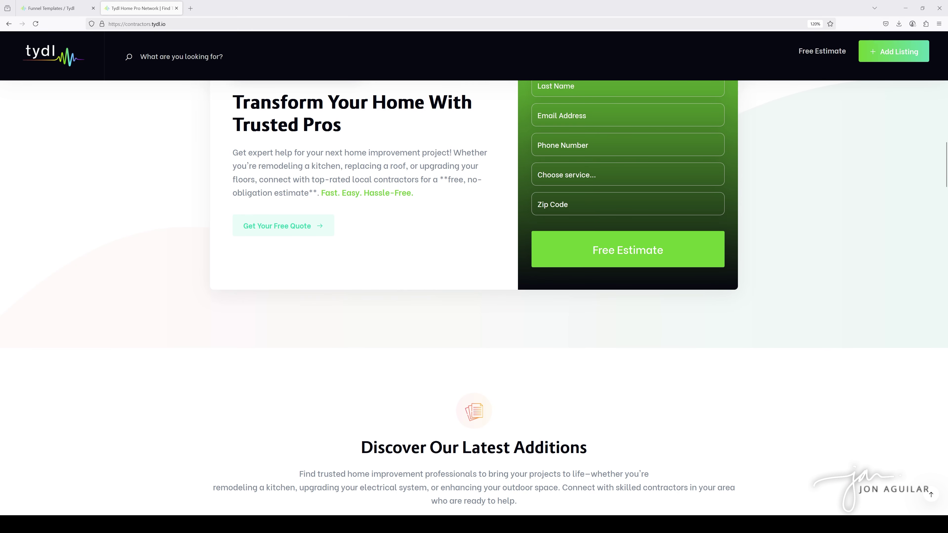
scroll(474, 298, down, 10)
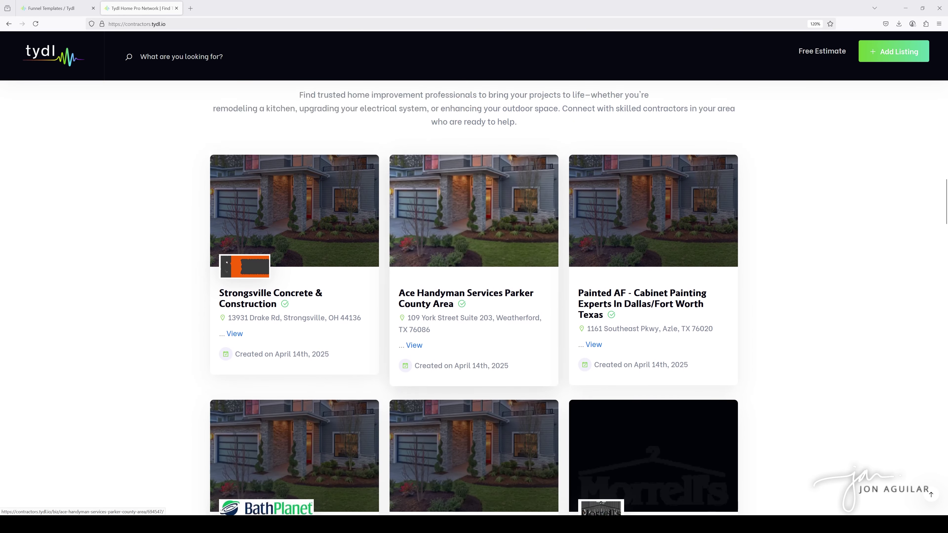
scroll(474, 224, up, 15)
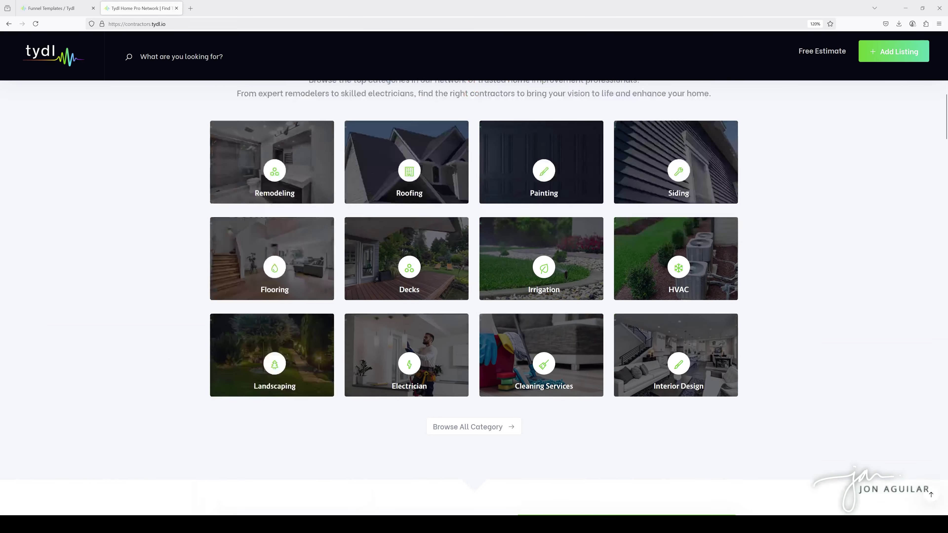
scroll(474, 262, up, 10)
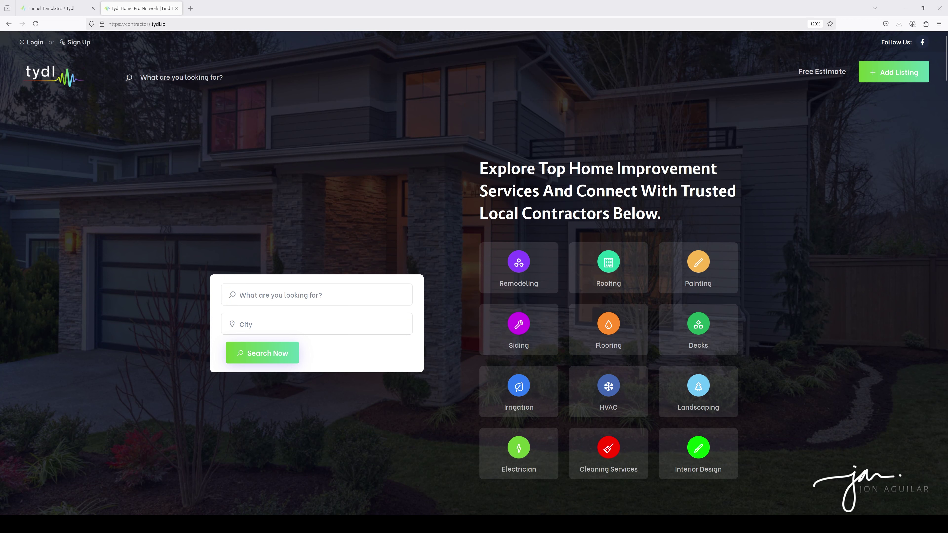
Switch to the funnel templates and create a new one by cloning the Local directory theme with the name Lawyers.
click(51, 9)
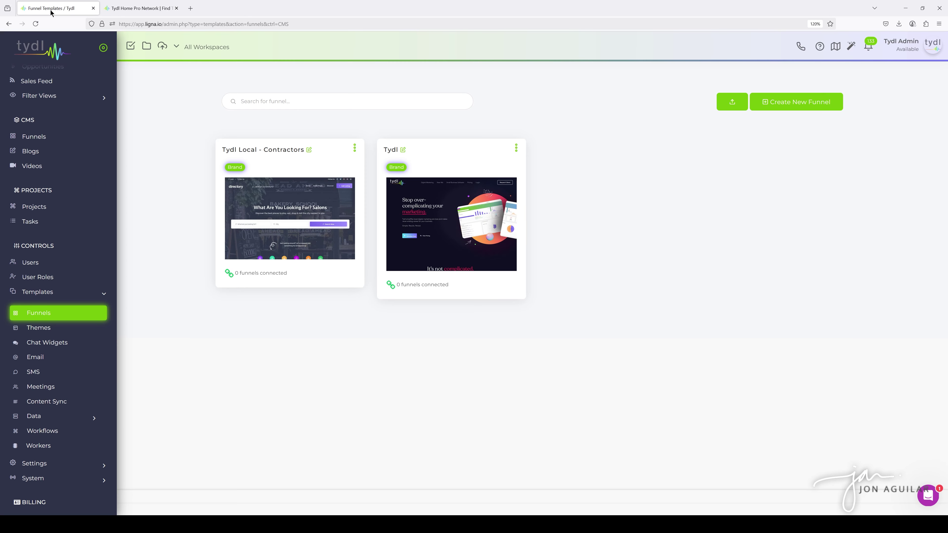
key(ctrl+minus)
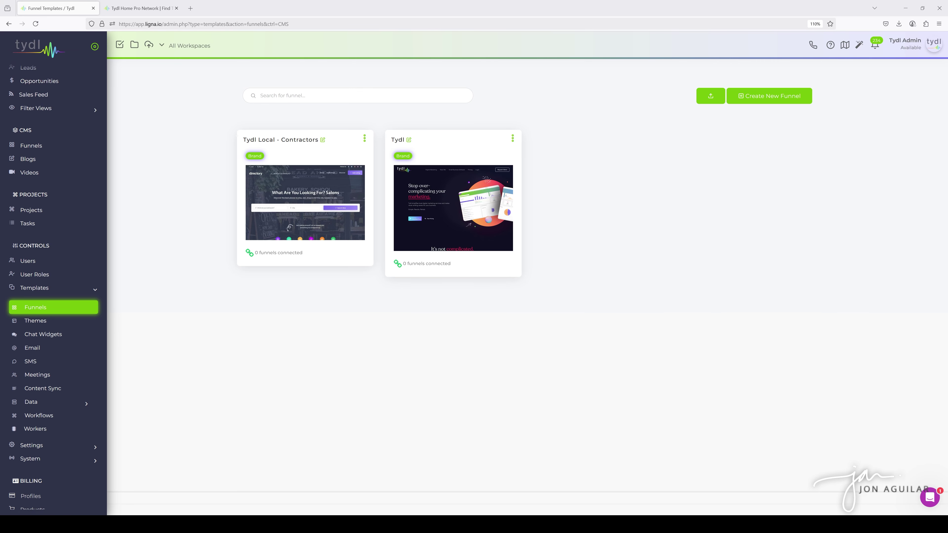
click(759, 97)
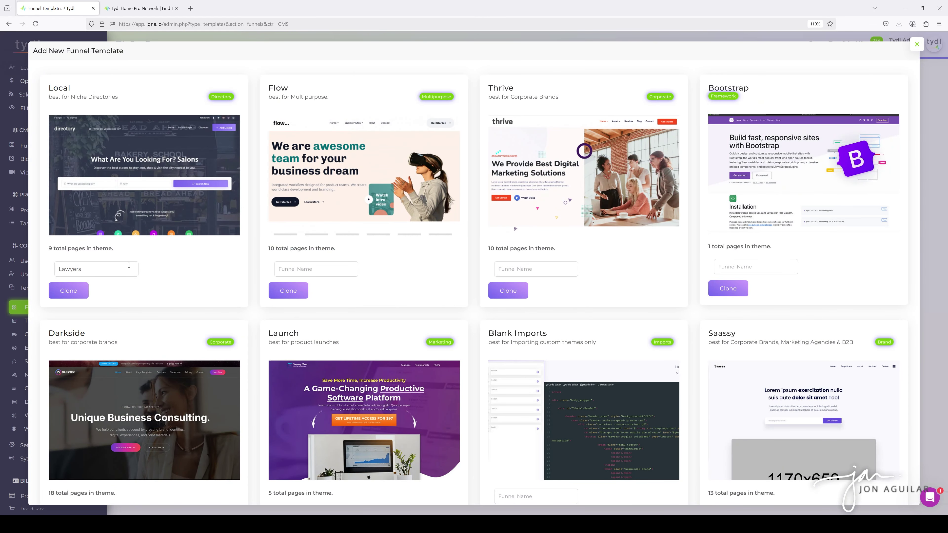
click(94, 269)
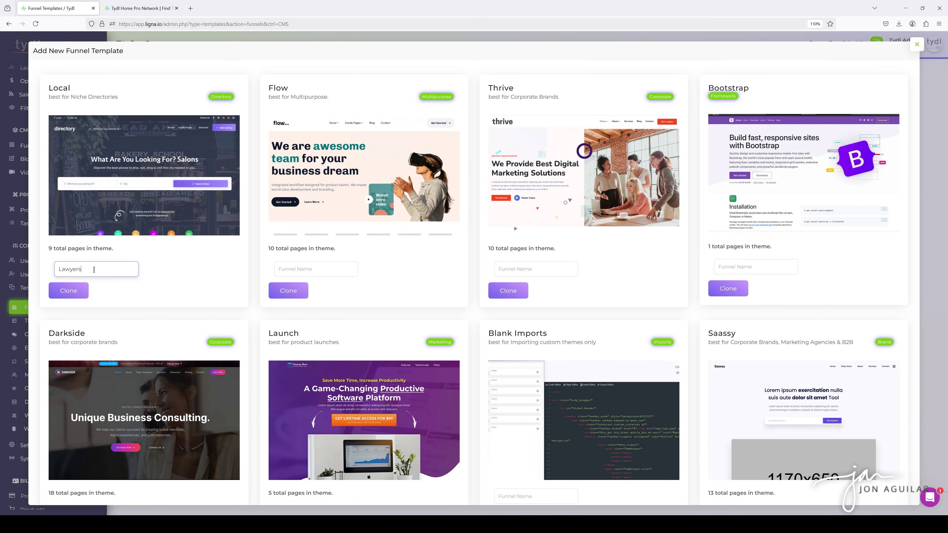
click(83, 293)
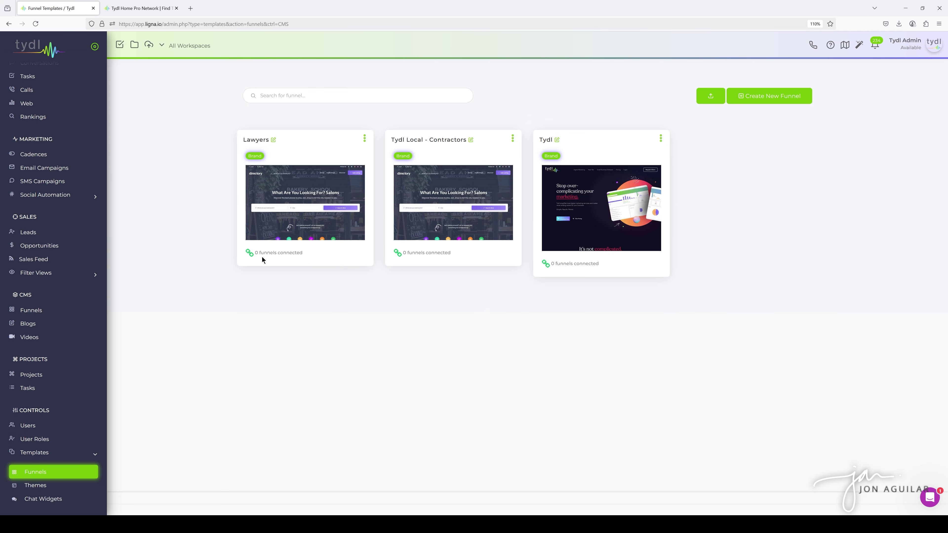
Open the Lawyers template in the builder and go to its settings through the Home page entry in the page list.
click(301, 227)
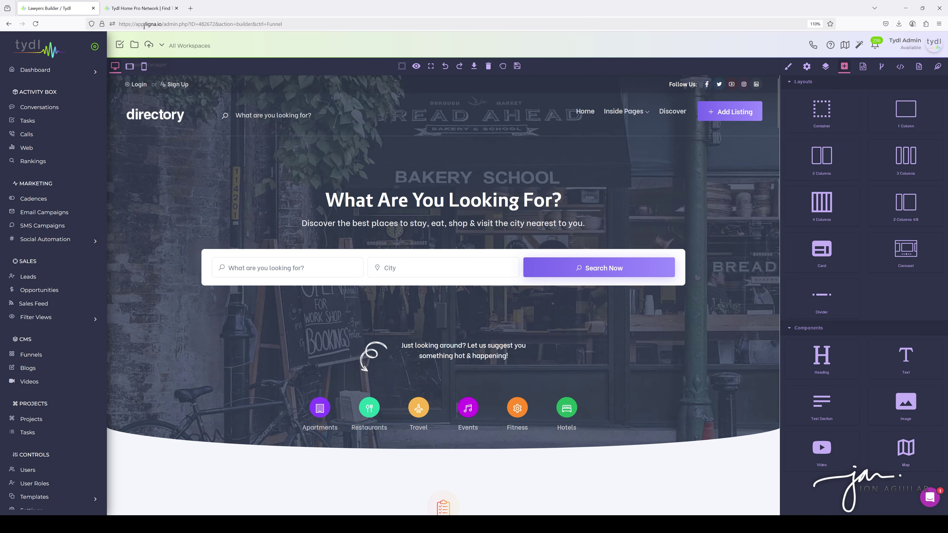
click(135, 14)
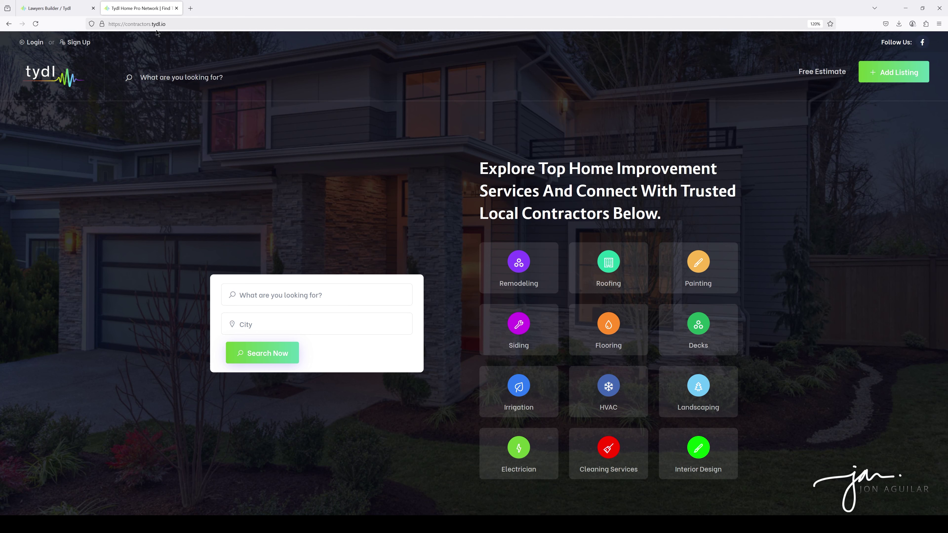
click(61, 10)
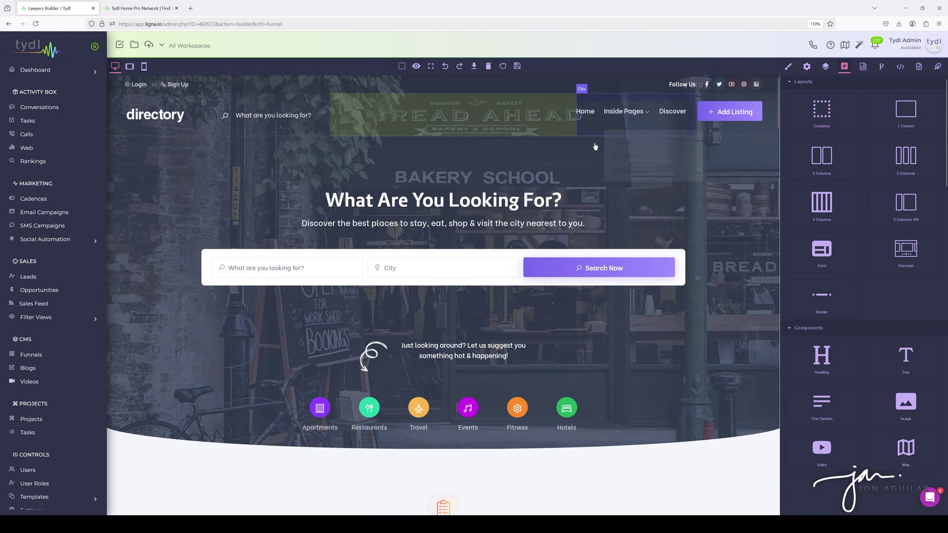
click(918, 67)
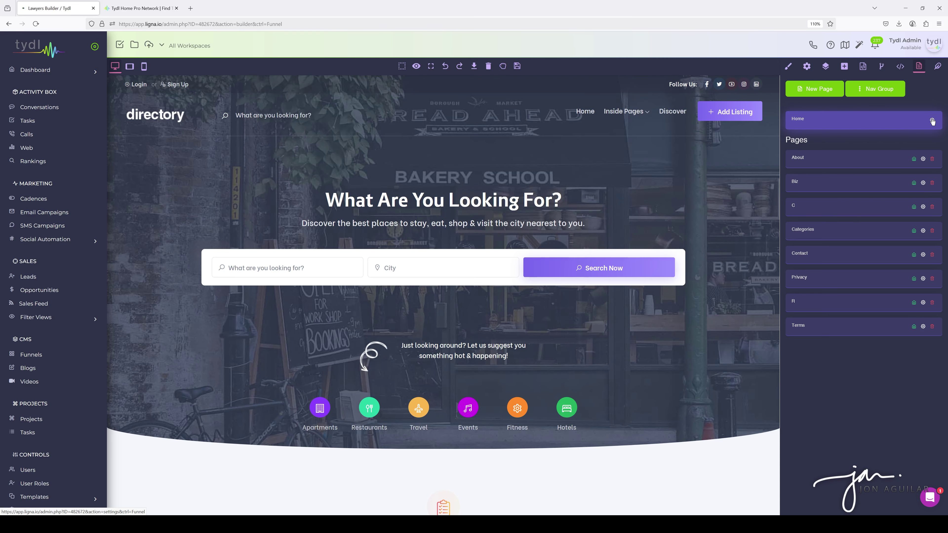
click(931, 121)
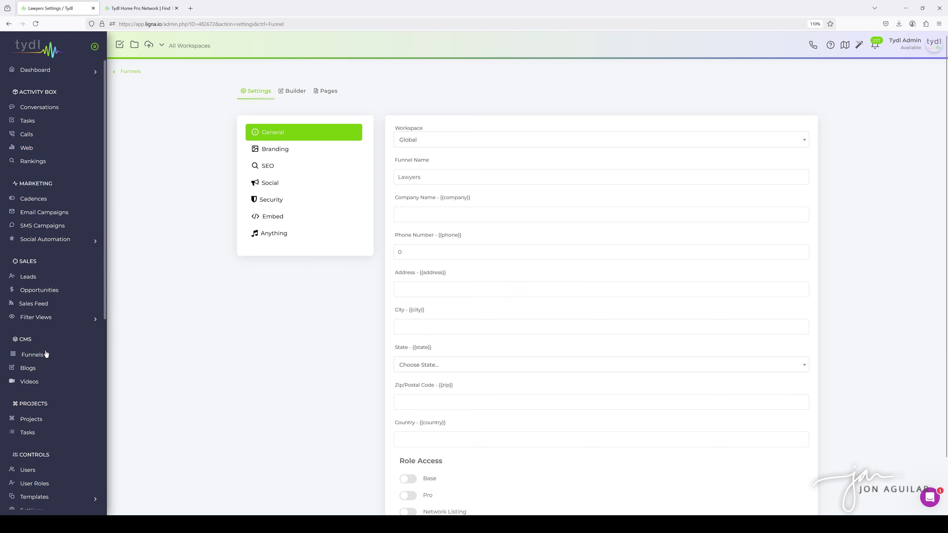
View the actions available for the Lawyers template from the funnel templates list in a separate browser tab, and close that tab.
scroll(58, 363, down, 7)
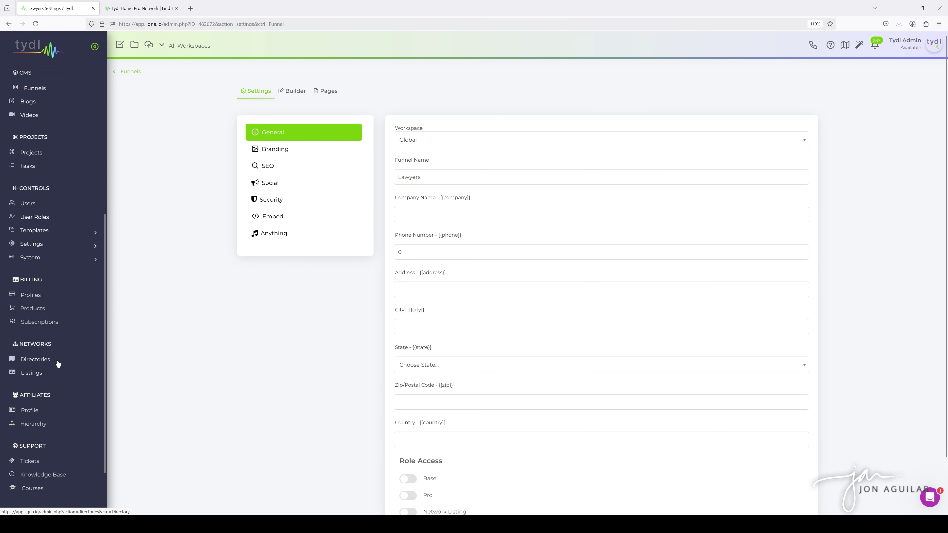
click(36, 230)
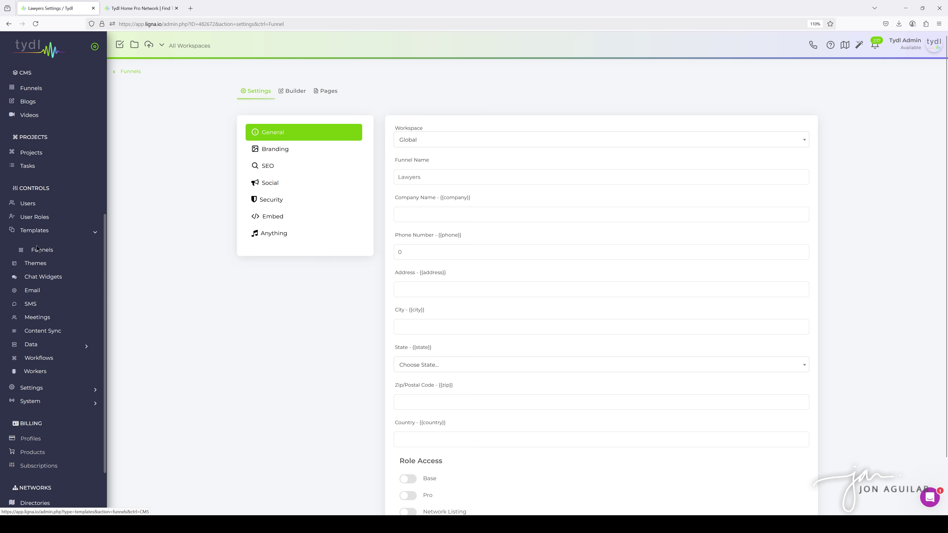
middle_click(37, 248)
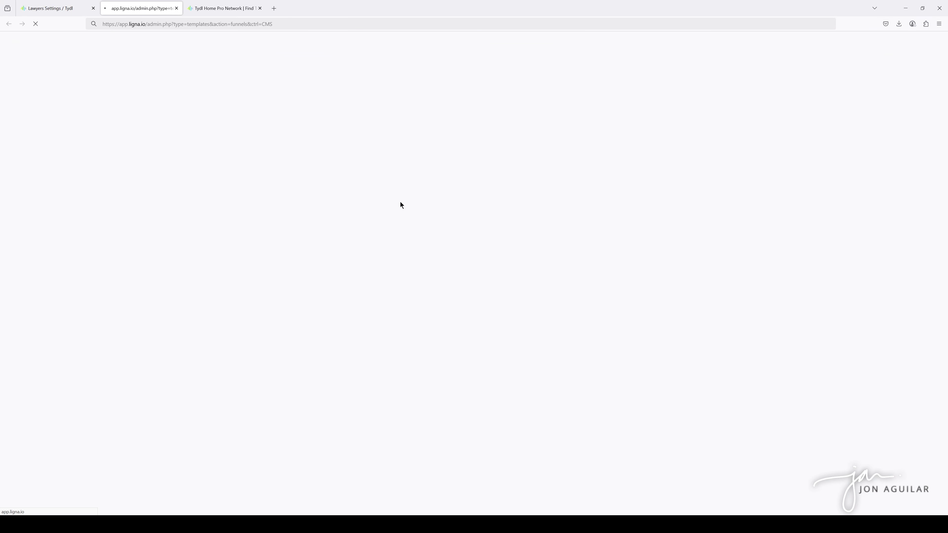
click(365, 139)
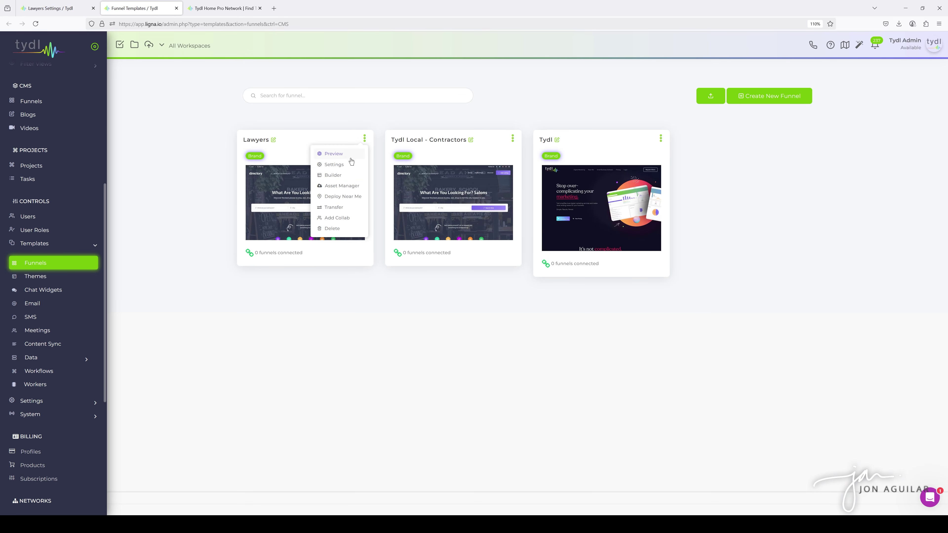
click(176, 7)
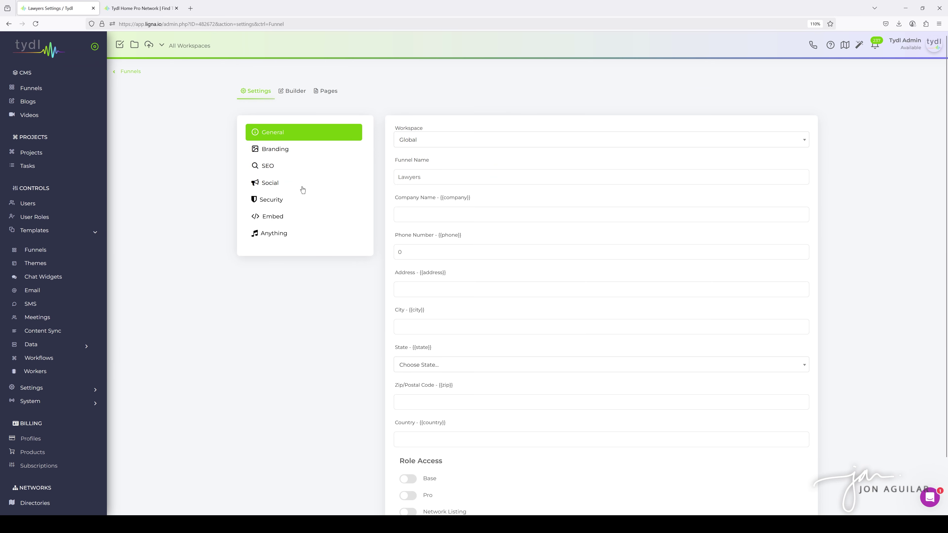
Assign the Lawyers funnel to the Tydl workspace in its general settings.
click(442, 141)
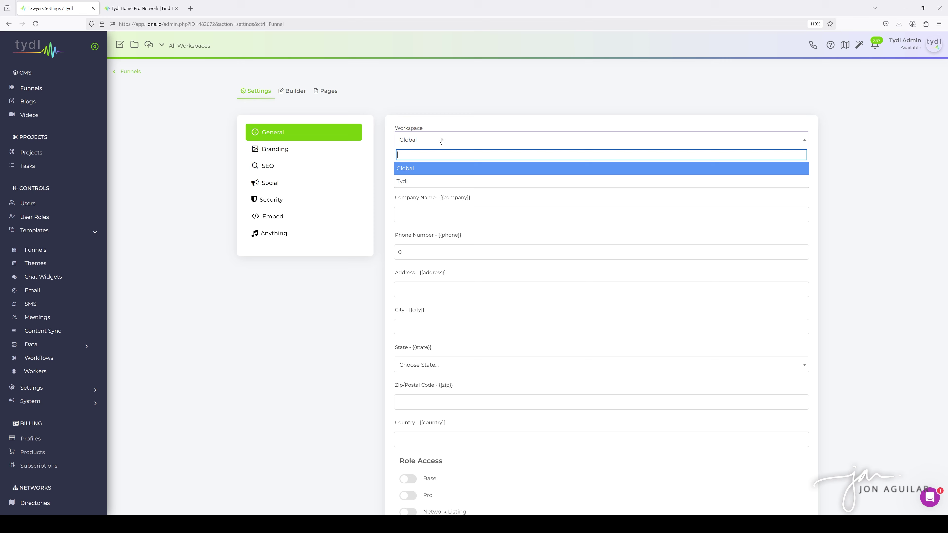
click(418, 180)
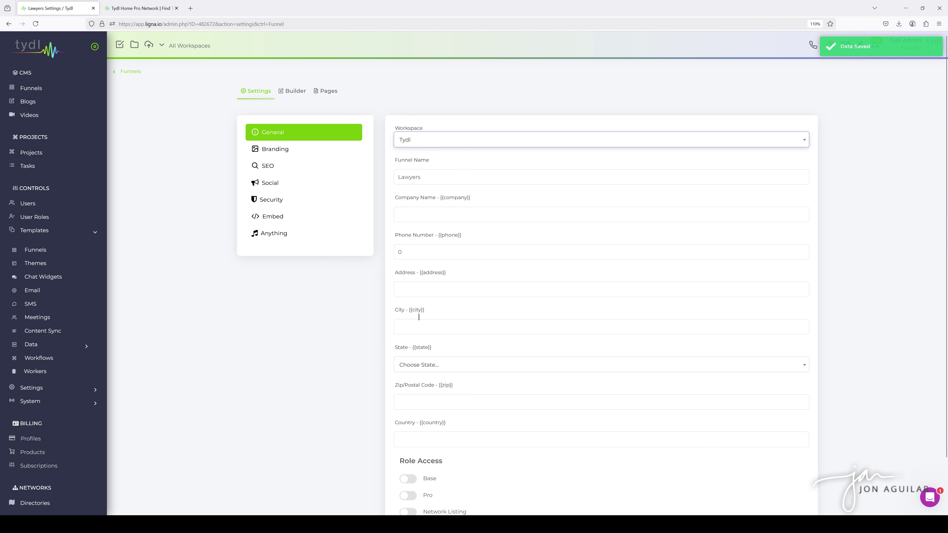
click(323, 351)
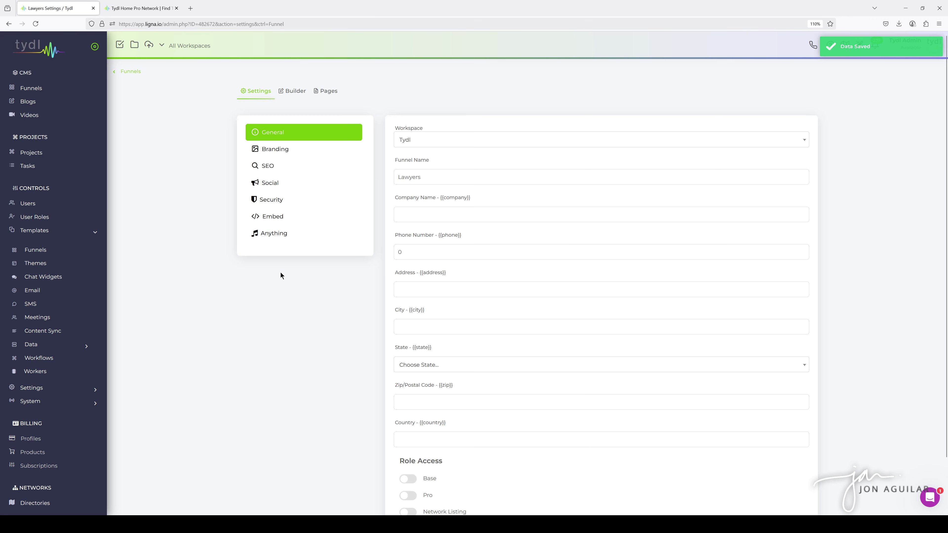
click(273, 149)
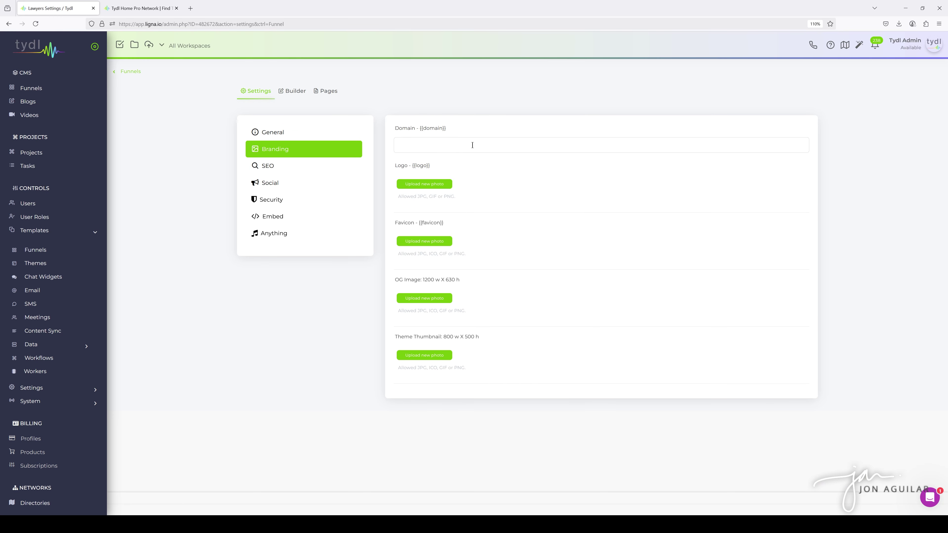
click(443, 149)
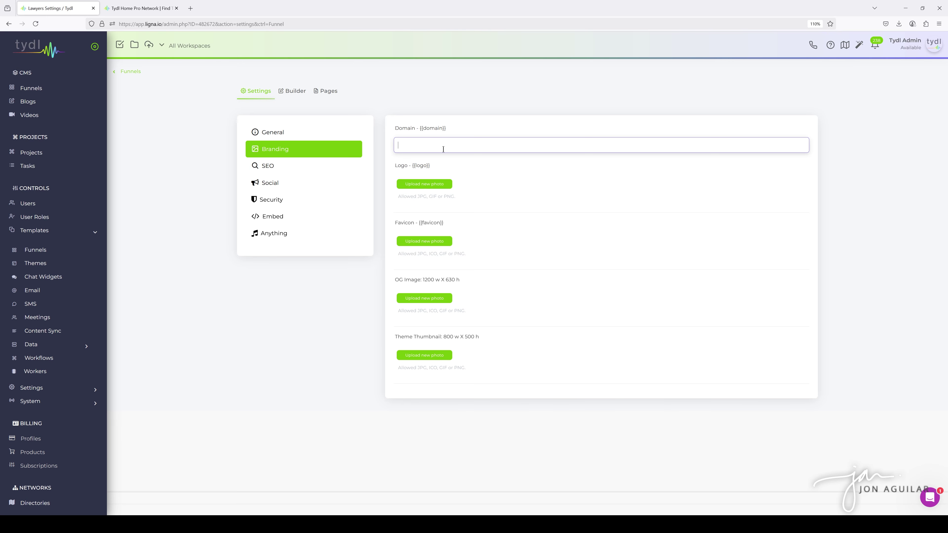
text(https://lawyers.tydl.io)
click(338, 290)
drag(459, 145, 366, 146)
key(ctrl+c)
click(358, 314)
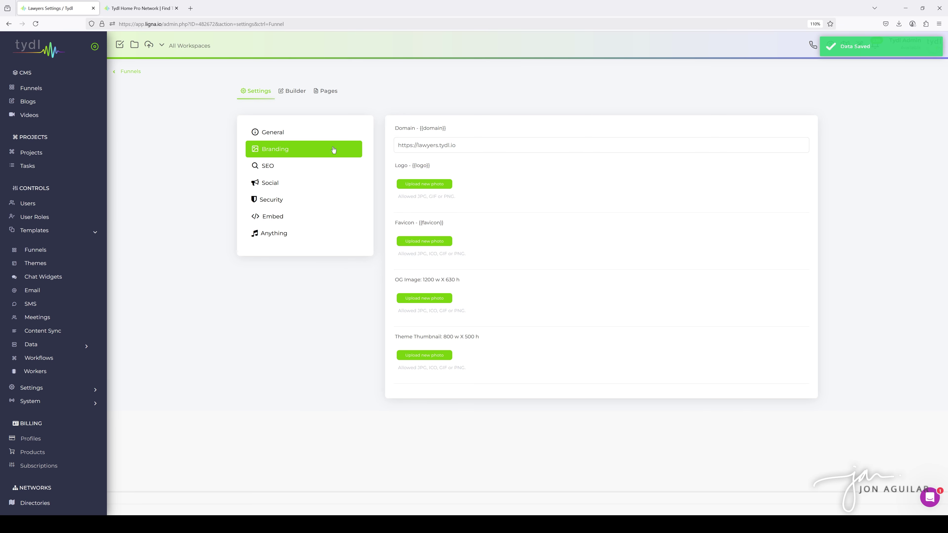
click(190, 9)
key(ctrl+v)
key(Return)
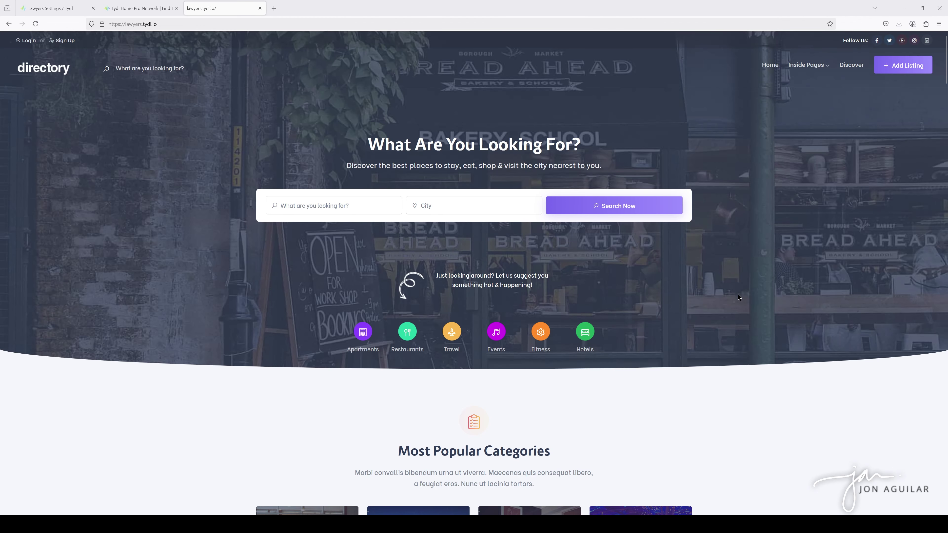
scroll(737, 294, down, 5)
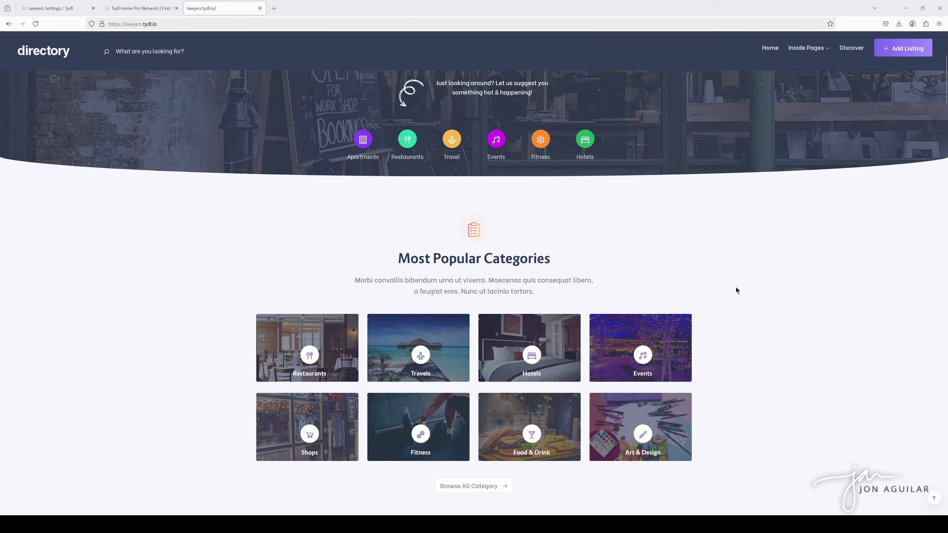
scroll(736, 288, down, 9)
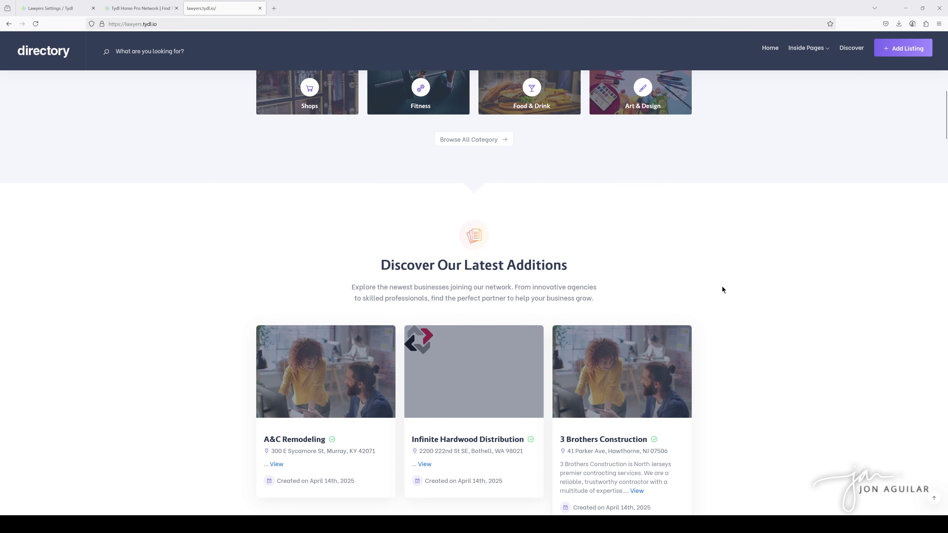
Review the live homepage's most popular categories and the listings under Discover Our Latest Additions.
scroll(722, 286, down, 3)
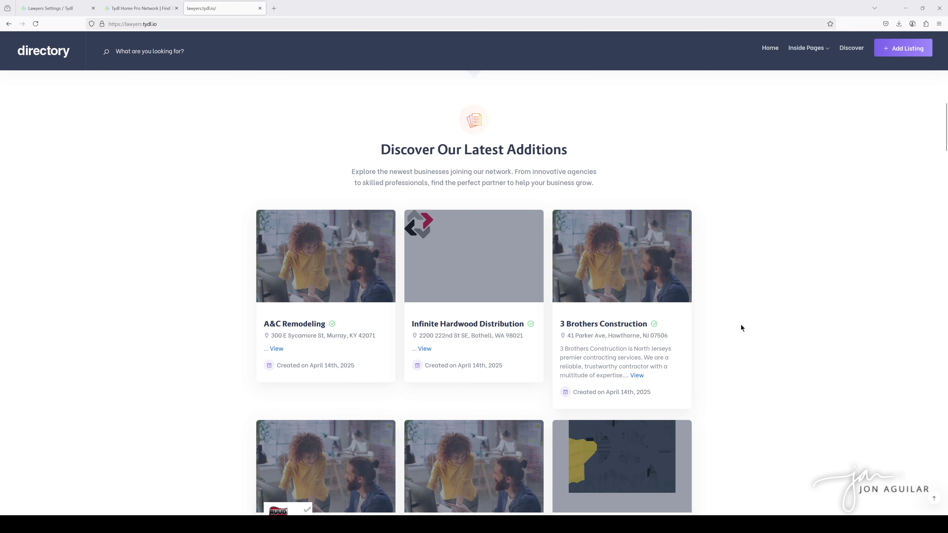
scroll(741, 325, down, 4)
scroll(740, 325, up, 15)
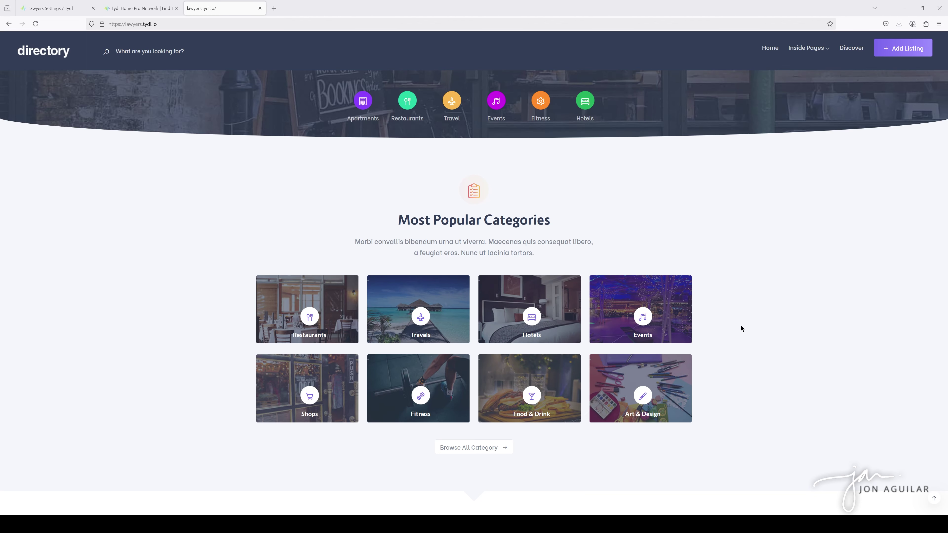
scroll(714, 348, down, 10)
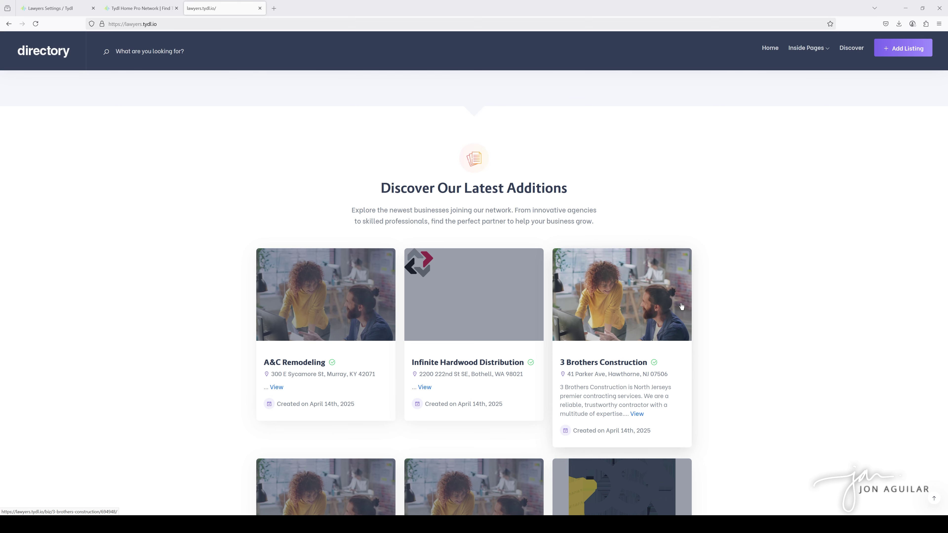
scroll(426, 222, up, 10)
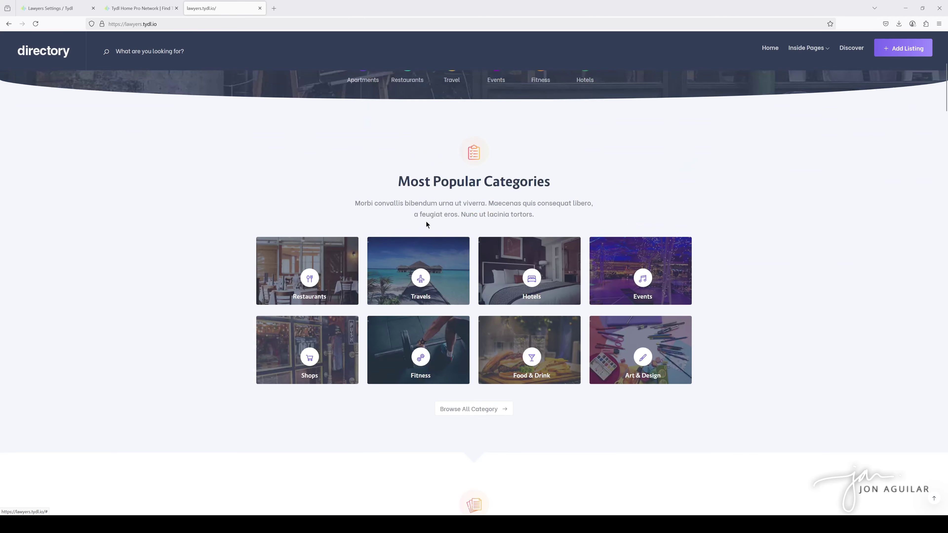
Open the Lawyers funnel's page in the builder and select the header's logo, search field and menu row in turn.
click(58, 11)
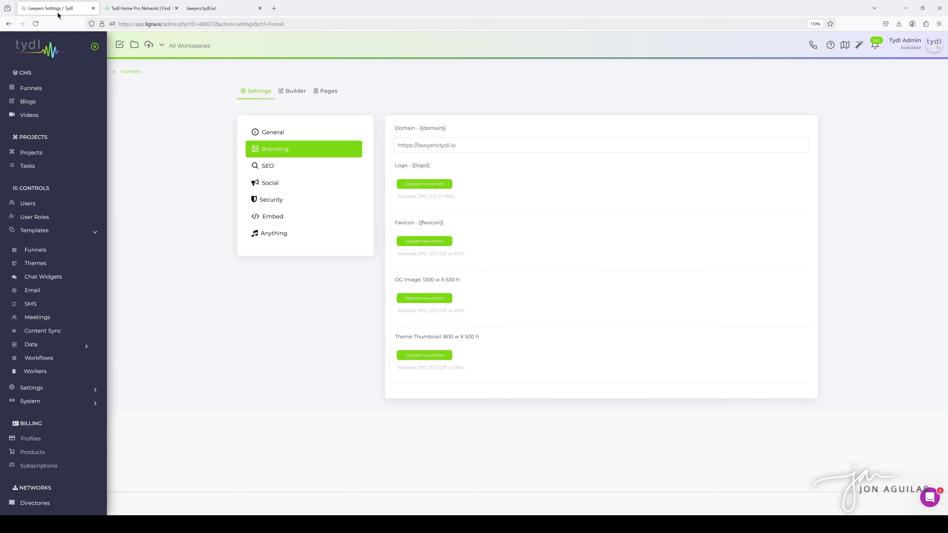
click(294, 91)
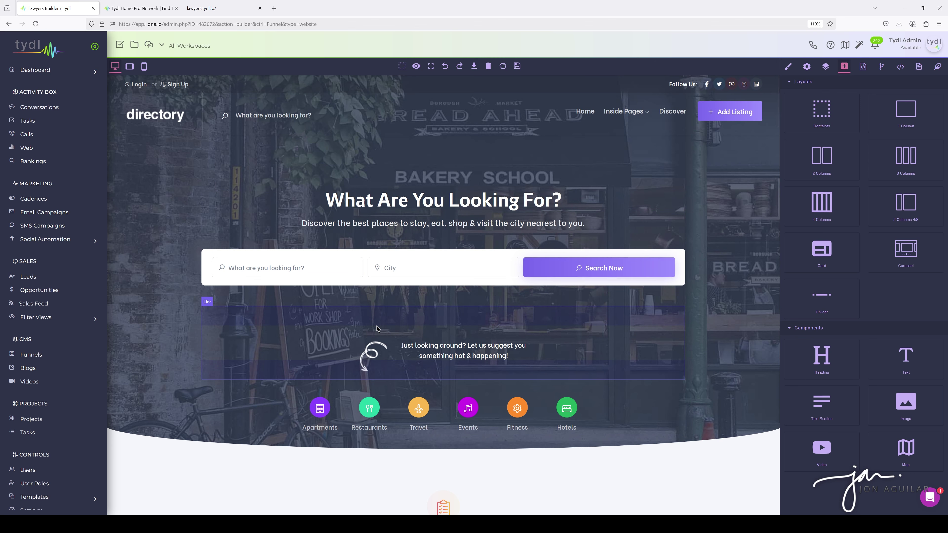
click(245, 160)
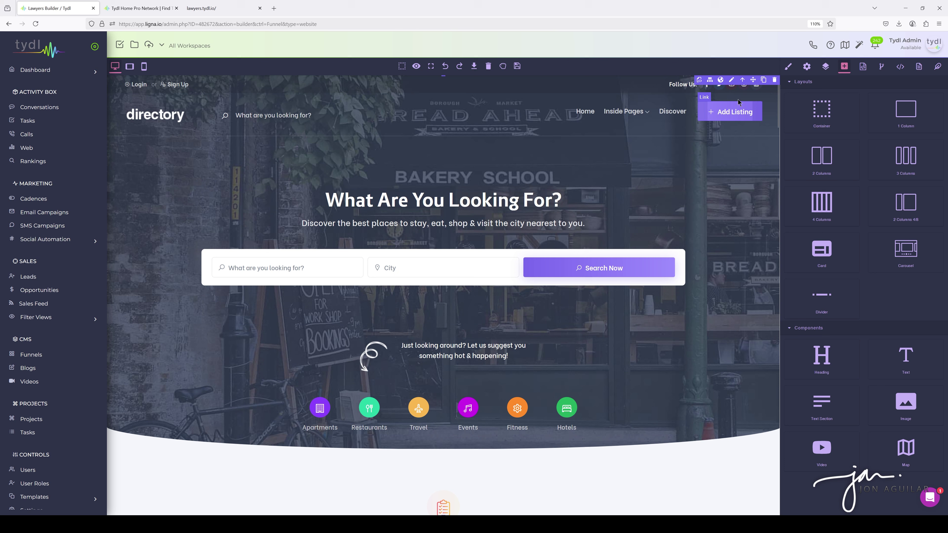
click(153, 114)
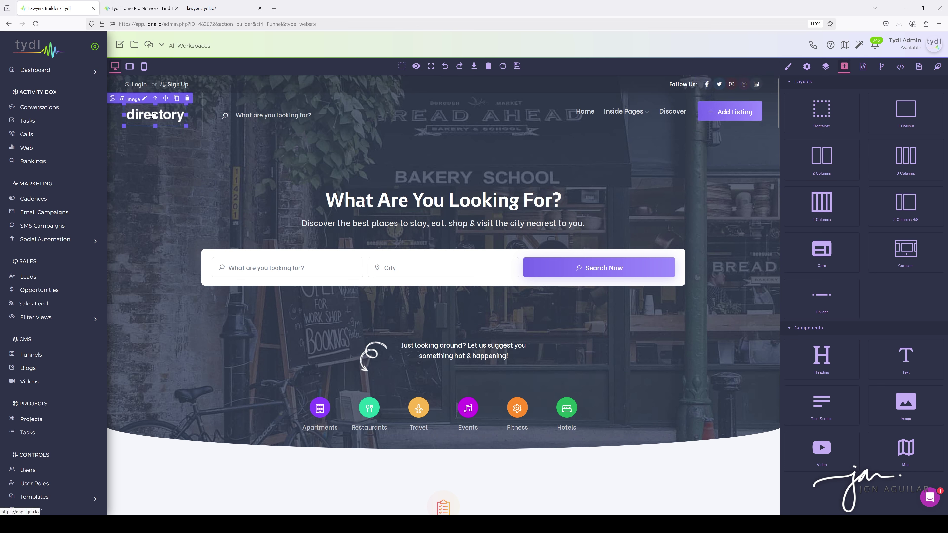
click(246, 114)
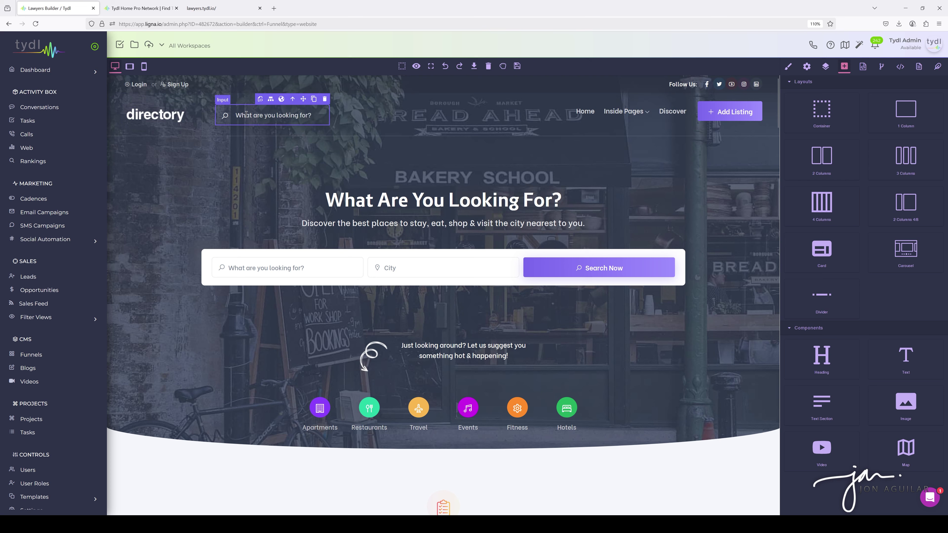
click(373, 110)
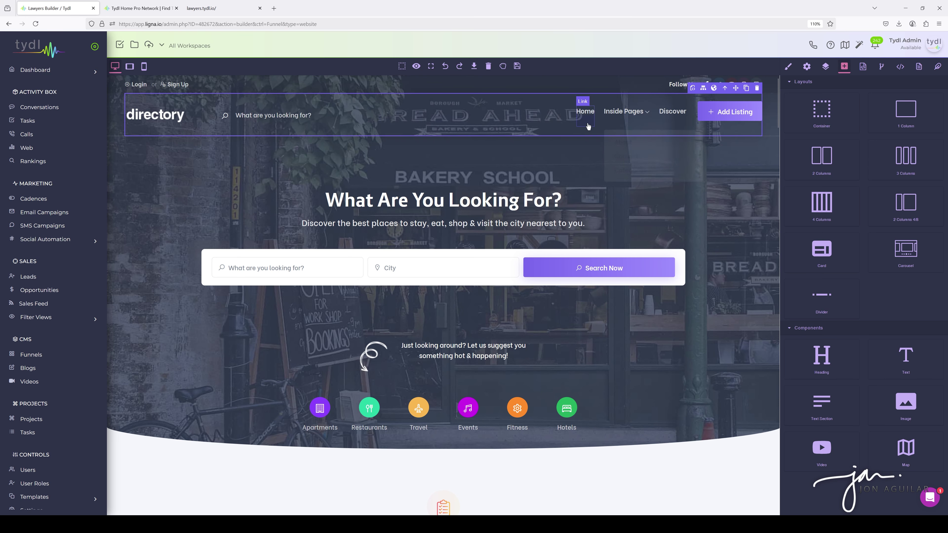
Examine the style options of the header menu row and the "What Are You Looking For?" headline, including its dimension properties.
click(787, 67)
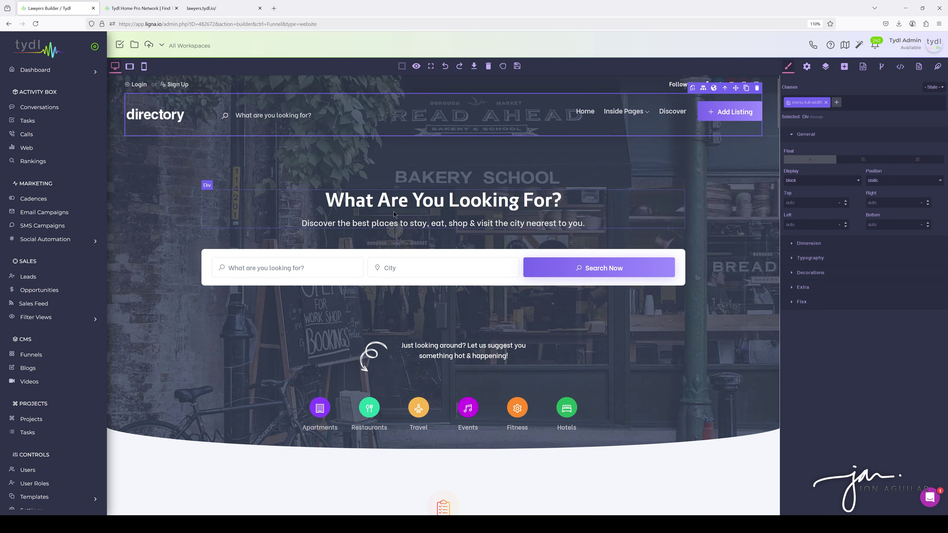
click(399, 205)
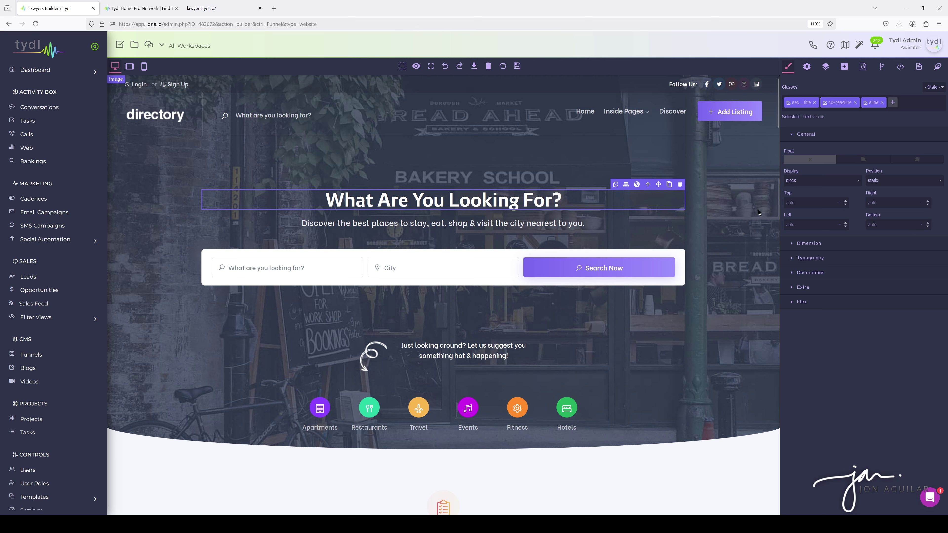
click(795, 243)
scroll(806, 334, down, 1)
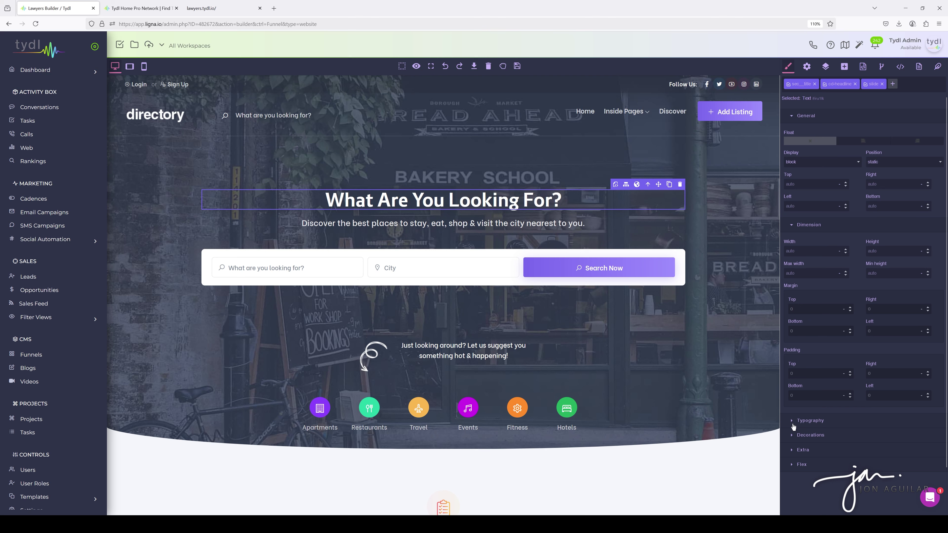
scroll(833, 311, up, 1)
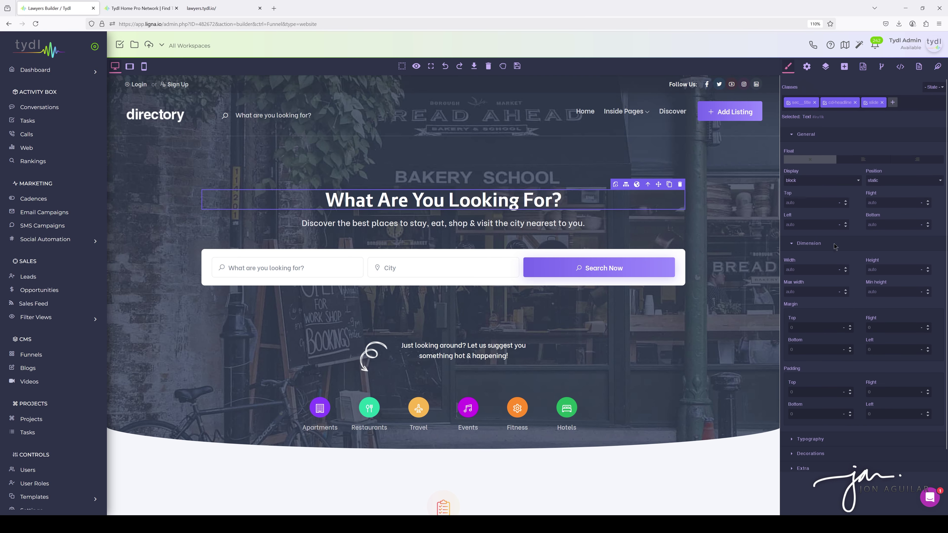
Inspect the component settings of the hero headline, its subtitle, the header menu row and the "Just looking around?" text.
click(806, 67)
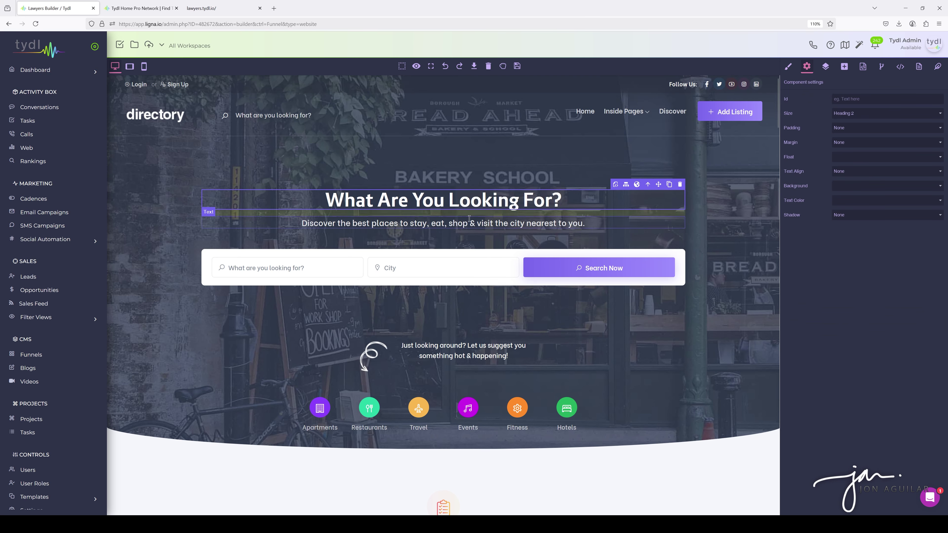
click(420, 224)
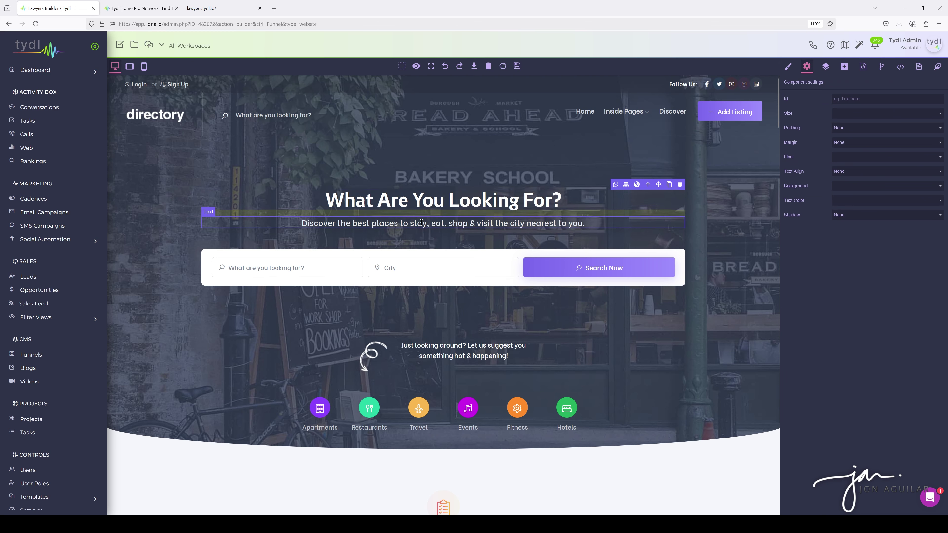
click(346, 125)
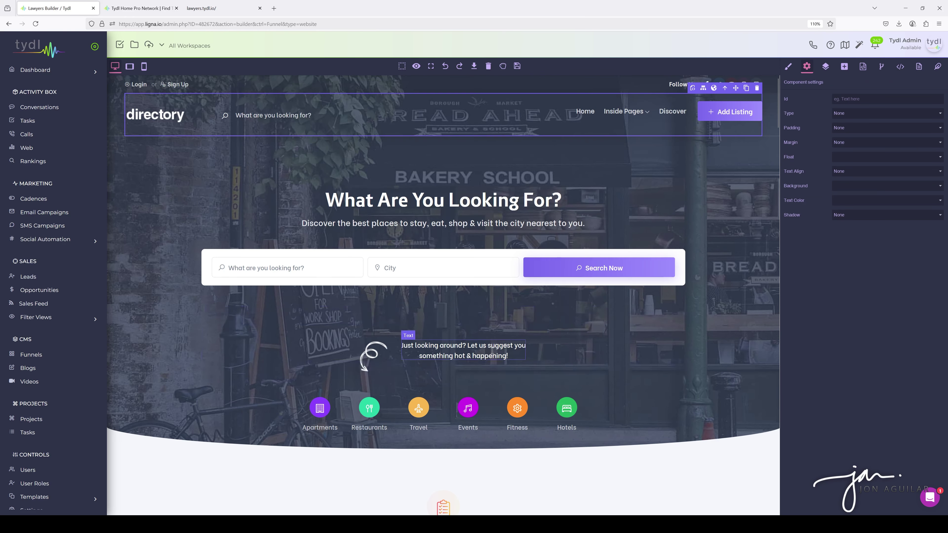
click(444, 350)
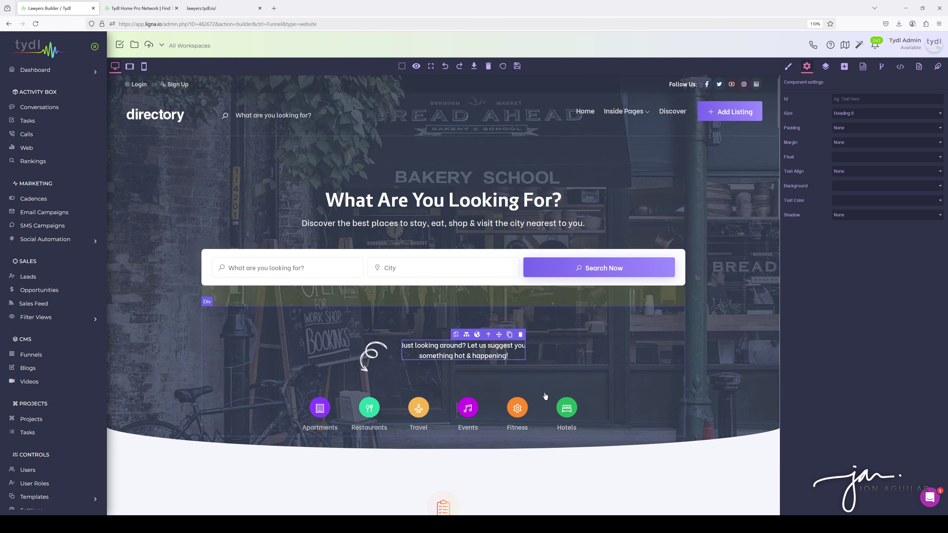
View the page's layer structure, open the image library for the hero's curly arrow graphic and close it without choosing a file.
click(825, 69)
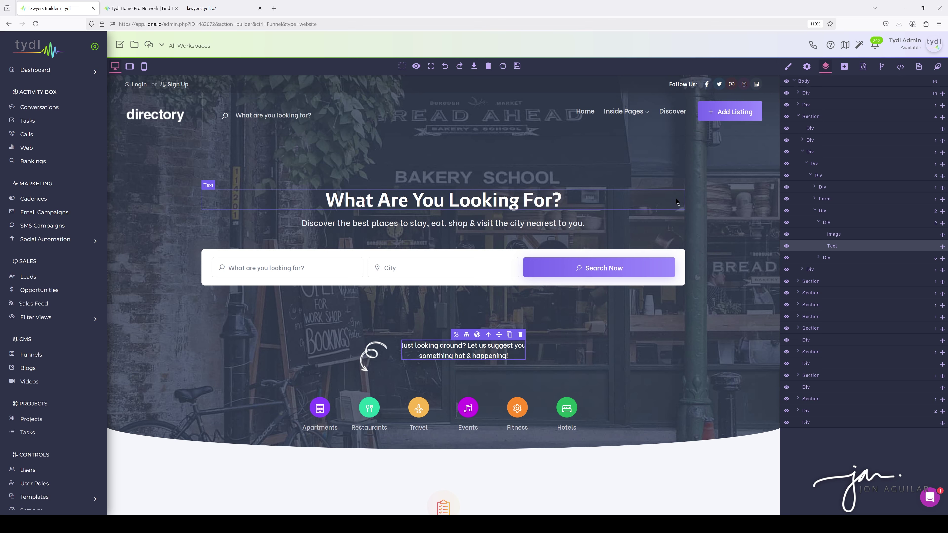
click(716, 175)
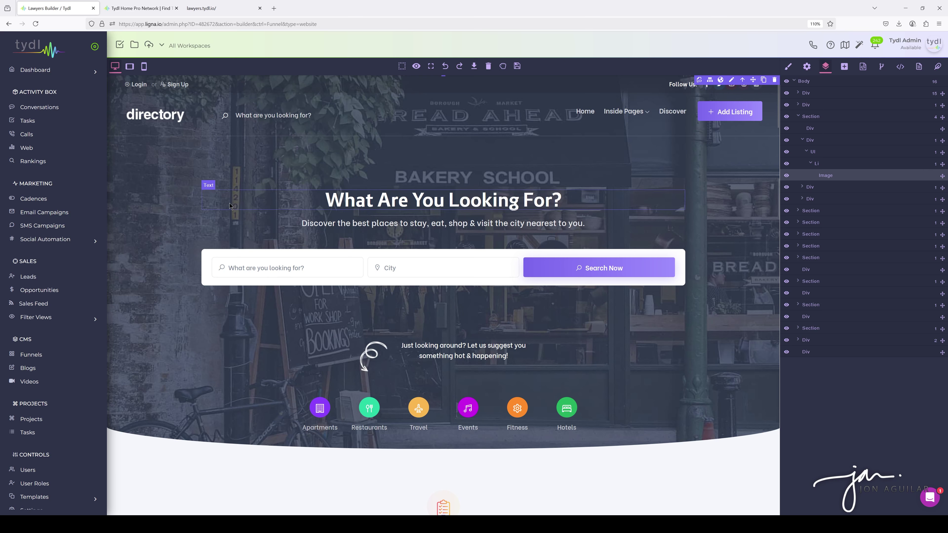
double_click(371, 351)
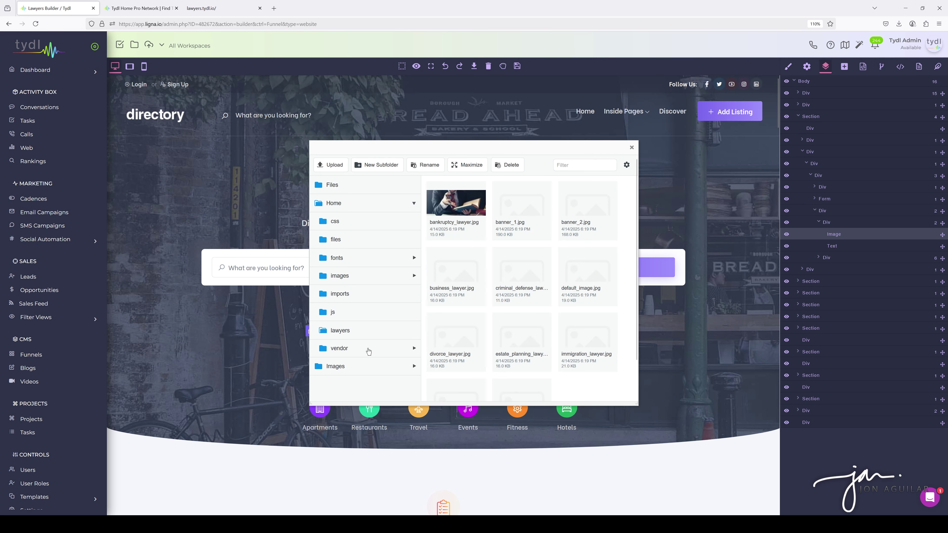
click(630, 148)
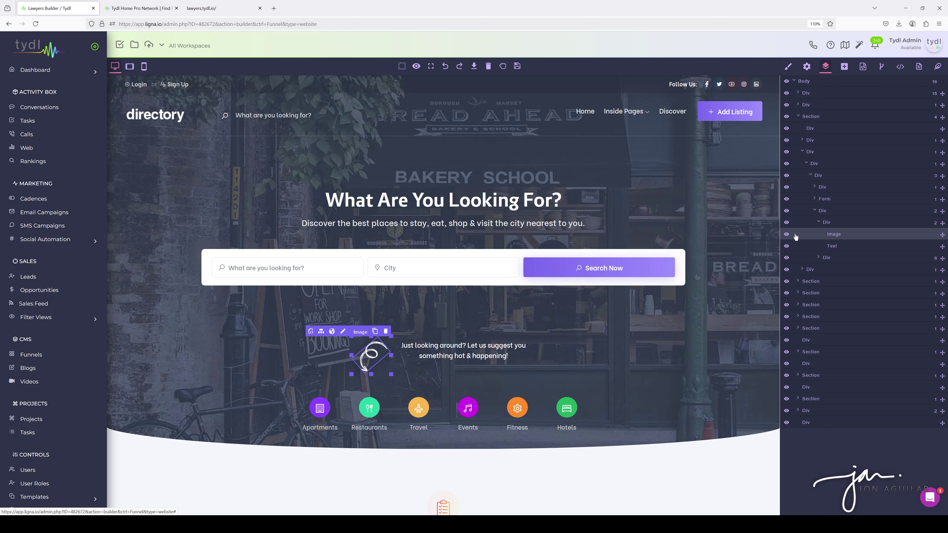
Hide the curly arrow image, show it again and view its component settings.
click(786, 234)
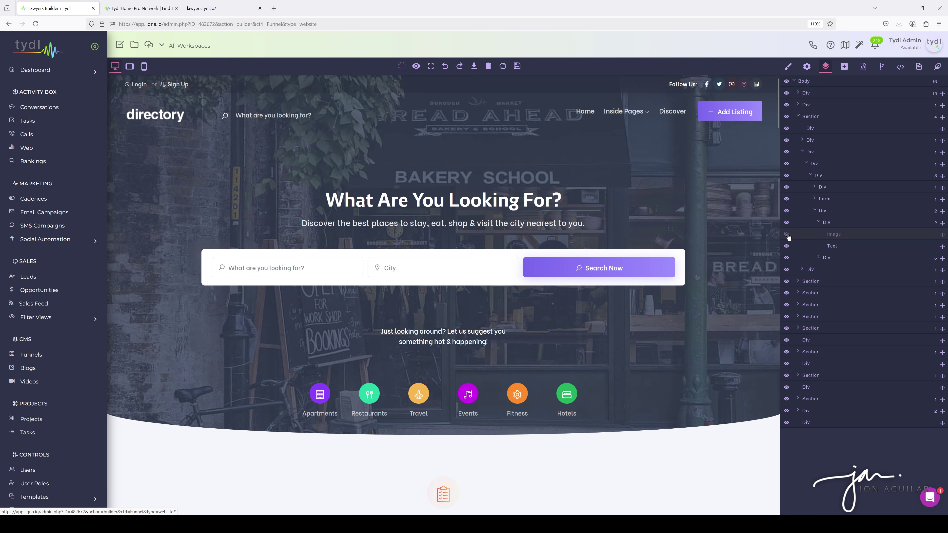
click(787, 235)
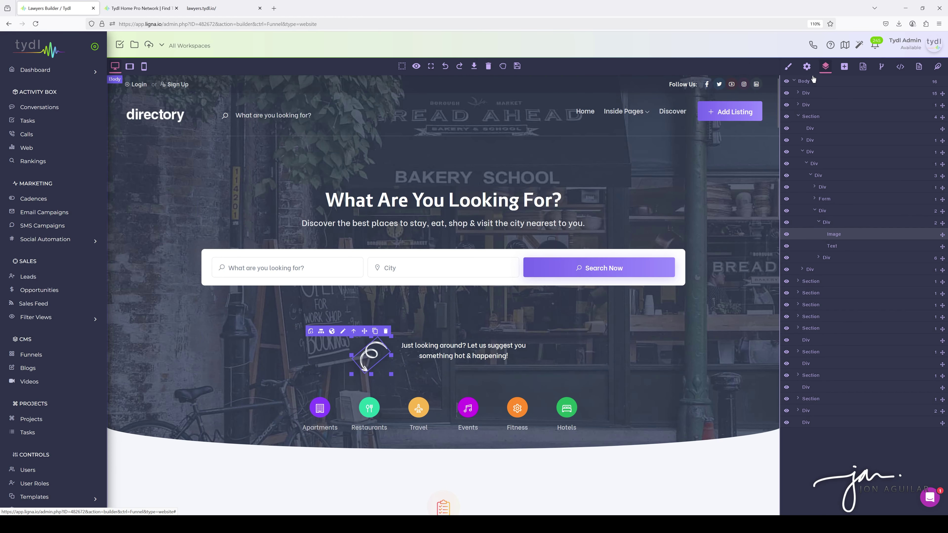
click(807, 66)
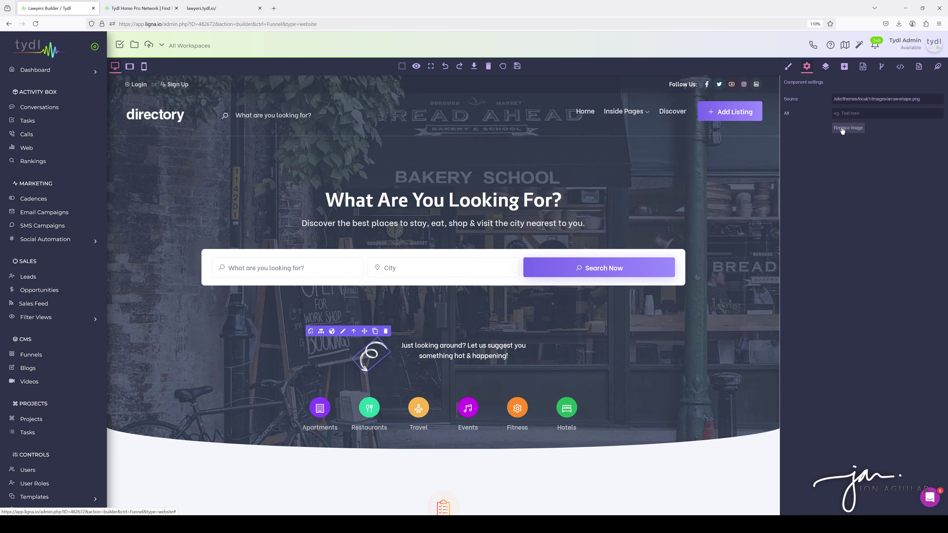
Locate the hero headline in the layer structure and view its style options.
click(825, 67)
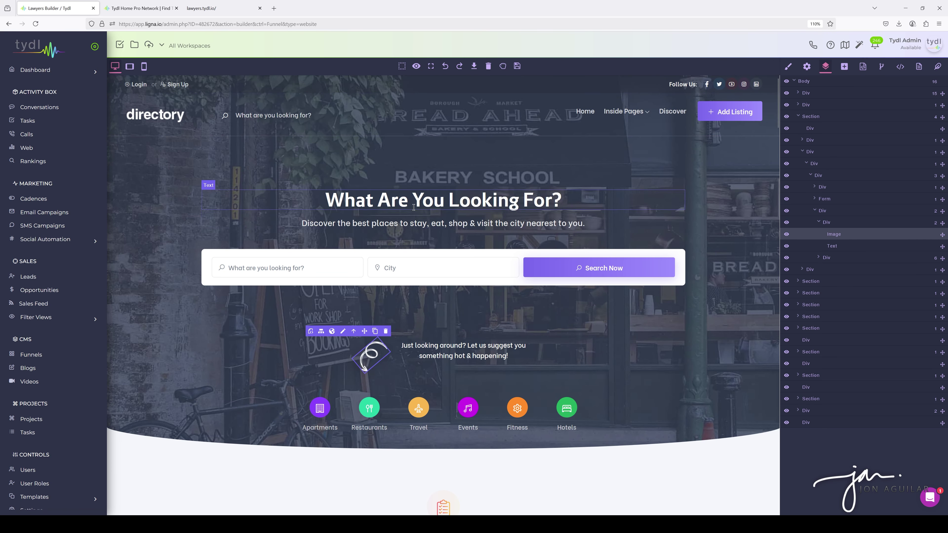
click(407, 201)
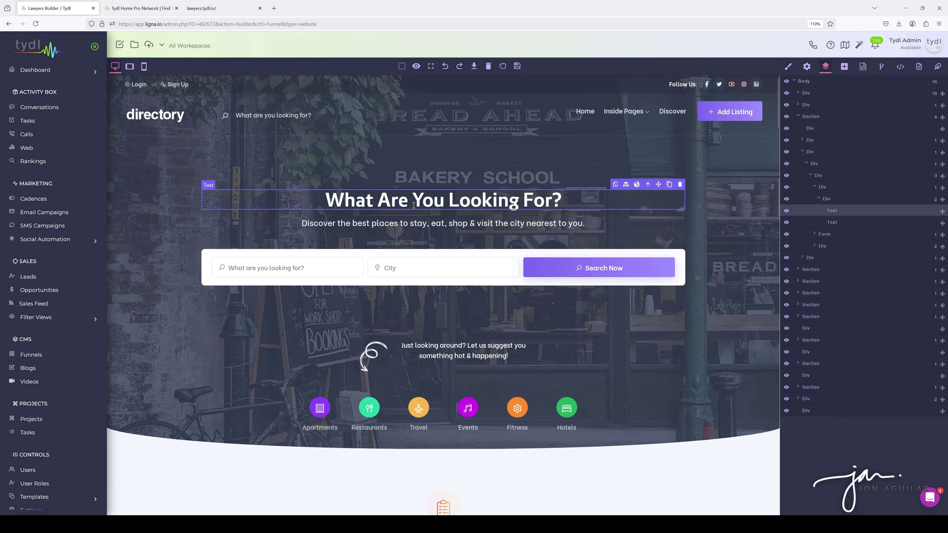
click(788, 66)
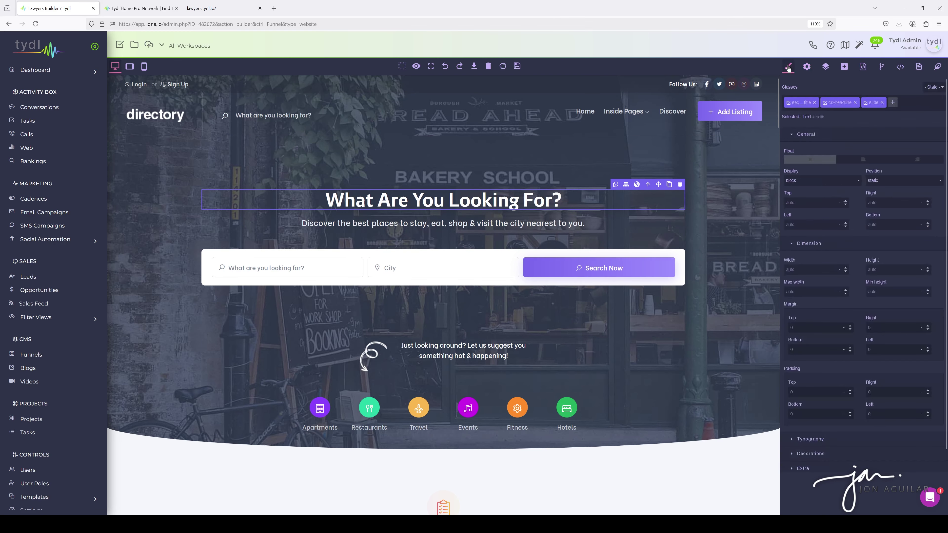
Browse the builder's block library through the components, widgets, banners and blog widgets, and look over the page's hero and popular categories sections.
click(844, 66)
scroll(849, 214, down, 1)
scroll(849, 214, down, 7)
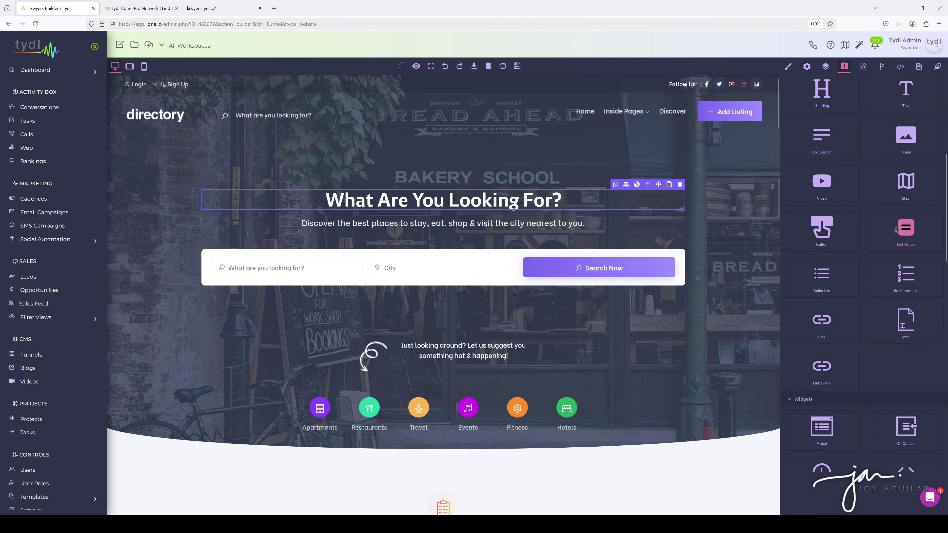
scroll(882, 239, down, 1)
scroll(877, 223, down, 2)
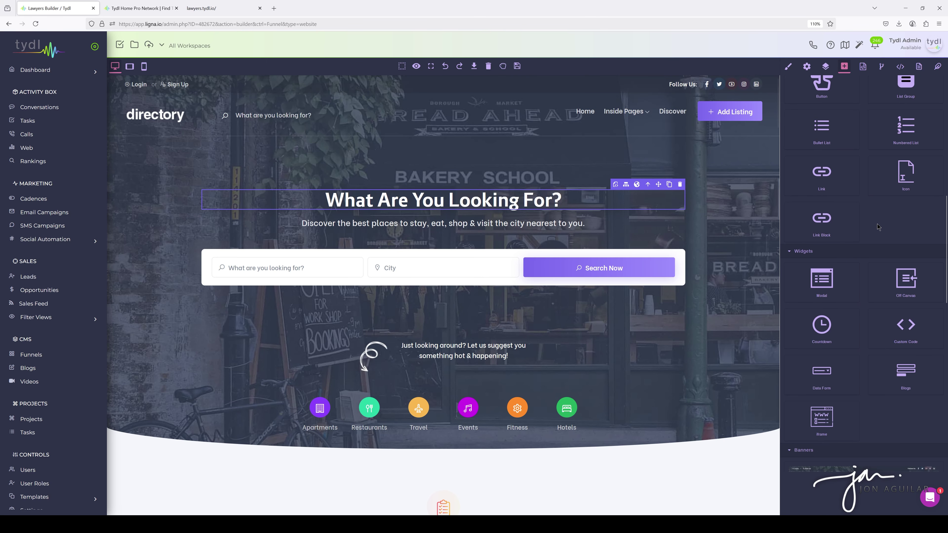
scroll(655, 232, down, 3)
scroll(655, 231, down, 2)
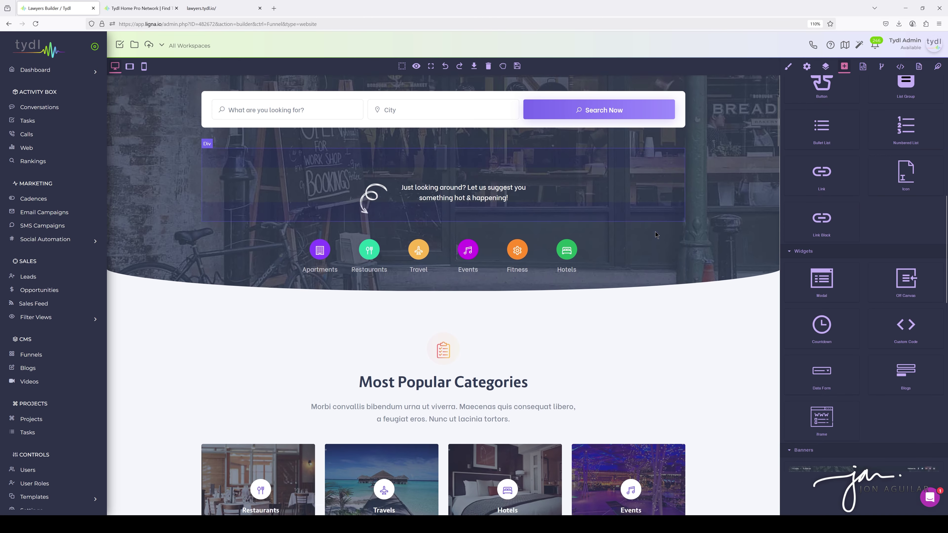
scroll(873, 266, down, 3)
scroll(873, 266, down, 4)
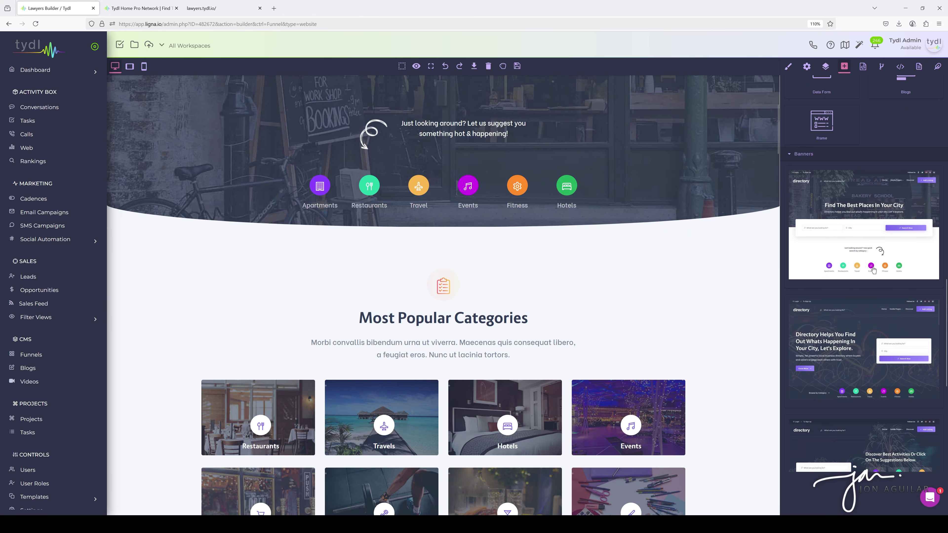
scroll(875, 267, down, 2)
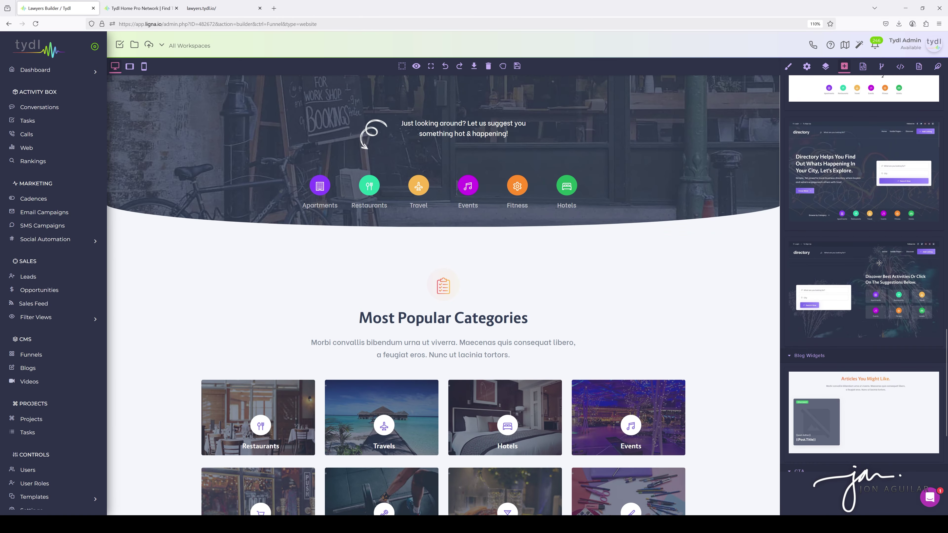
scroll(883, 266, down, 1)
scroll(883, 271, up, 2)
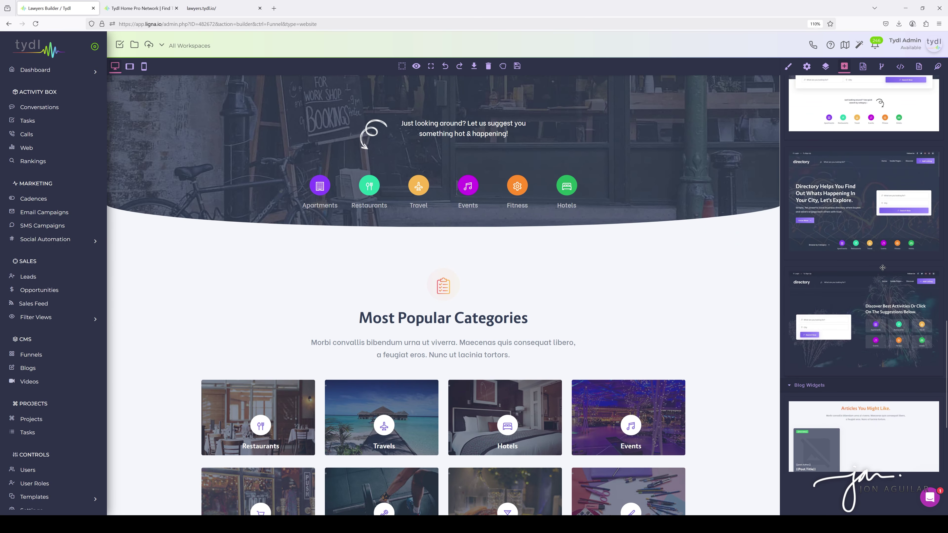
scroll(718, 247, down, 2)
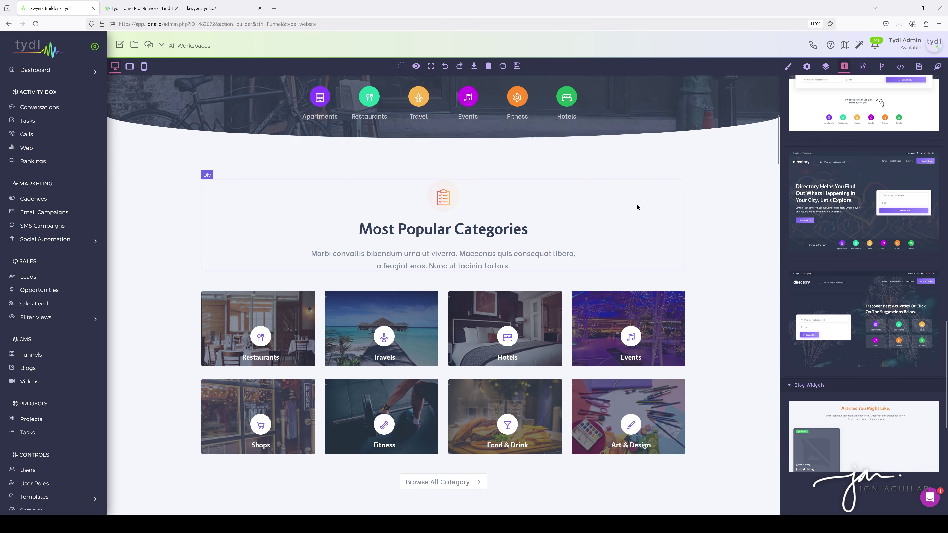
Look over the page's Most Popular Categories and What We Offer sections, and return to the block library's layouts.
scroll(689, 239, down, 12)
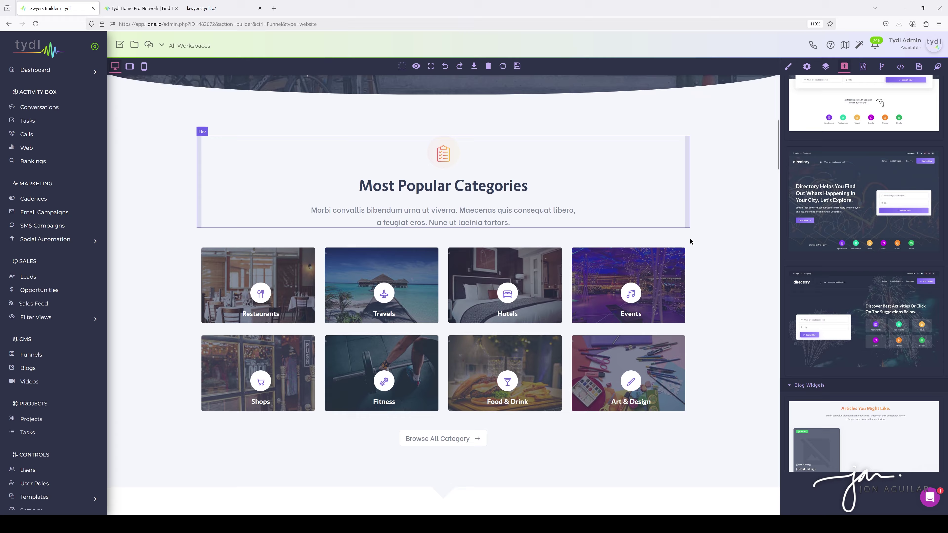
scroll(686, 250, down, 11)
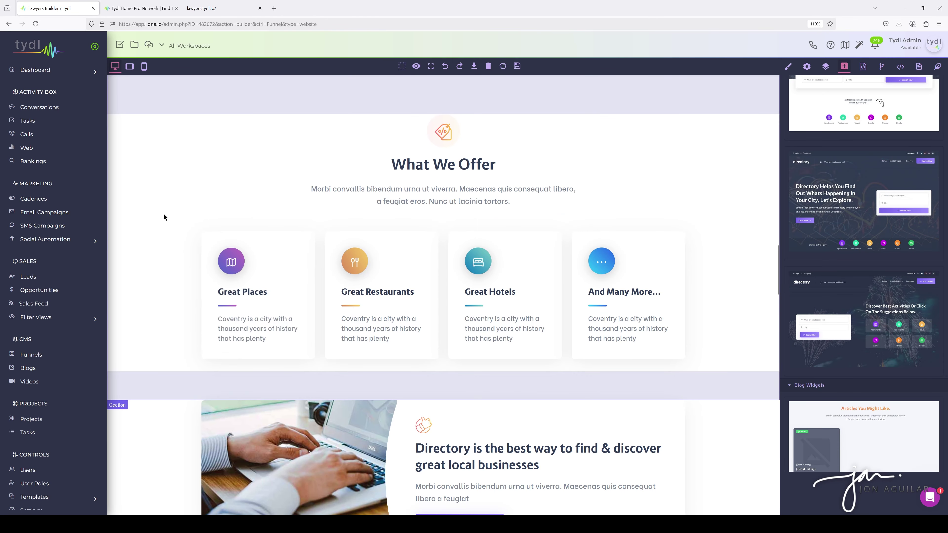
scroll(608, 319, up, 8)
scroll(607, 317, up, 20)
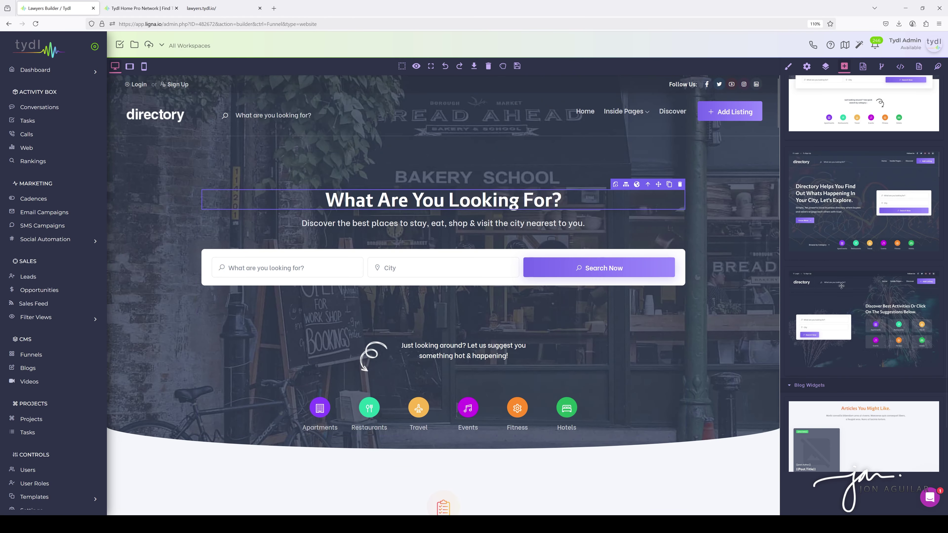
scroll(844, 306, up, 10)
scroll(844, 305, up, 3)
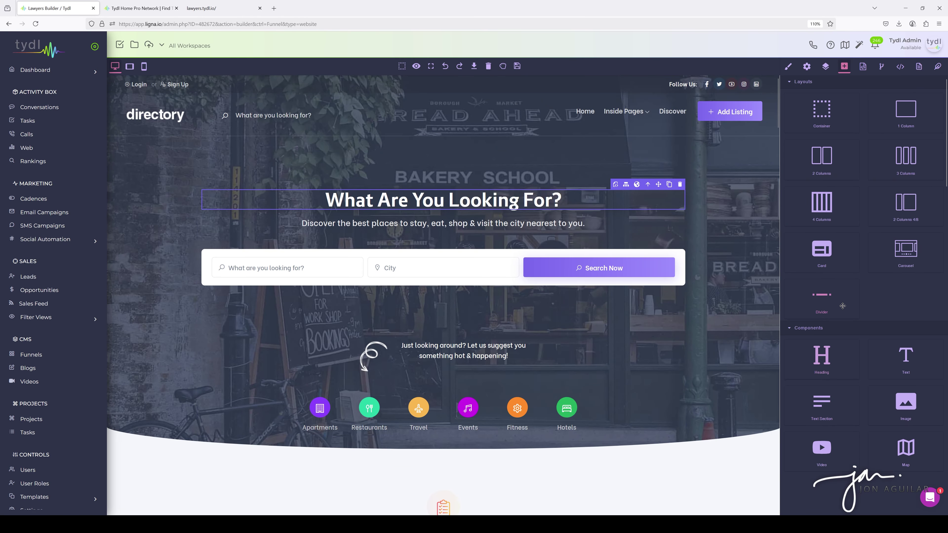
View the HTML and CSS code of the hero headline, its description and the "Just looking around?" text.
click(863, 68)
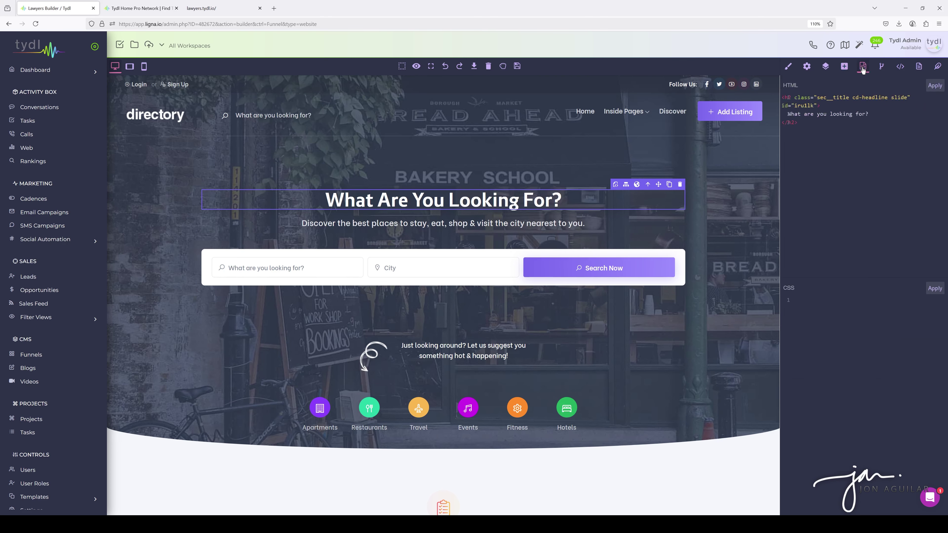
click(353, 222)
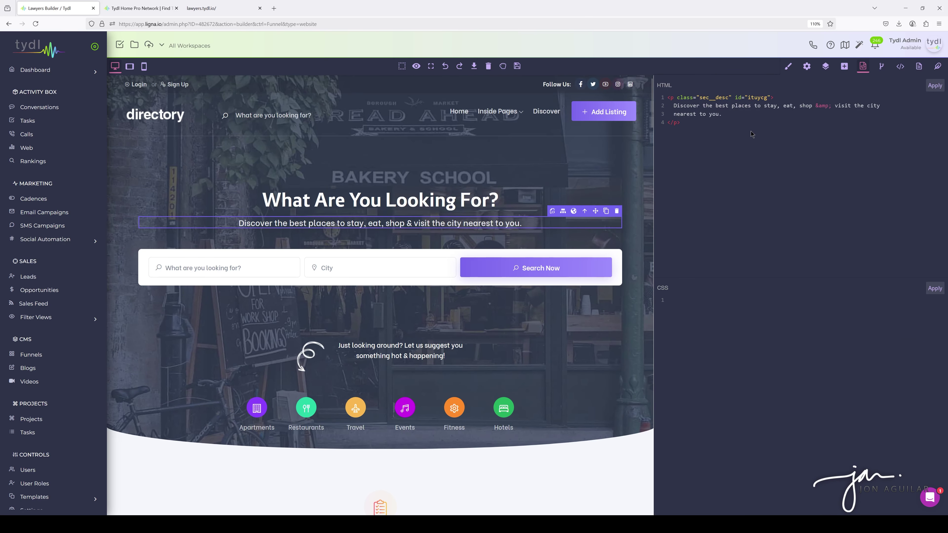
click(414, 341)
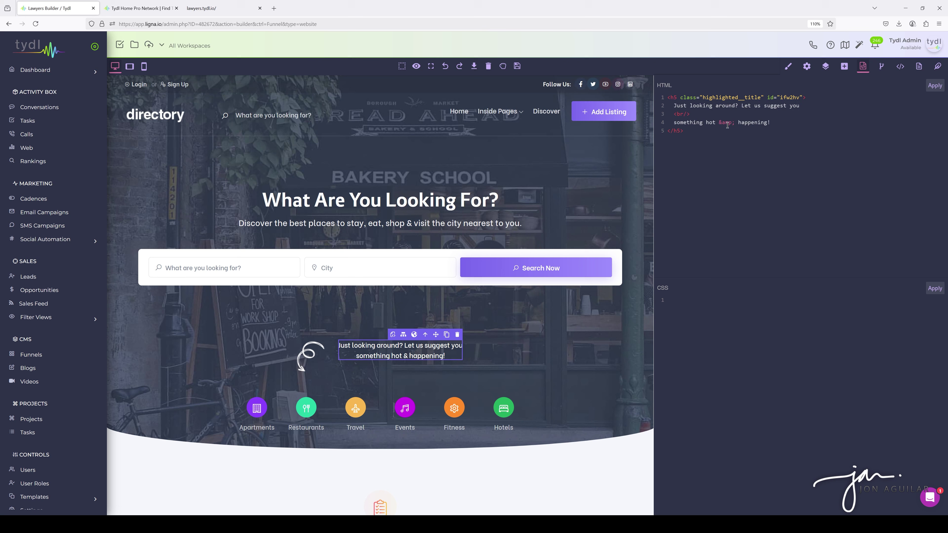
Try inline editing by inserting "fdf" into the hero's "Just looking around?" text, and remove it again.
click(365, 343)
text(fdf)
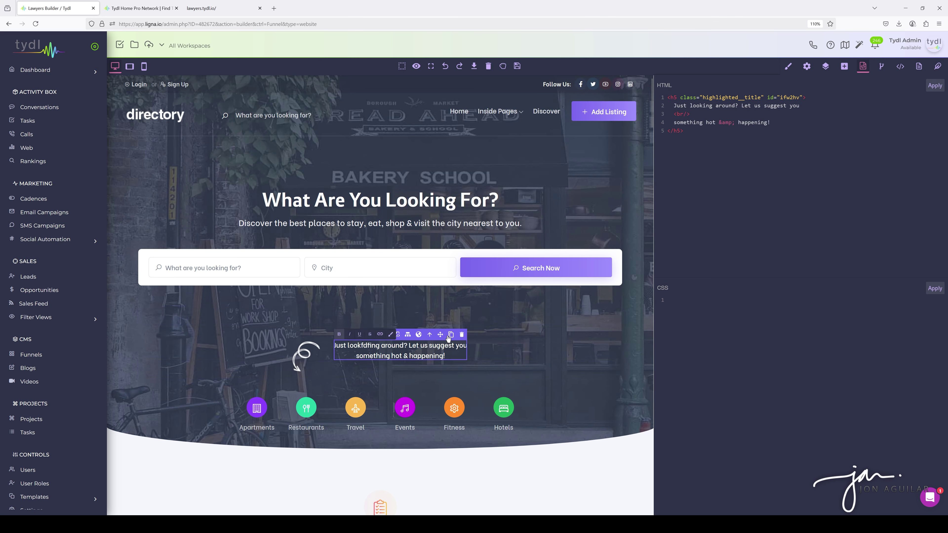
key(BackSpace)
key(BackSpace)
key(BackSpace)
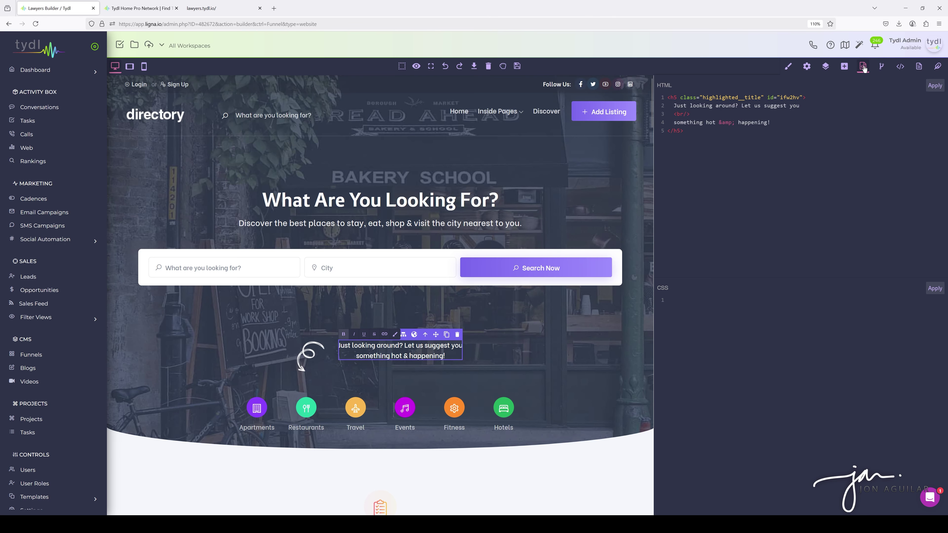
View the page's head and scripts code areas, look through its raw HTML and close the code view.
click(881, 70)
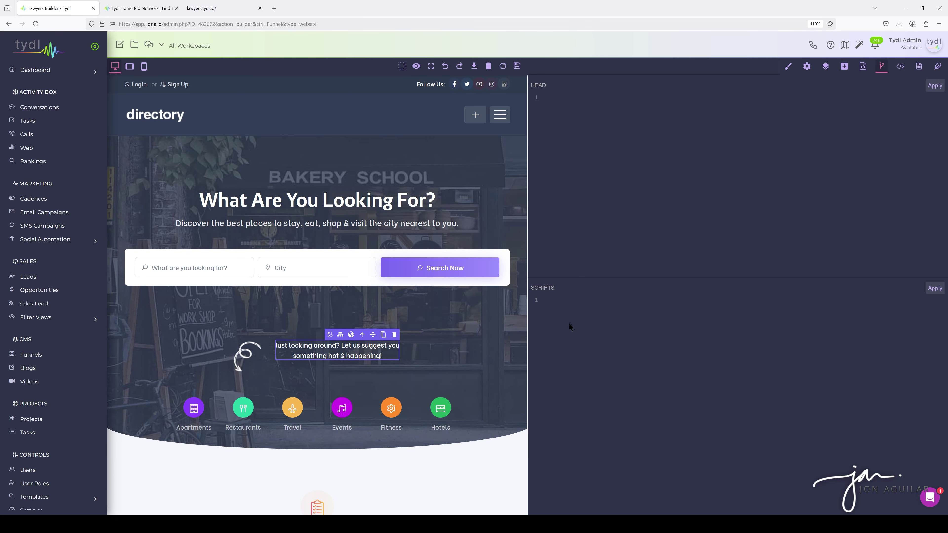
click(900, 66)
scroll(442, 280, down, 15)
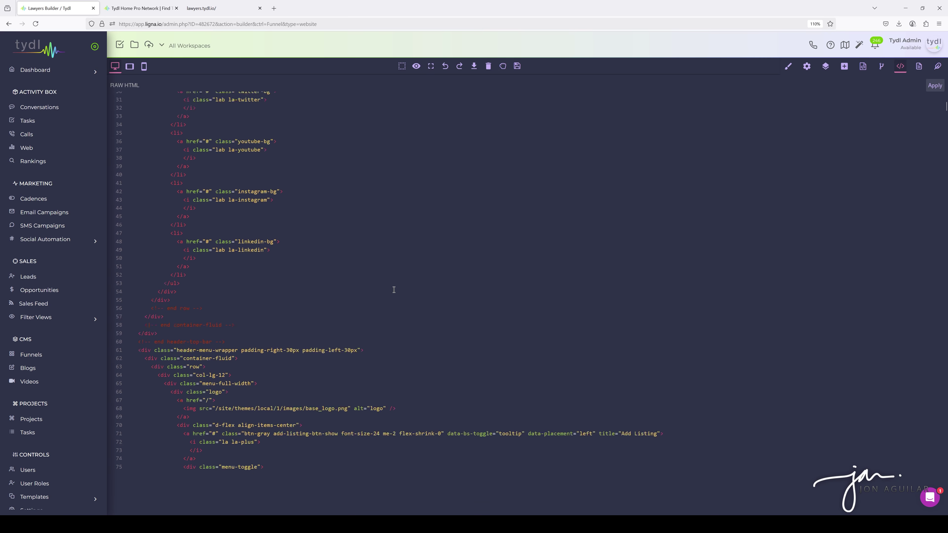
scroll(389, 291, down, 6)
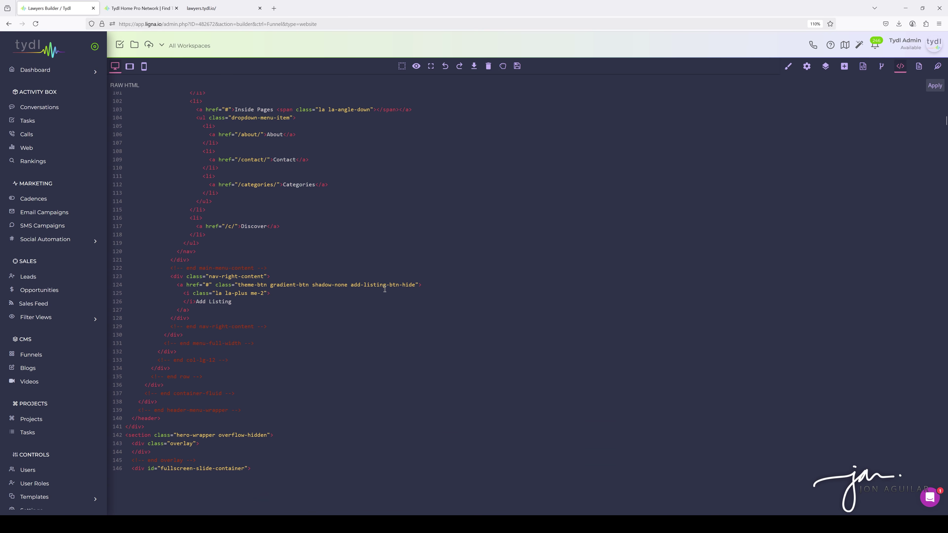
click(900, 68)
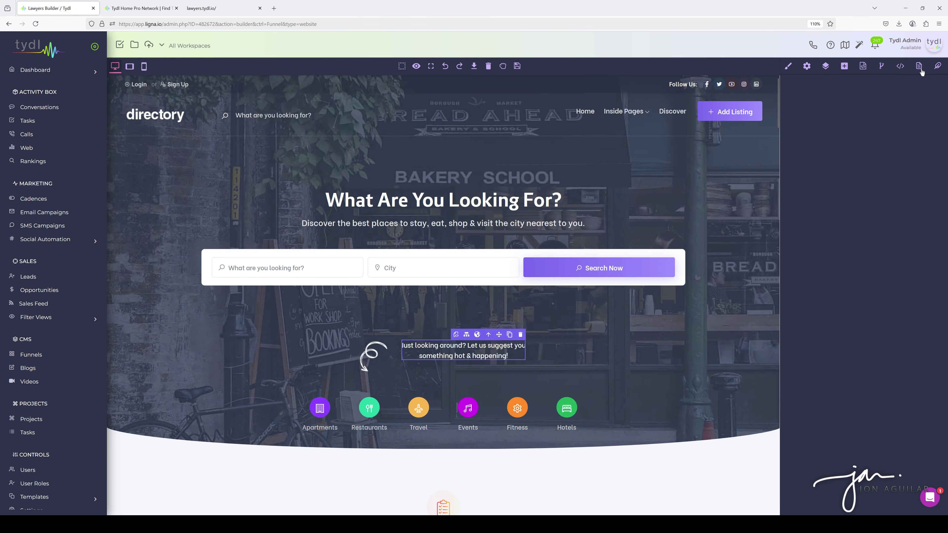
View the site's page list and global color and font settings, and compare with the live Tydl Home Pro Network site.
click(918, 67)
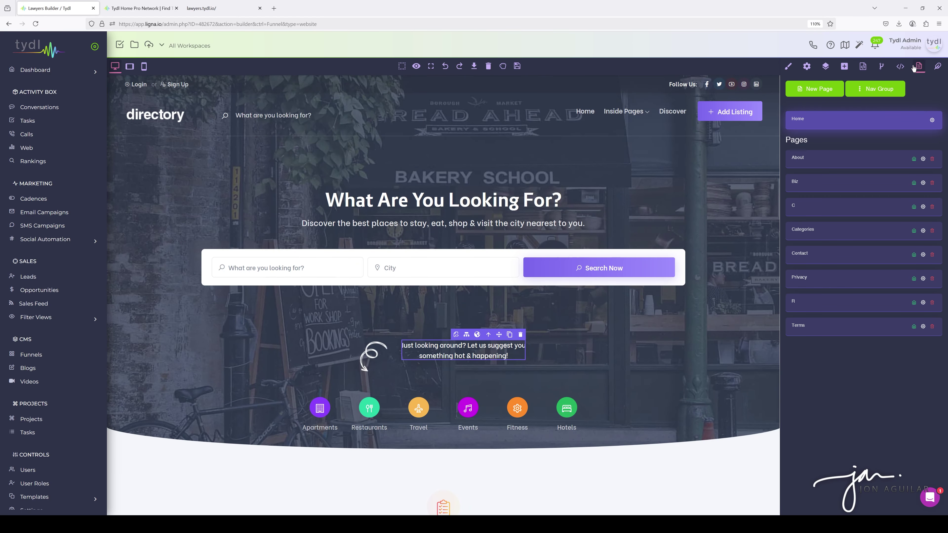
click(937, 67)
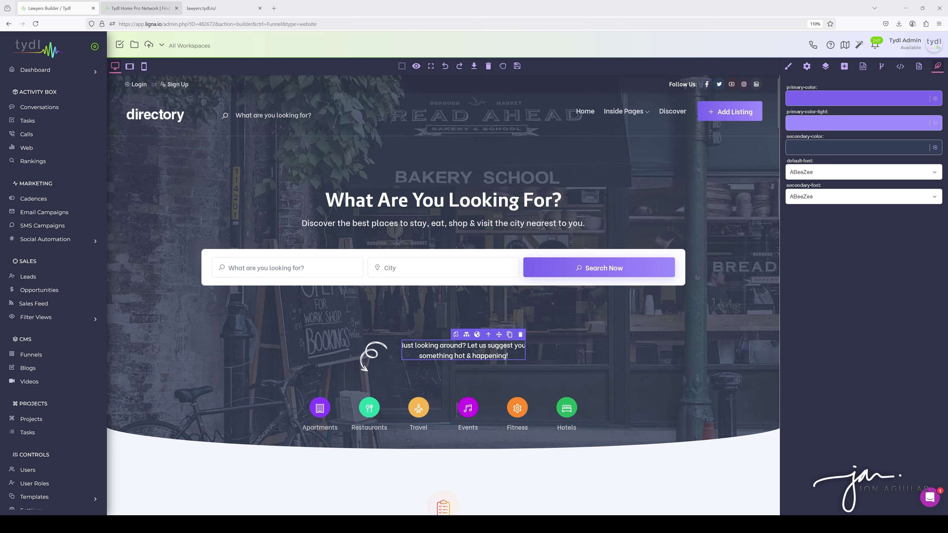
click(137, 12)
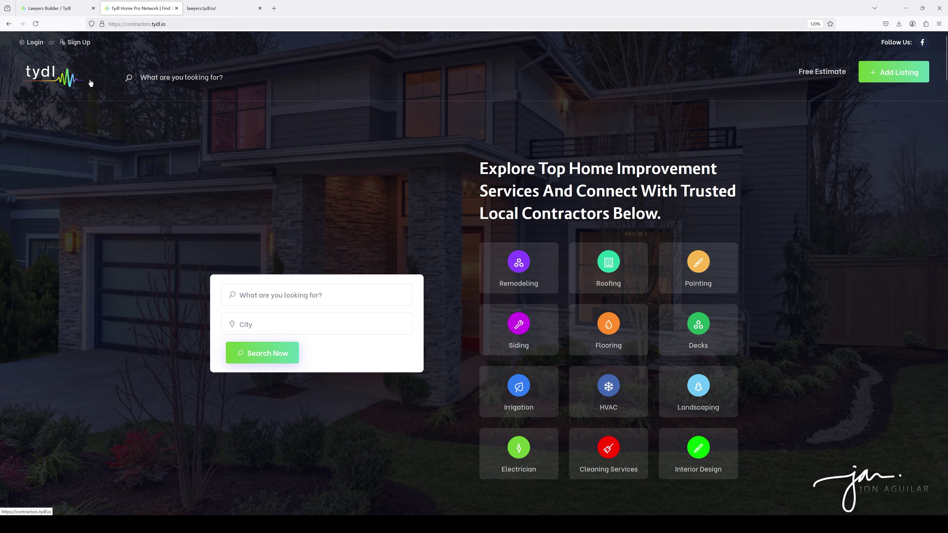
click(64, 9)
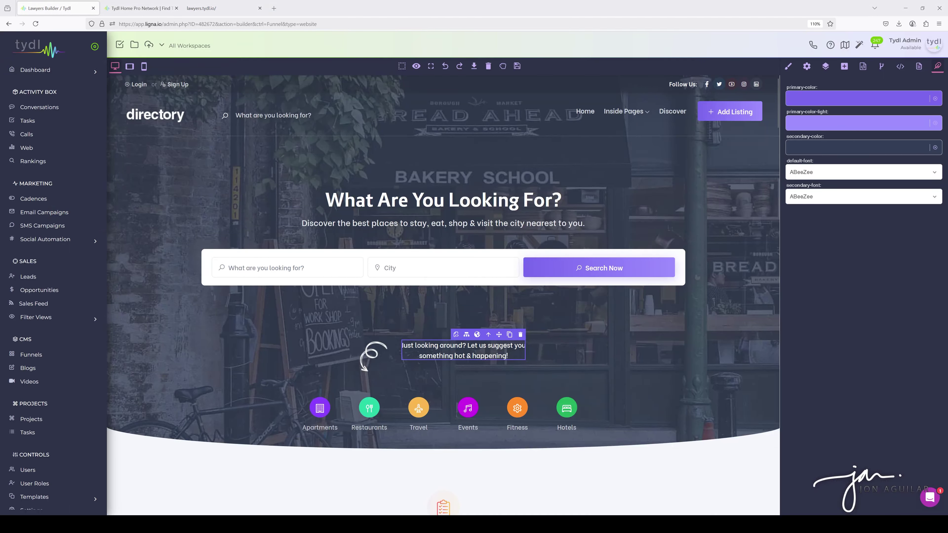
Set the site's primary color to #ff1f20.
click(794, 98)
double_click(793, 98)
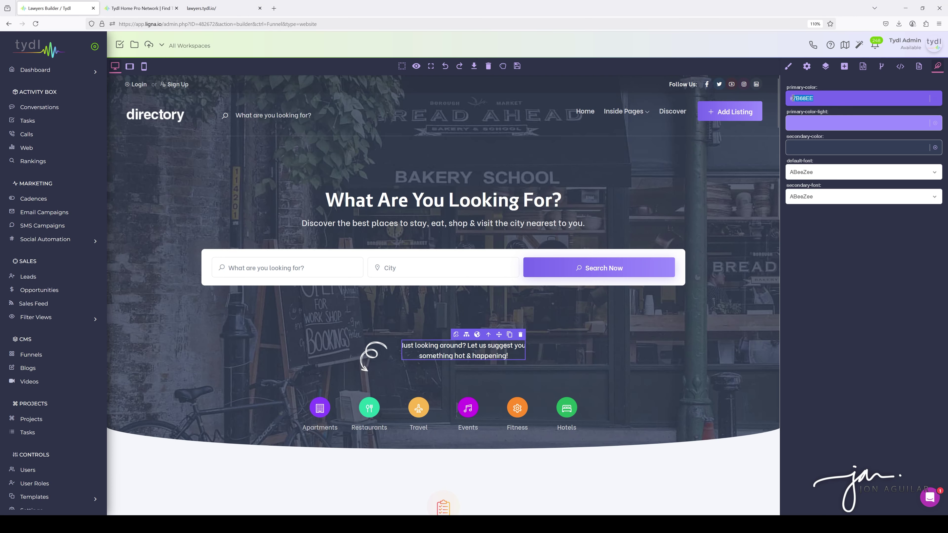
text(ff1f20)
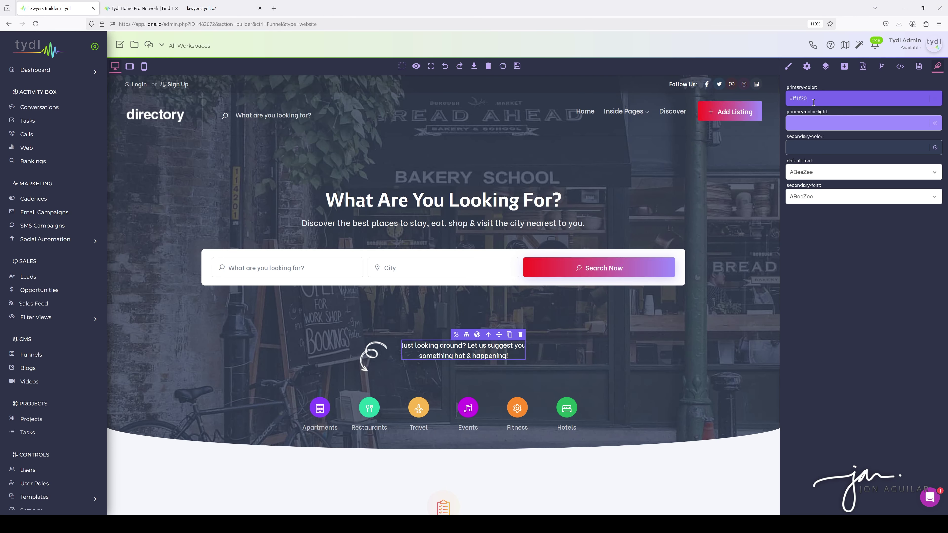
click(852, 254)
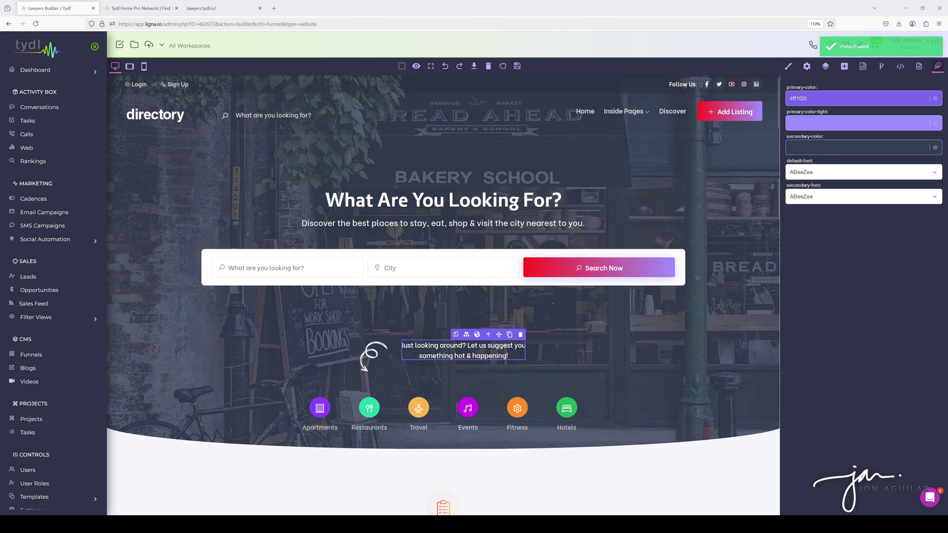
Set the site's light primary color to #fead00 and review the accents in the hero and popular categories sections.
click(795, 123)
drag(813, 123, 791, 121)
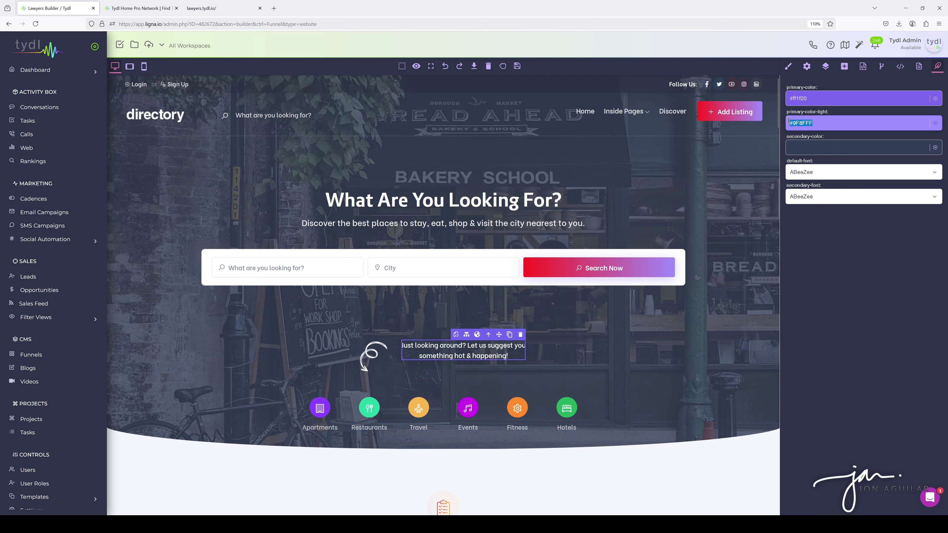
text(#fead00)
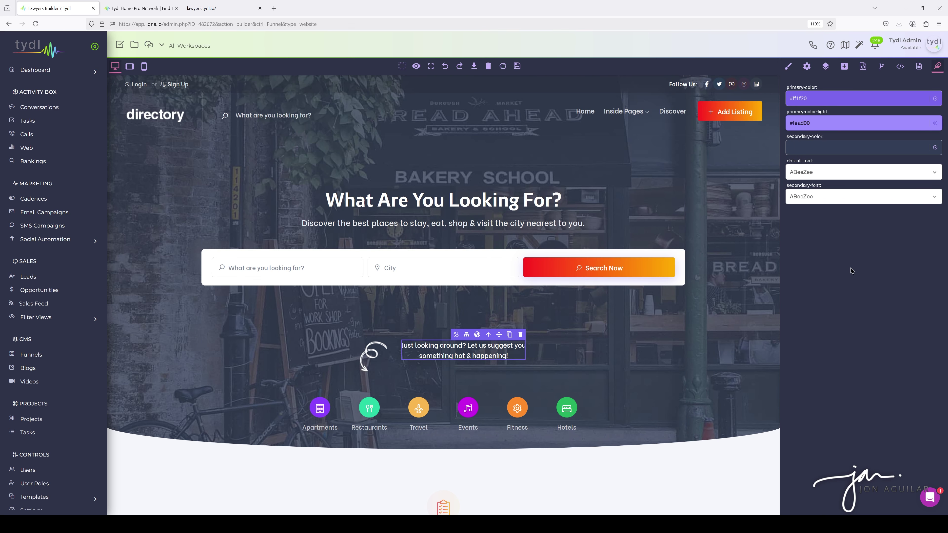
click(850, 267)
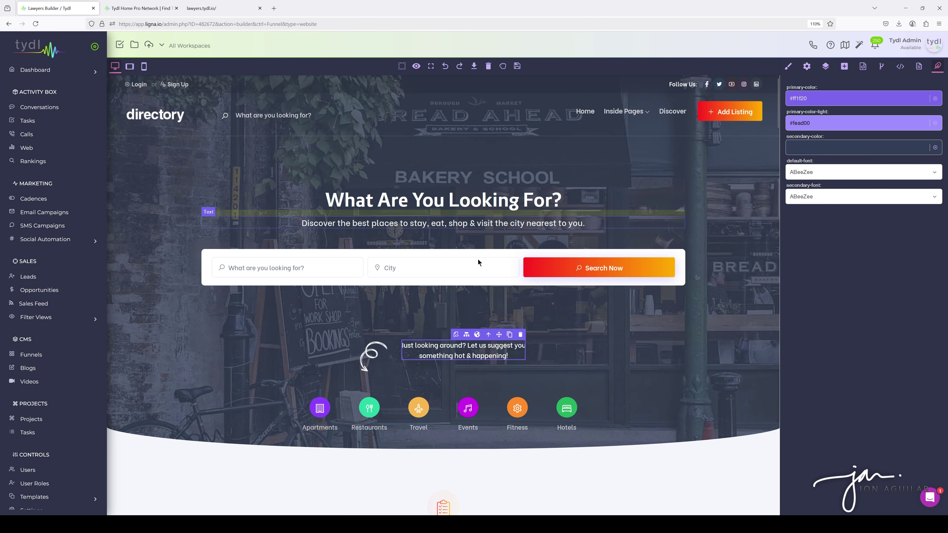
scroll(207, 303, down, 6)
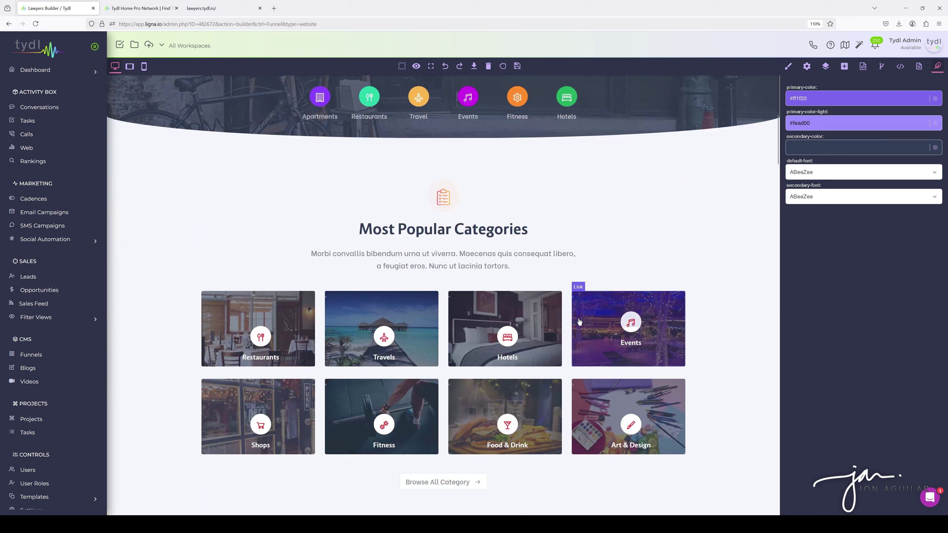
scroll(604, 284, up, 6)
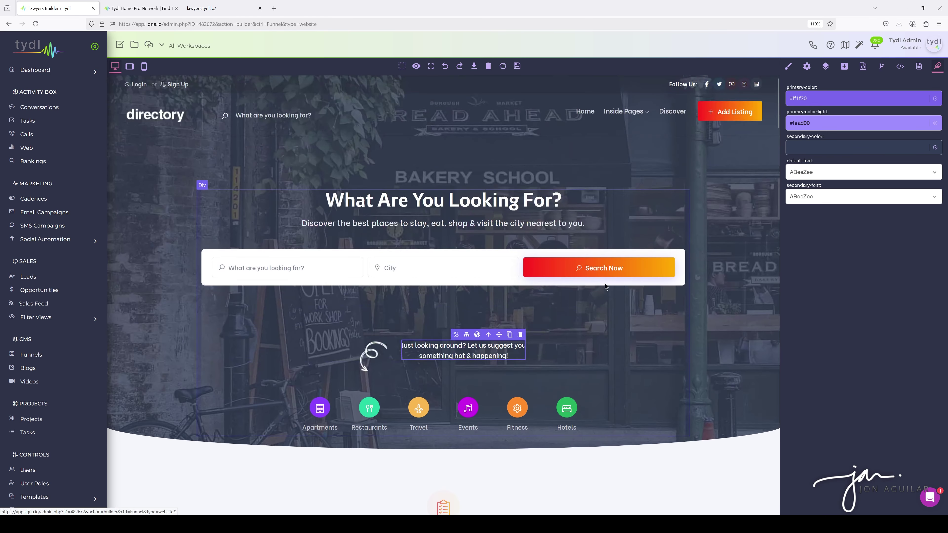
Set the site's secondary color to #000000 and review the page with it.
click(817, 148)
text(#333F57)
drag(817, 148, 794, 146)
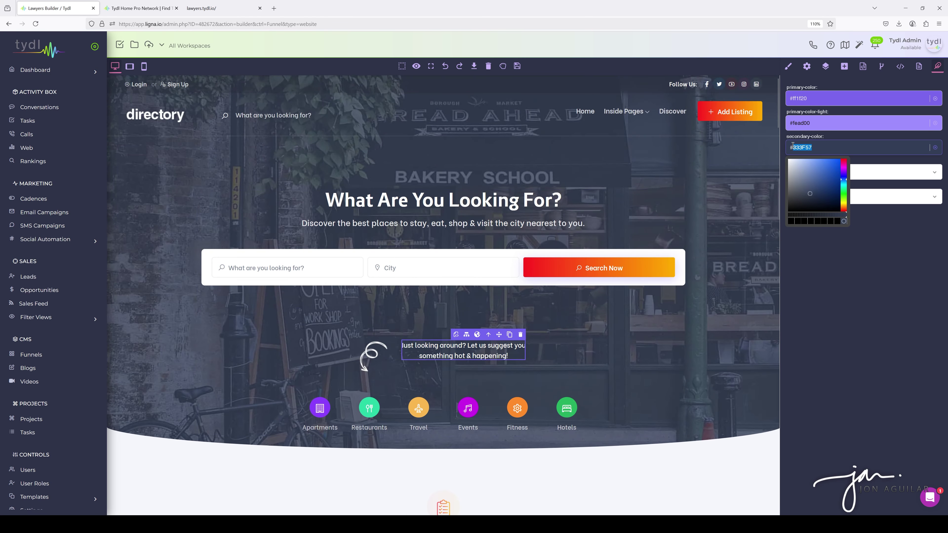
text(00000)
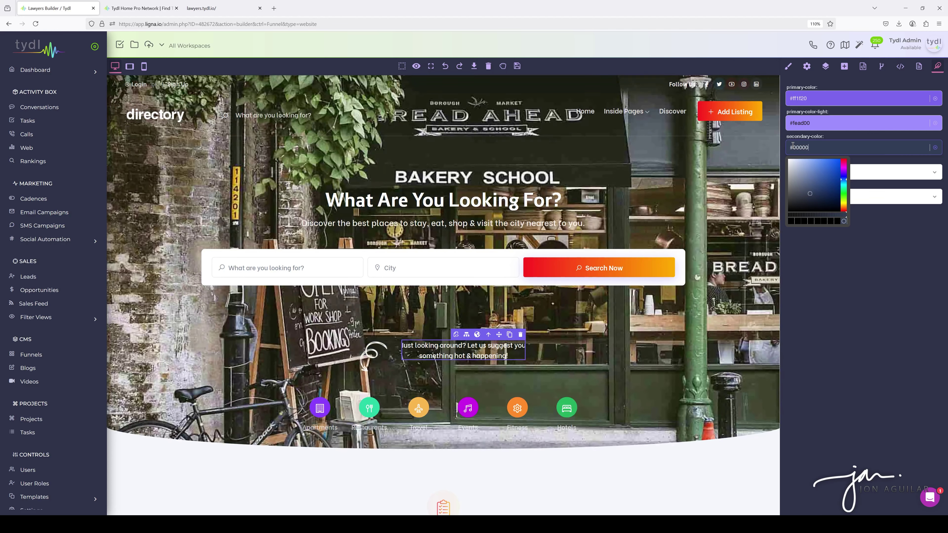
click(837, 219)
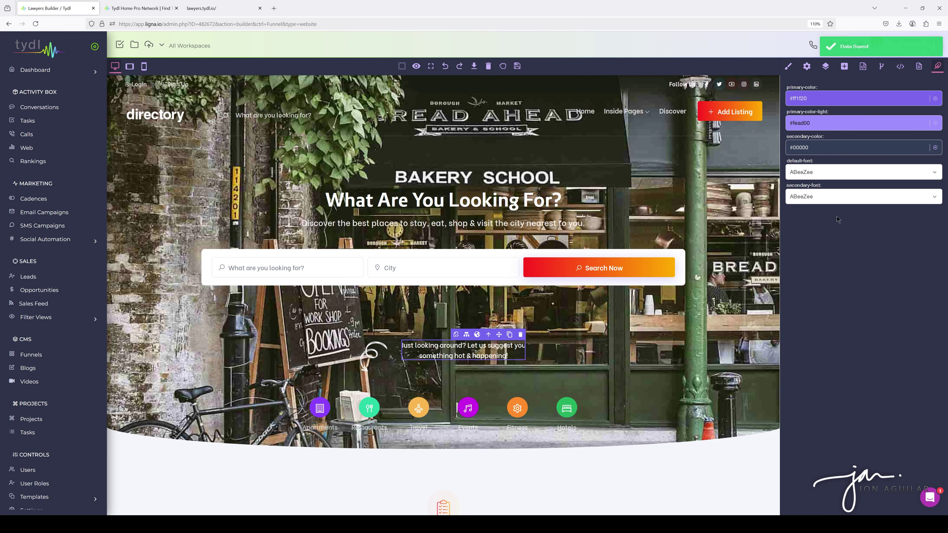
click(818, 150)
text(0)
click(874, 266)
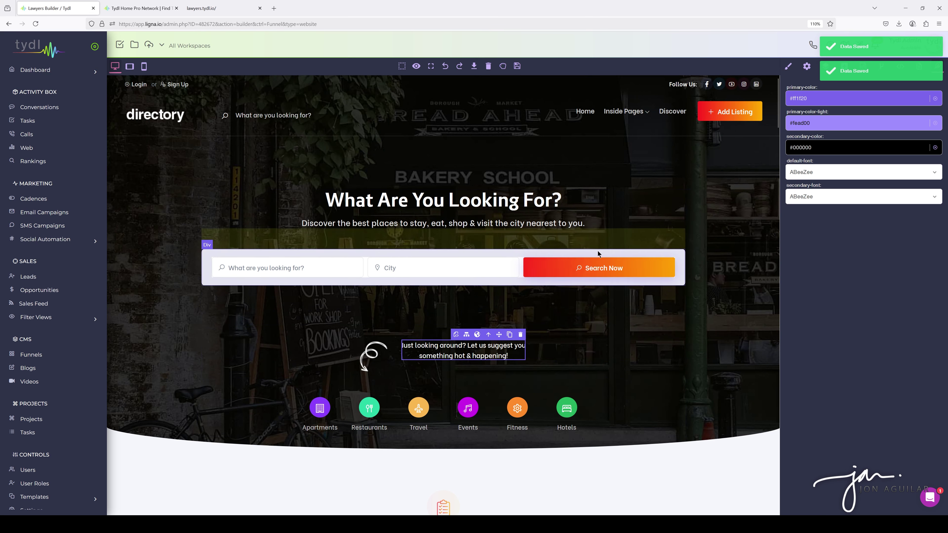
scroll(597, 251, down, 5)
scroll(597, 252, up, 5)
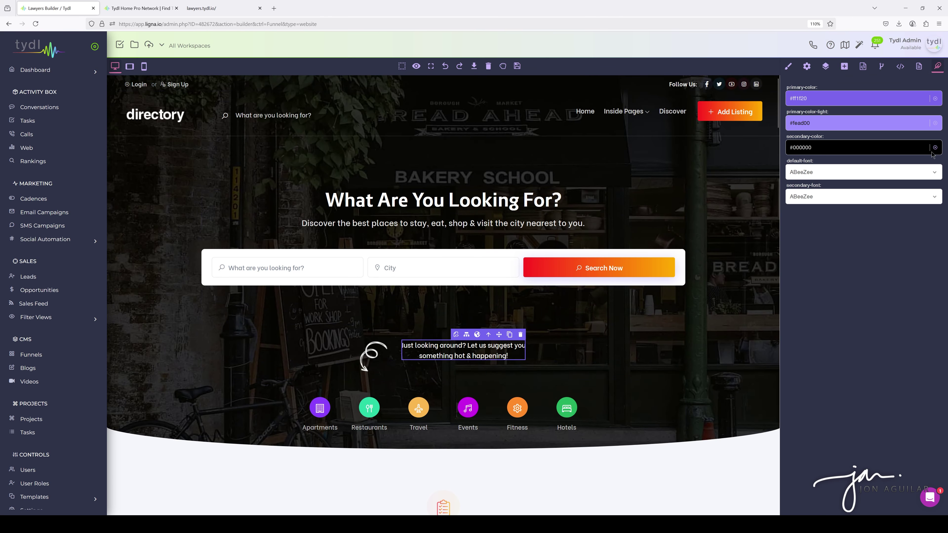
Choose the dark slate blue #20293A as the site's secondary color.
click(835, 149)
drag(815, 205, 812, 199)
click(816, 204)
click(849, 276)
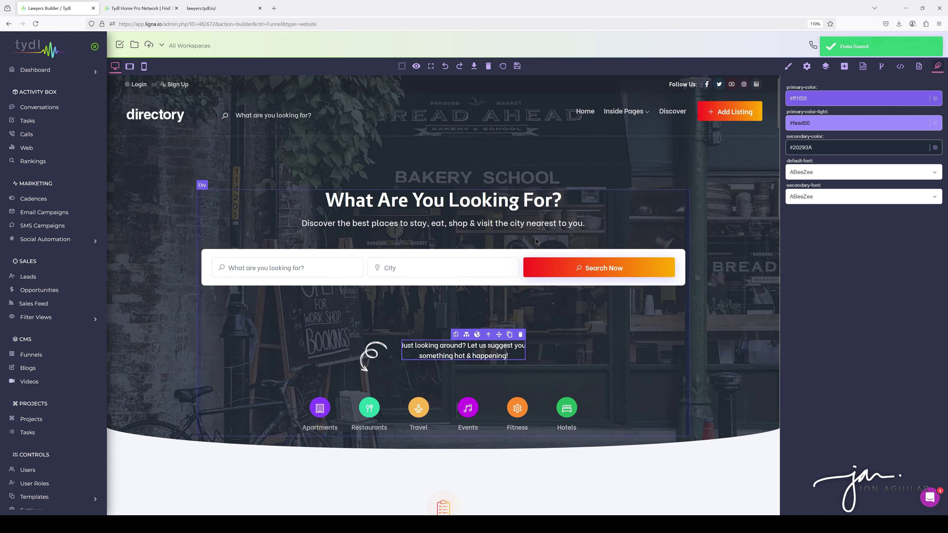
Replace the header's directory logo with the Tydl logo from the file library's main Images folder.
double_click(153, 118)
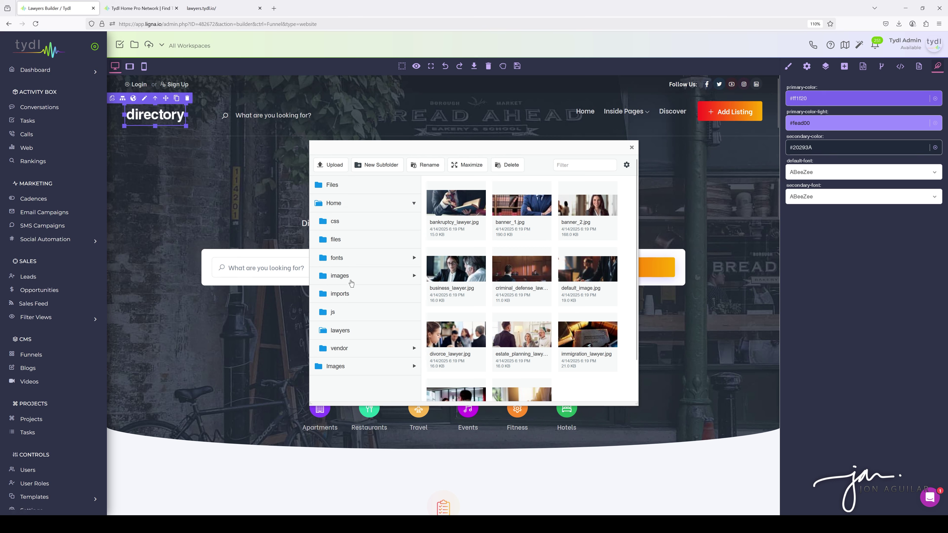
click(345, 369)
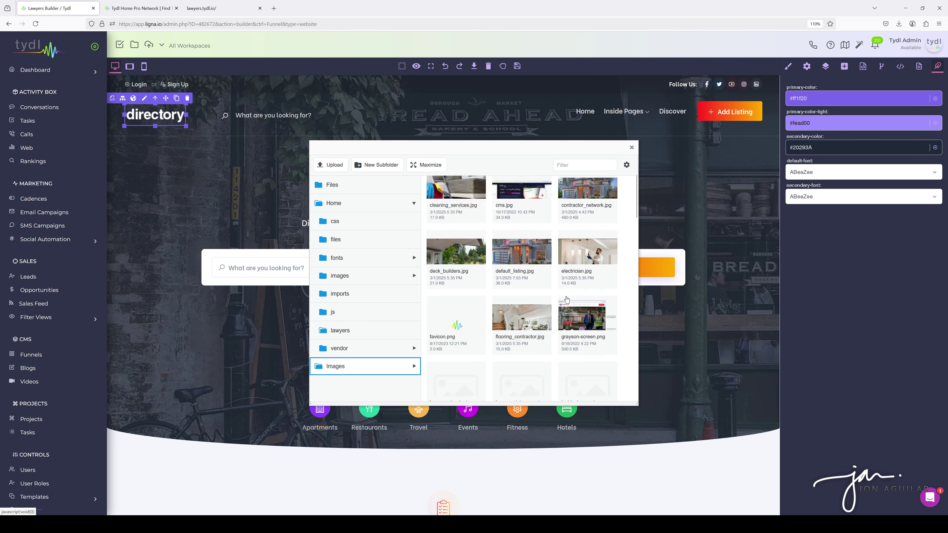
scroll(566, 315, down, 5)
scroll(559, 306, down, 10)
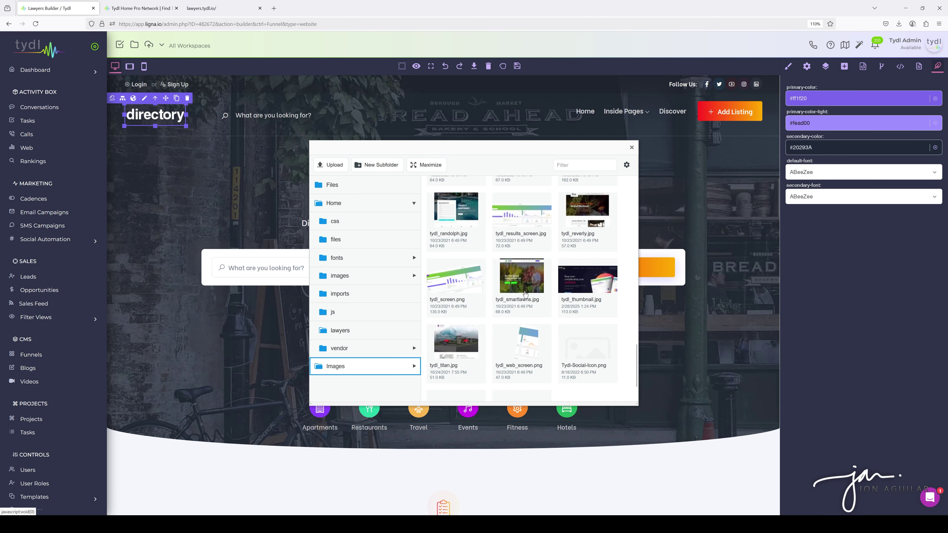
scroll(537, 320, up, 3)
click(521, 265)
click(334, 165)
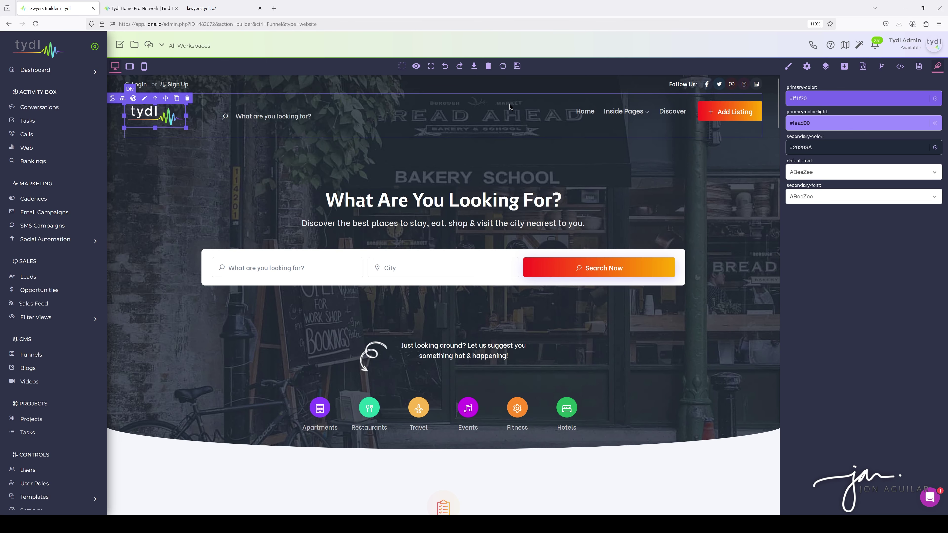
Review the hero and the start of the popular categories section, and browse the banner blocks in the block library.
scroll(644, 286, down, 2)
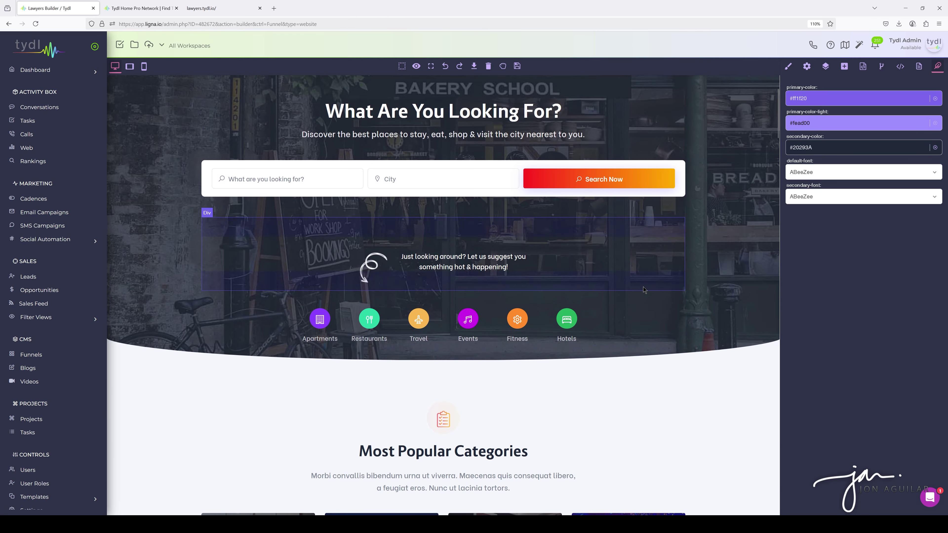
scroll(642, 286, up, 3)
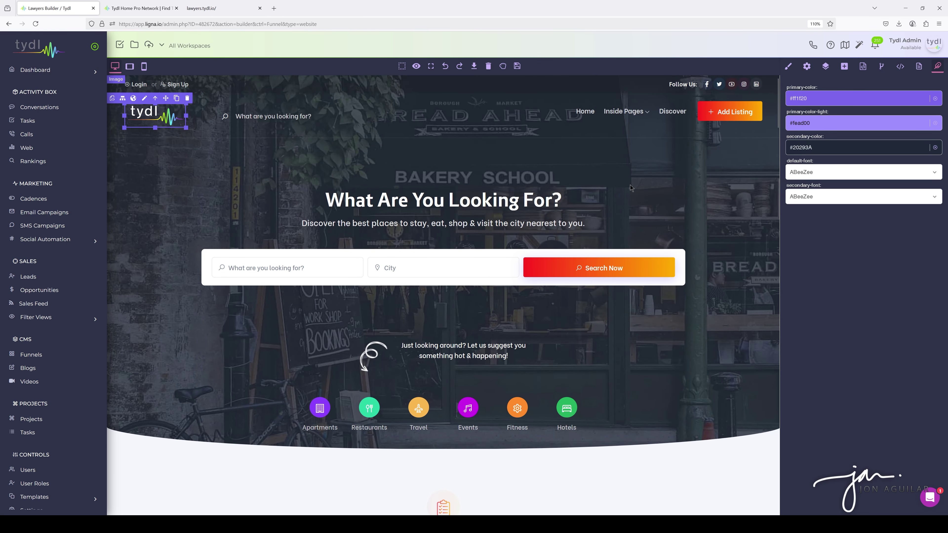
click(844, 67)
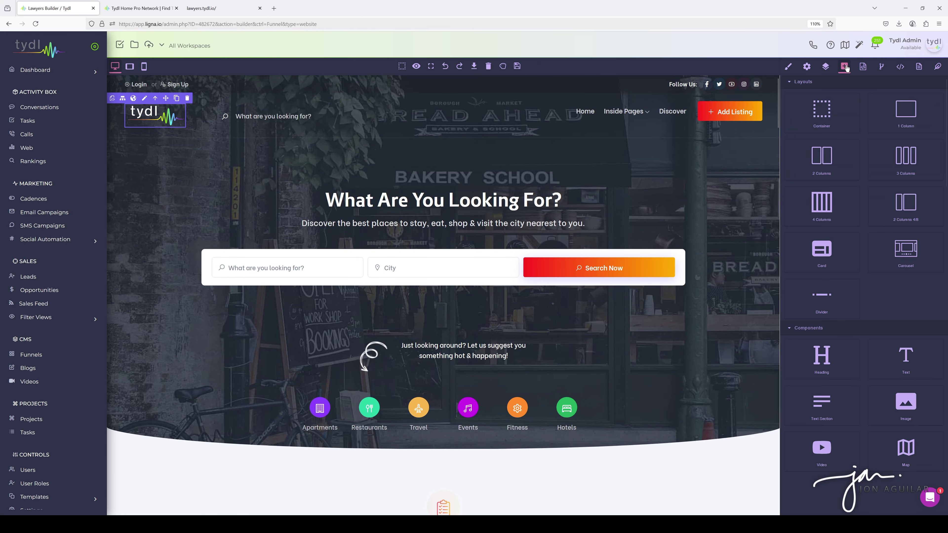
scroll(862, 290, down, 10)
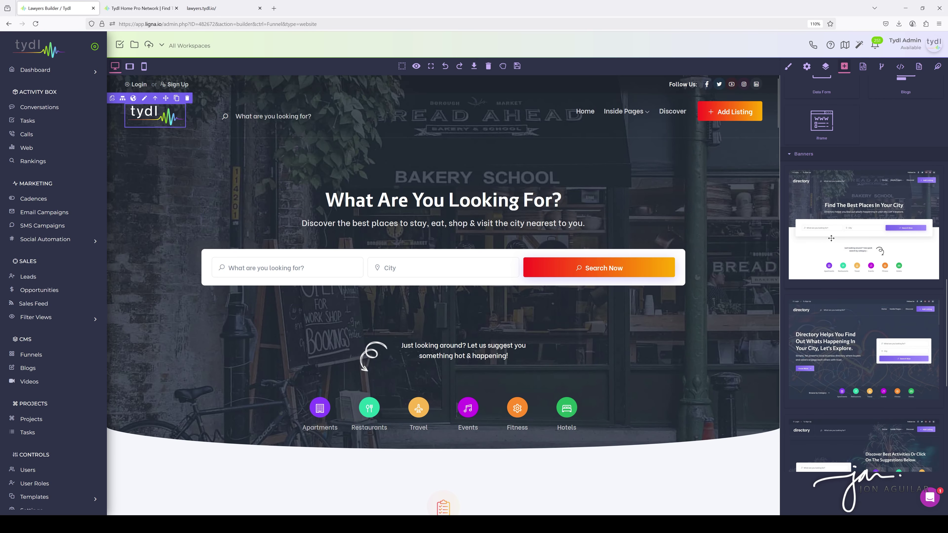
scroll(850, 239, up, 1)
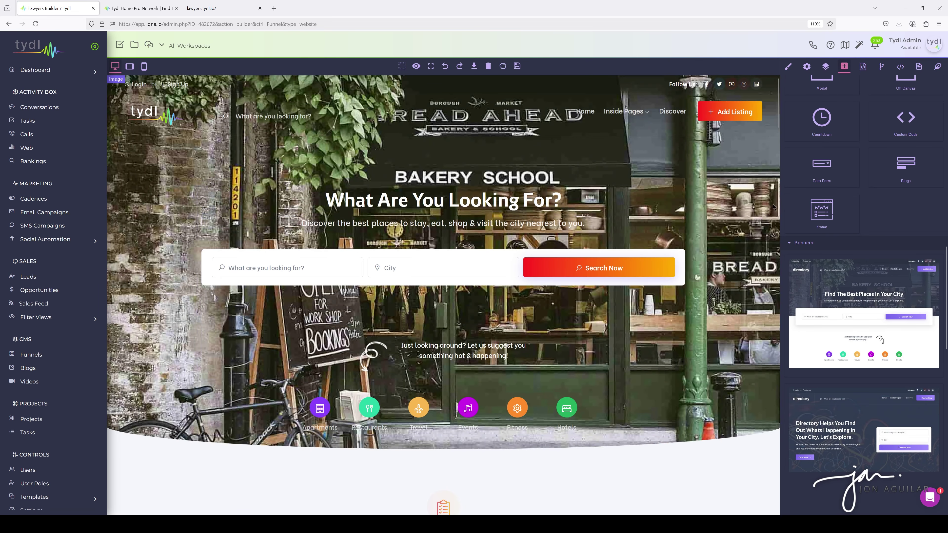
Set the site's secondary color to #000000.
click(937, 67)
click(811, 148)
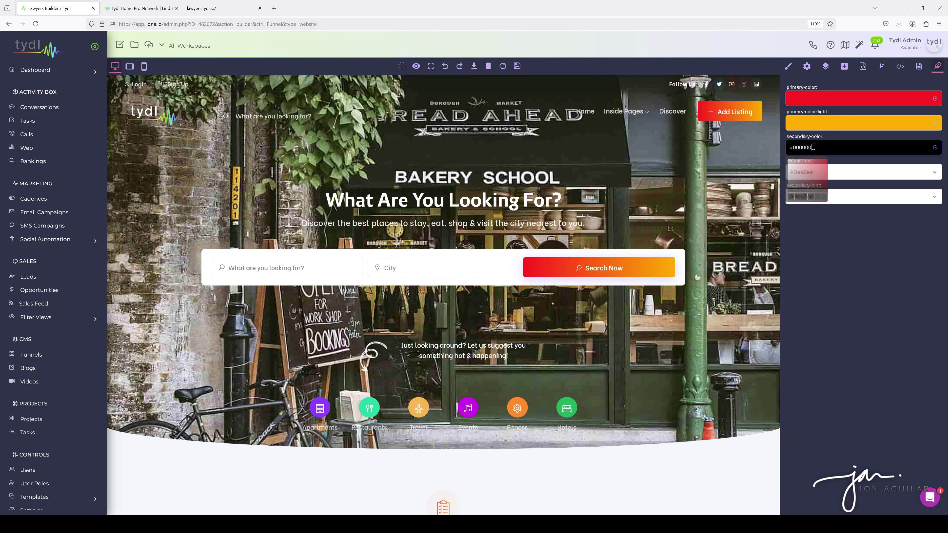
drag(811, 148, 794, 150)
text(000)
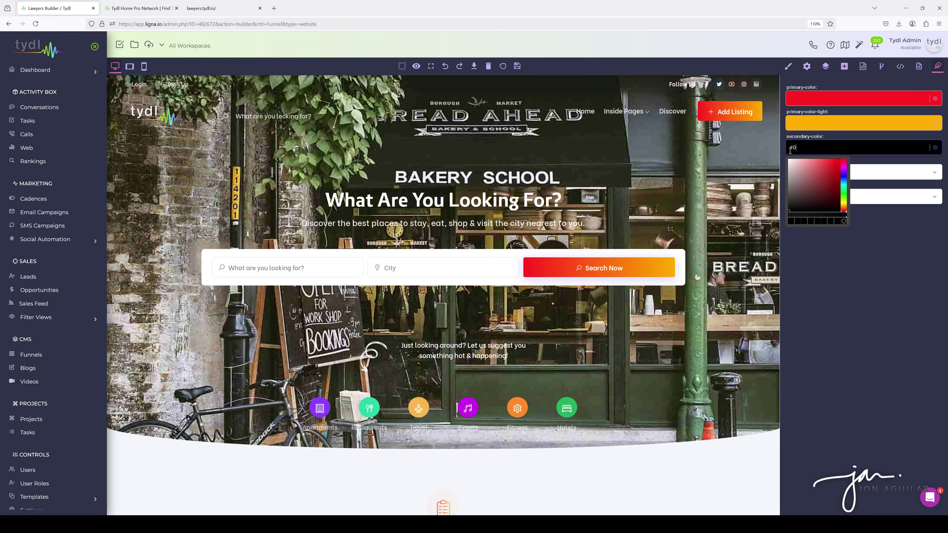
text(000)
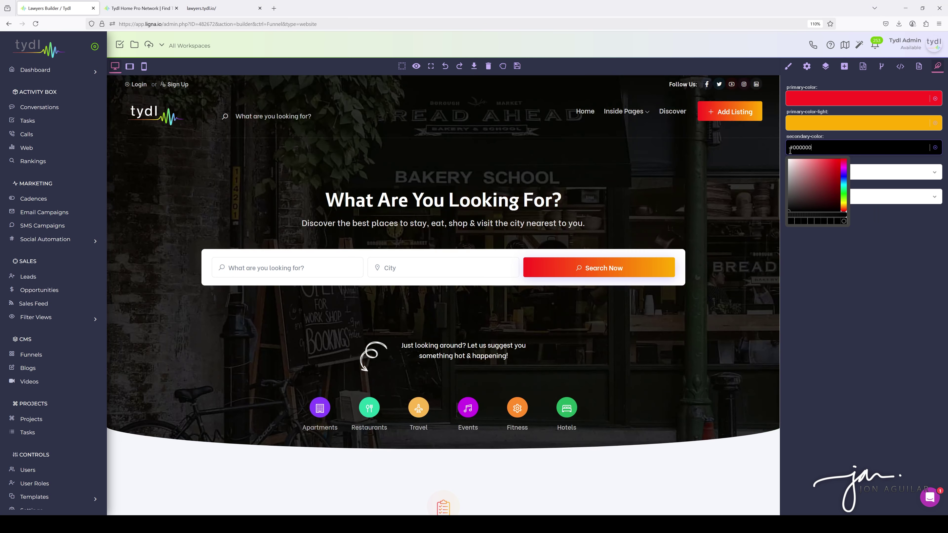
click(831, 279)
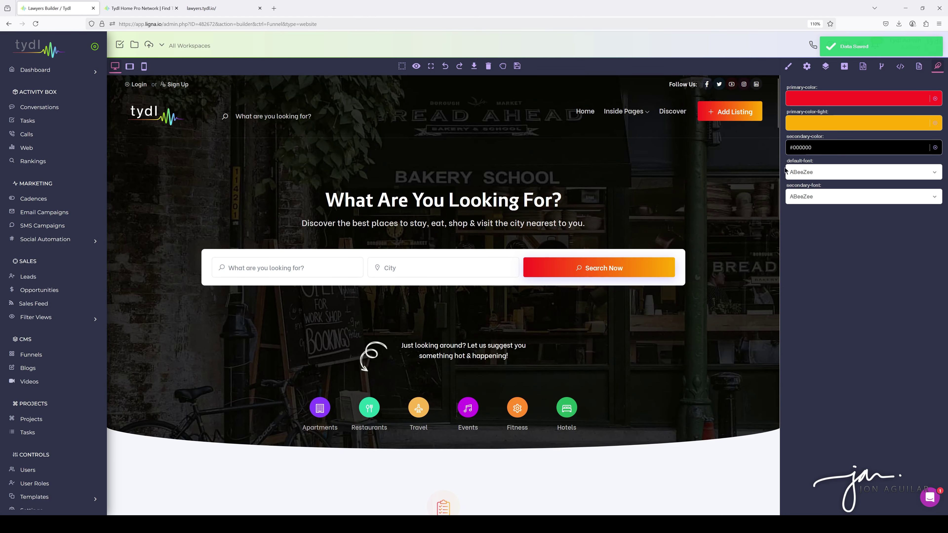
Reset the site's secondary color to #333f57 and reload the page builder.
click(936, 149)
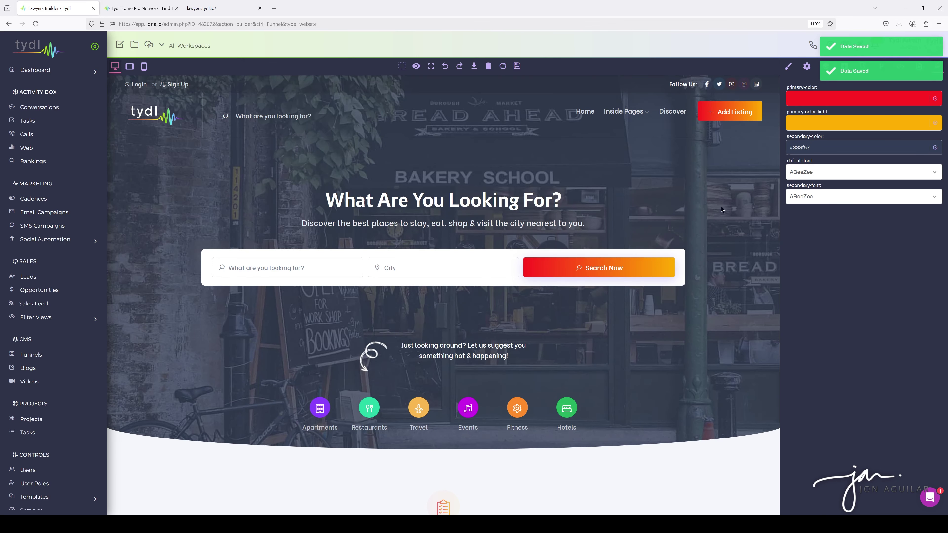
click(40, 25)
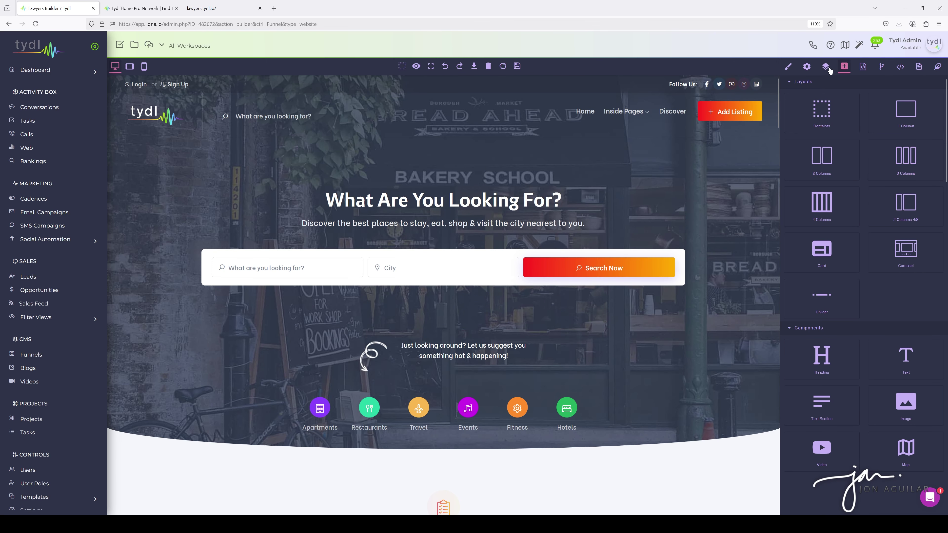
Review the hero and popular categories sections, and open the image library for the hero background without choosing a file.
scroll(704, 211, down, 5)
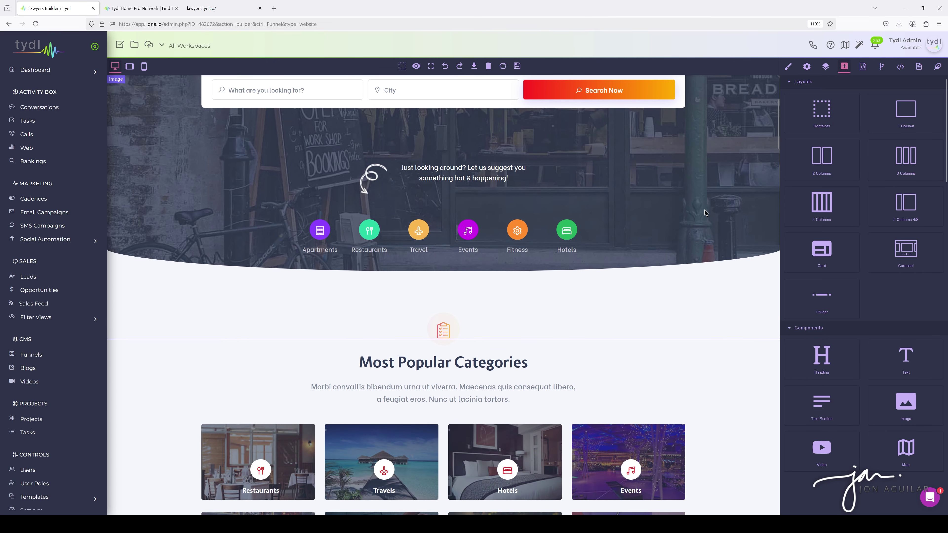
scroll(705, 207, up, 5)
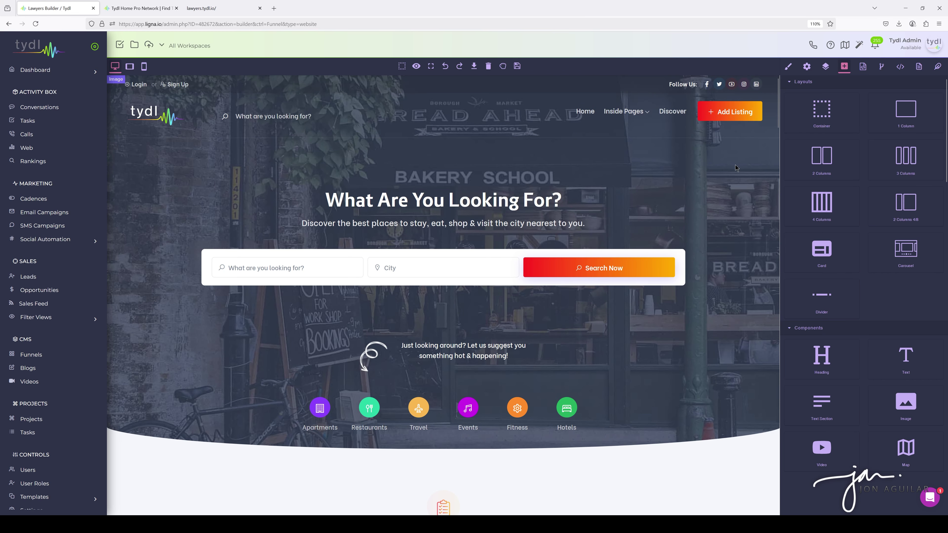
scroll(701, 182, down, 5)
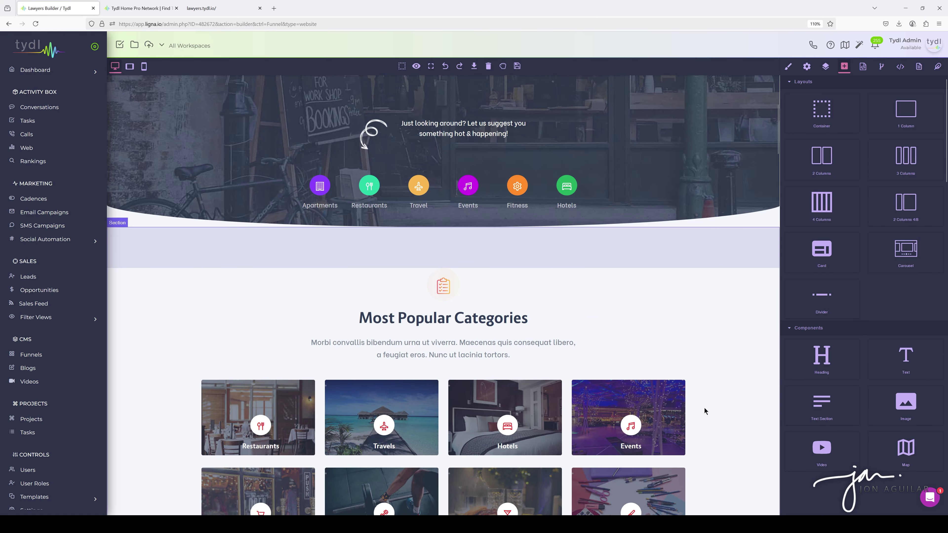
scroll(720, 219, up, 5)
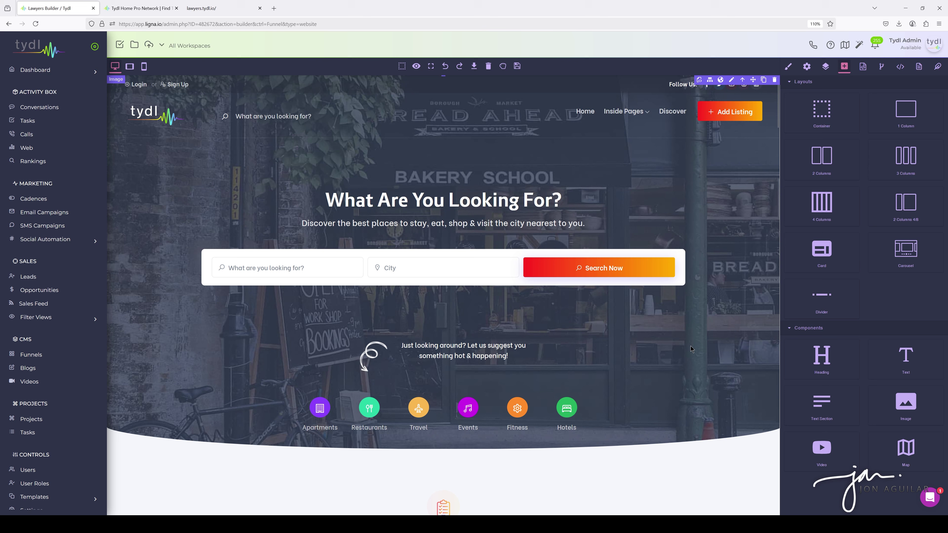
double_click(713, 228)
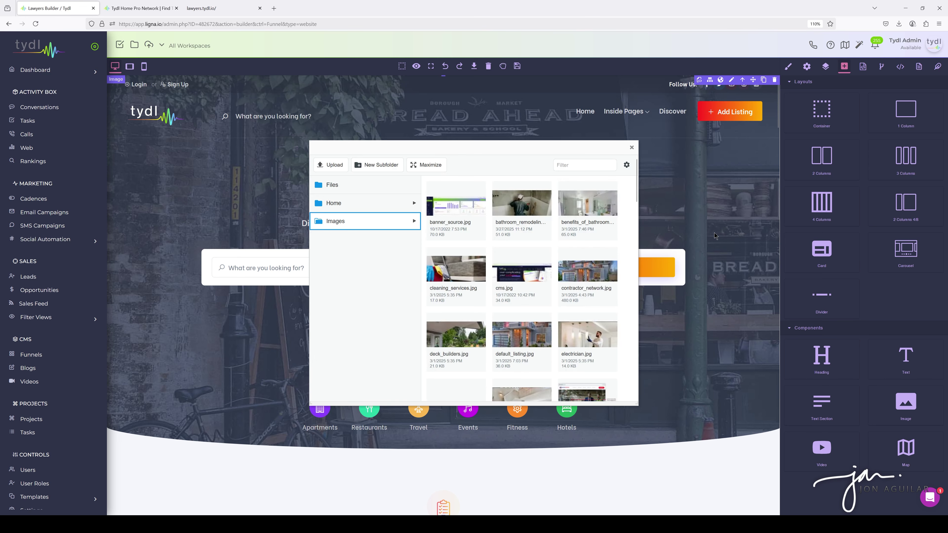
click(631, 149)
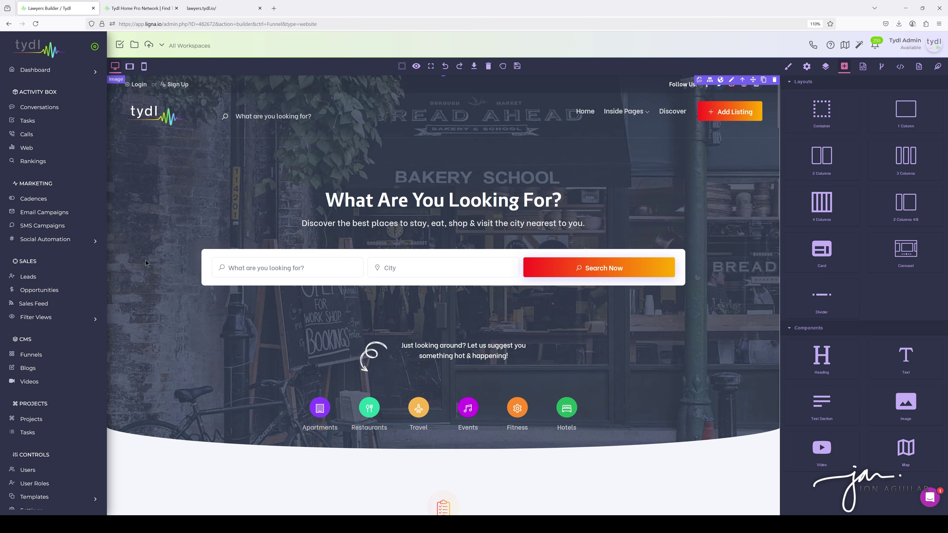
Select the hero section in the layer tree, and hide and show it to check what it contains.
click(824, 67)
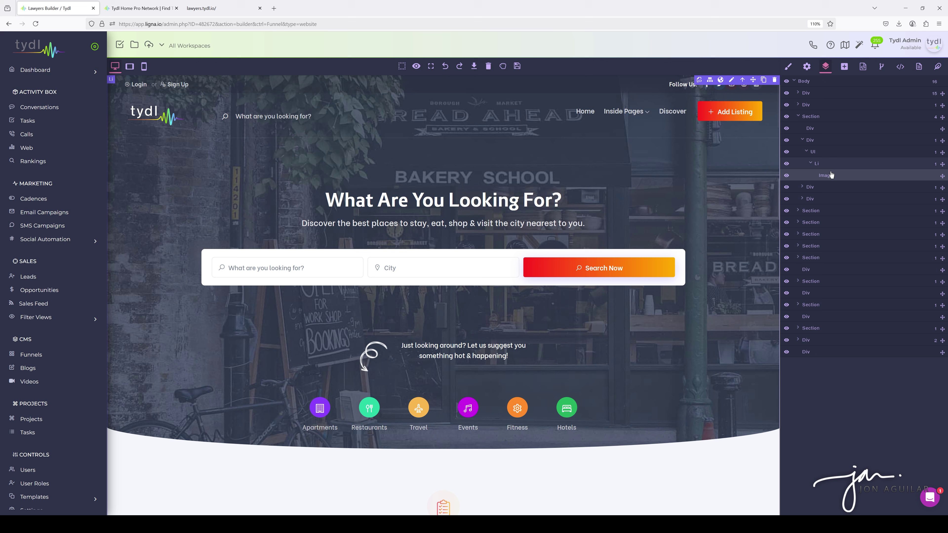
click(822, 123)
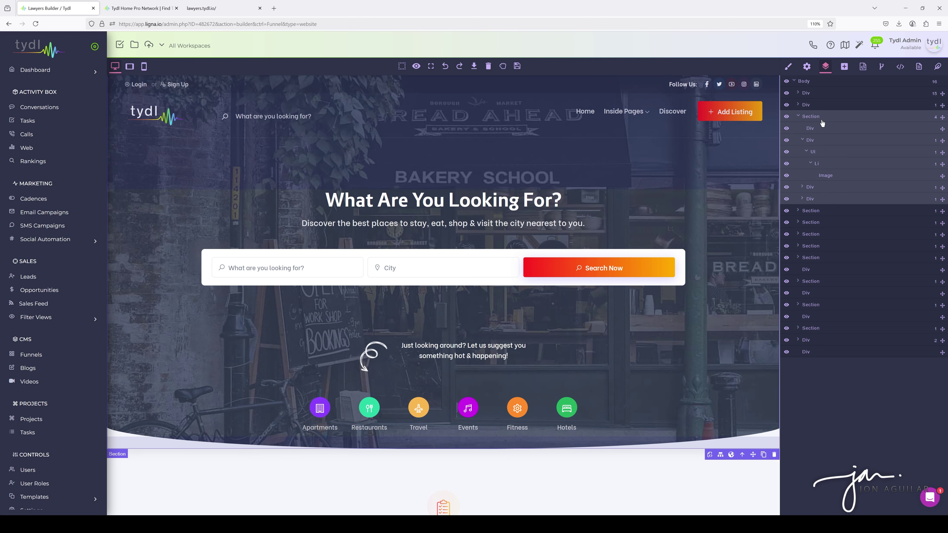
click(786, 117)
click(786, 118)
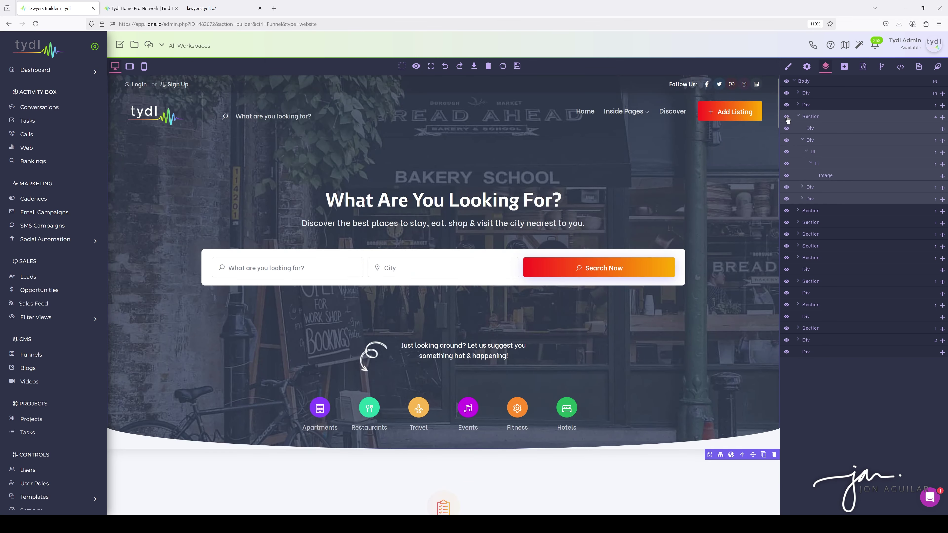
click(786, 117)
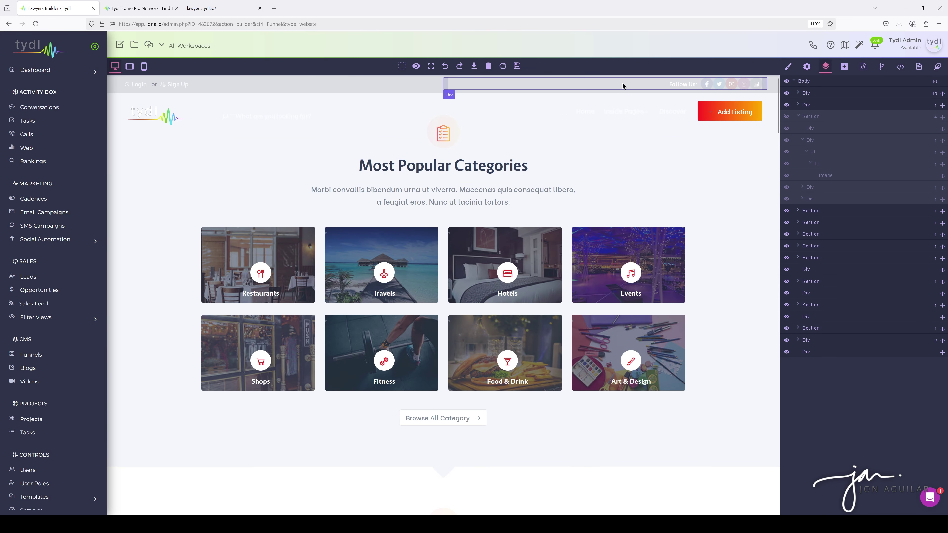
click(787, 117)
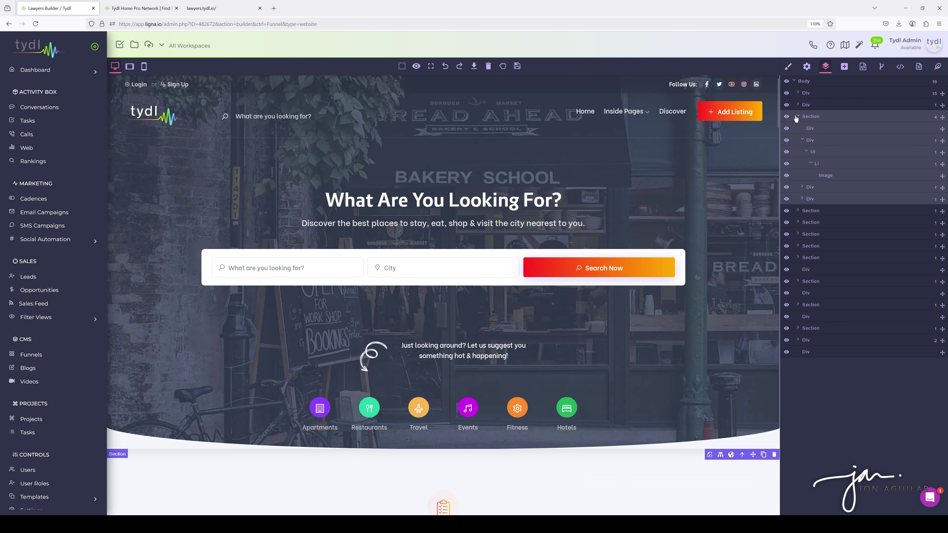
click(797, 116)
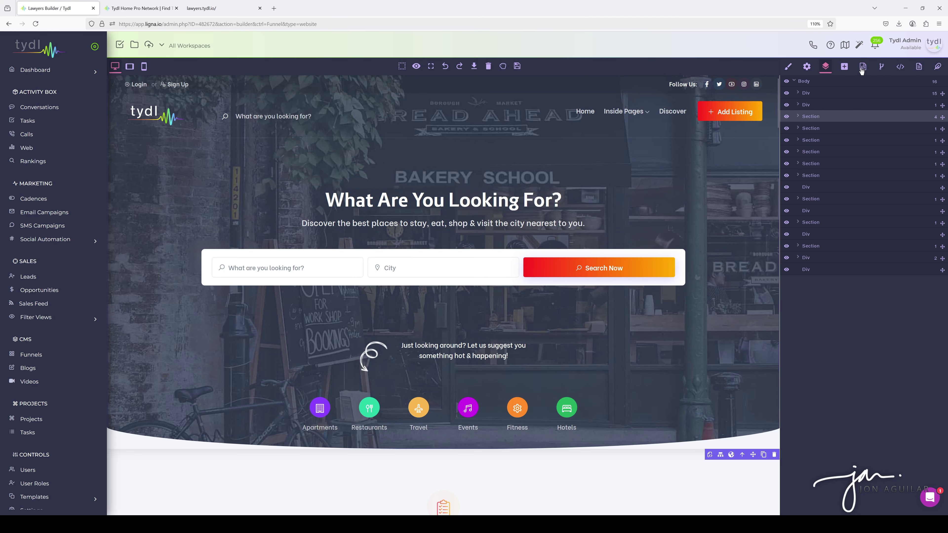
Insert the "Find The Best Places In Your City" banner block between the hero and the Most Popular Categories section.
click(844, 66)
scroll(879, 277, down, 10)
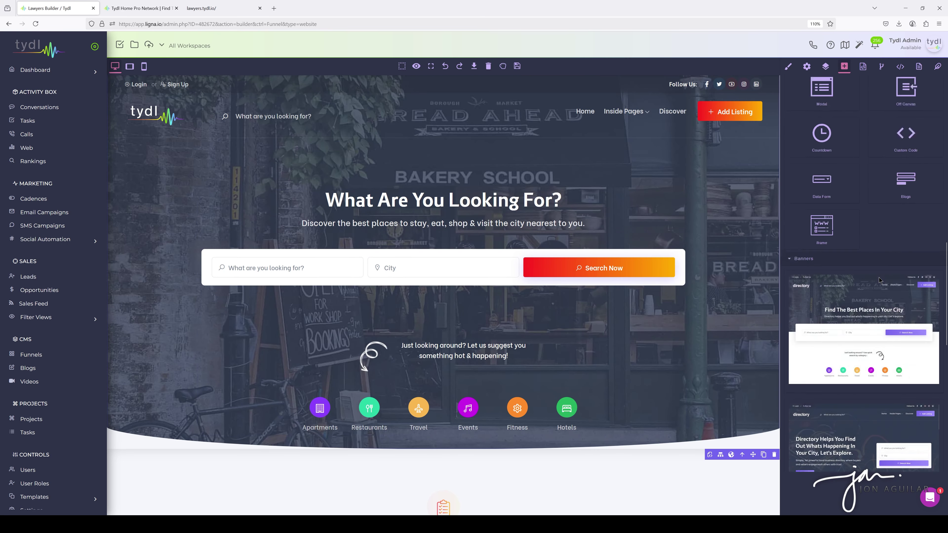
scroll(697, 279, down, 5)
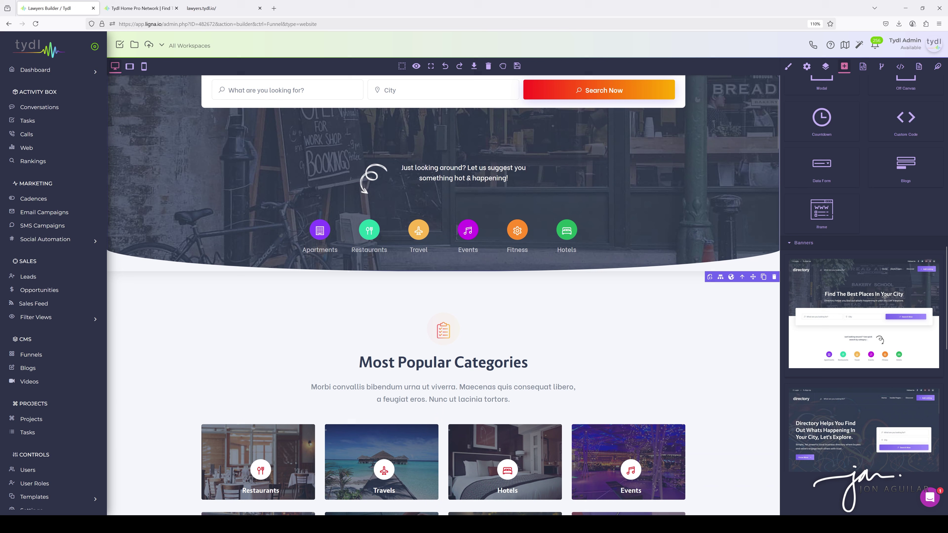
drag(865, 293, 504, 279)
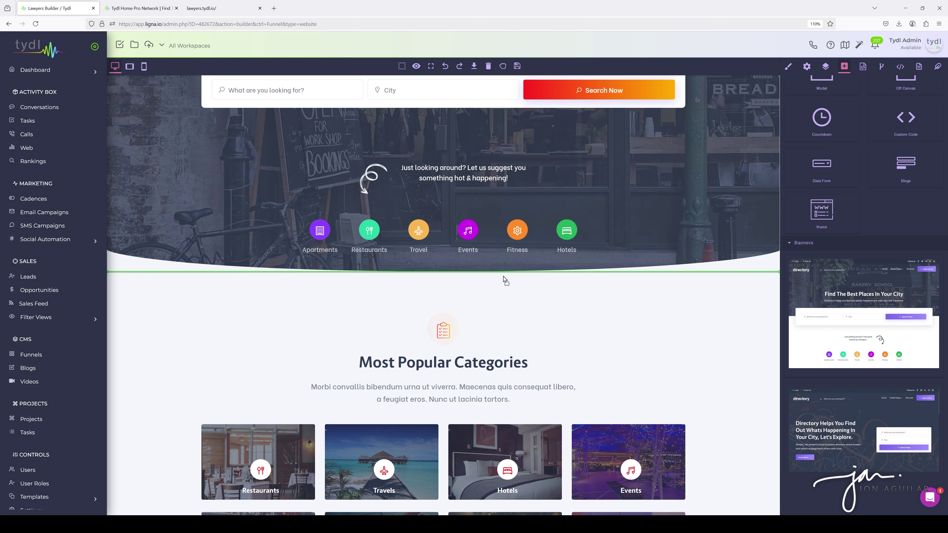
mouse_move(503, 278)
mouse_down()
mouse_move(647, 296)
mouse_move(762, 268)
mouse_move(704, 268)
mouse_move(700, 278)
mouse_move(754, 276)
mouse_up()
drag(754, 276, 754, 276)
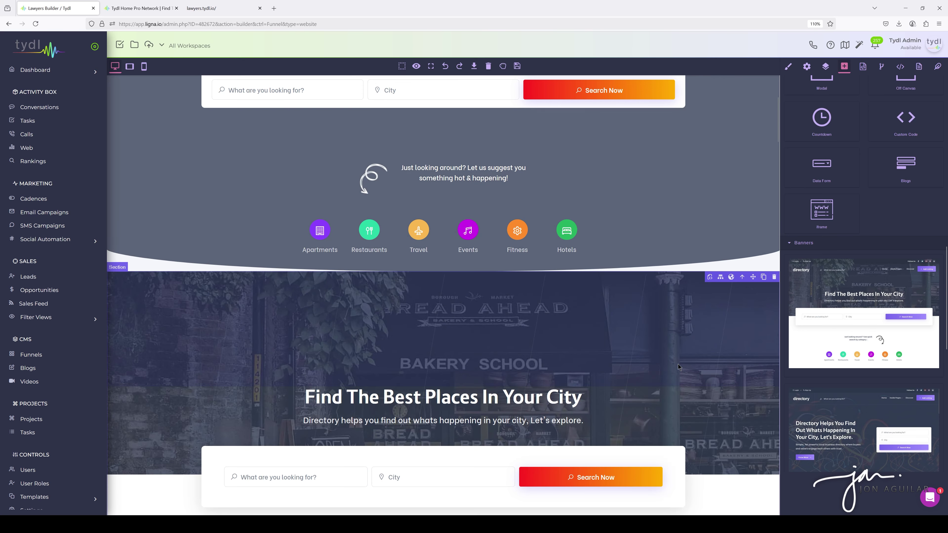
Preview the page with the original "What Are You Looking For?" hero section hidden, and delete that section.
scroll(704, 300, up, 5)
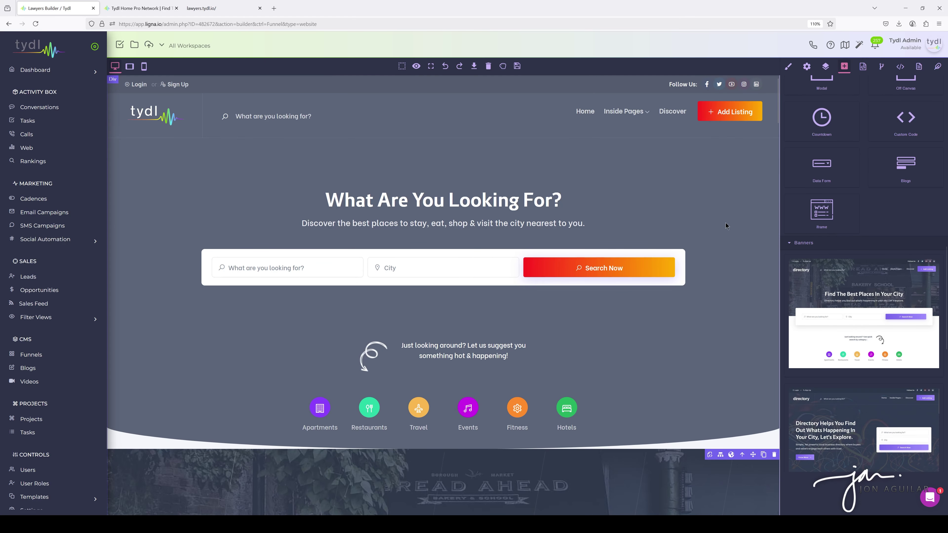
click(826, 66)
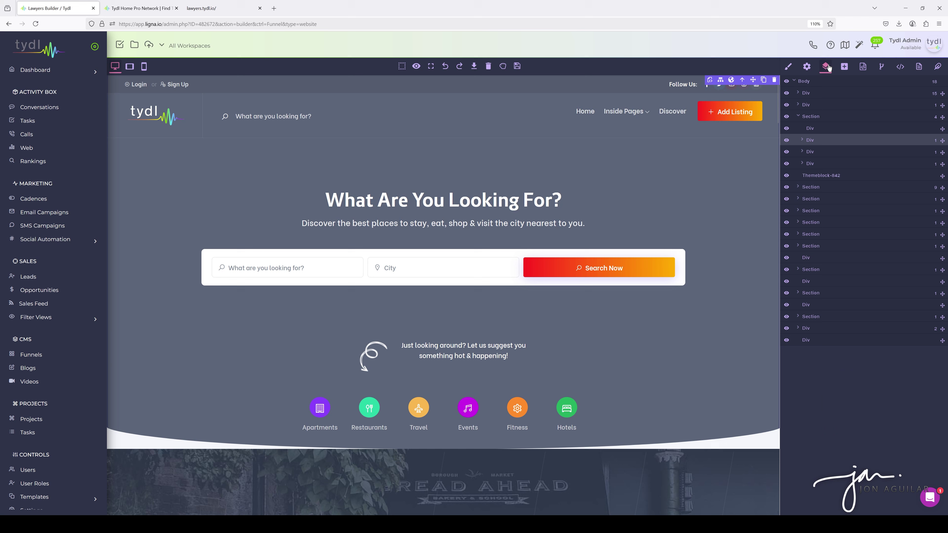
click(786, 116)
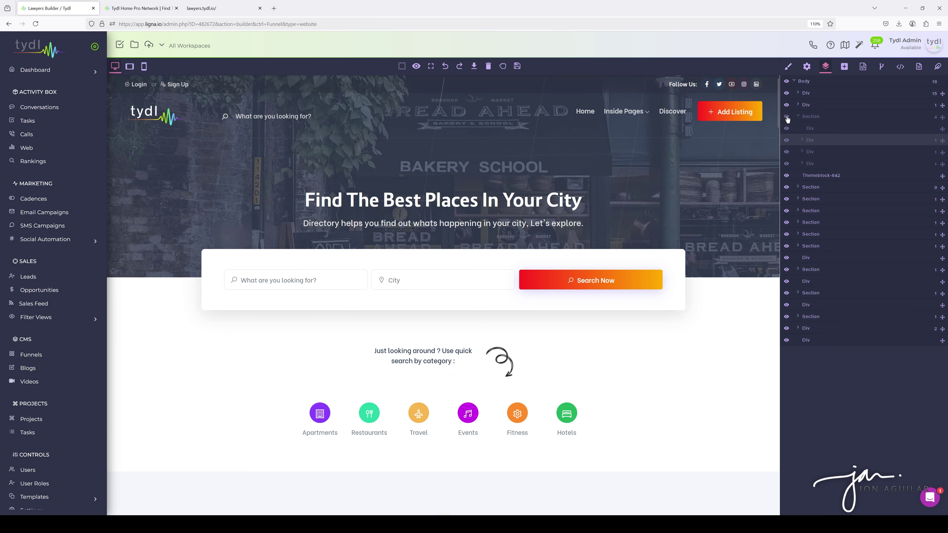
click(787, 118)
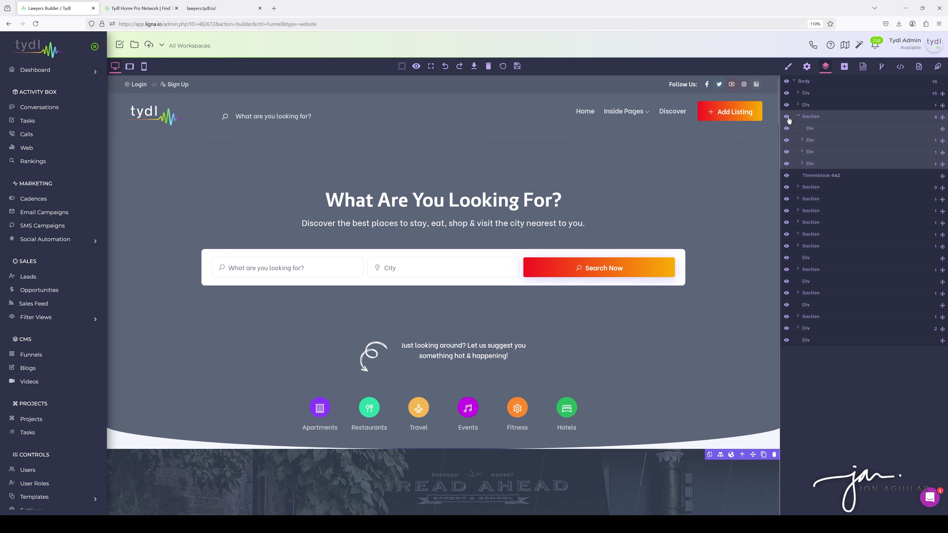
click(773, 455)
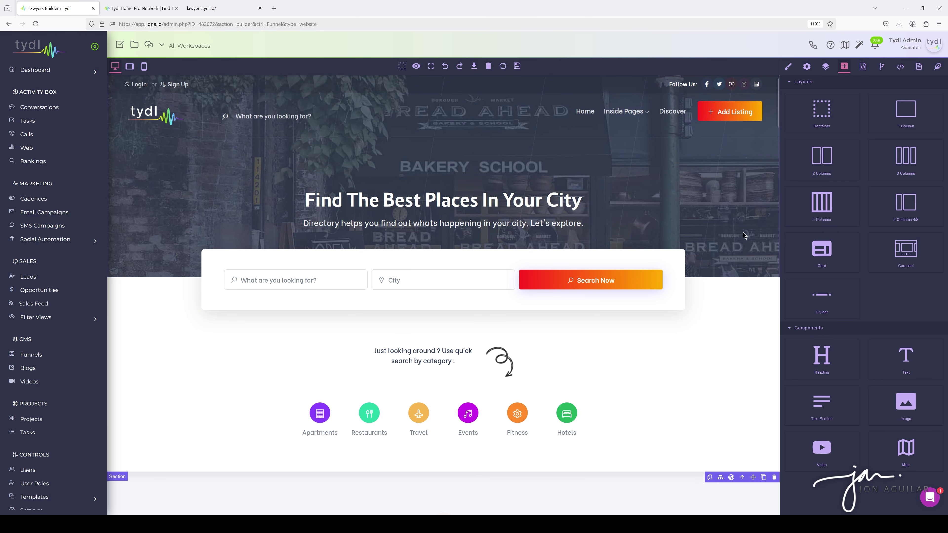
Add an image background layer to the new banner section in its decoration styles.
click(788, 67)
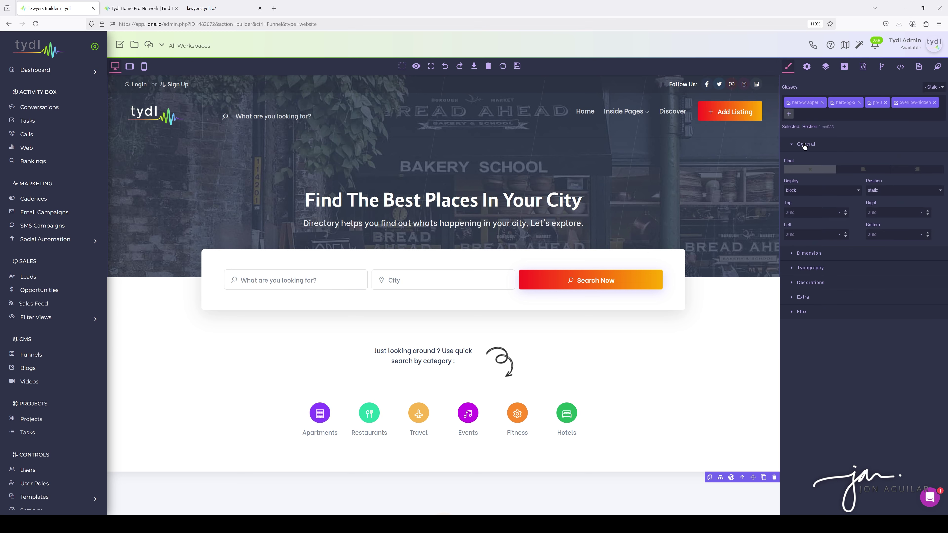
click(793, 285)
scroll(848, 297, down, 3)
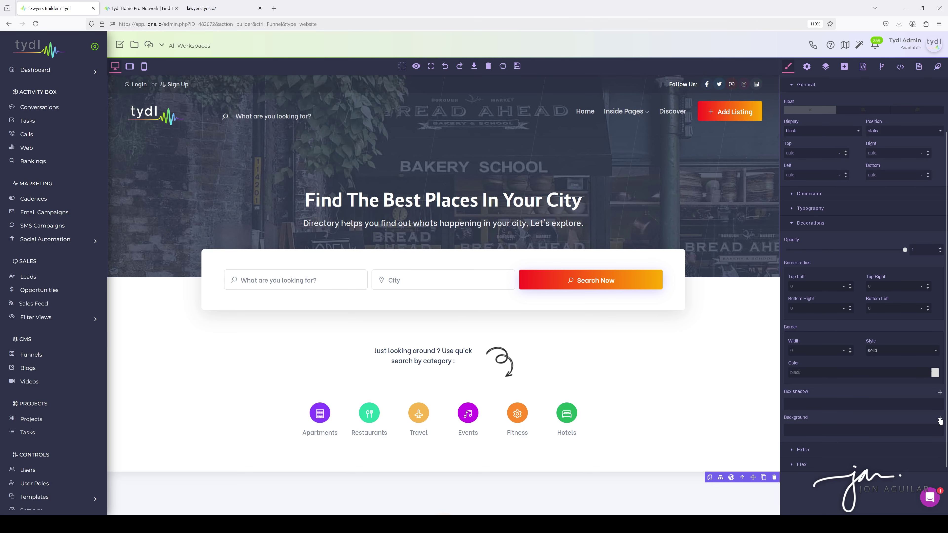
click(940, 418)
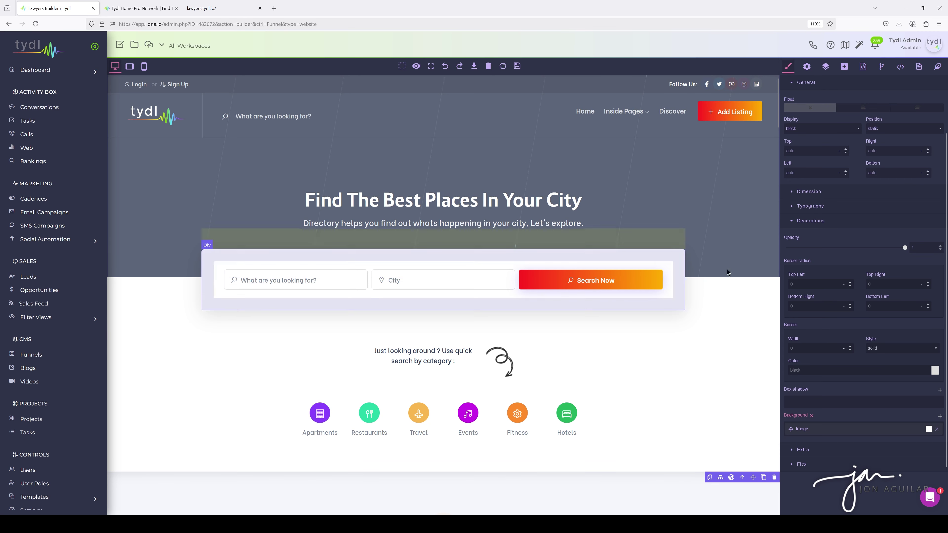
Select the banner section in the layer tree and expand its background image layer settings in the decoration styles.
click(825, 67)
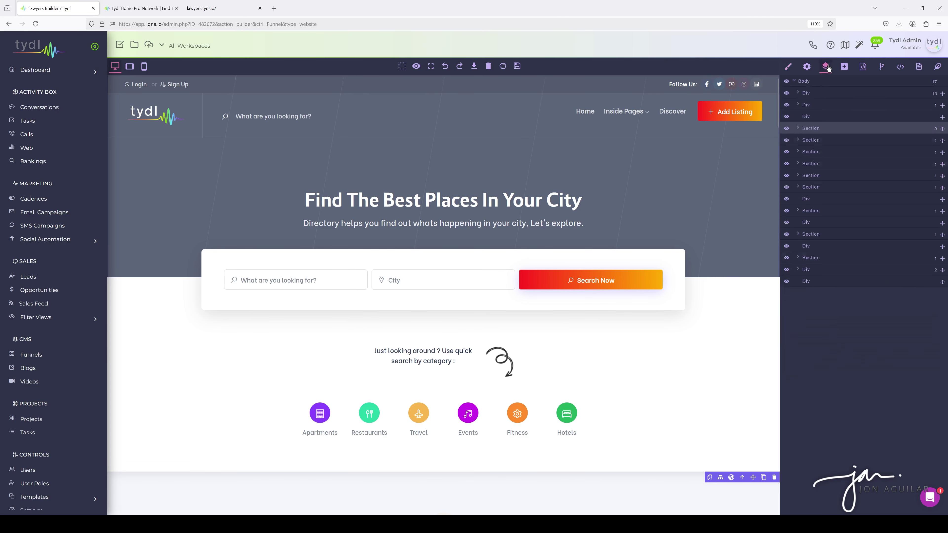
click(812, 131)
click(788, 67)
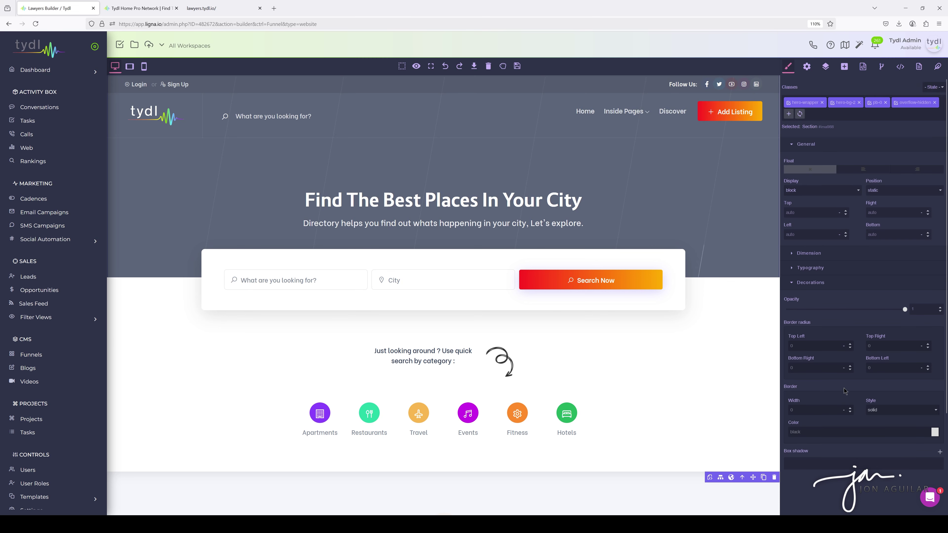
scroll(845, 391, down, 3)
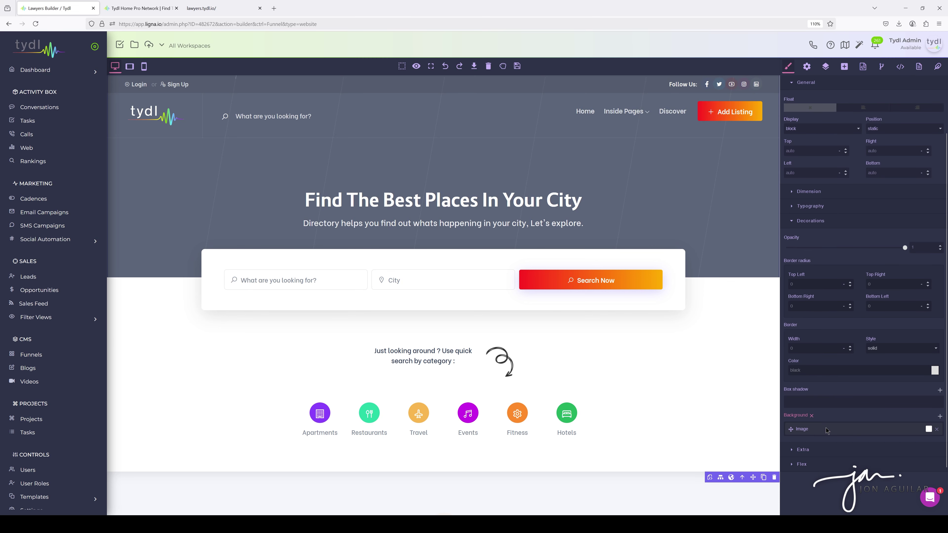
click(853, 432)
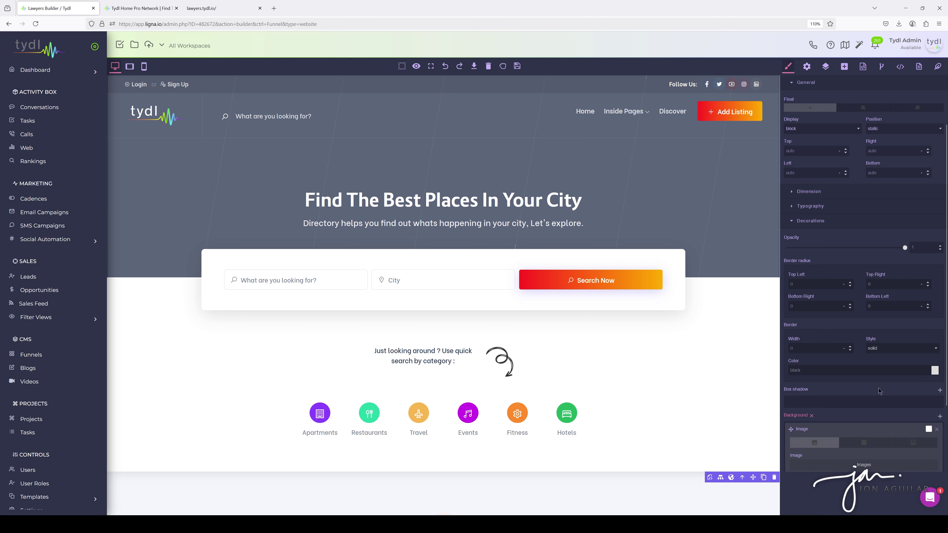
scroll(885, 369, down, 3)
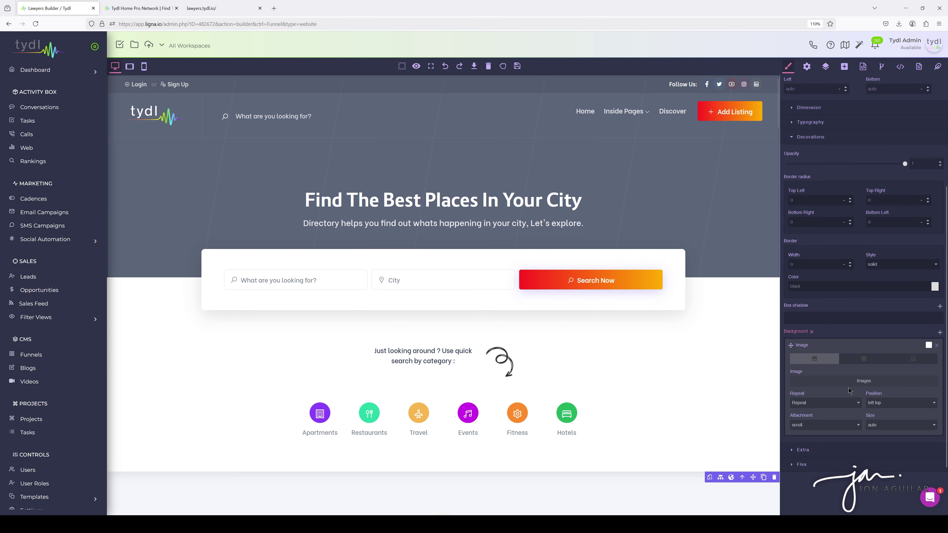
click(857, 381)
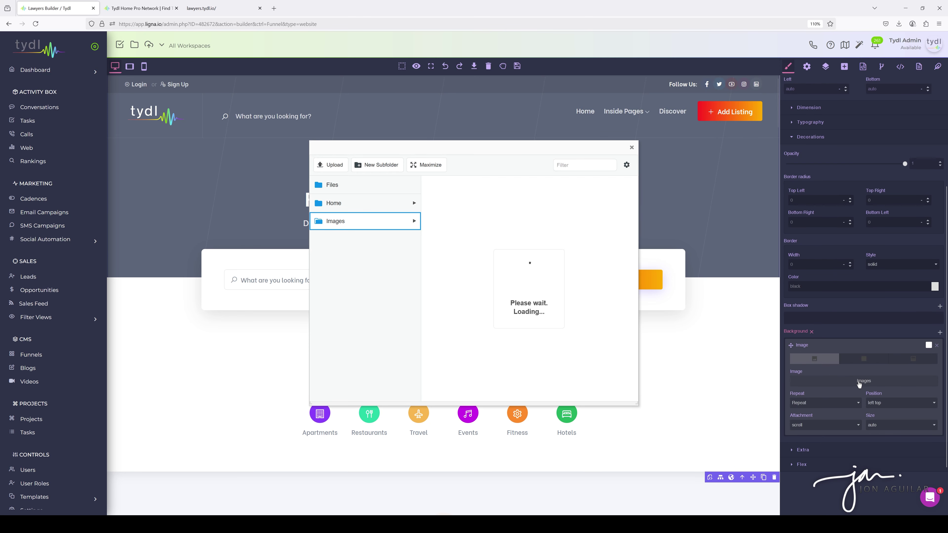
click(631, 147)
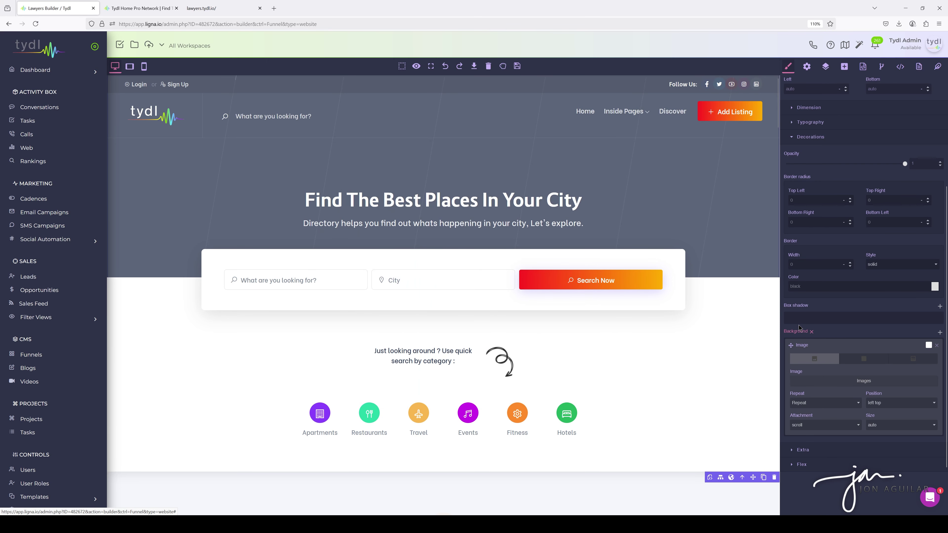
Review the banner section's style settings with the General group collapsed, down to the background image layer.
scroll(803, 257, up, 5)
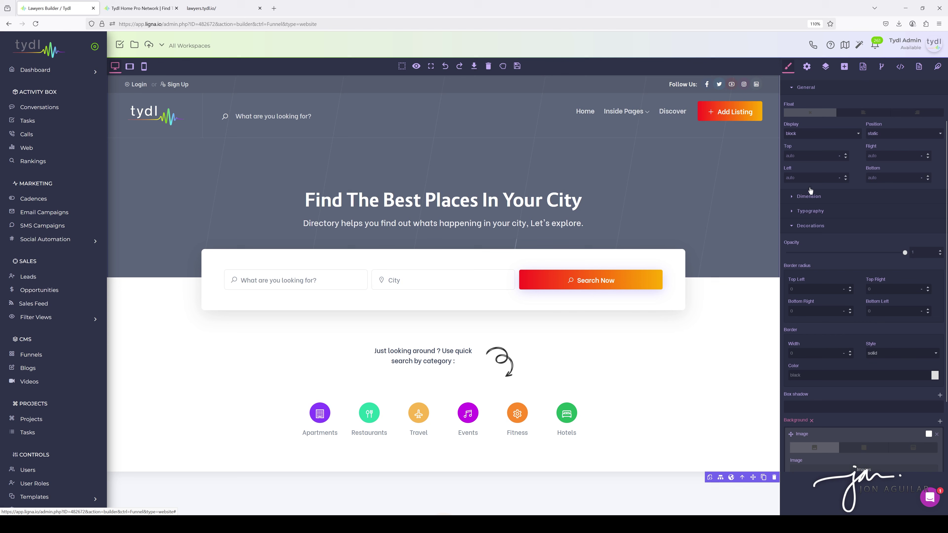
scroll(829, 295, down, 3)
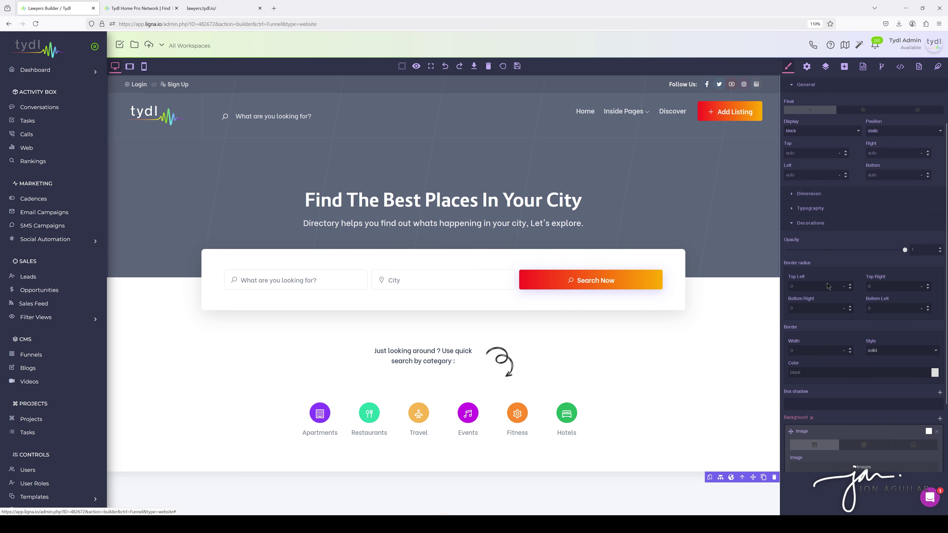
scroll(828, 293, down, 1)
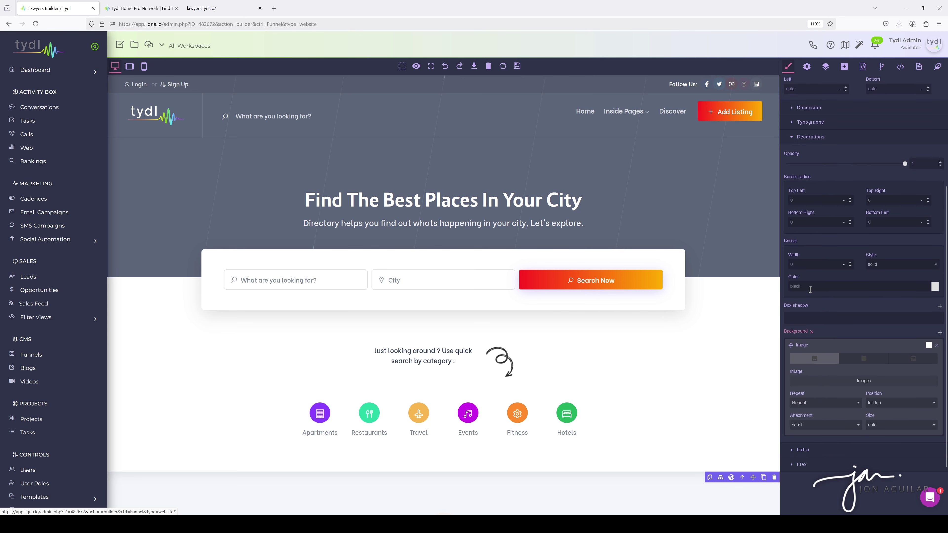
scroll(809, 289, up, 4)
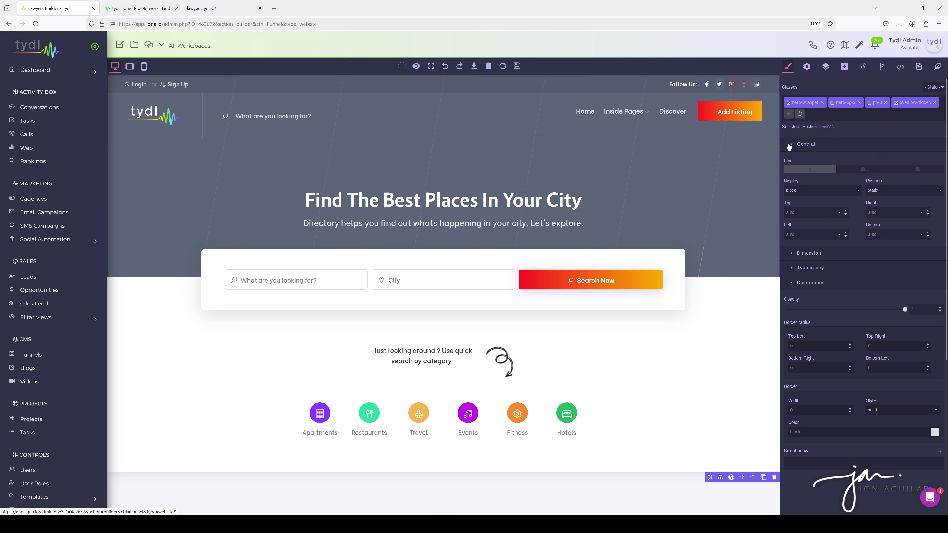
click(789, 145)
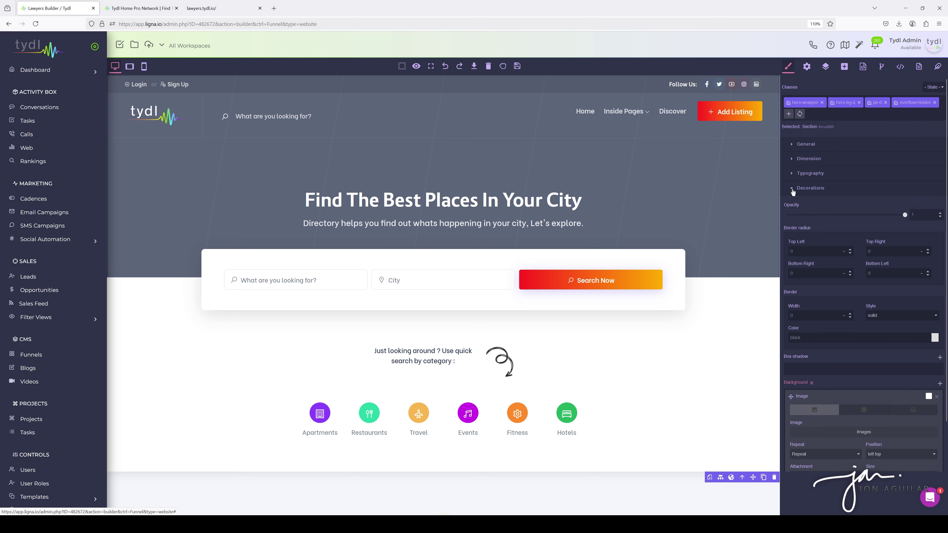
click(791, 188)
click(791, 189)
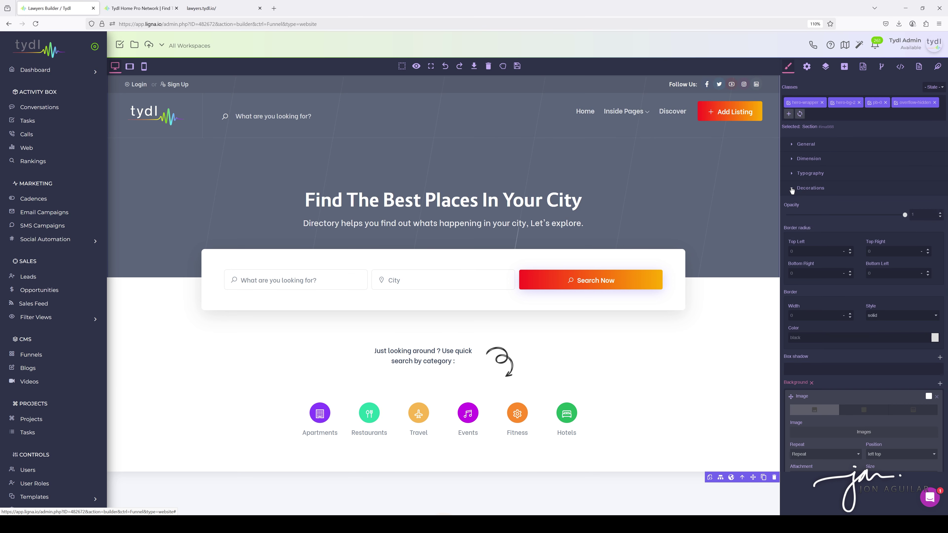
scroll(844, 274, down, 2)
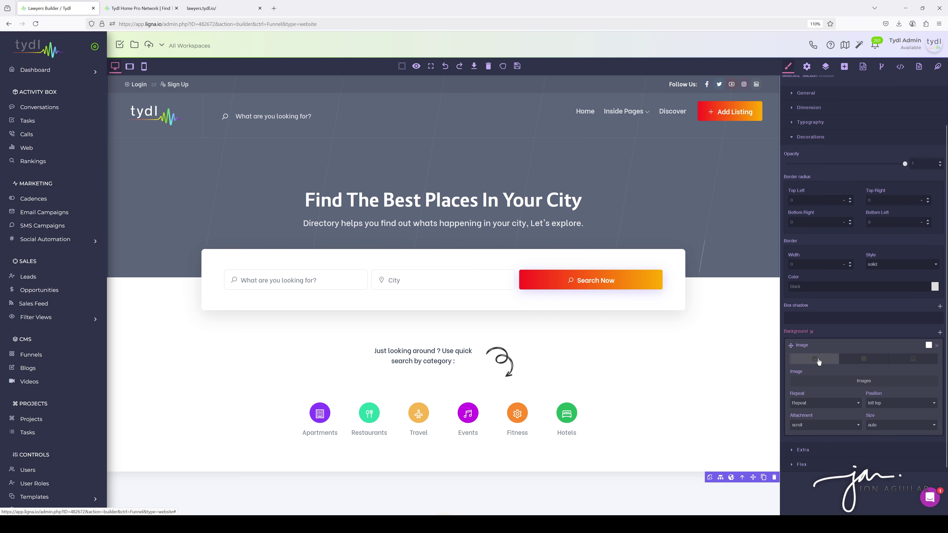
Set banner_1.jpg from the lawyers folder under Home as the banner section's background image.
click(818, 361)
click(863, 380)
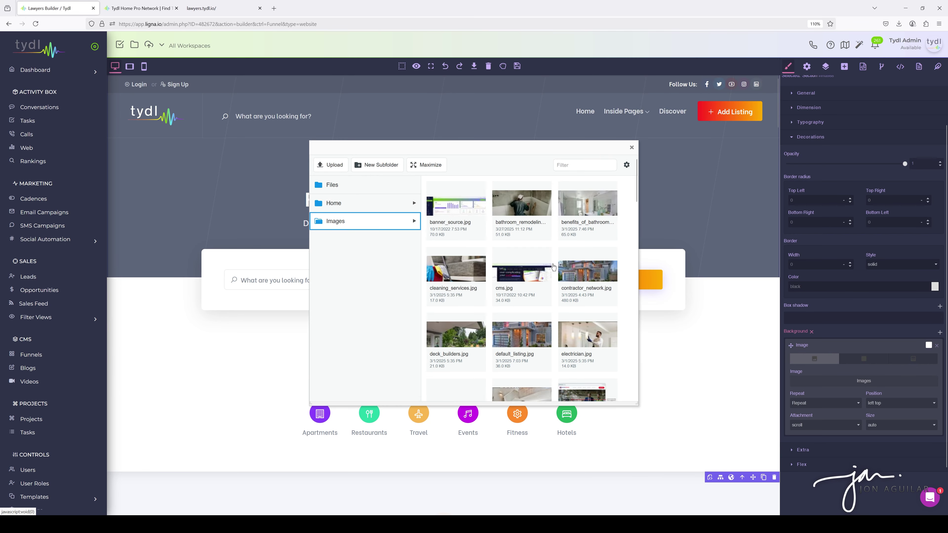
scroll(554, 267, down, 3)
click(402, 209)
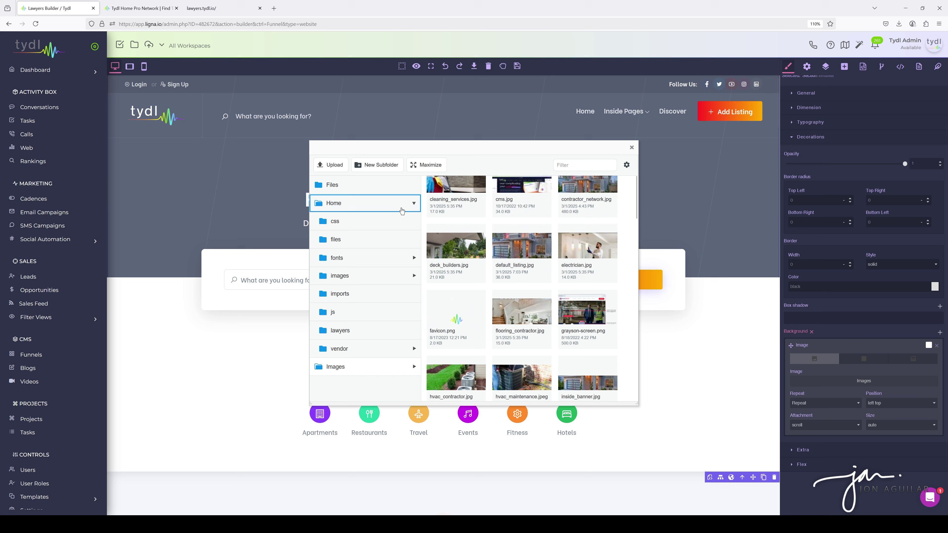
click(341, 329)
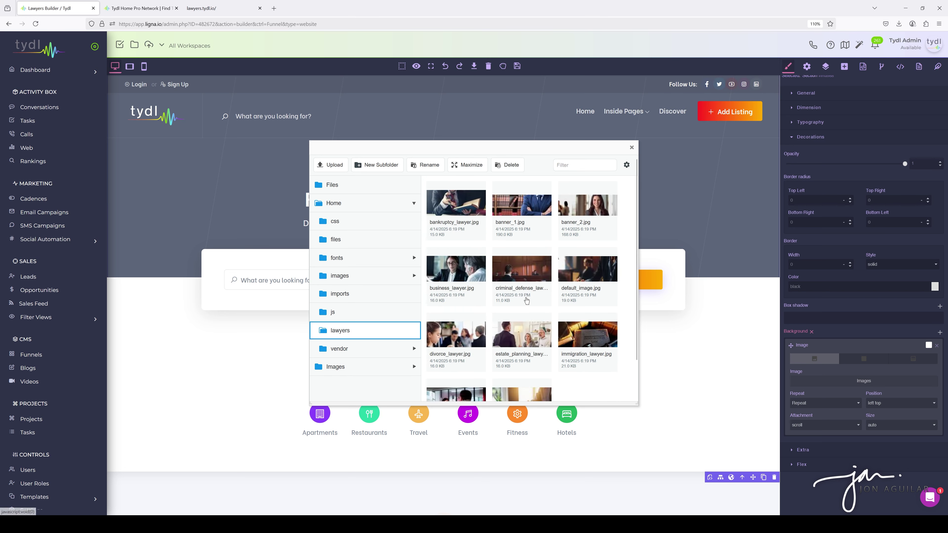
click(521, 215)
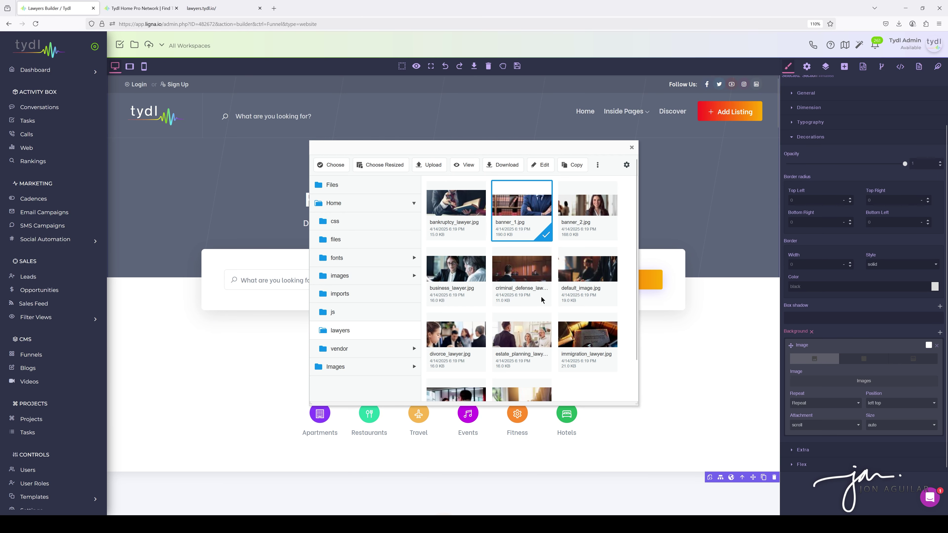
click(337, 166)
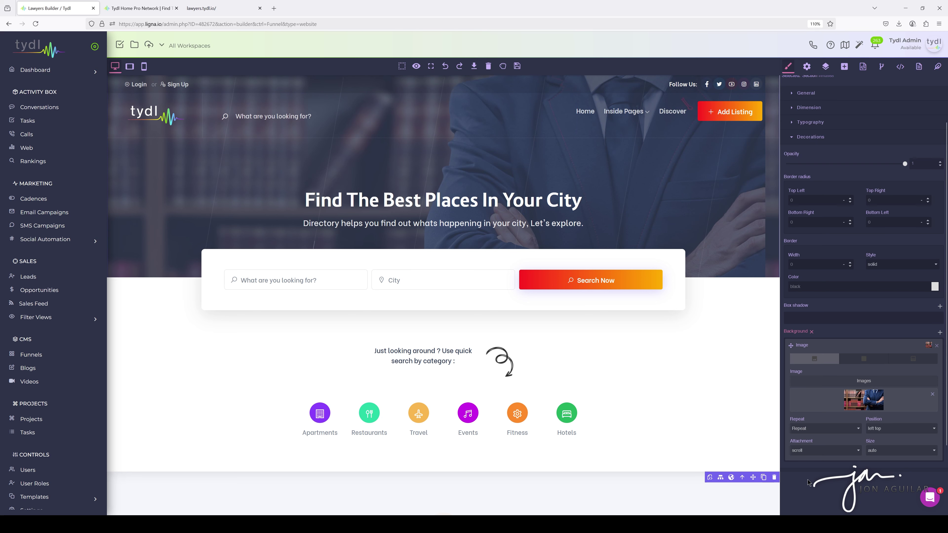
Set the background image to No repeat, with position center top and size cover.
click(808, 467)
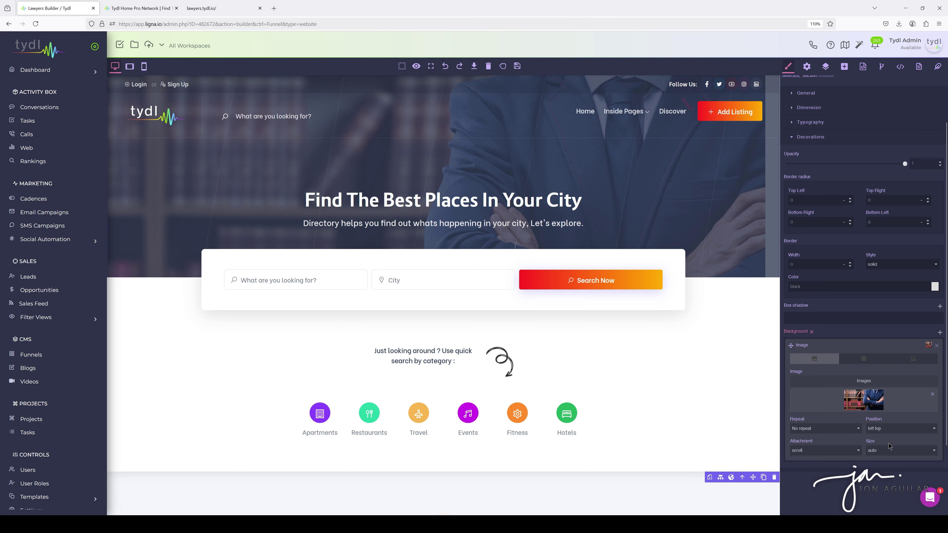
click(886, 489)
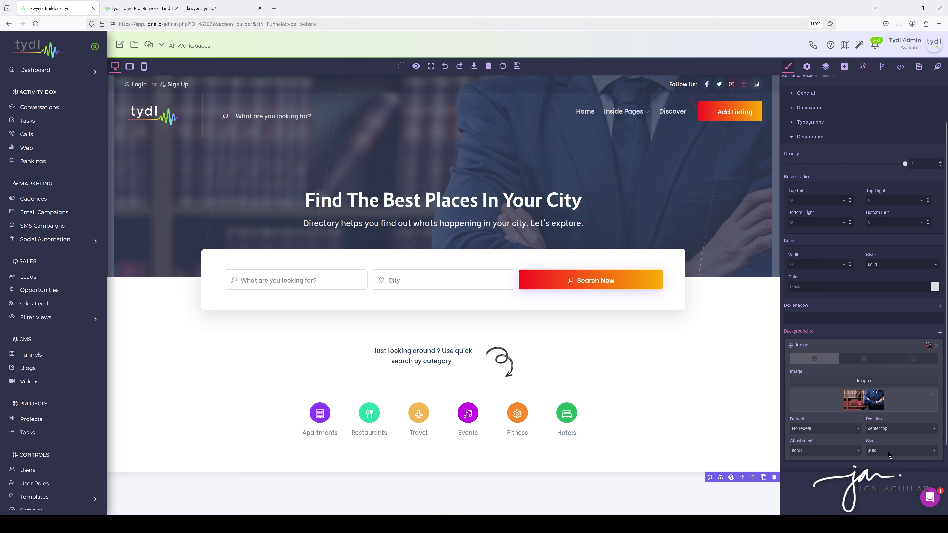
click(886, 469)
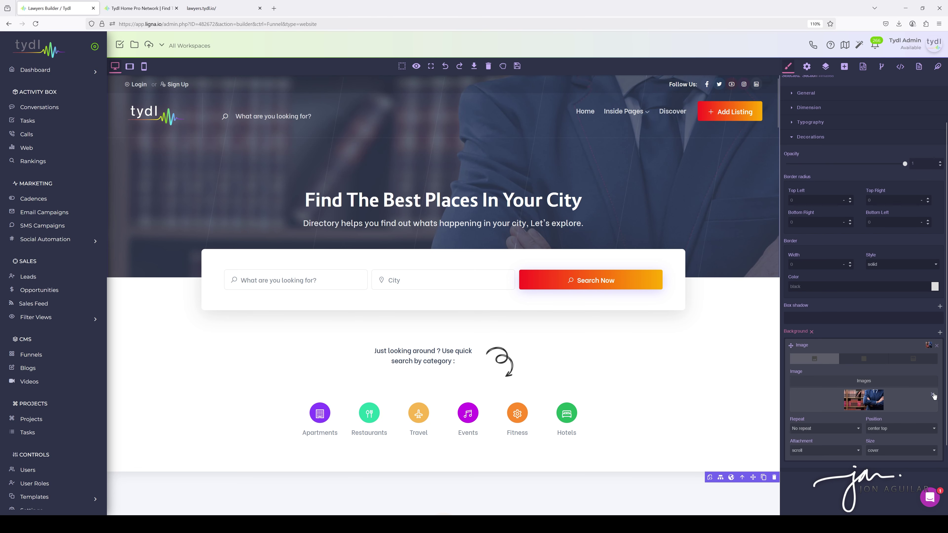
Try banner_2.jpg from the lawyers folder as the section's background image, and switch back to banner_1.jpg.
click(933, 395)
click(825, 384)
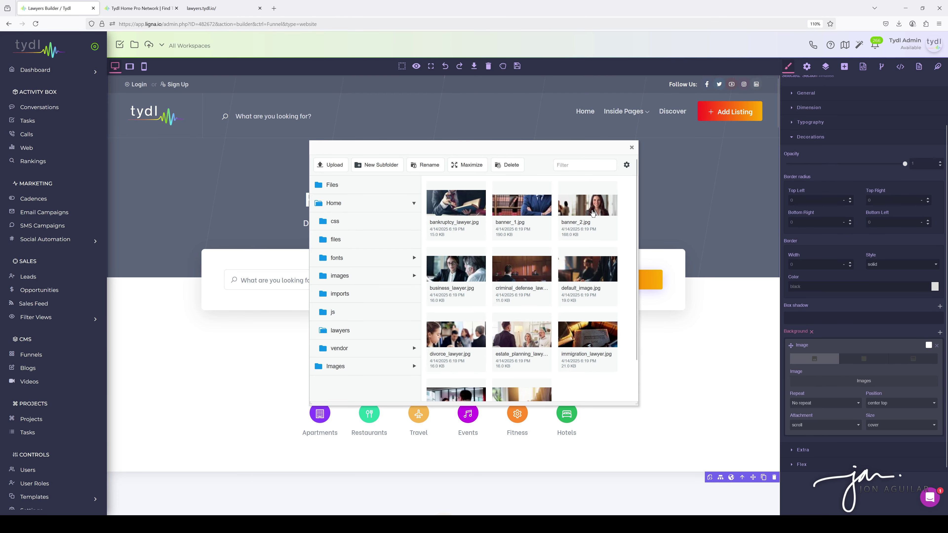
click(588, 207)
click(336, 165)
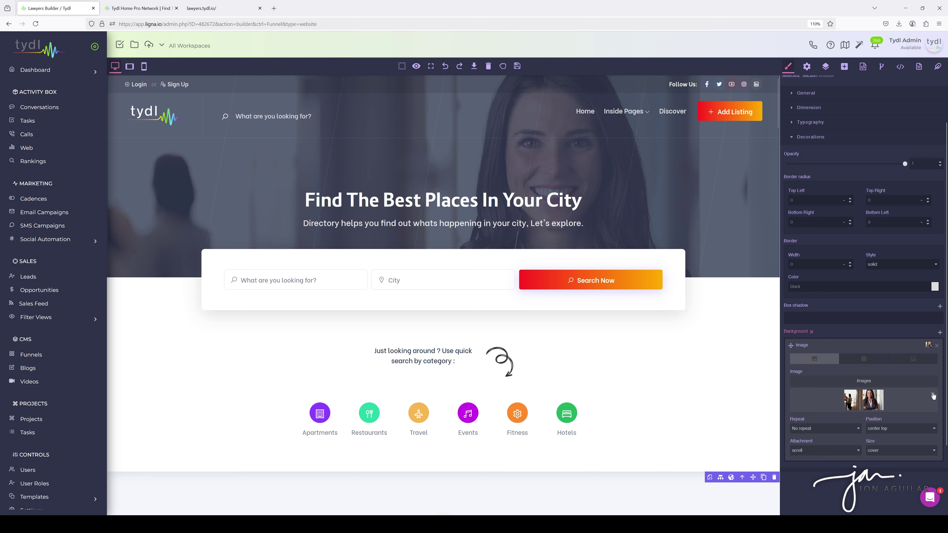
click(933, 396)
click(854, 382)
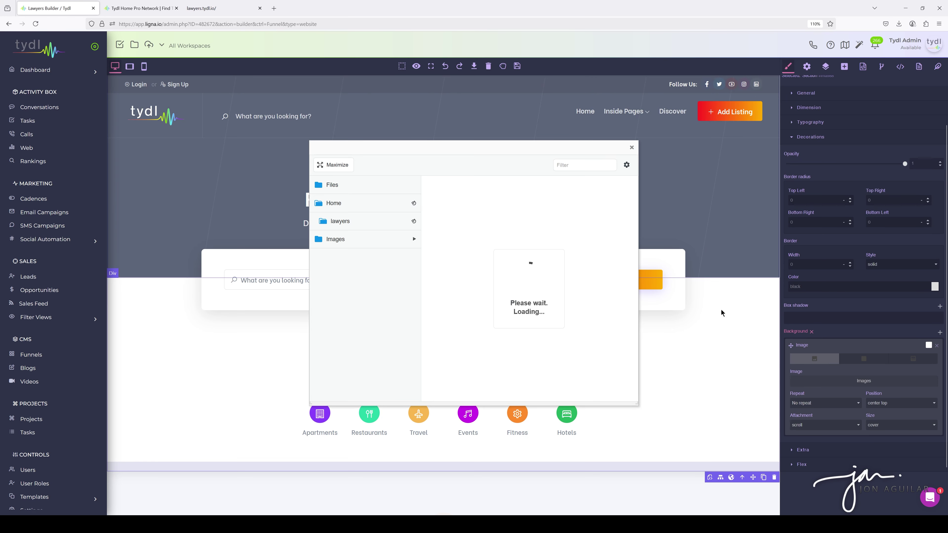
double_click(536, 229)
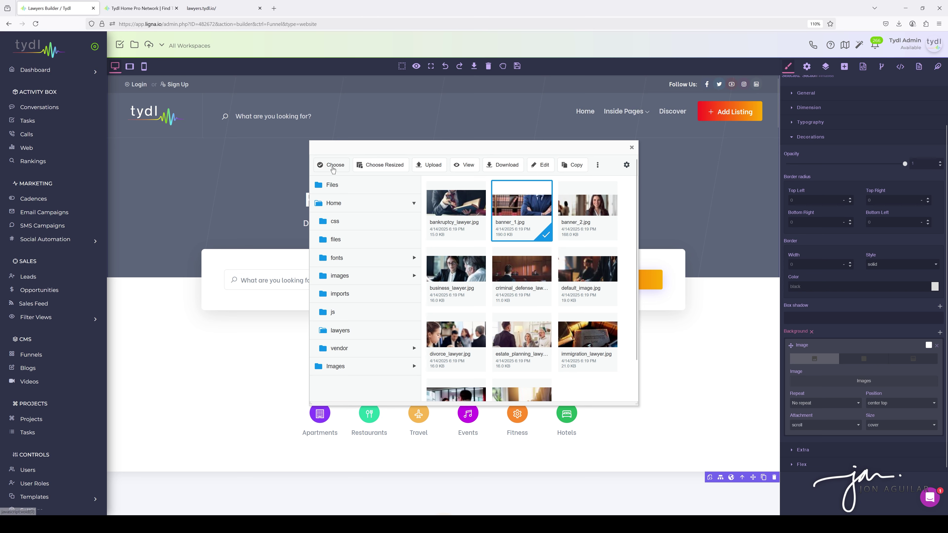
scroll(902, 399, down, 1)
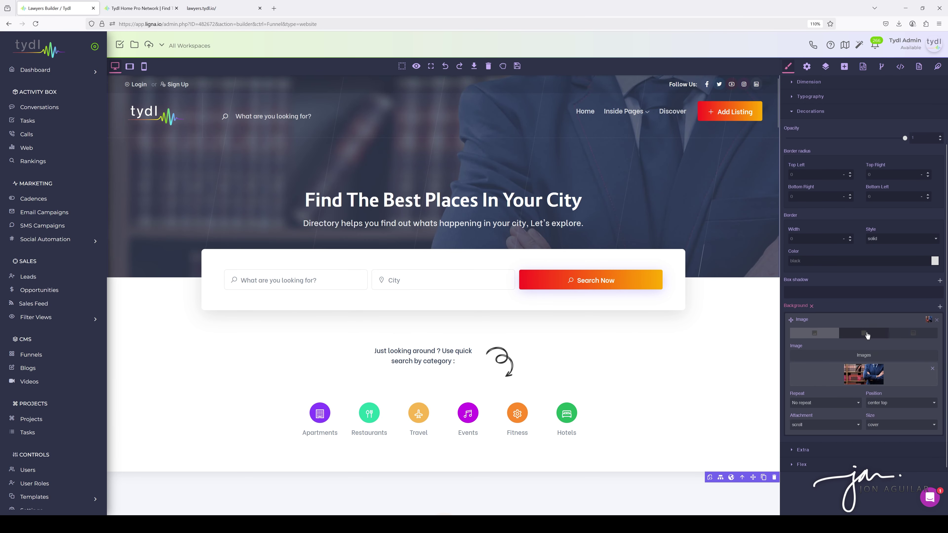
scroll(847, 348, up, 3)
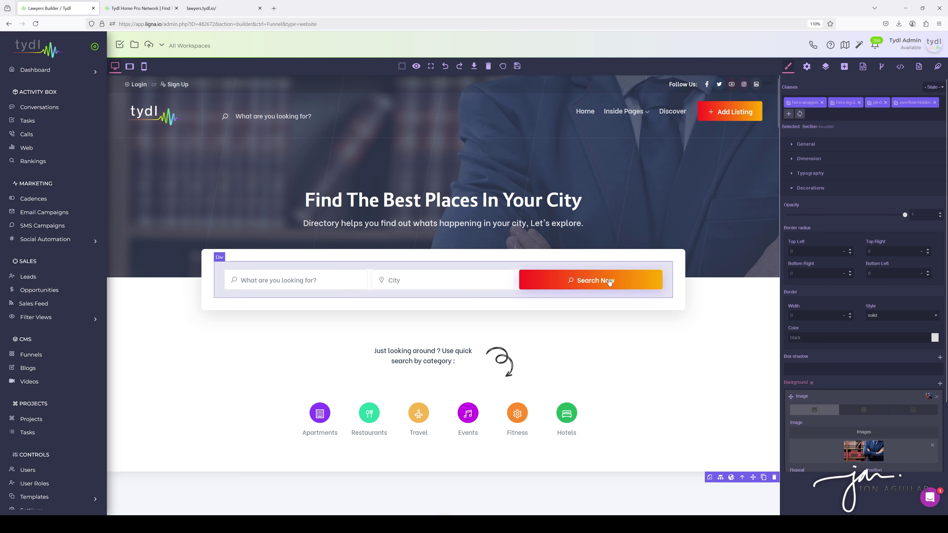
Check the banner on the live lawyers.tydl.io page and compare it with the contractors.tydl.io page.
click(432, 259)
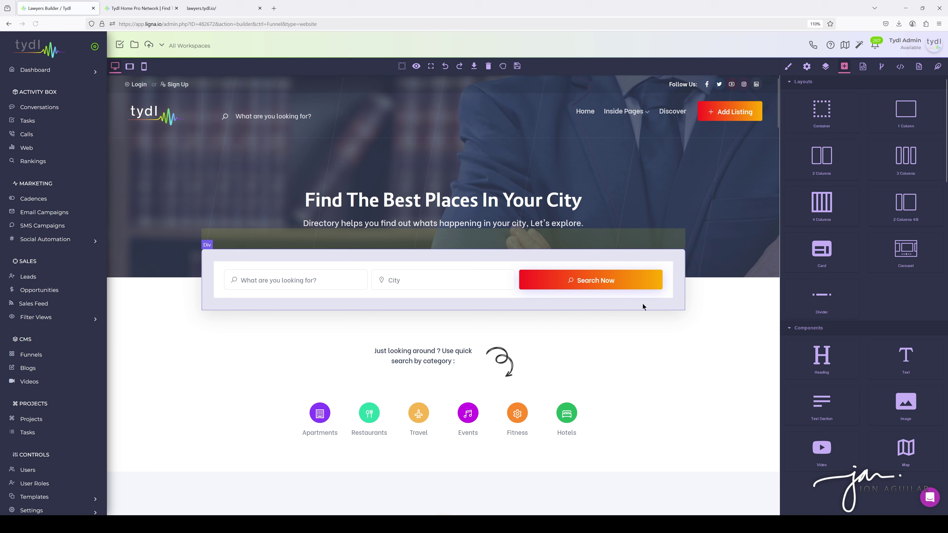
click(219, 13)
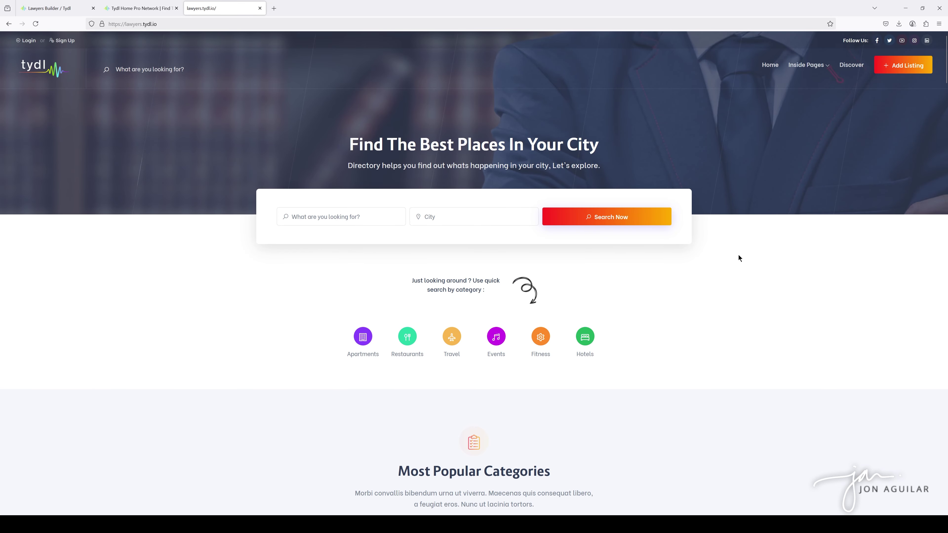
scroll(780, 261, down, 5)
scroll(778, 263, up, 5)
click(144, 9)
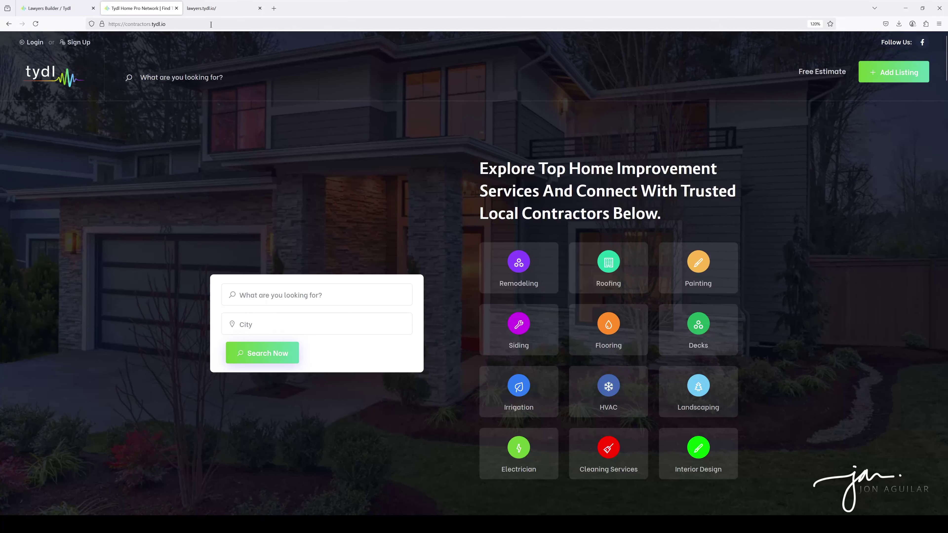
click(211, 9)
scroll(790, 265, down, 1)
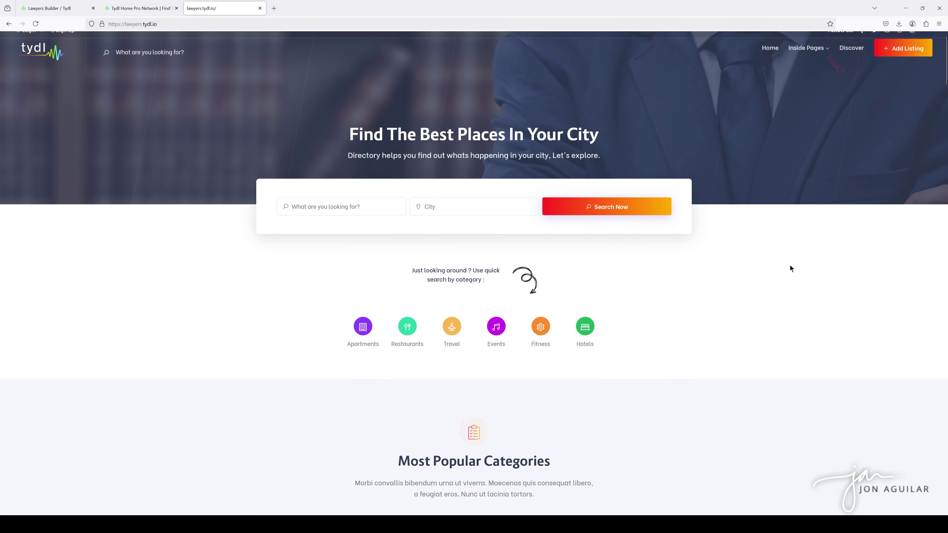
scroll(787, 266, up, 1)
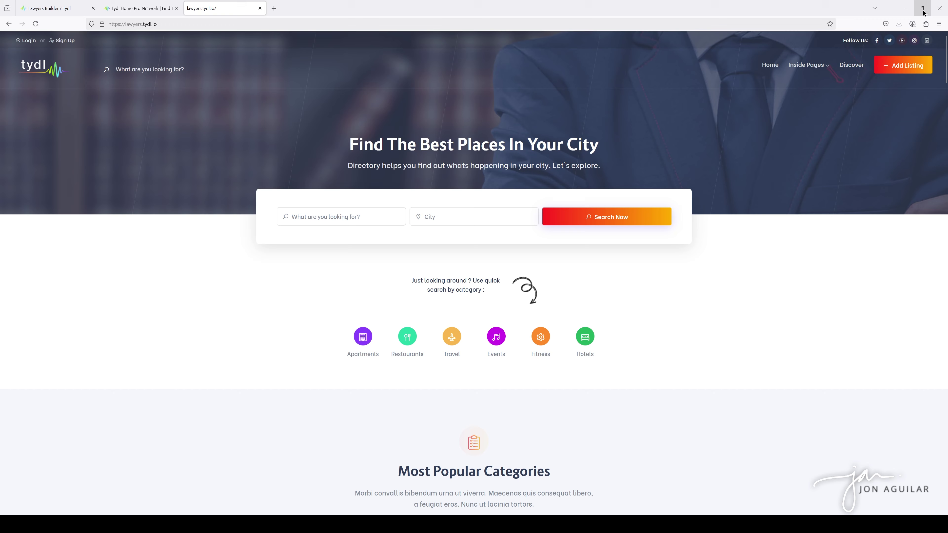
Enlarge the live lawyers.tydl.io page to 150% zoom to inspect the banner.
click(939, 29)
key(ctrl+plus)
key(ctrl+plus)
key(ctrl+plus)
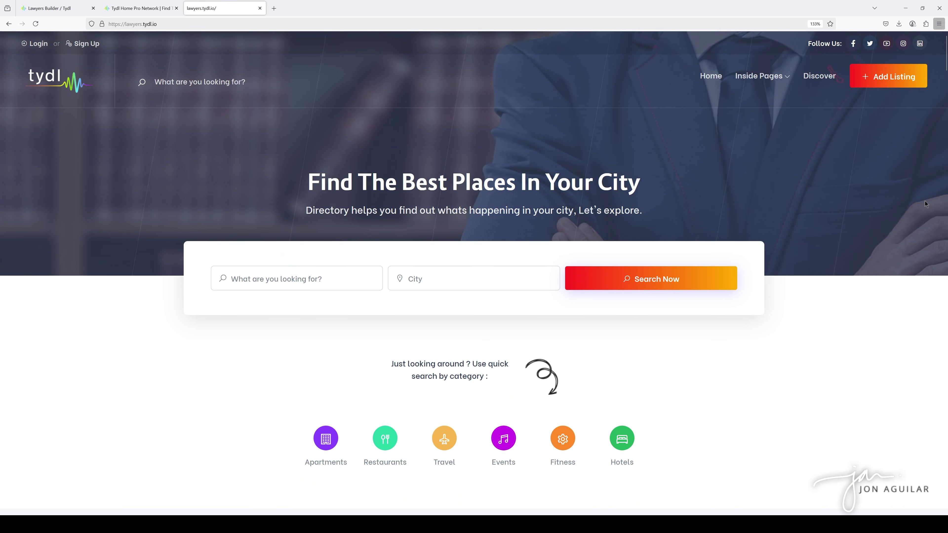
key(ctrl+plus)
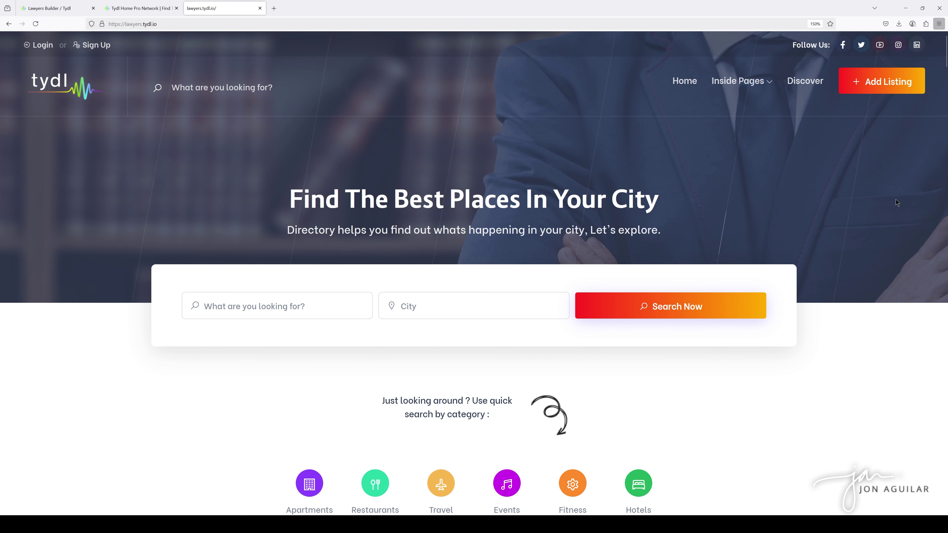
Reduce the live page's zoom to 133%, return to the lawyers page builder and select the hero heading text.
key(ctrl+minus)
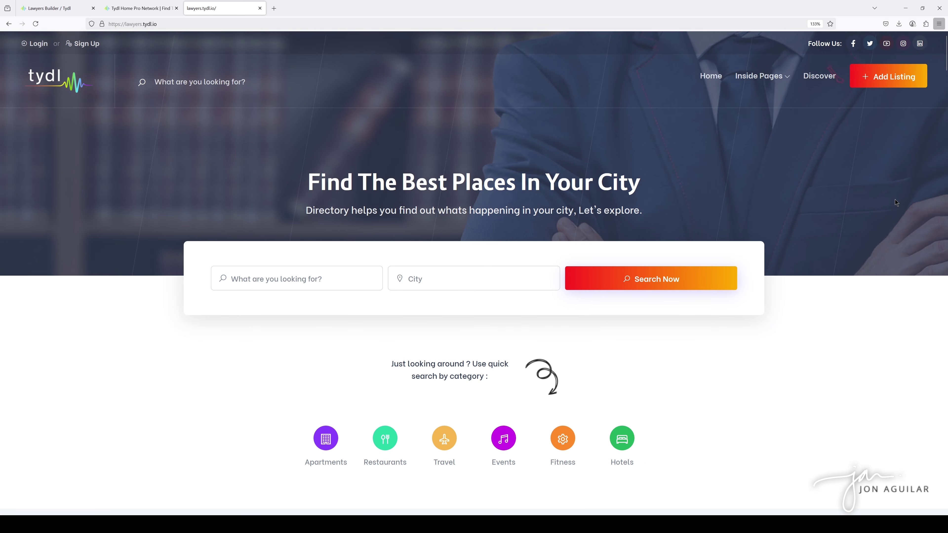
click(131, 8)
click(83, 11)
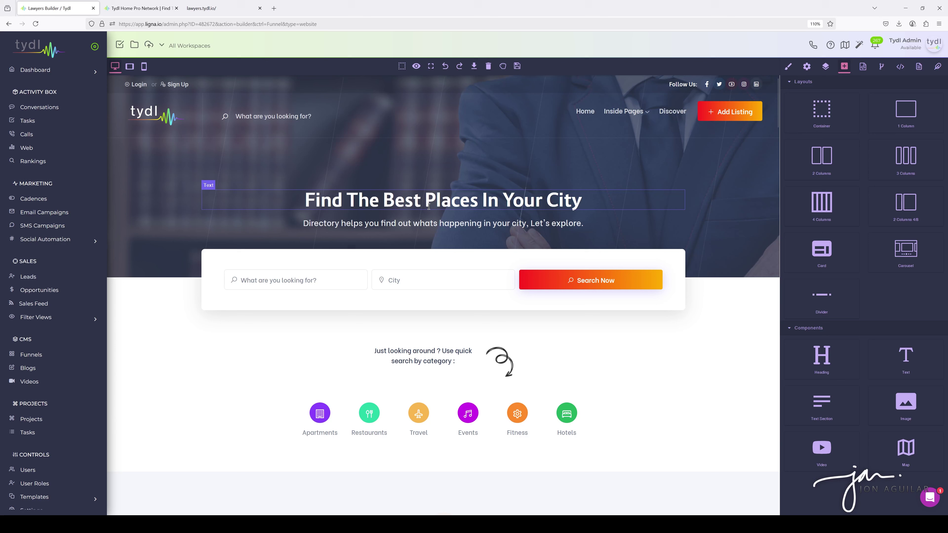
click(421, 196)
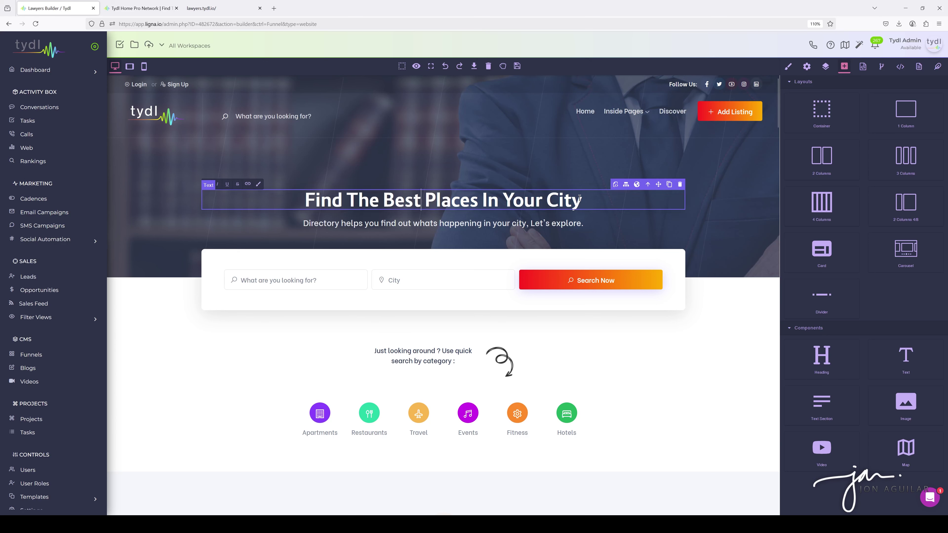
drag(580, 198, 308, 197)
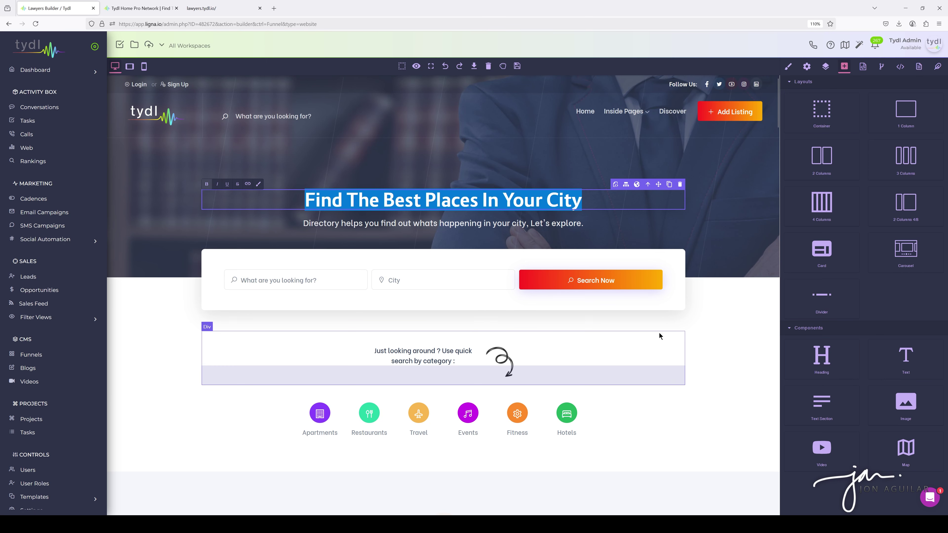
Review the search box, quick category icons, Most Popular Categories and Discover Our Latest Additions sections of the page.
scroll(673, 268, down, 2)
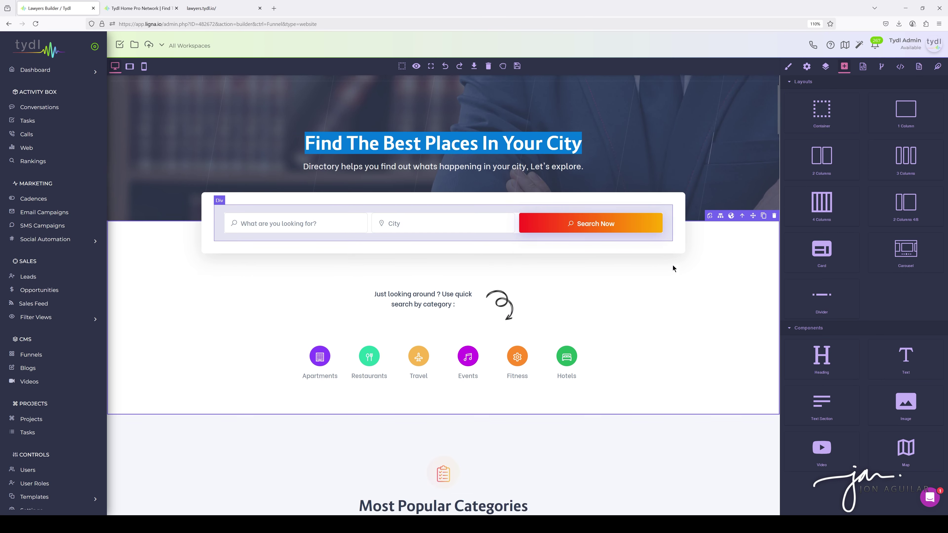
scroll(673, 268, down, 2)
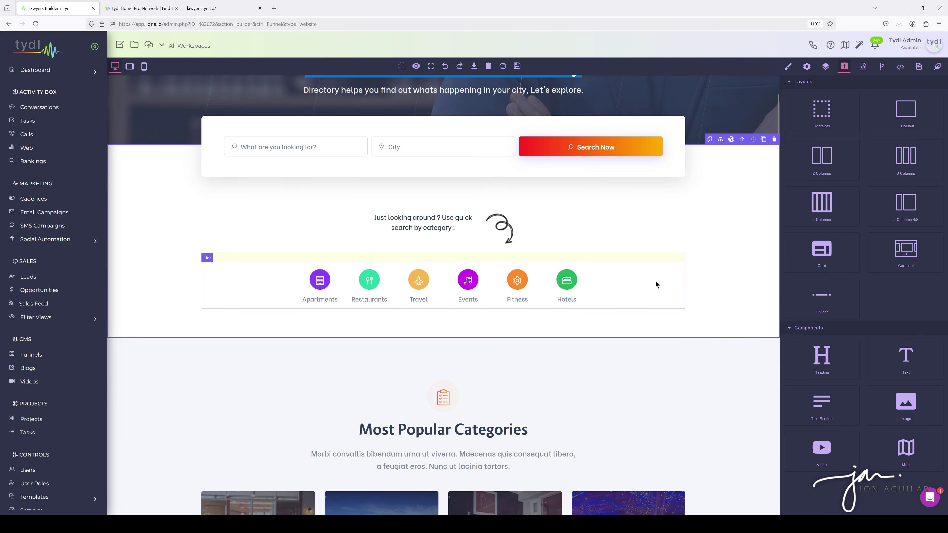
scroll(704, 314, down, 4)
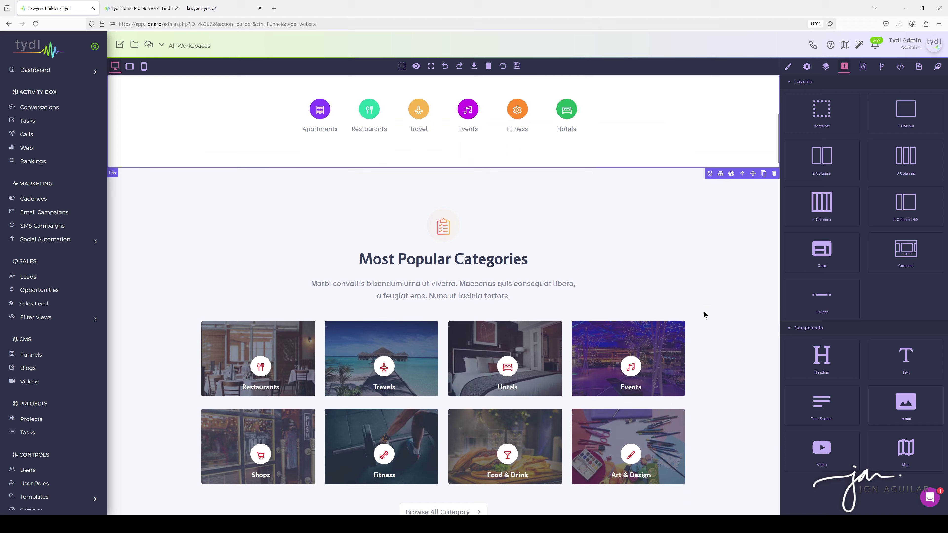
scroll(700, 311, up, 4)
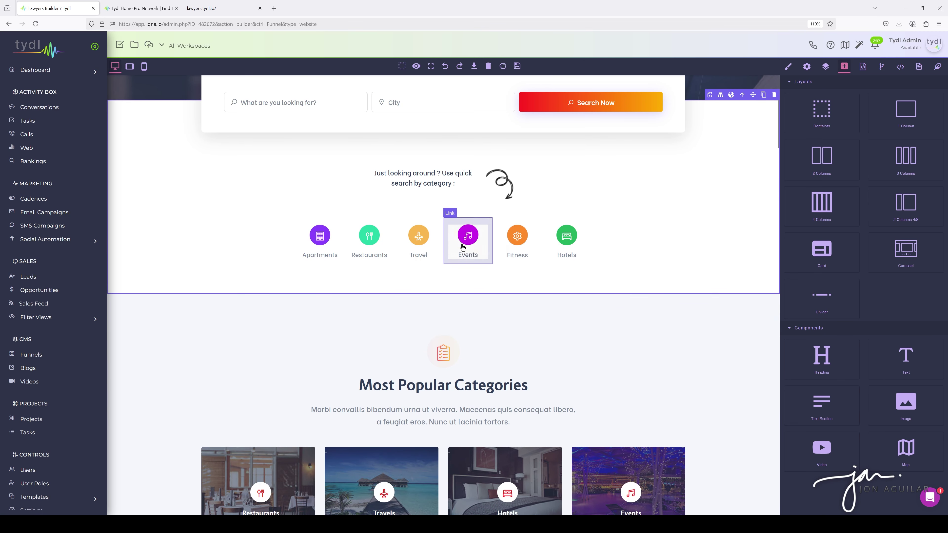
scroll(433, 250, down, 7)
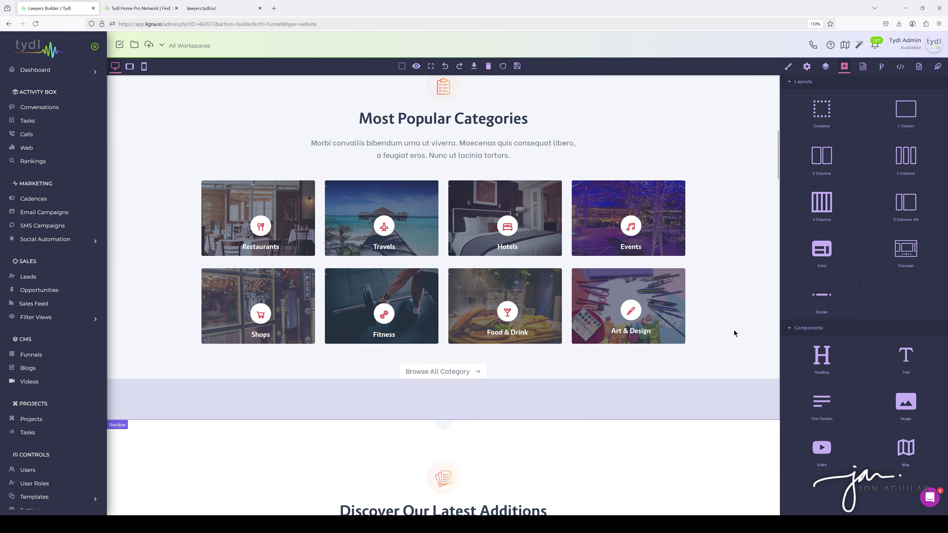
scroll(653, 309, down, 4)
scroll(673, 283, down, 5)
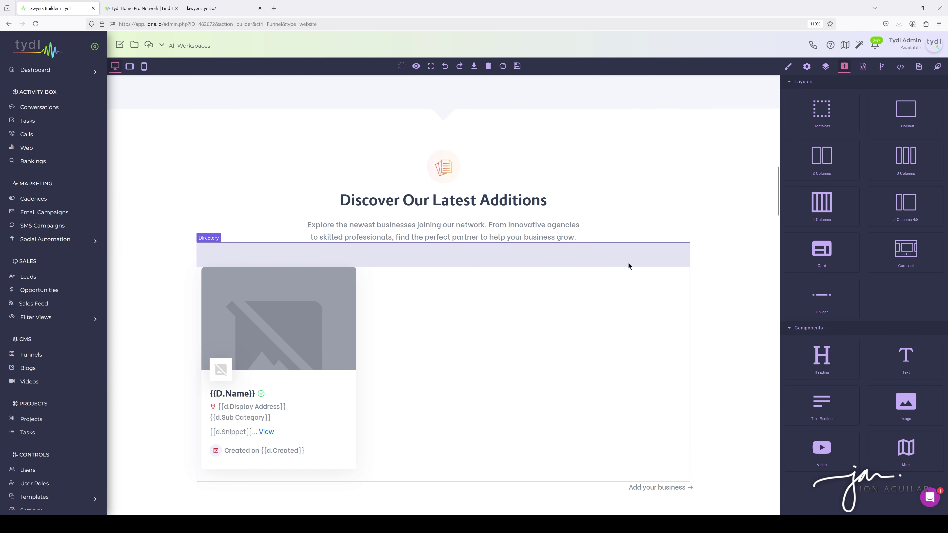
Delete the "Since 2004 & Still Counting" and "What We Offer" sections from the page.
scroll(667, 310, down, 8)
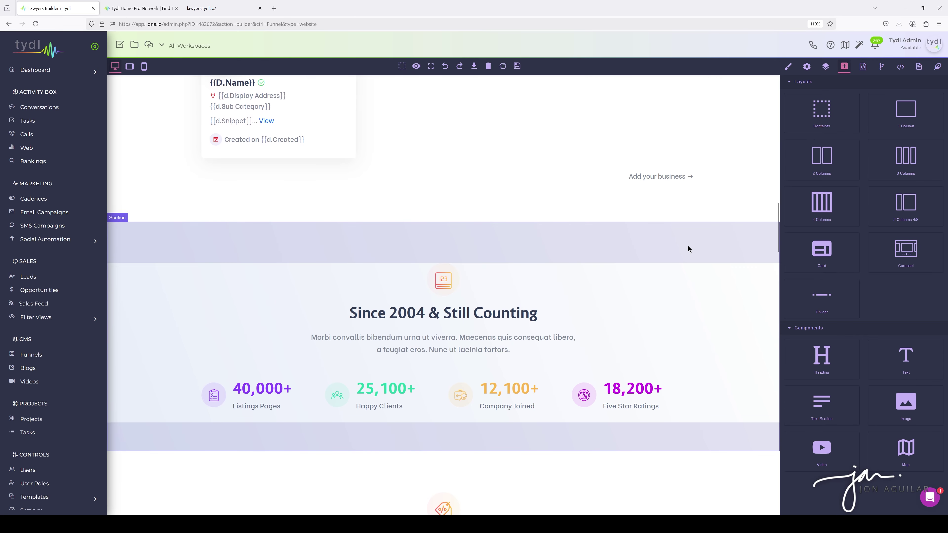
click(688, 249)
click(776, 221)
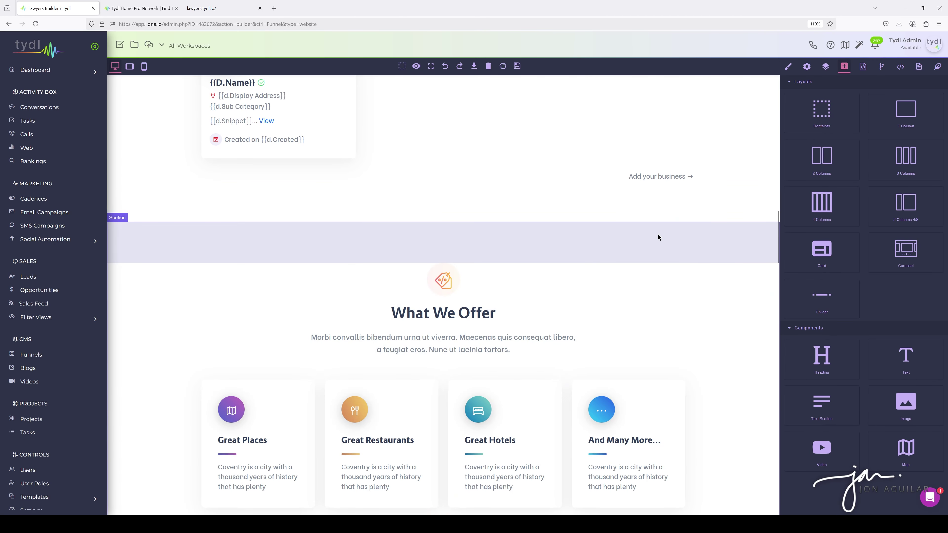
scroll(658, 237, down, 3)
click(720, 188)
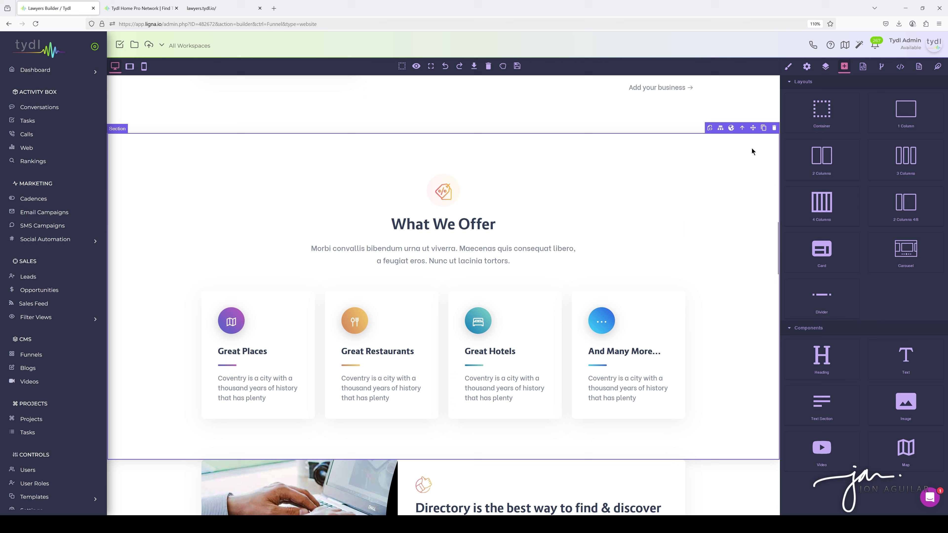
click(775, 130)
Find the CTA widget among the builder's blocks and check the free estimate section on contractors.tydl.io for reference.
scroll(668, 246, up, 4)
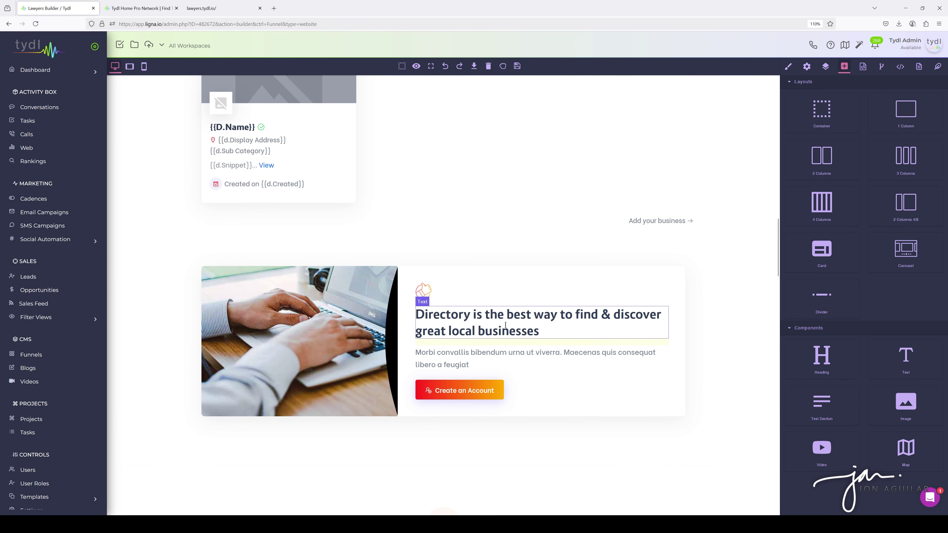
scroll(875, 339, down, 10)
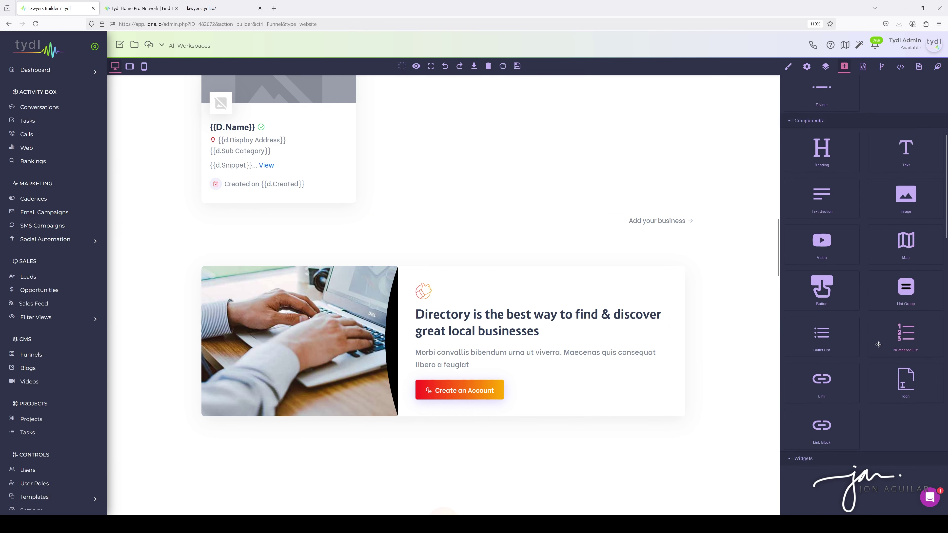
scroll(875, 340, down, 10)
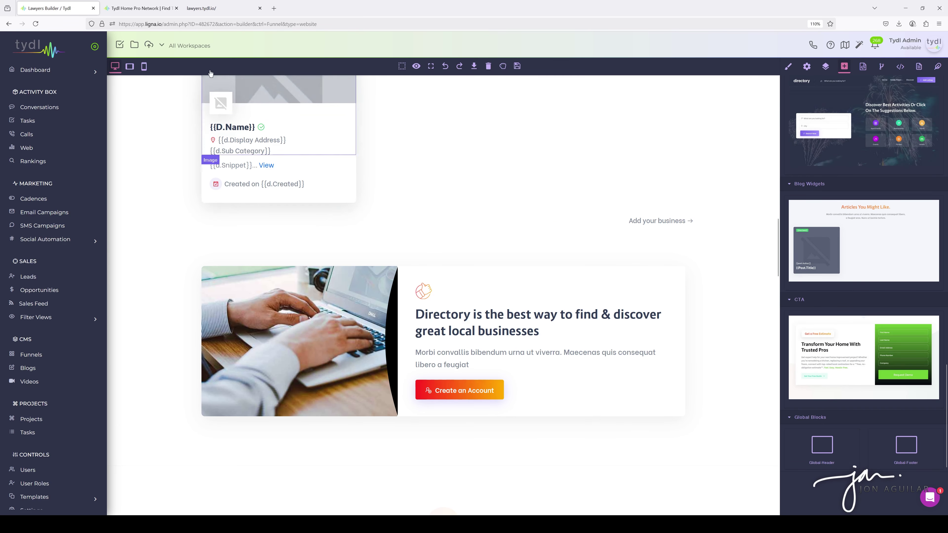
click(144, 10)
scroll(475, 312, down, 20)
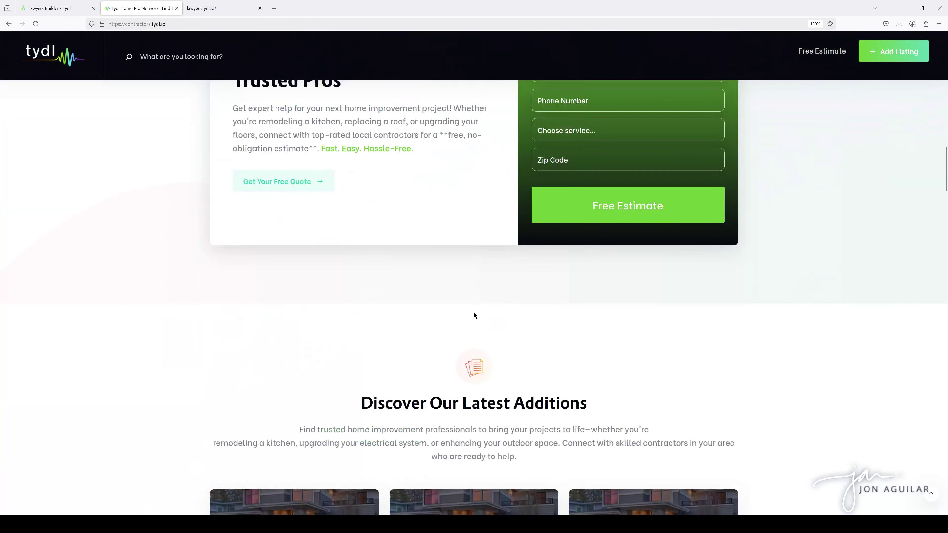
scroll(474, 312, up, 4)
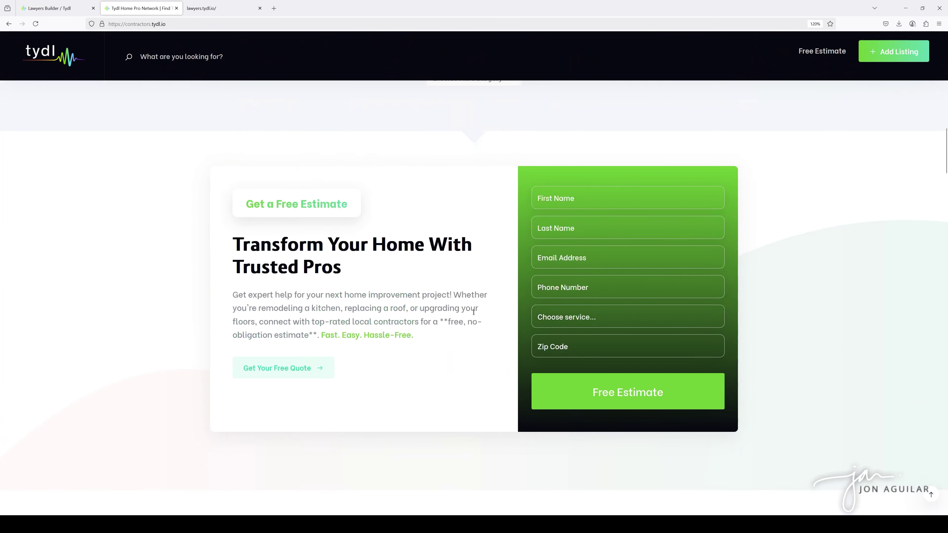
Insert the CTA widget into the lawyers page, directly above the "Directory is the best way to find & discover great local businesses" section.
click(64, 8)
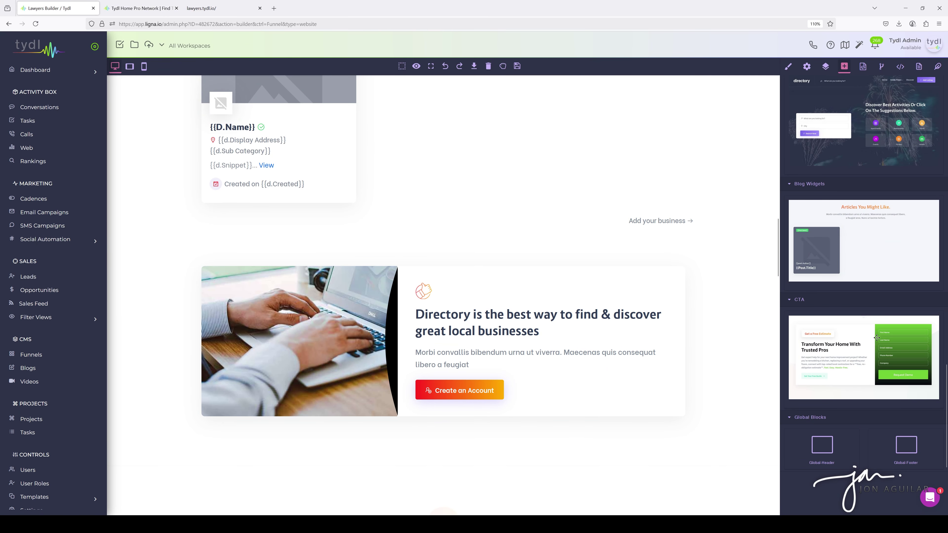
drag(812, 331, 424, 249)
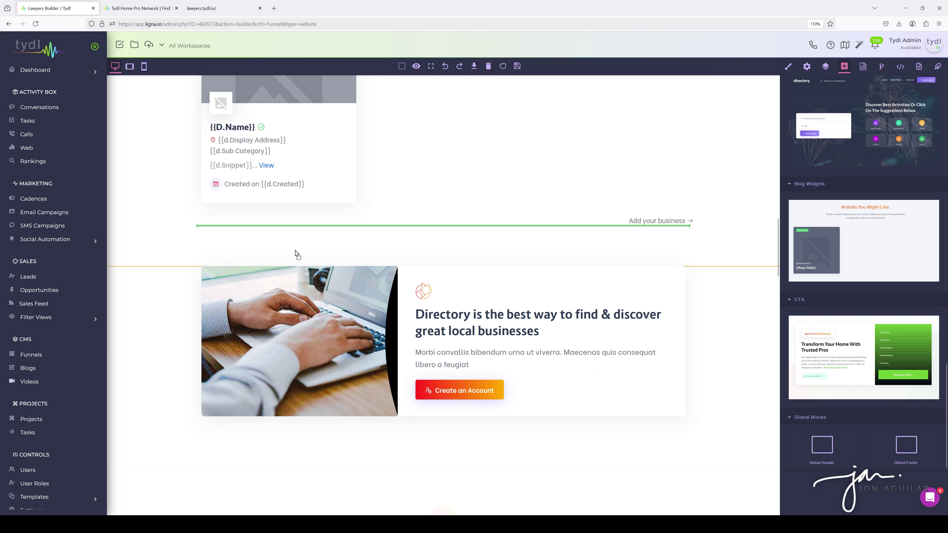
drag(294, 250, 260, 267)
Delete the "Directory is the best way to find & discover great local businesses" section below the inserted CTA.
scroll(536, 238, down, 5)
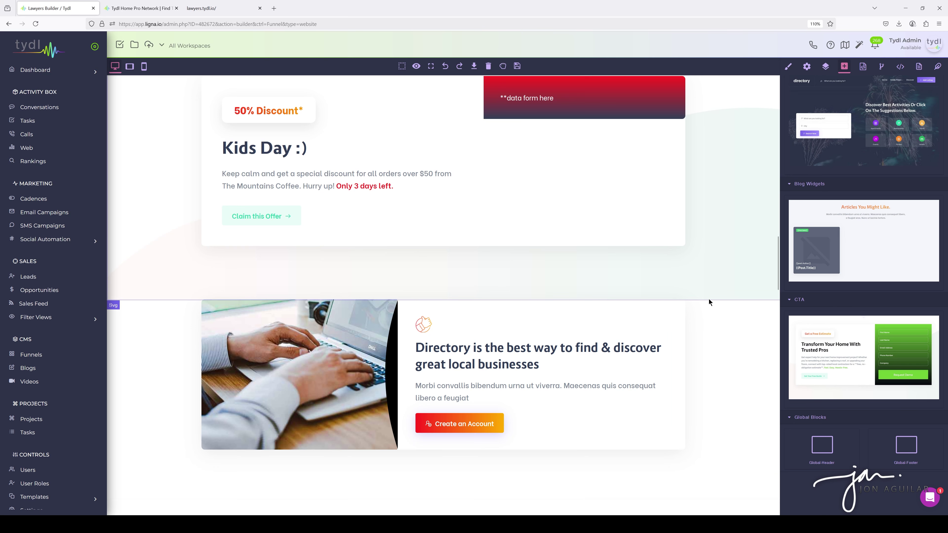
click(704, 333)
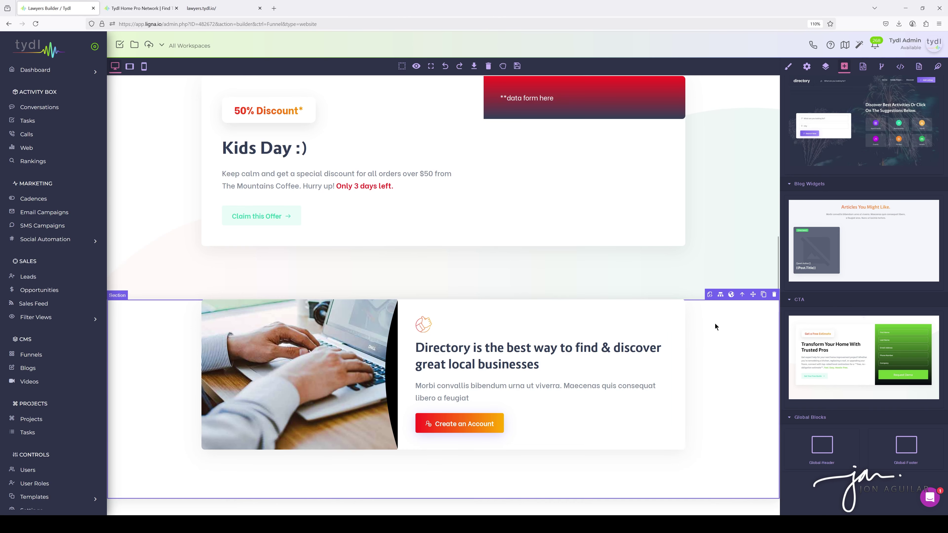
click(774, 295)
Review the stacked testimonials under "Don't Believe Us Check Client's Word." and select one of the quote texts.
scroll(690, 282, down, 5)
scroll(726, 257, up, 3)
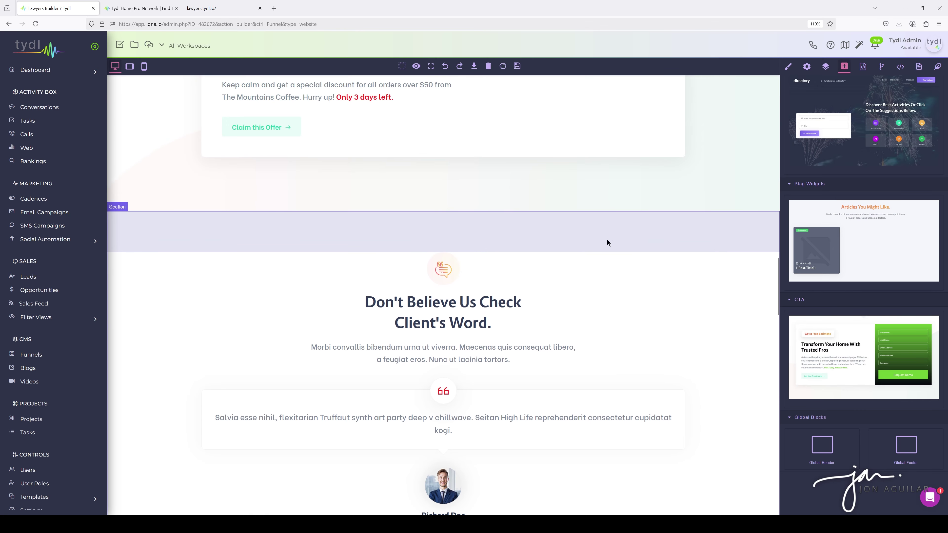
scroll(607, 243, down, 3)
scroll(495, 362, down, 4)
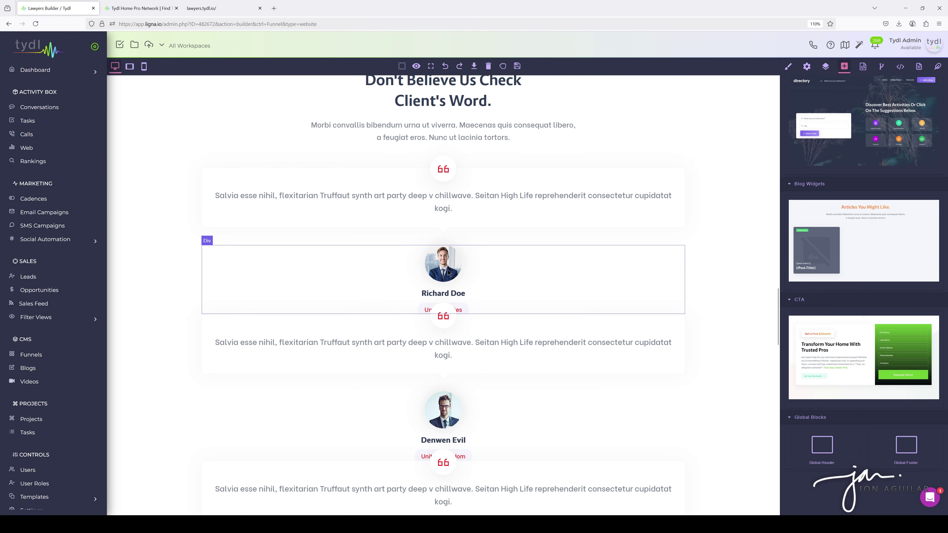
scroll(453, 304, down, 7)
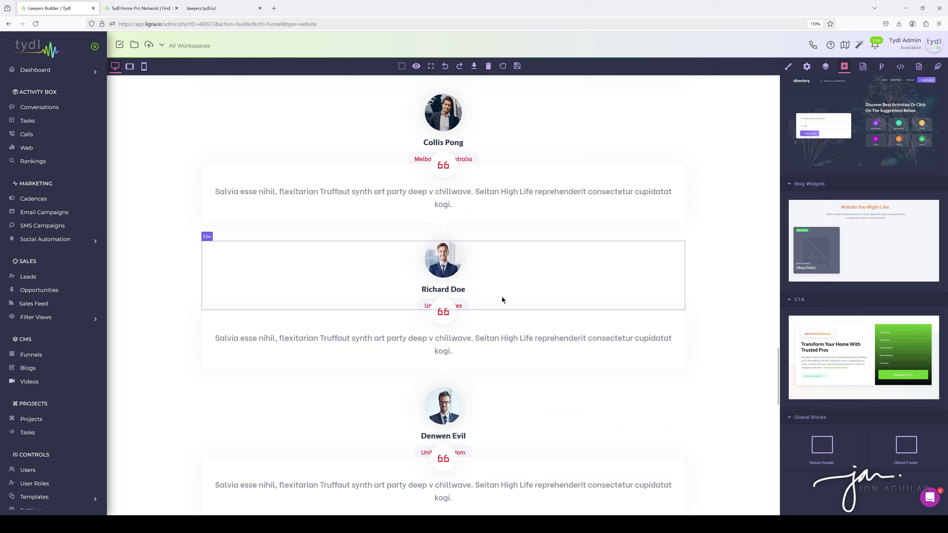
click(444, 237)
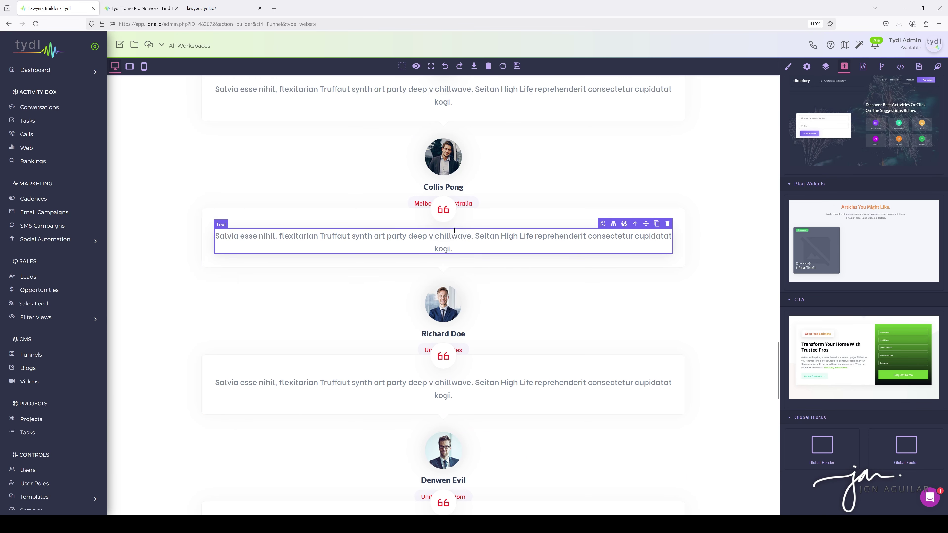
Look through the live lawyers.tydl.io page down to the testimonials and cycle through the testimonial carousel.
click(211, 8)
scroll(433, 201, down, 15)
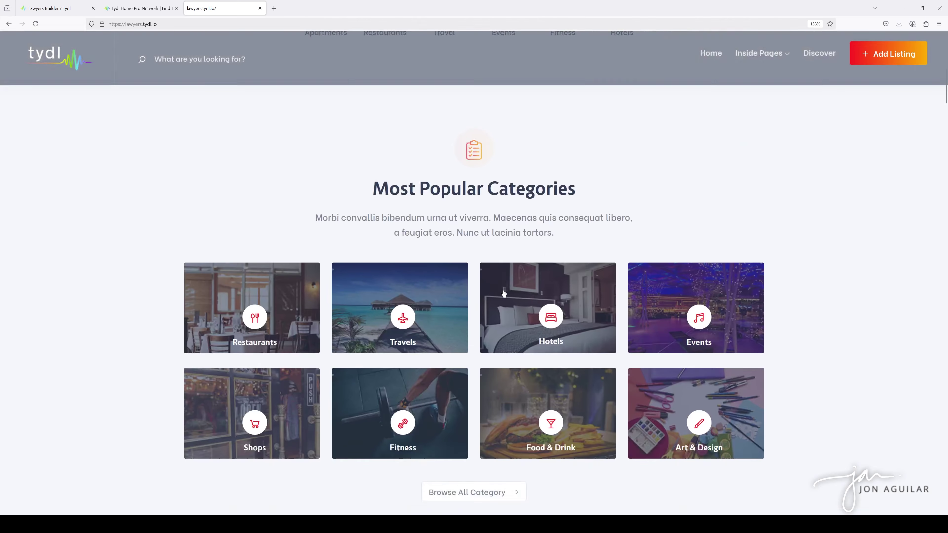
scroll(328, 301, down, 15)
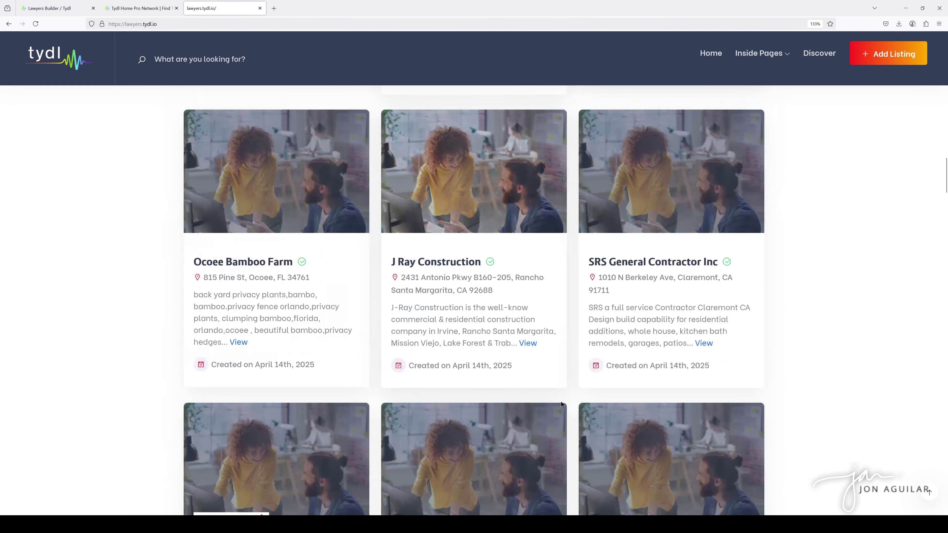
scroll(554, 402, down, 20)
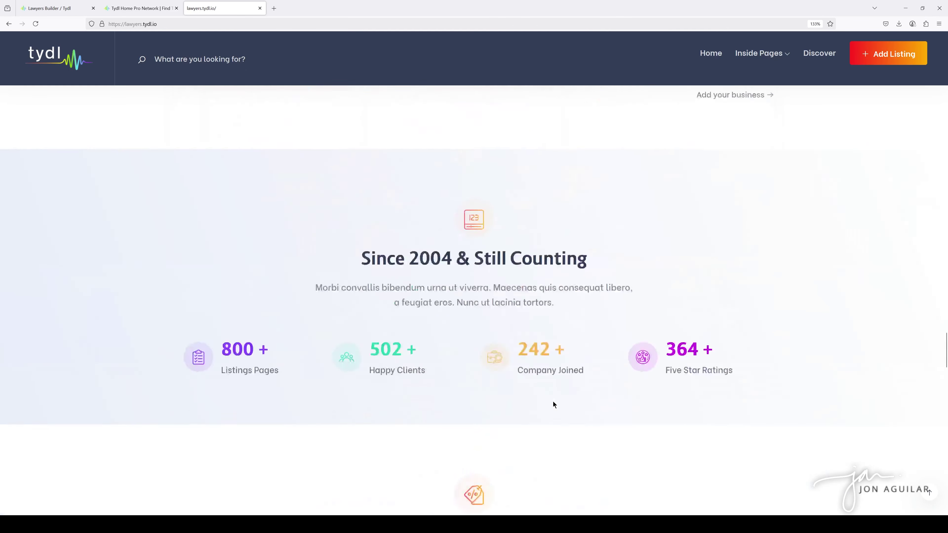
scroll(549, 399, down, 5)
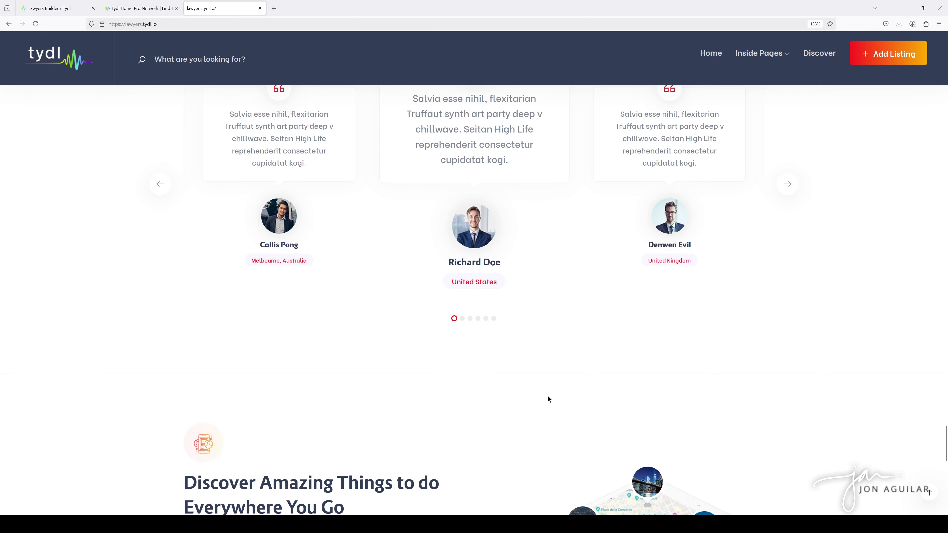
scroll(548, 398, up, 3)
click(790, 297)
click(789, 297)
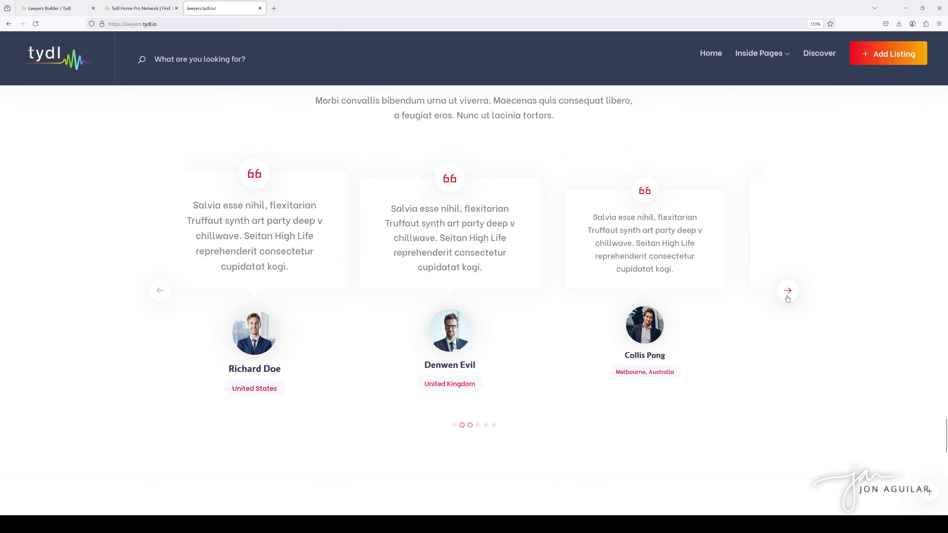
click(788, 298)
click(787, 295)
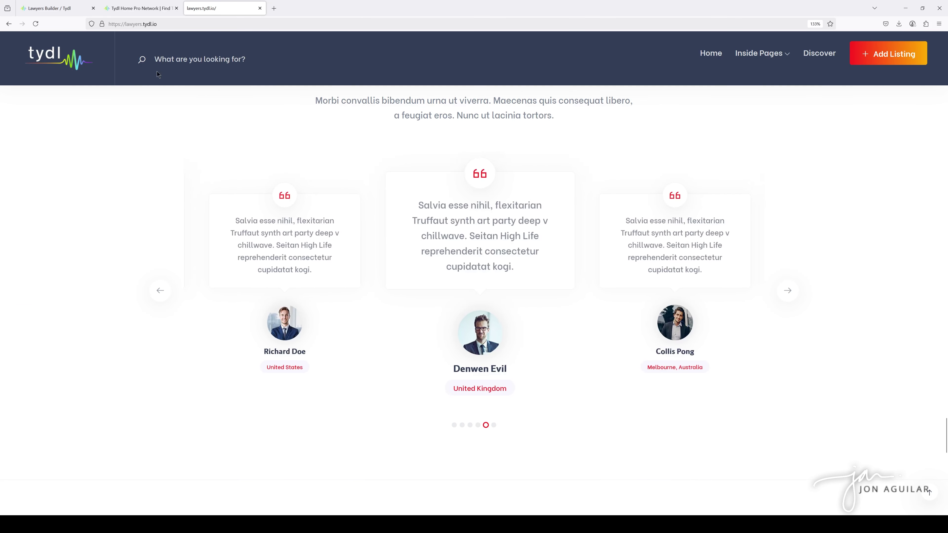
Delete the "Don't Believe Us Check Client's Word." testimonials section from the lawyers page in the builder.
click(60, 9)
scroll(535, 319, down, 15)
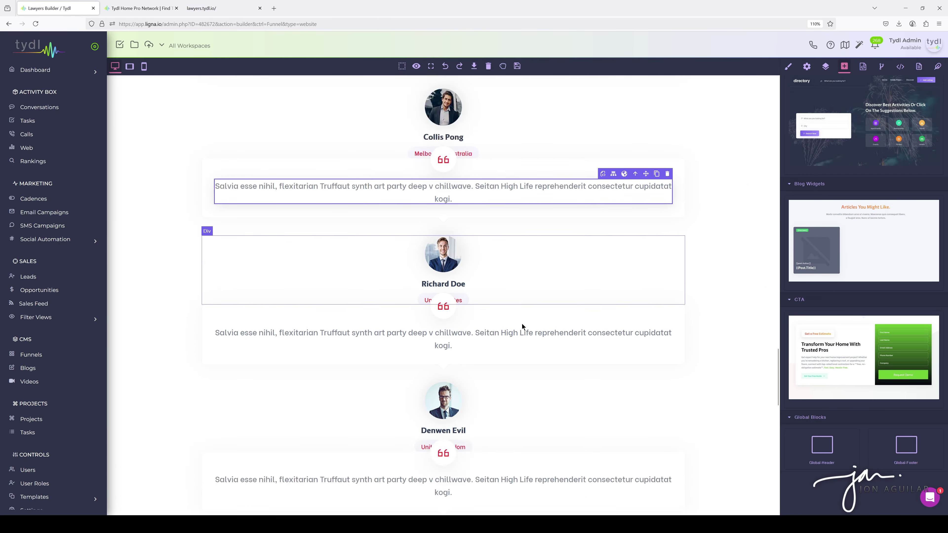
scroll(550, 271, up, 15)
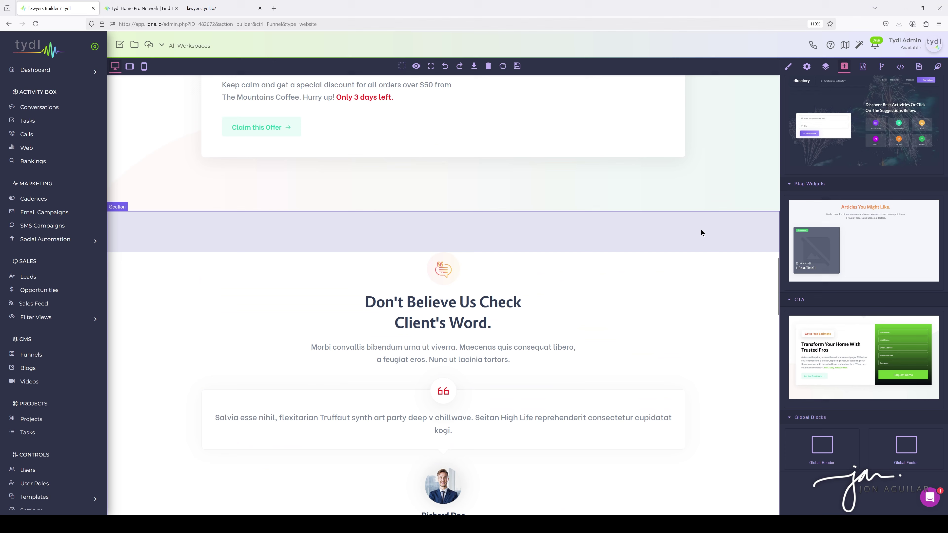
click(700, 232)
click(772, 208)
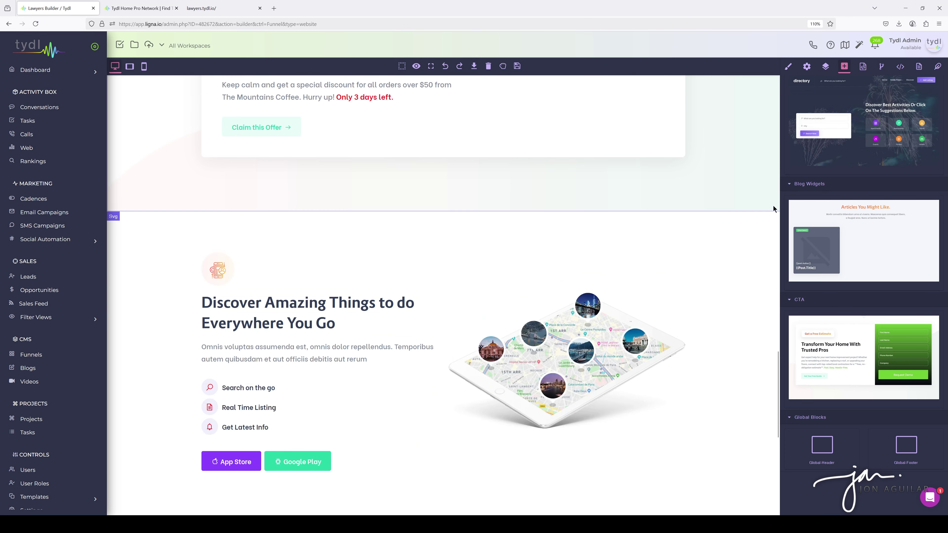
Delete the "Discover Amazing Things to do Everywhere You Go" section below the Kids Day offer block.
click(734, 229)
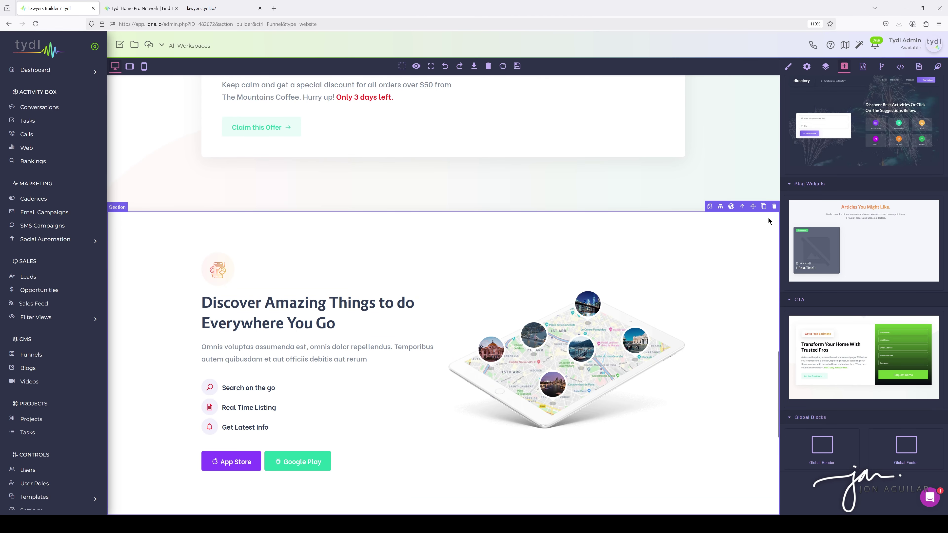
click(774, 208)
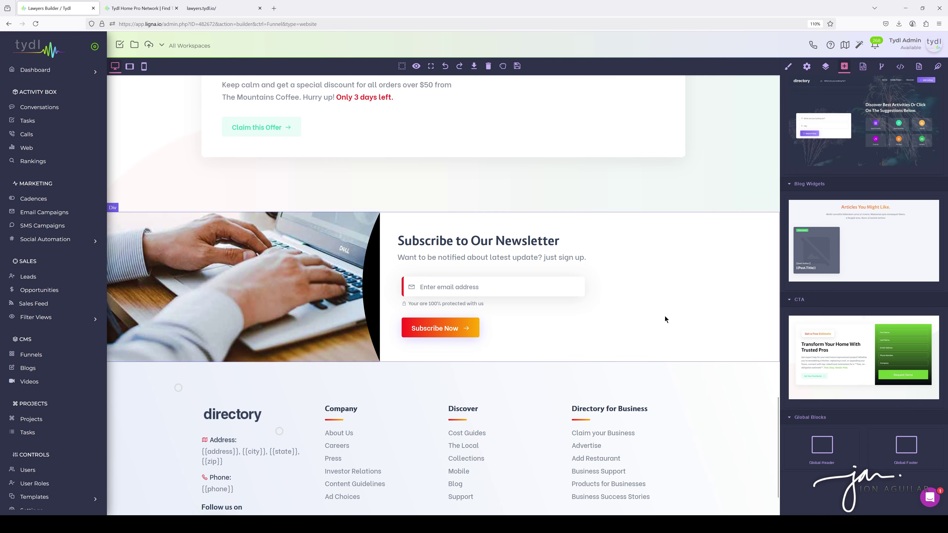
scroll(665, 316, up, 6)
scroll(685, 311, down, 4)
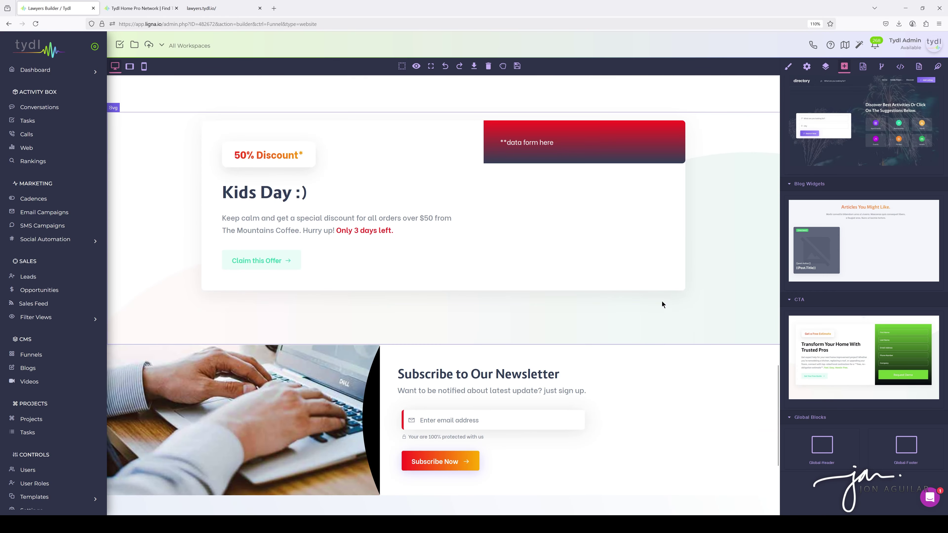
Compare with the contractors.tydl.io page, and insert the "Articles You Might Like." blog widget between the Kids Day offer block and the newsletter section.
key(ctrl+Tab)
scroll(504, 294, down, 10)
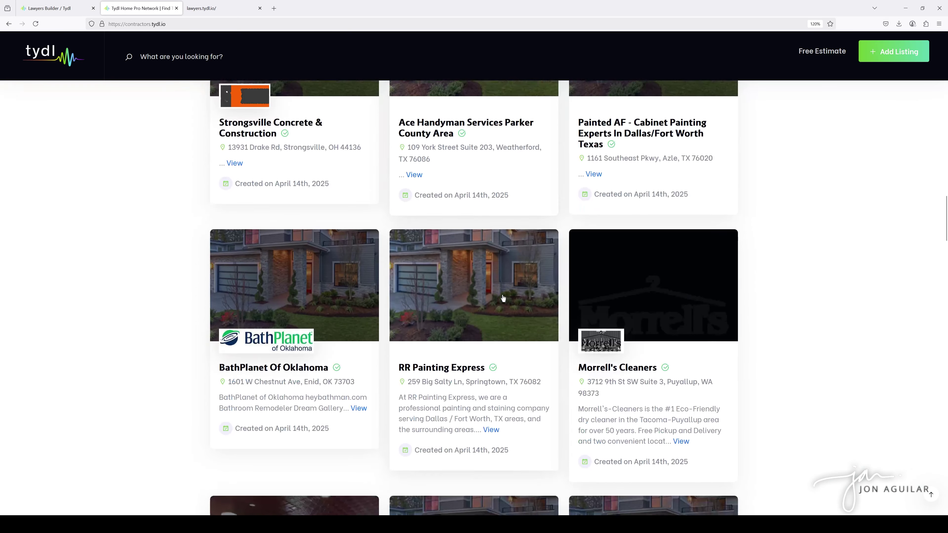
scroll(503, 298, down, 8)
click(56, 9)
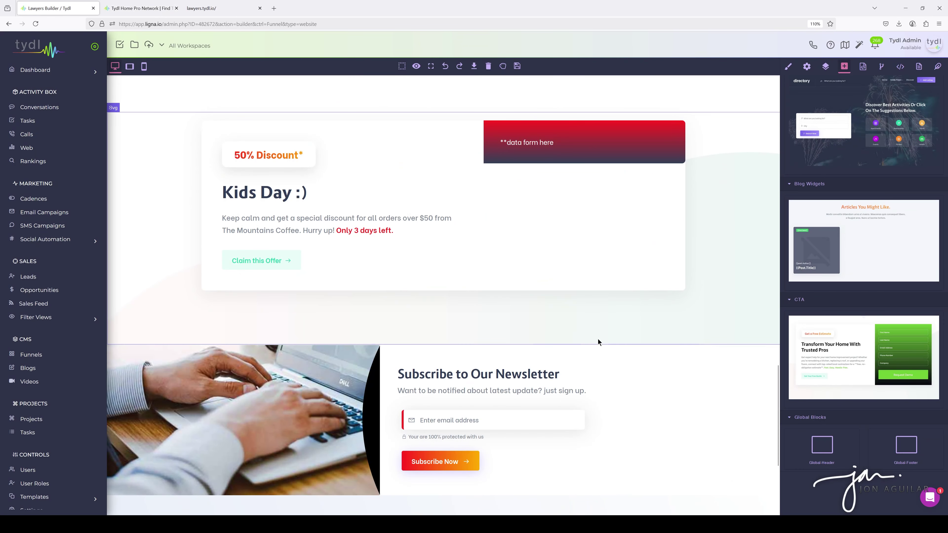
scroll(593, 333, down, 4)
scroll(688, 296, up, 3)
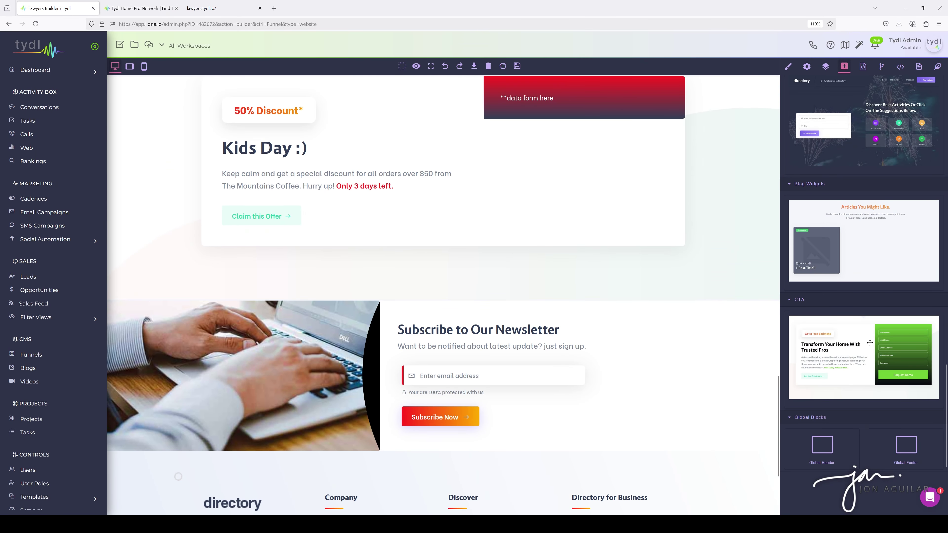
scroll(869, 343, up, 3)
drag(867, 335, 450, 288)
drag(334, 296, 408, 305)
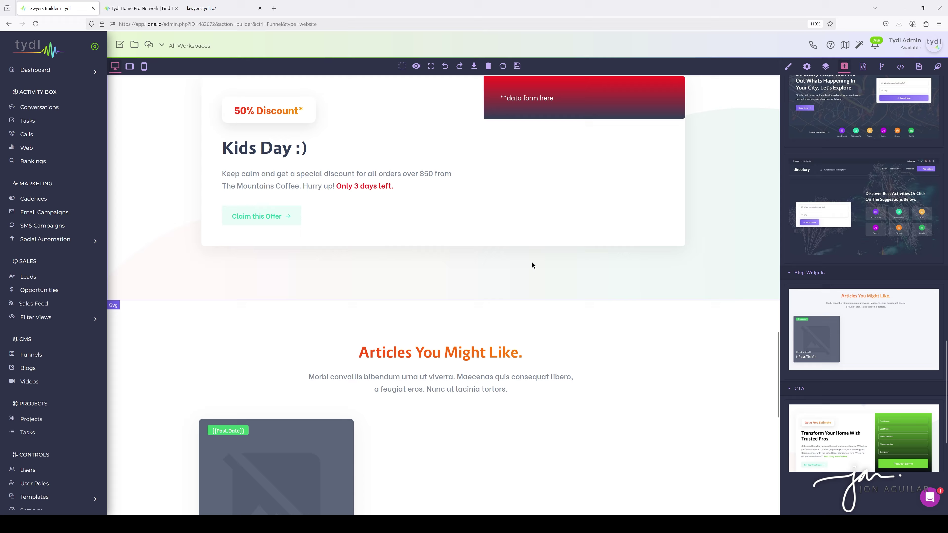
scroll(532, 262, down, 3)
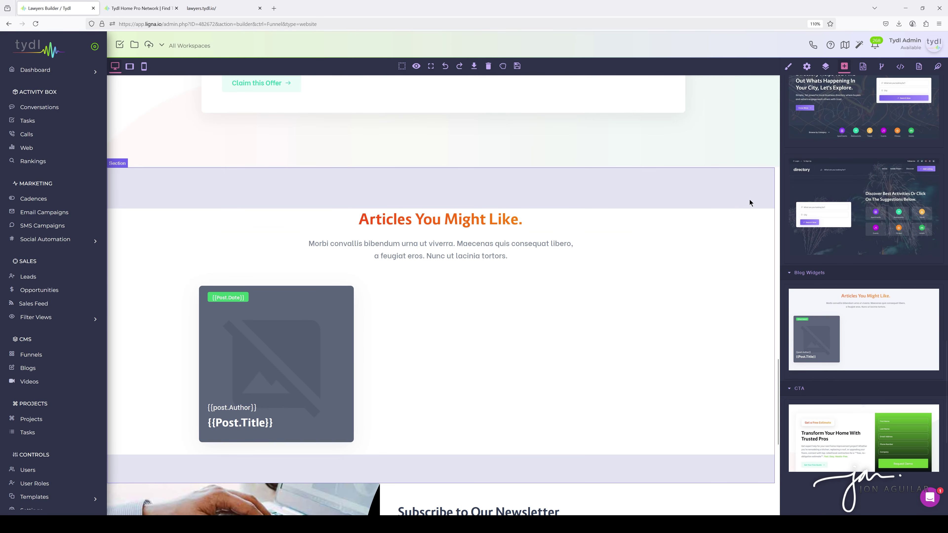
Delete the "Subscribe to Our Newsletter" section between the articles block and the footer.
scroll(595, 277, down, 5)
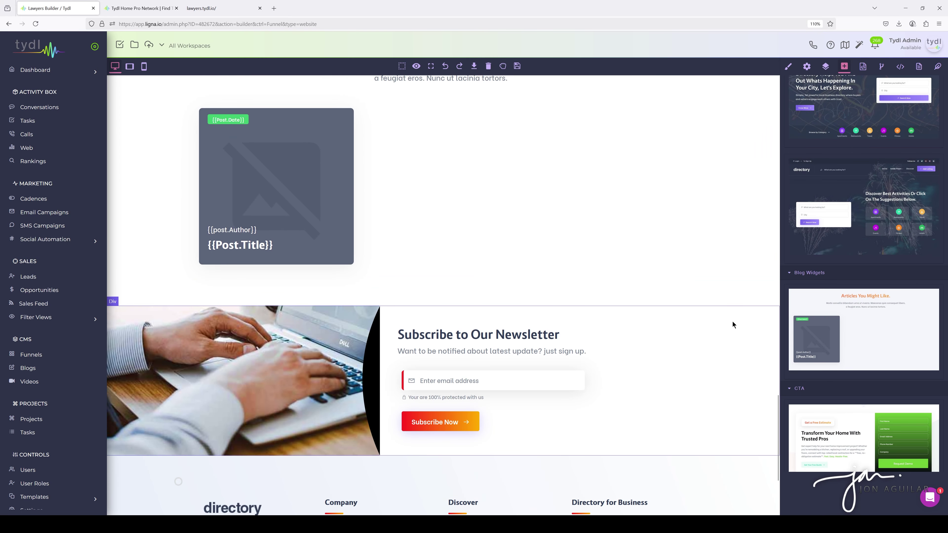
click(733, 302)
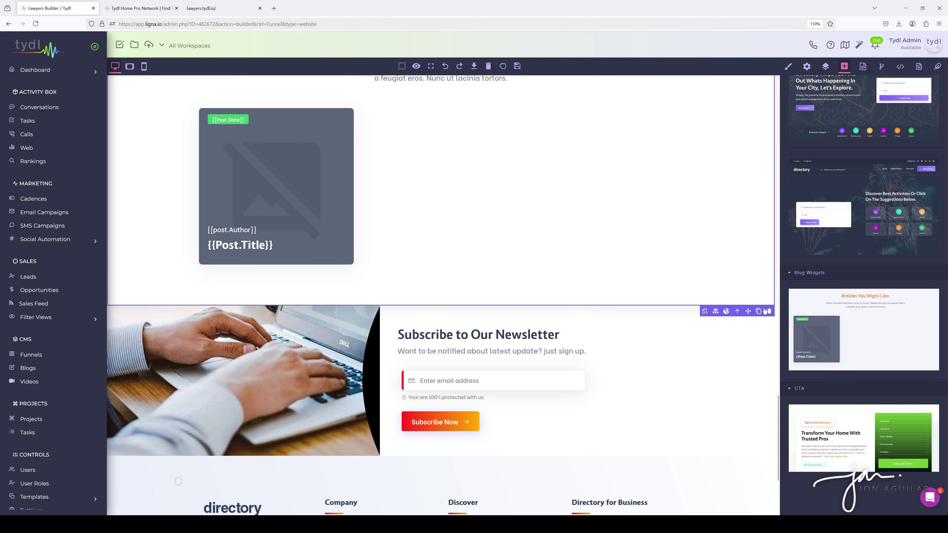
click(389, 463)
scroll(656, 355, down, 3)
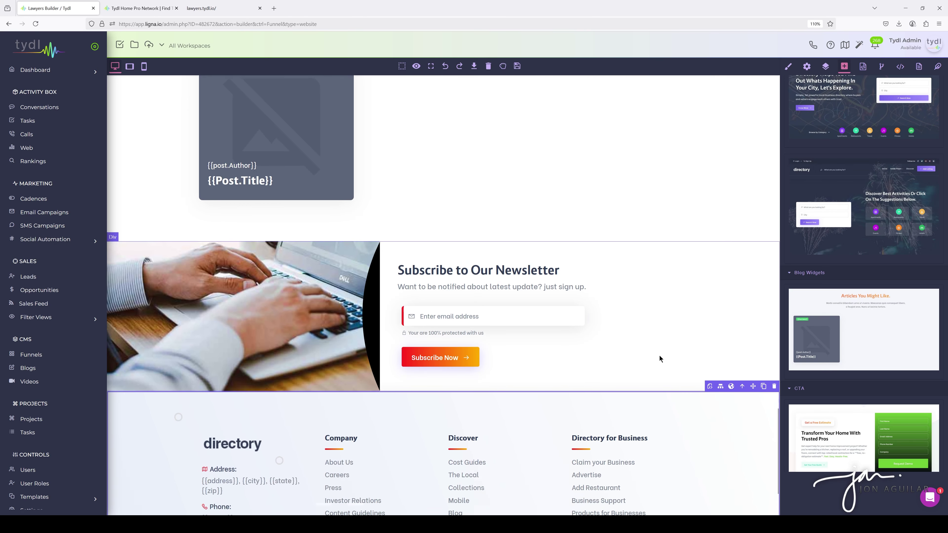
click(652, 335)
click(775, 216)
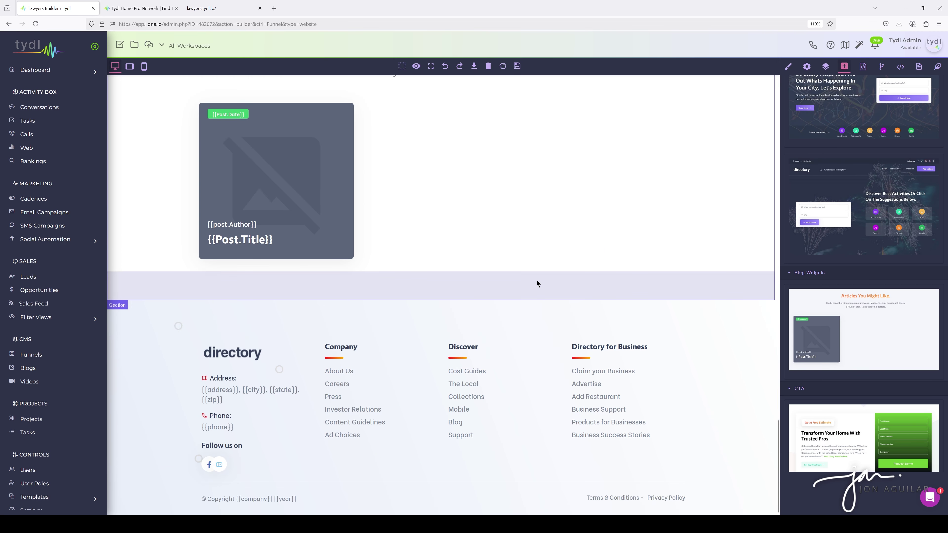
Replace the footer's "directory" logo with tydl_logo.png from the Images folder.
scroll(527, 303, up, 8)
scroll(527, 304, down, 8)
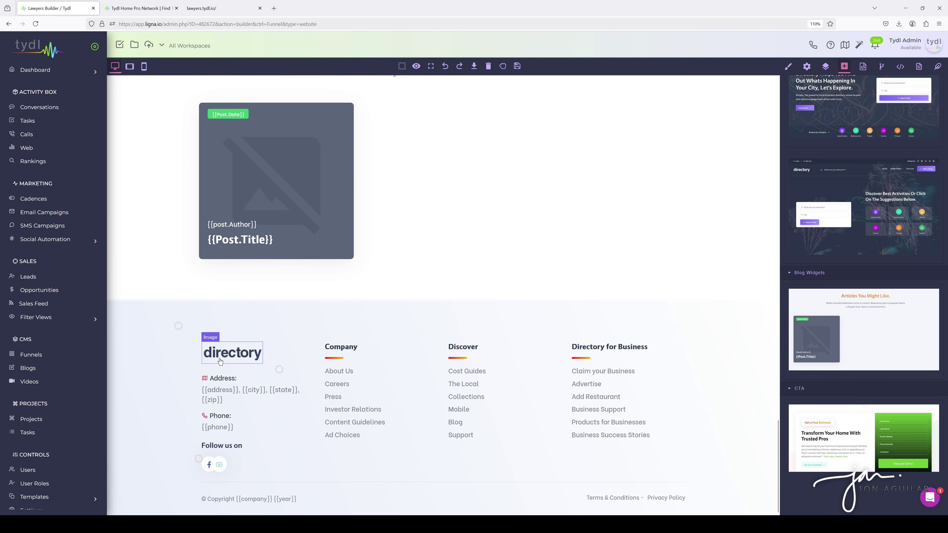
double_click(232, 352)
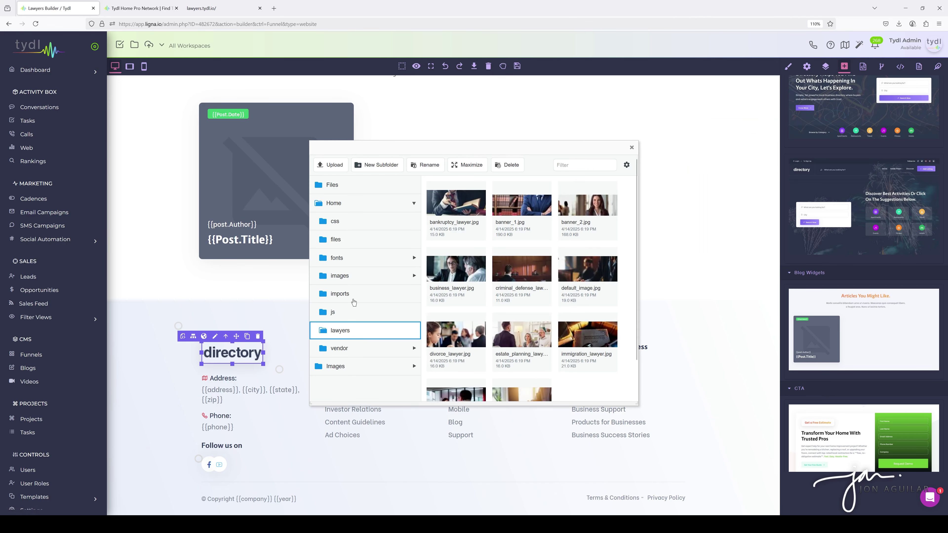
click(349, 366)
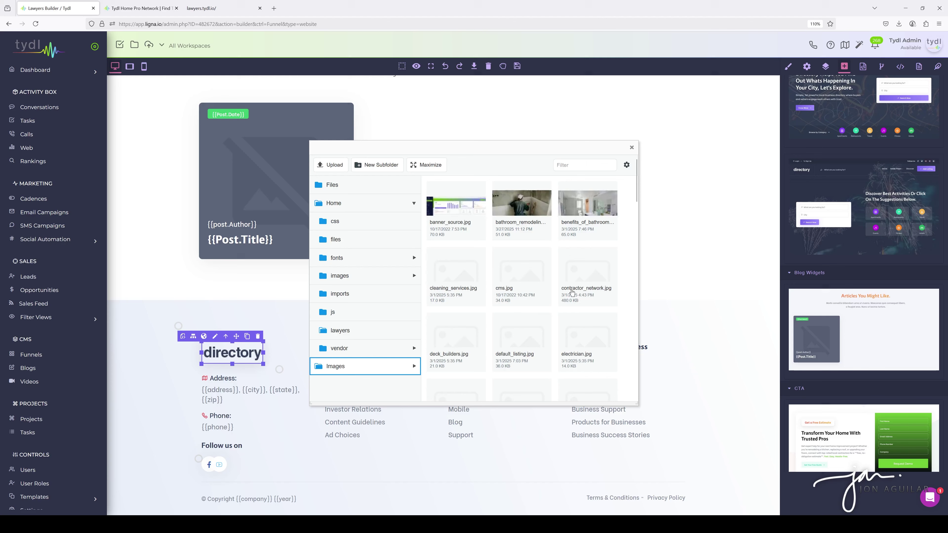
scroll(561, 313, down, 10)
scroll(561, 317, down, 5)
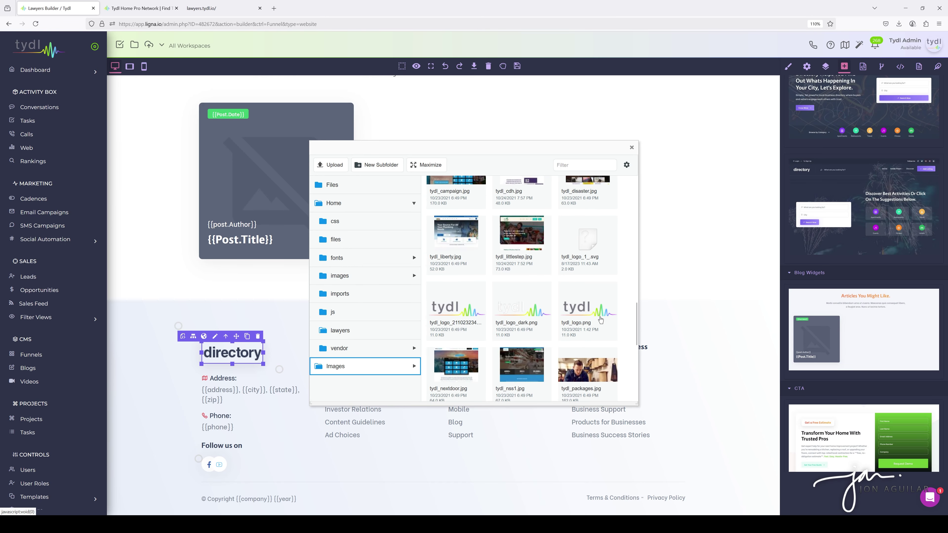
click(583, 311)
click(359, 166)
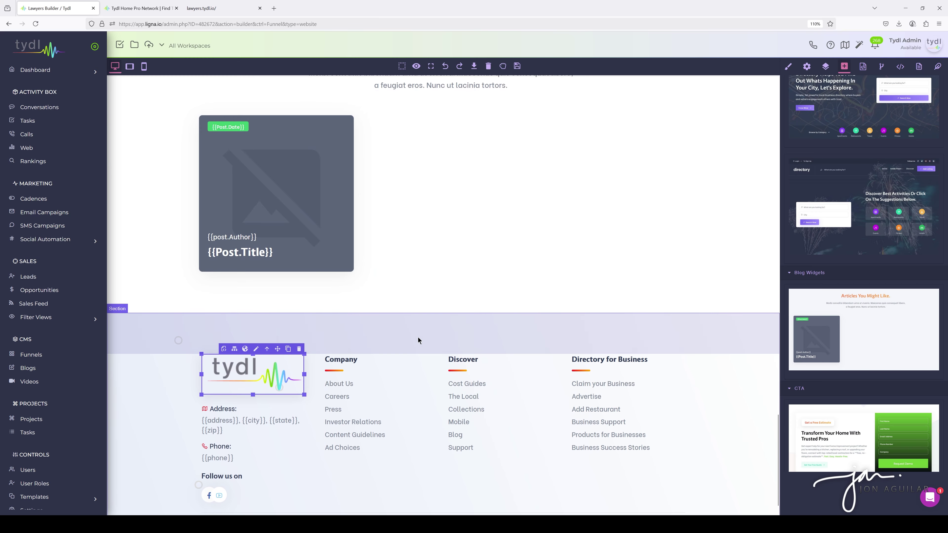
scroll(317, 306, down, 1)
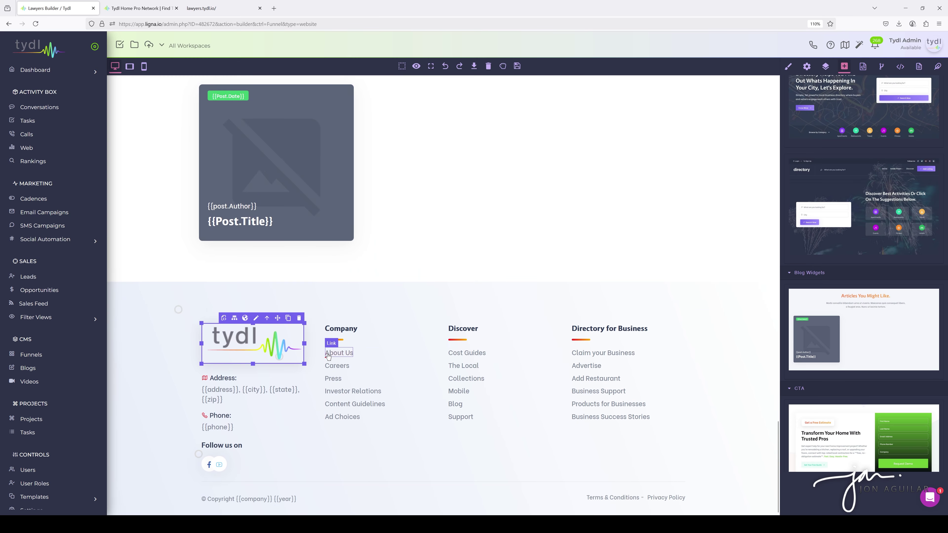
Review the edited lawyers page in the builder, from the header banner and categories down to the offer and articles sections.
scroll(588, 409, up, 10)
scroll(589, 410, up, 10)
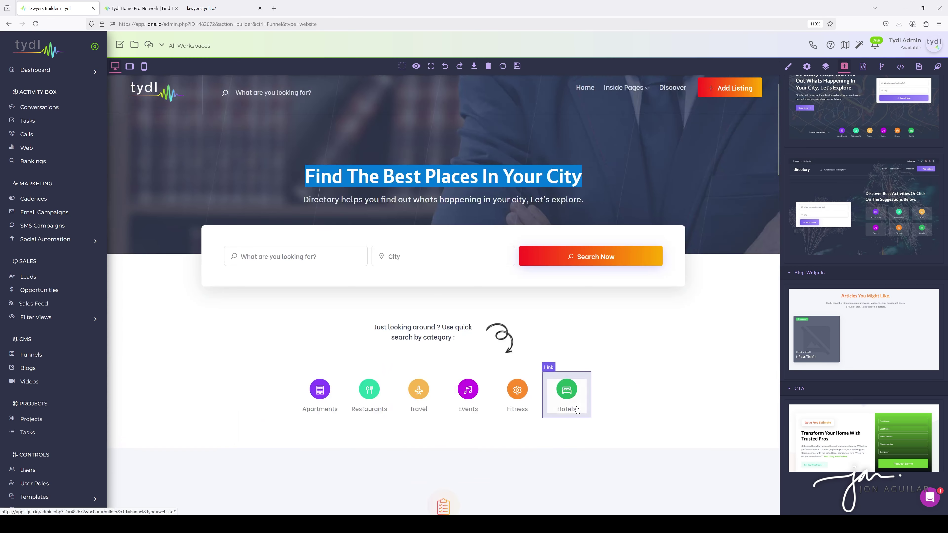
scroll(578, 409, down, 3)
scroll(576, 411, down, 10)
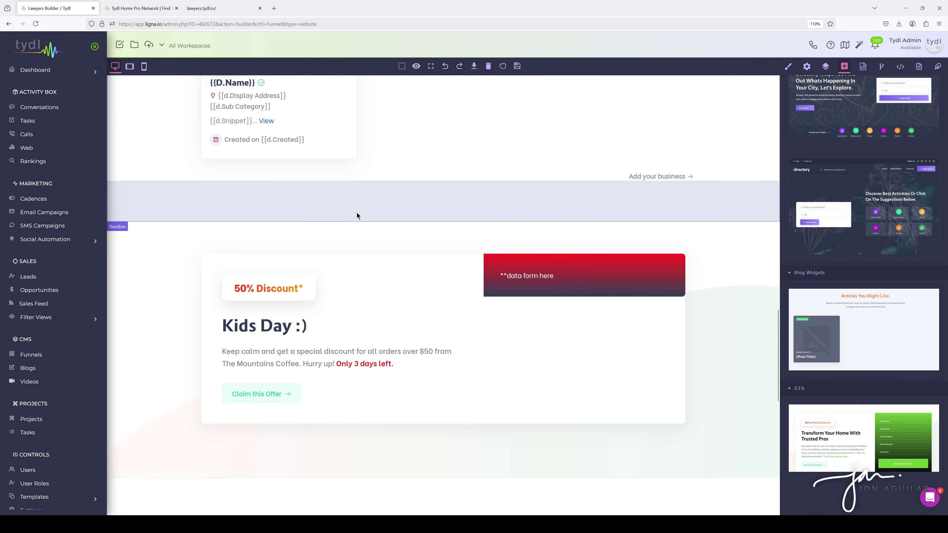
click(354, 239)
scroll(444, 256, up, 3)
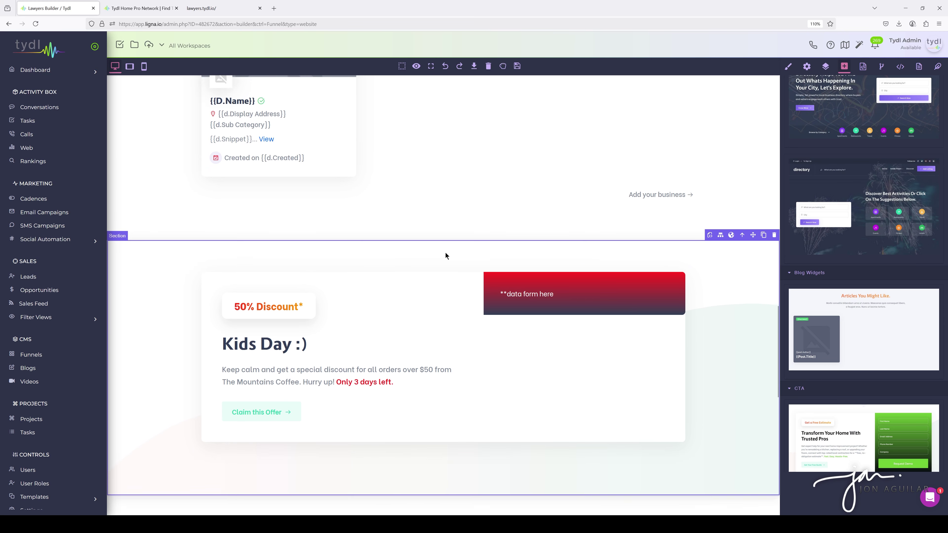
scroll(445, 256, up, 13)
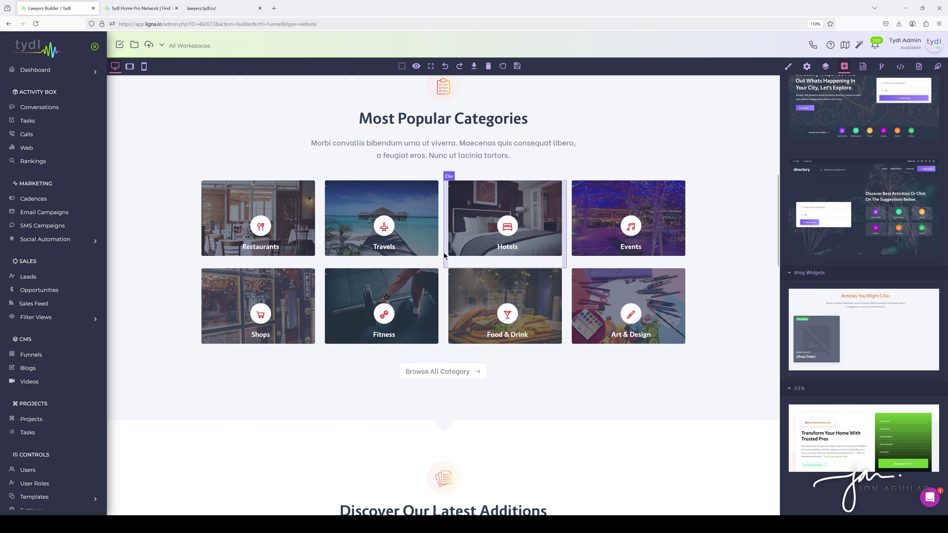
scroll(443, 256, down, 12)
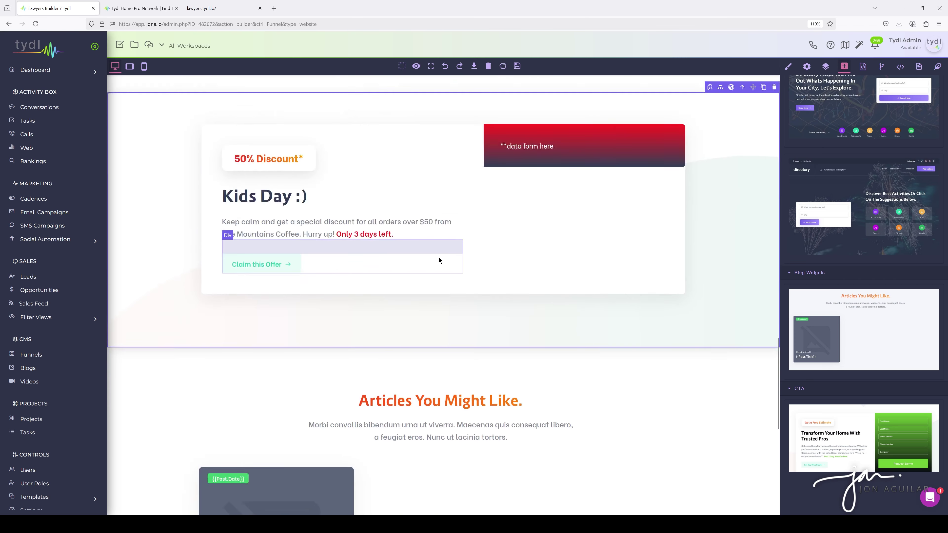
scroll(461, 322, up, 15)
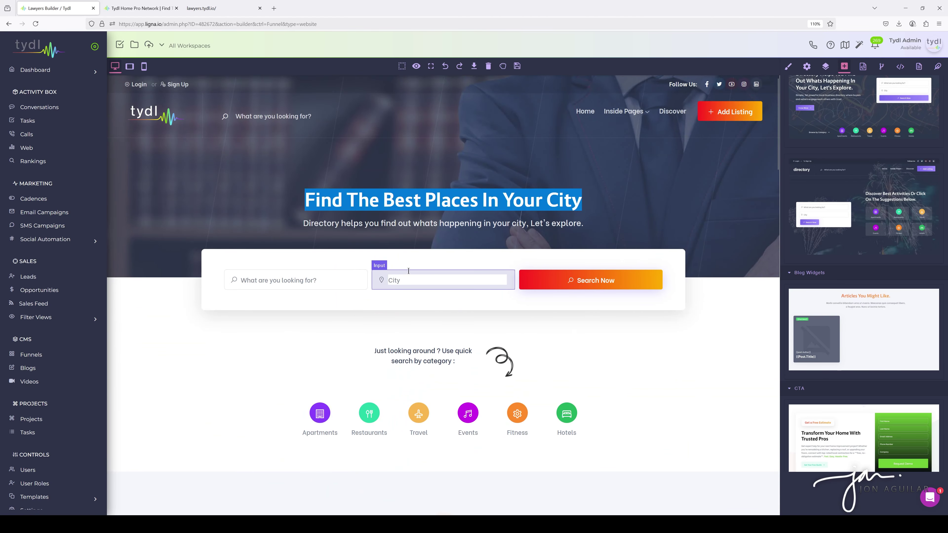
Save the lawyers page in the builder and reload the live lawyers.tydl.io page.
click(517, 68)
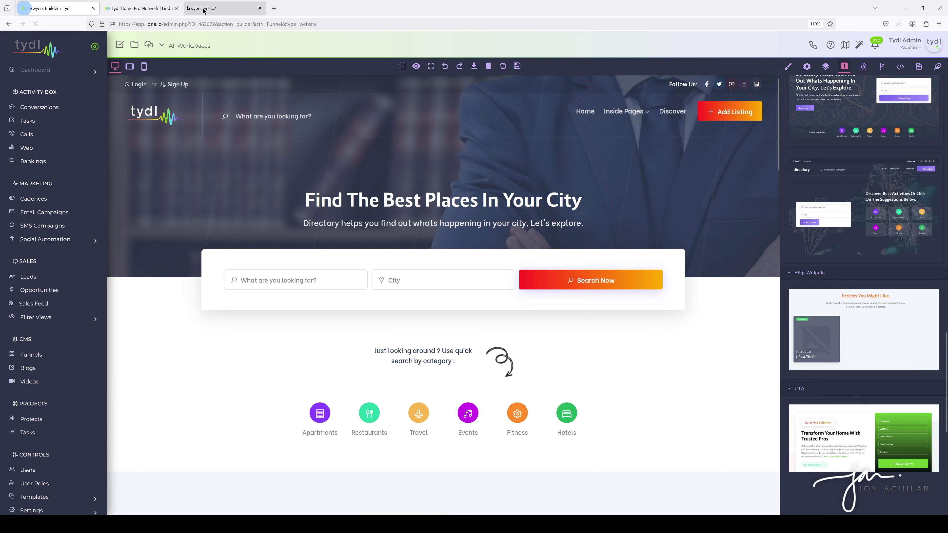
click(201, 9)
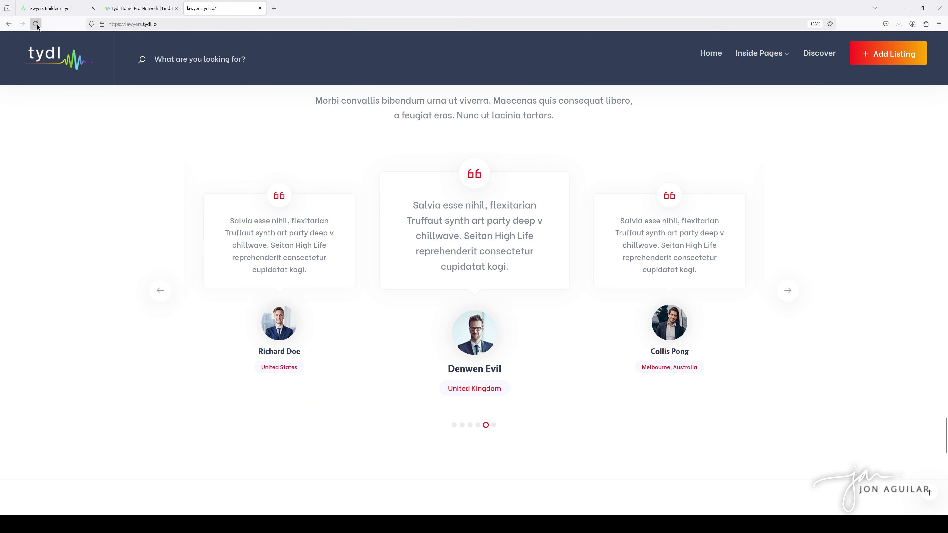
key(F5)
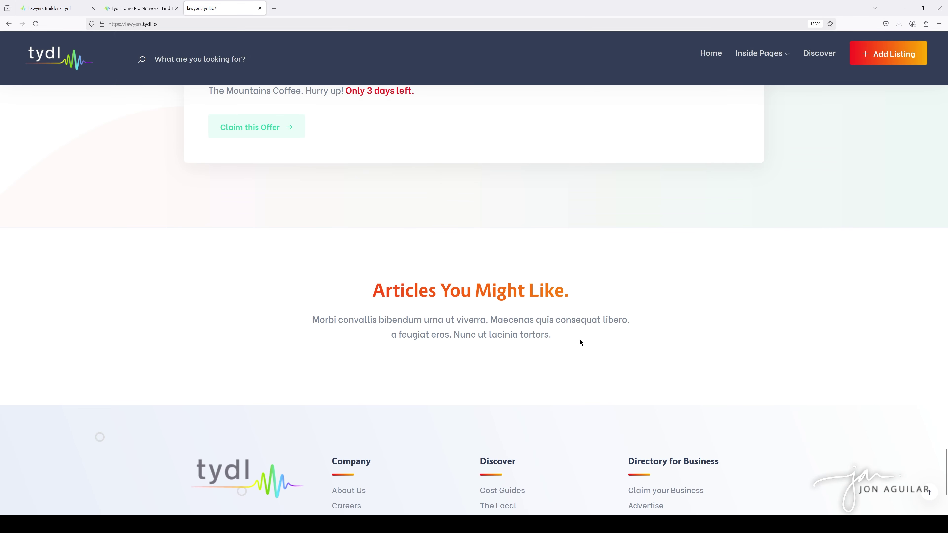
Examine the live lawyers page, including the articles section, footer, business listings and category blocks.
drag(578, 339, 372, 287)
click(724, 346)
scroll(725, 344, down, 4)
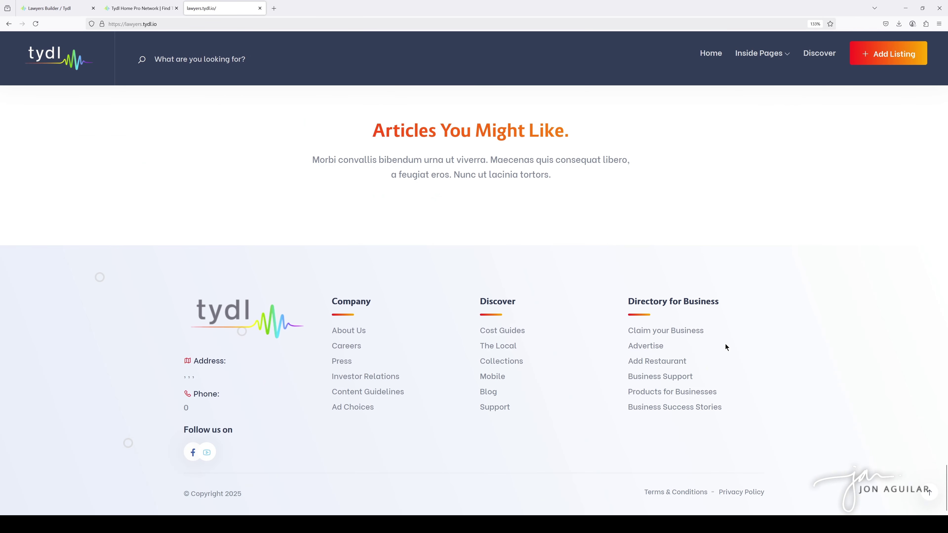
scroll(668, 342, up, 9)
scroll(690, 365, up, 6)
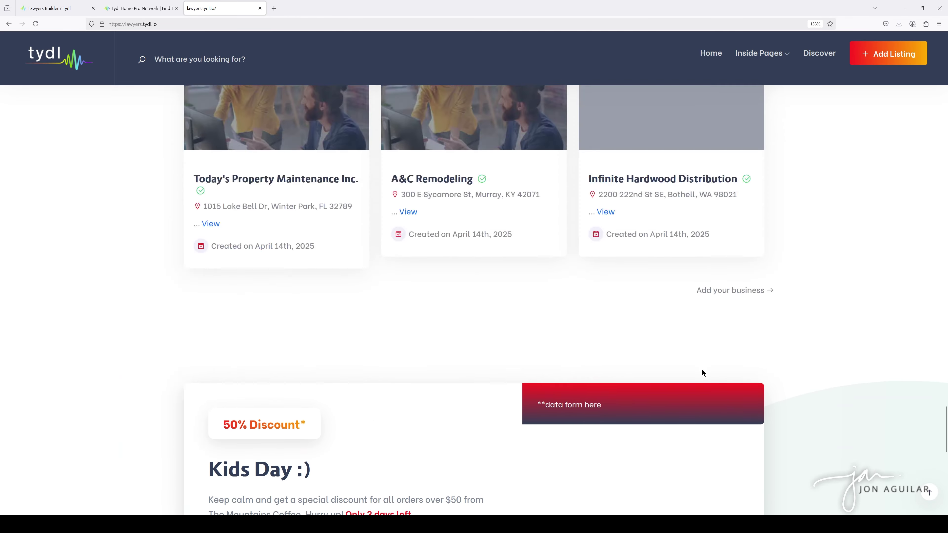
scroll(831, 350, up, 10)
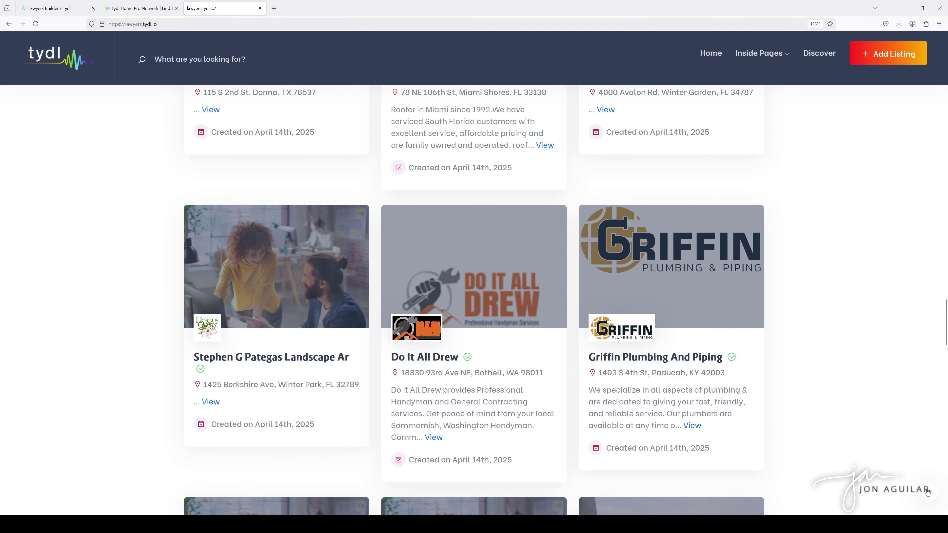
click(929, 492)
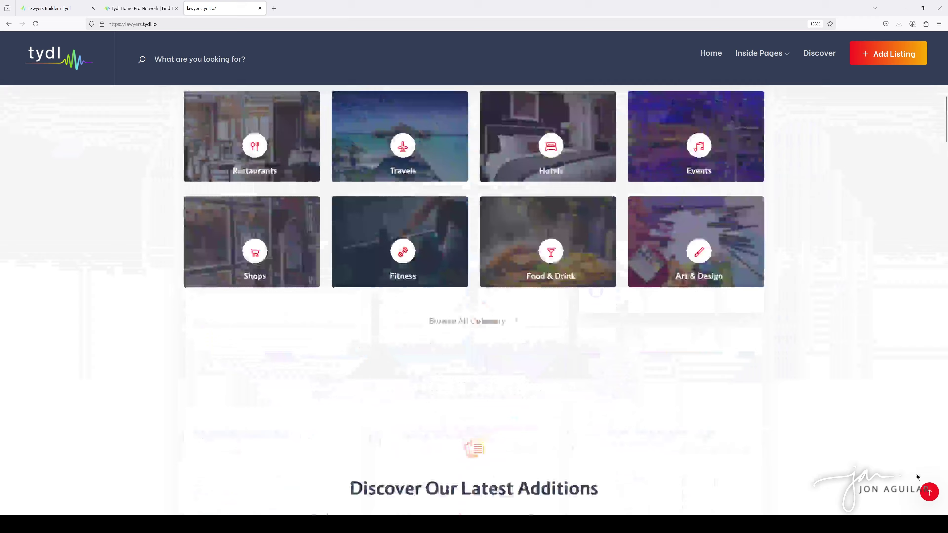
scroll(724, 355, down, 5)
scroll(750, 342, up, 5)
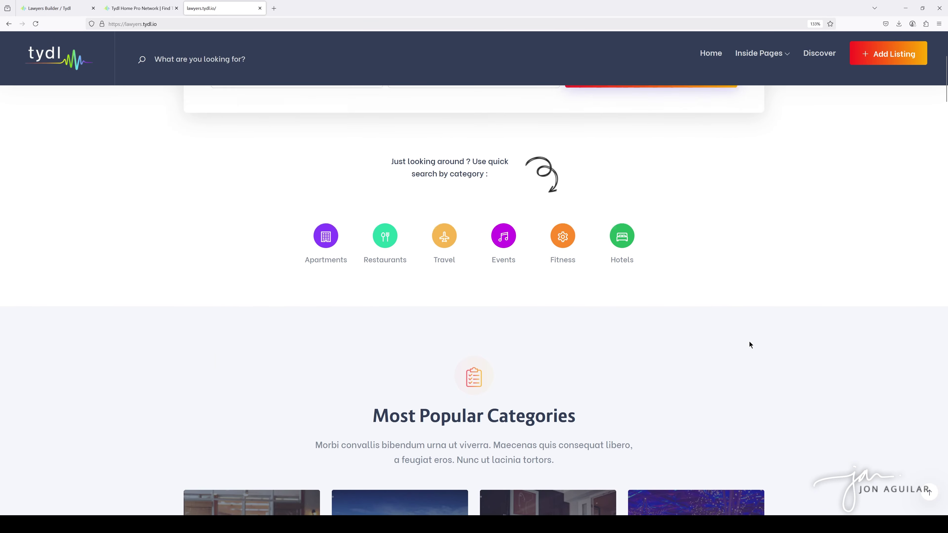
Switch back to the page builder and set the Apartments quick-search category's icon to air-freshener.
click(62, 9)
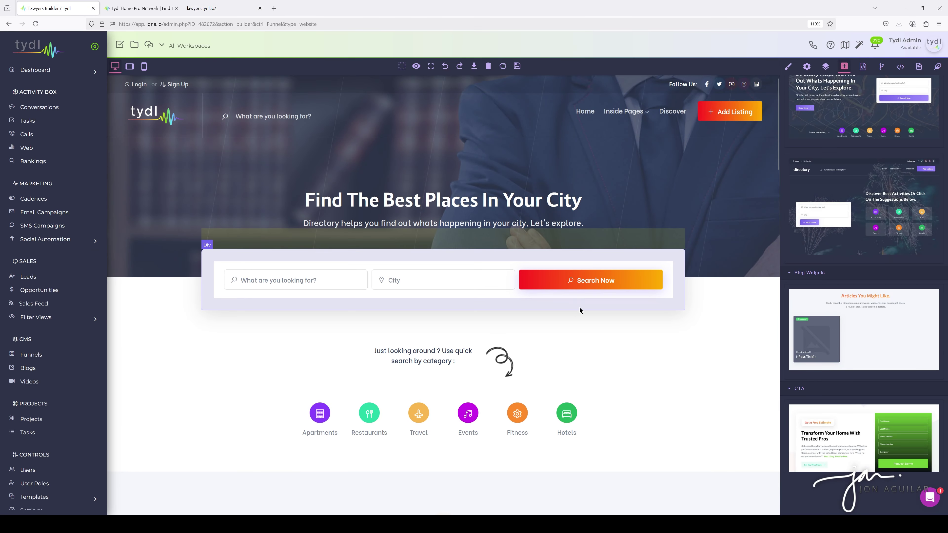
scroll(597, 312, down, 3)
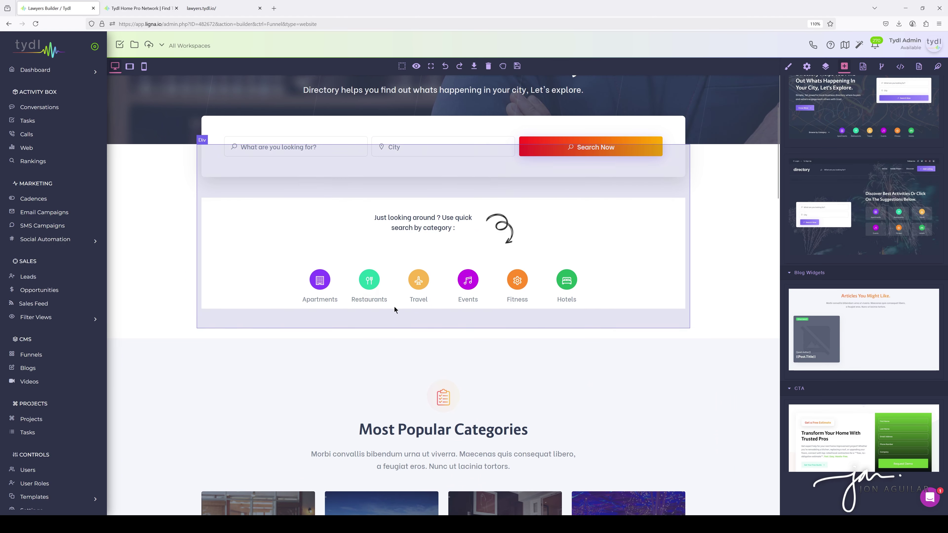
click(321, 280)
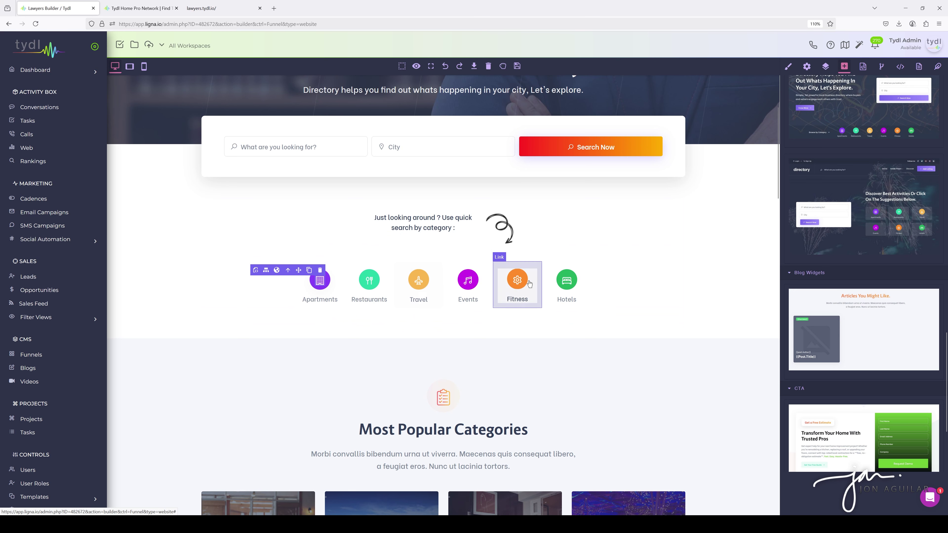
click(328, 282)
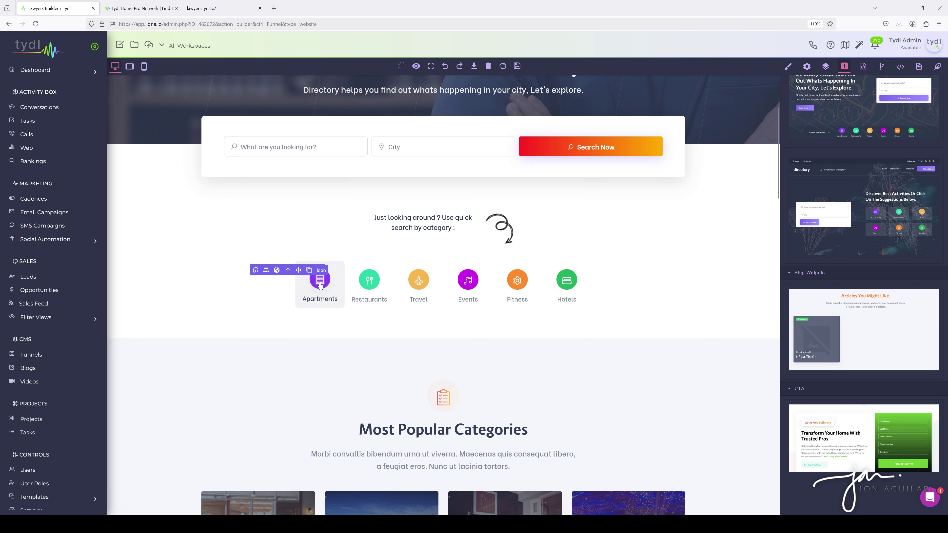
click(806, 67)
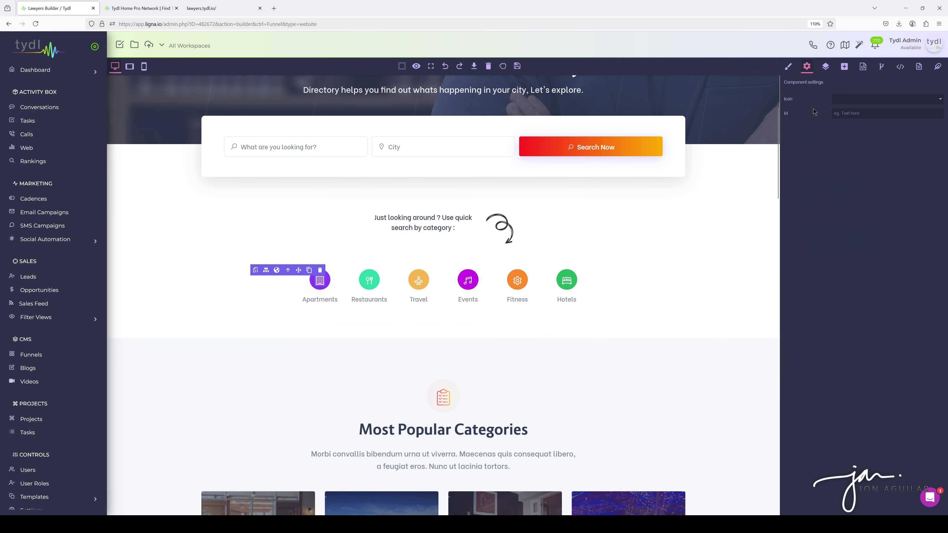
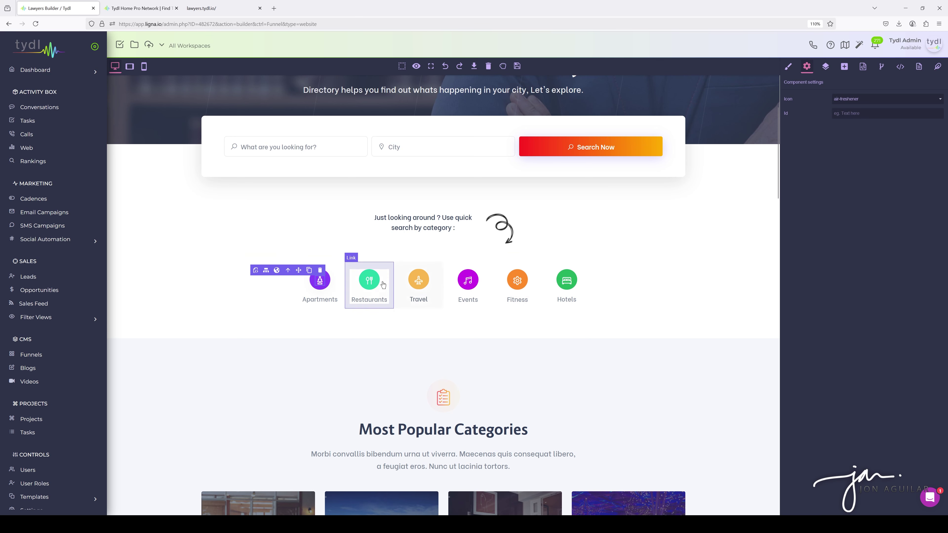
Rename the Apartments label in the quick-search category row to "Lawyers".
click(316, 301)
double_click(317, 301)
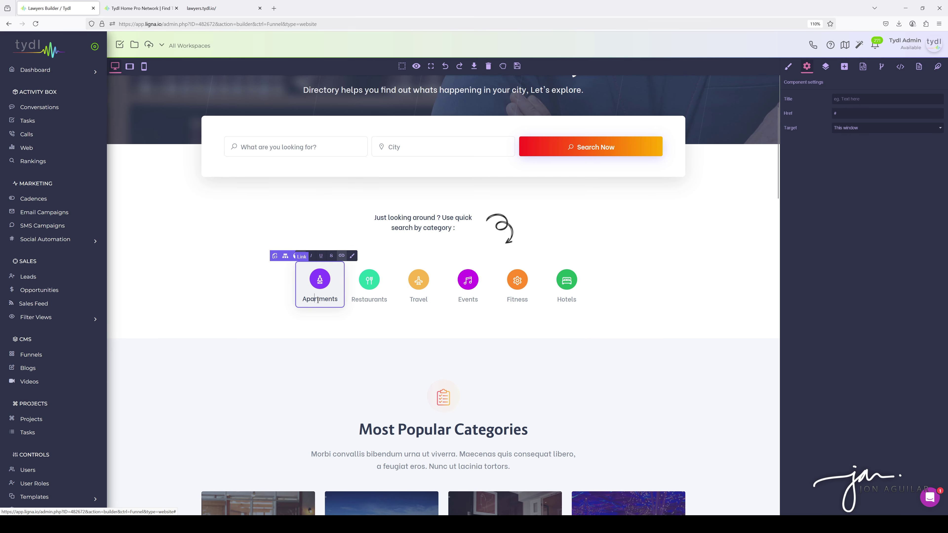
double_click(336, 298)
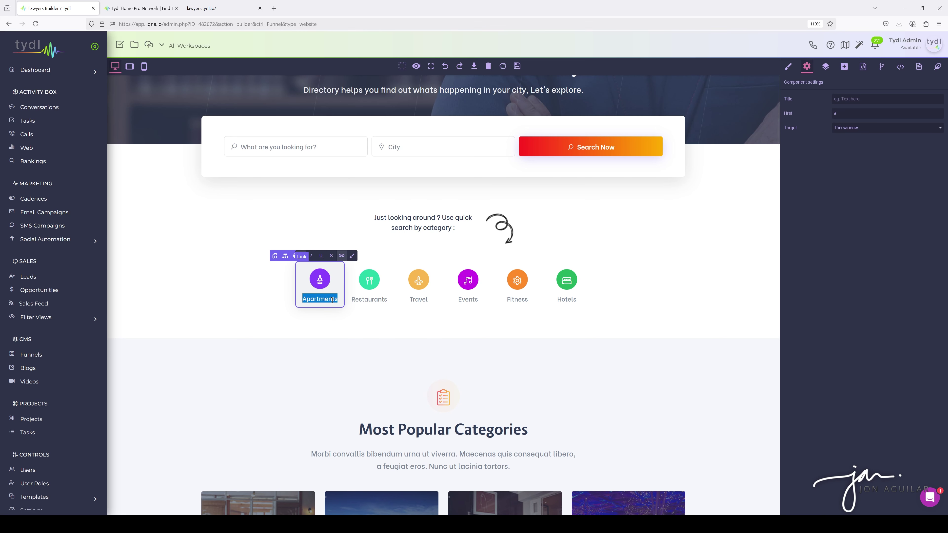
text(Lawyers)
Remove the bg-1 class from the circular span around the Lawyers category icon.
click(369, 286)
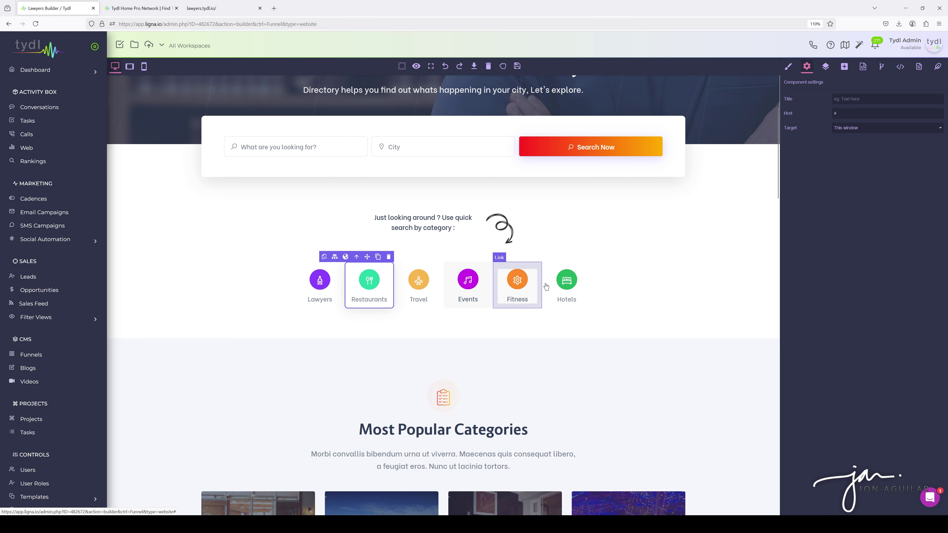
click(327, 280)
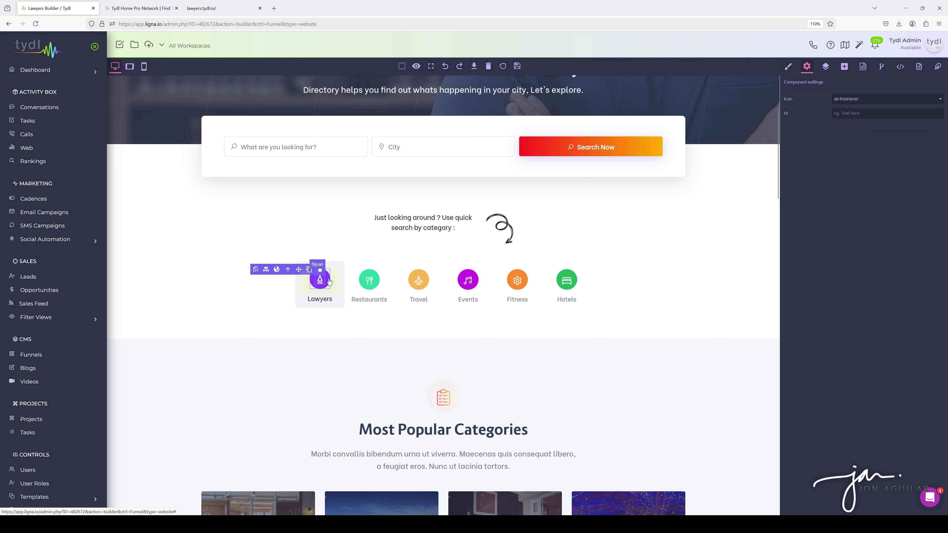
click(328, 281)
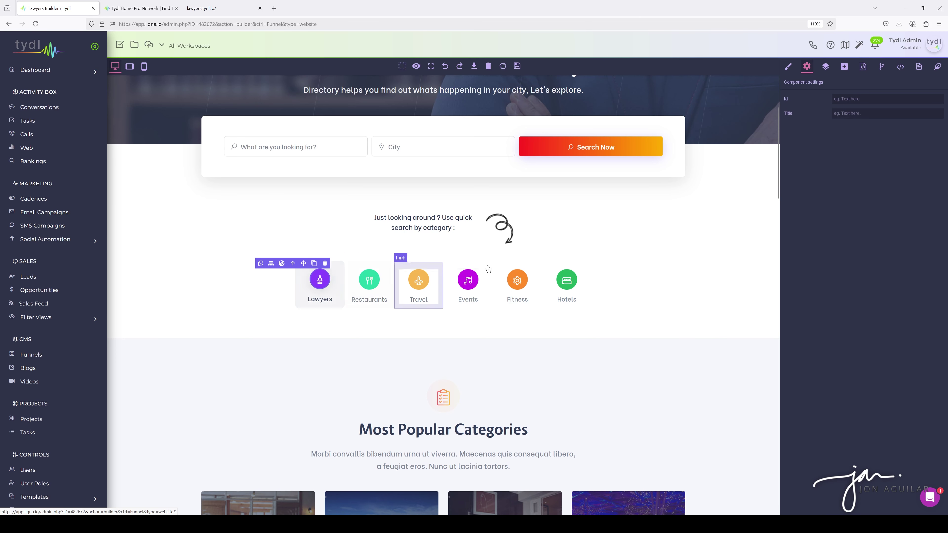
click(788, 67)
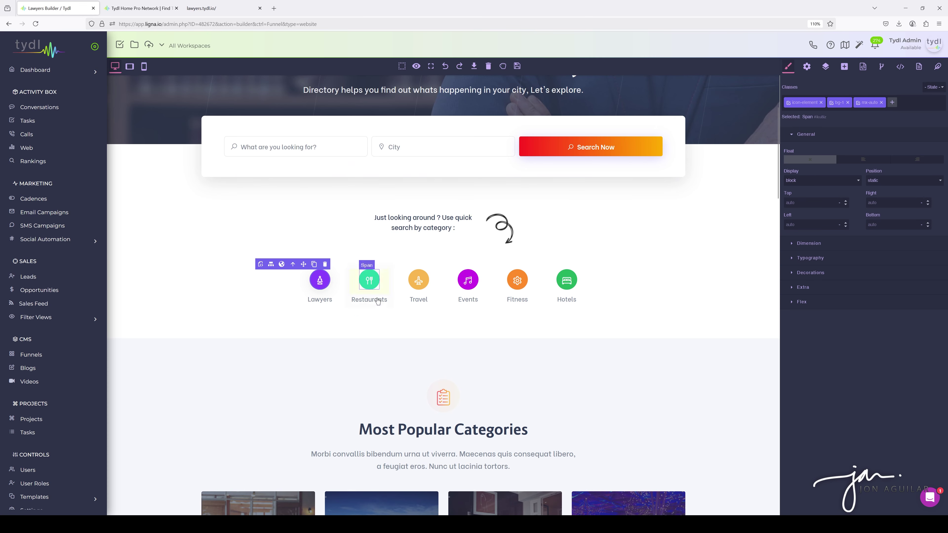
scroll(524, 370, up, 3)
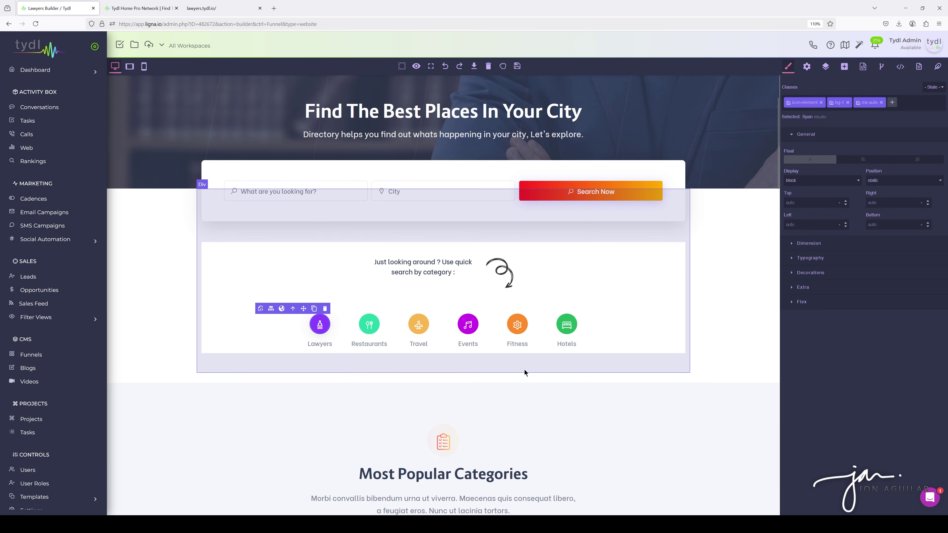
scroll(522, 341, down, 2)
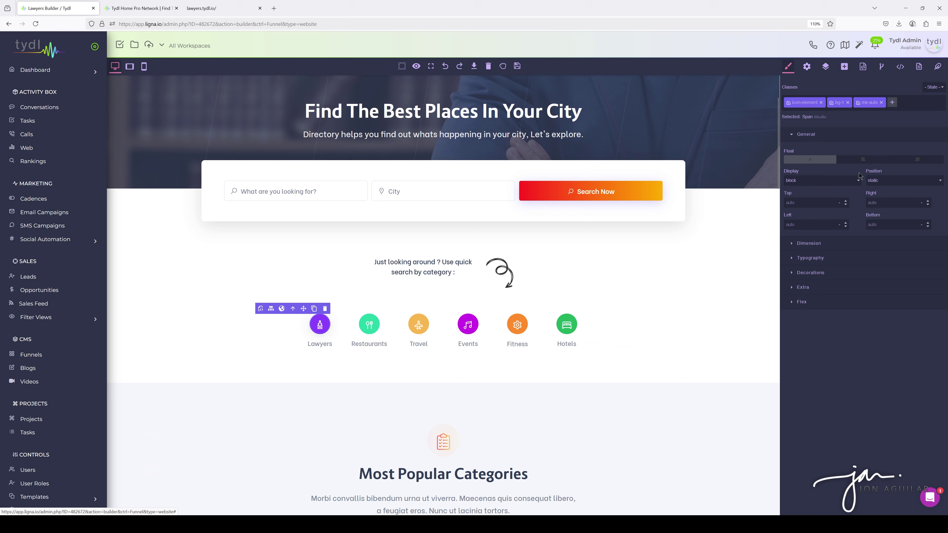
click(847, 103)
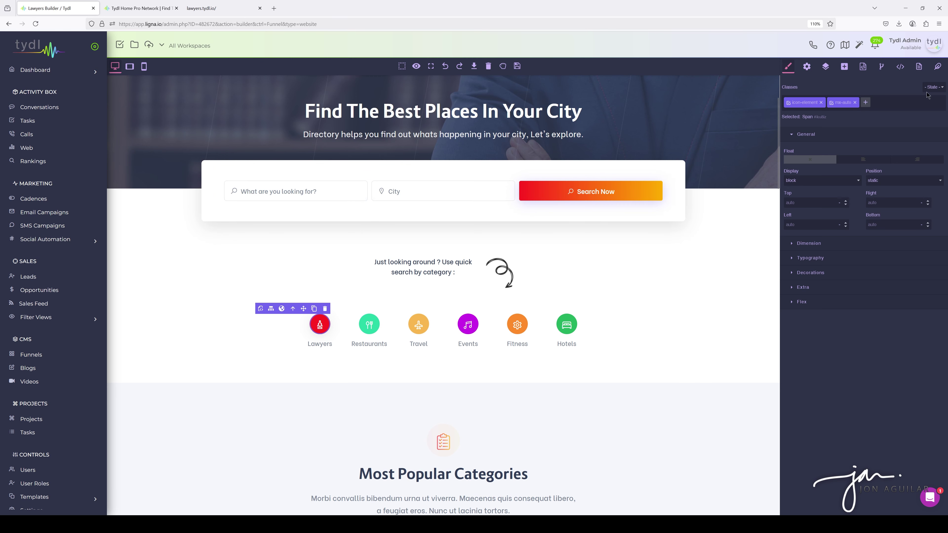
Try the bg-3 class on the Lawyers icon's circle and remove it again.
click(937, 68)
click(788, 66)
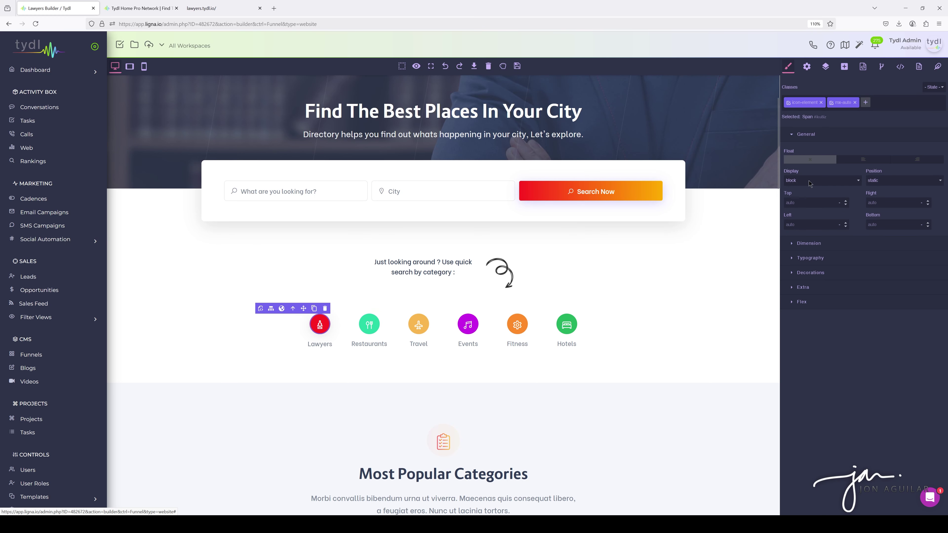
click(866, 103)
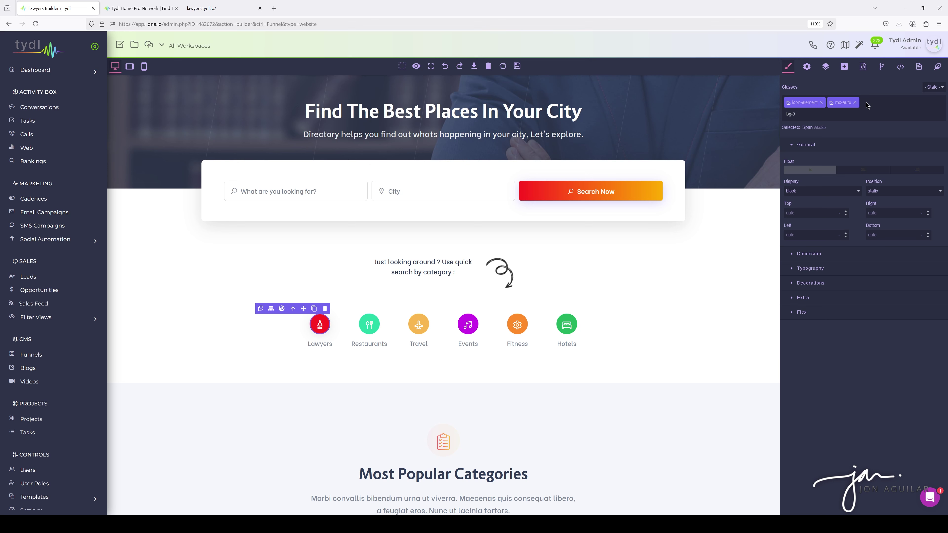
click(857, 131)
click(865, 103)
key(Return)
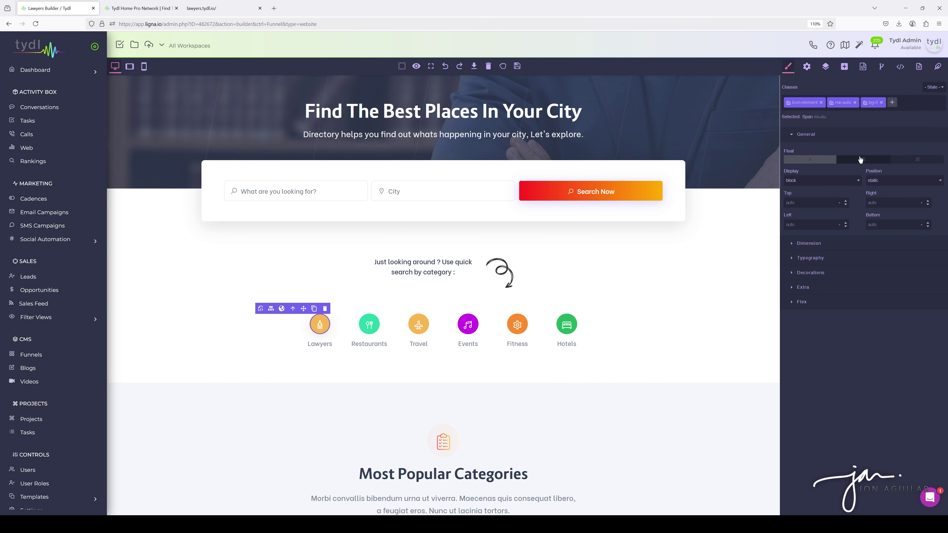
click(881, 103)
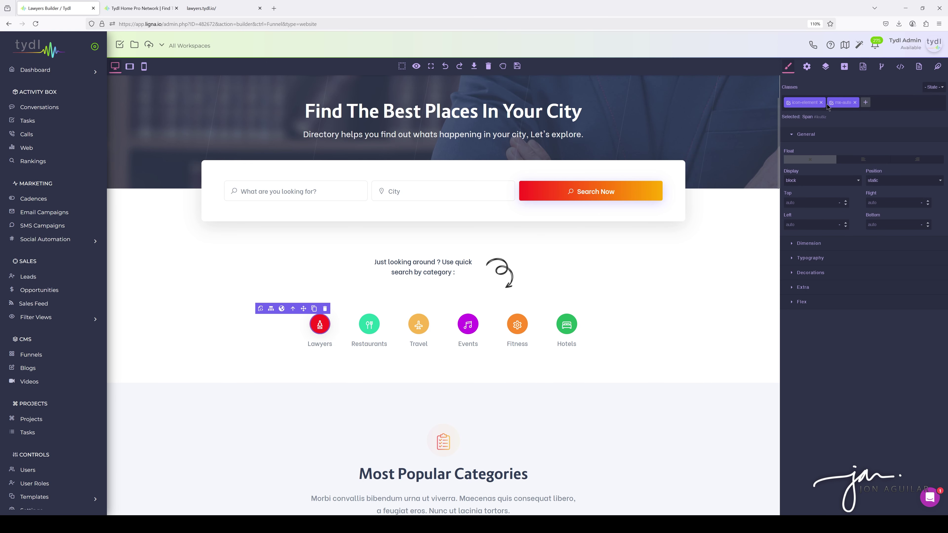
Add a background layer to the Lawyers icon's circle and try a gradient fill on it.
click(792, 274)
scroll(902, 254, down, 2)
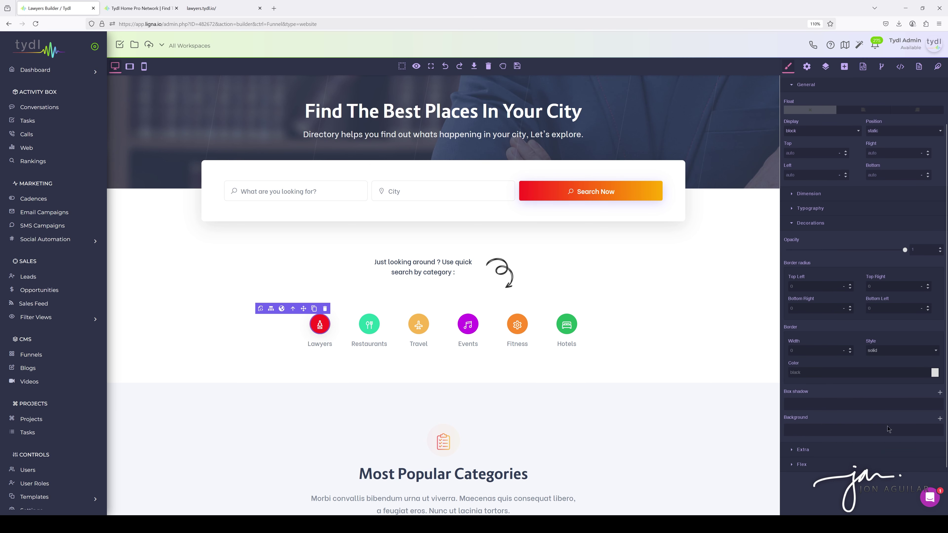
click(940, 418)
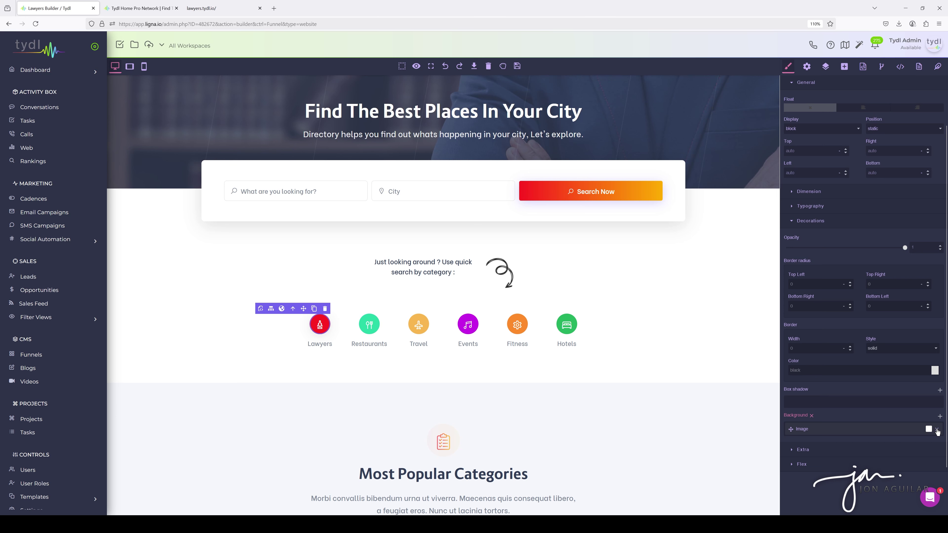
click(853, 433)
scroll(858, 411, down, 2)
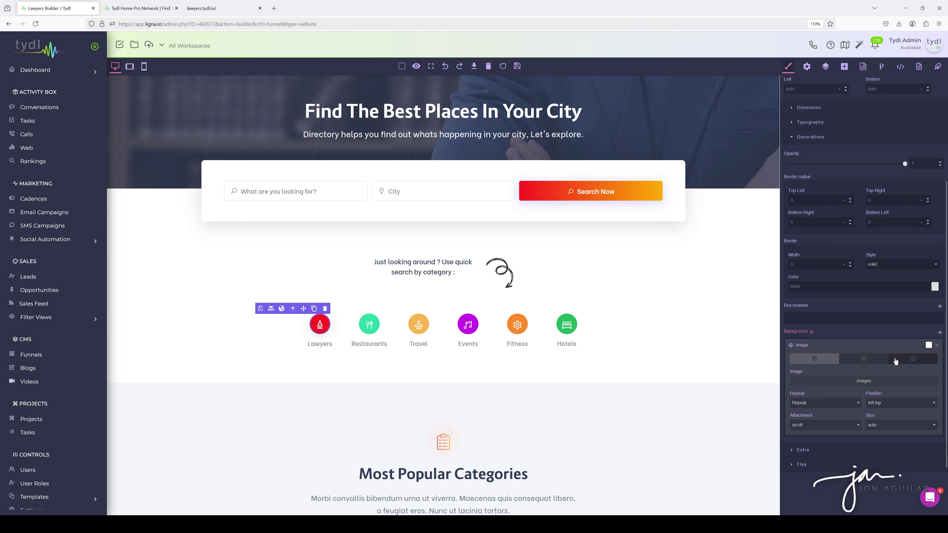
click(906, 360)
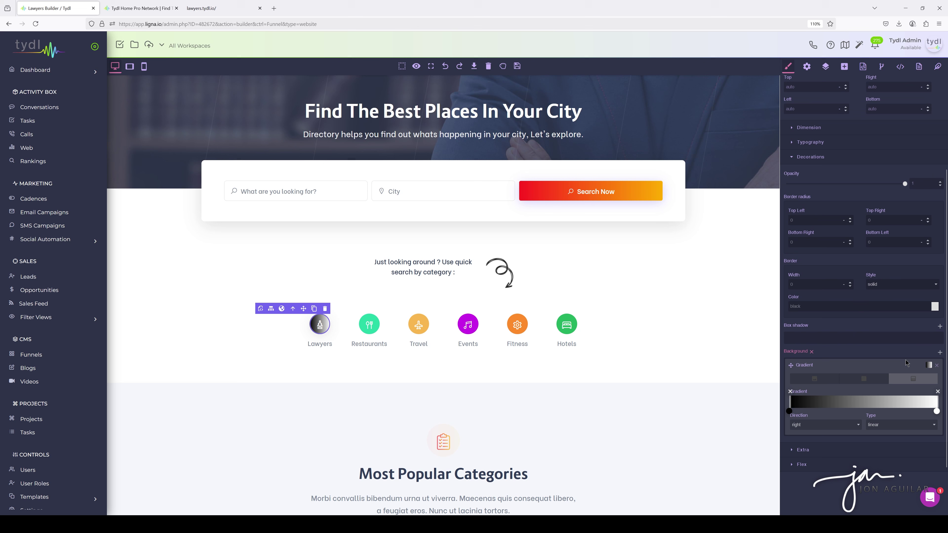
Try a solid blue background color on the Lawyers icon's circle, discard it and delete the background layer.
click(863, 379)
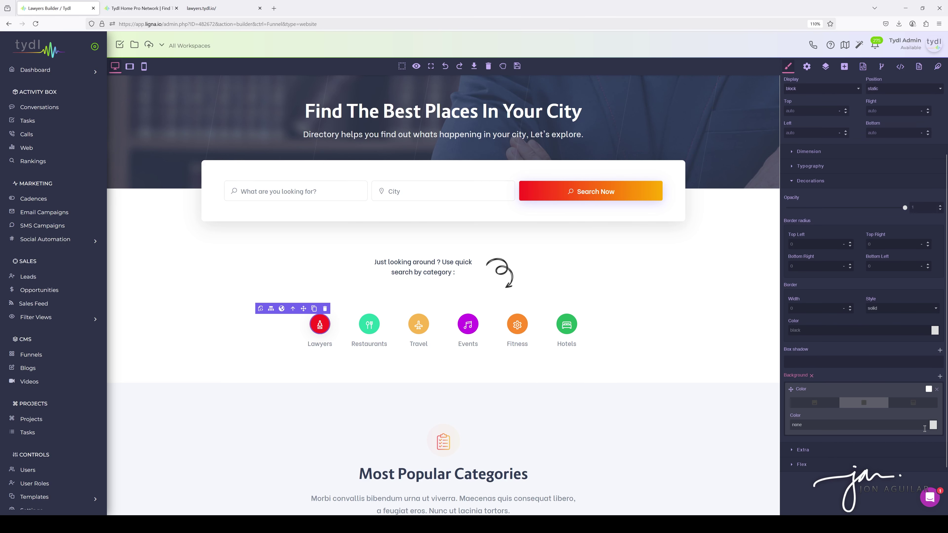
click(933, 425)
mouse_move(182, 60)
mouse_down()
mouse_move(183, 91)
mouse_move(148, 76)
mouse_up()
click(168, 67)
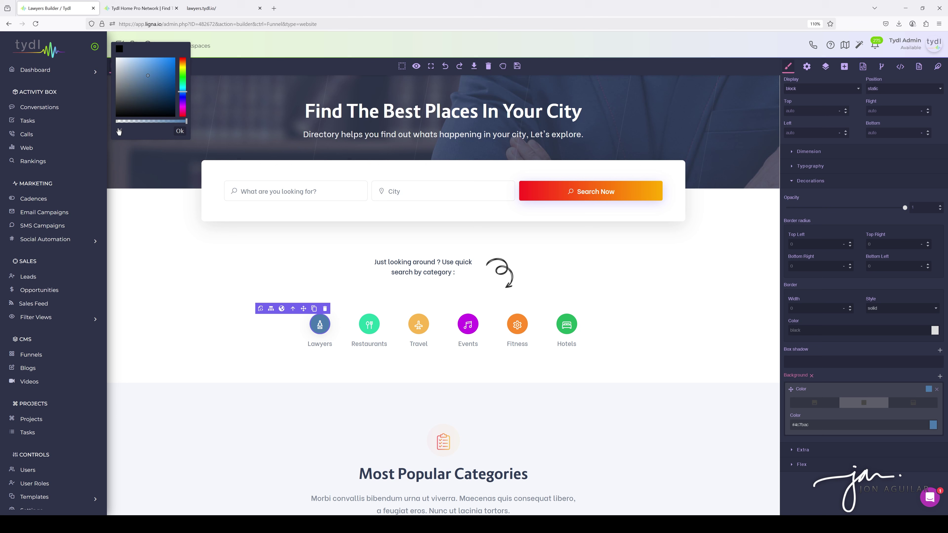
click(119, 131)
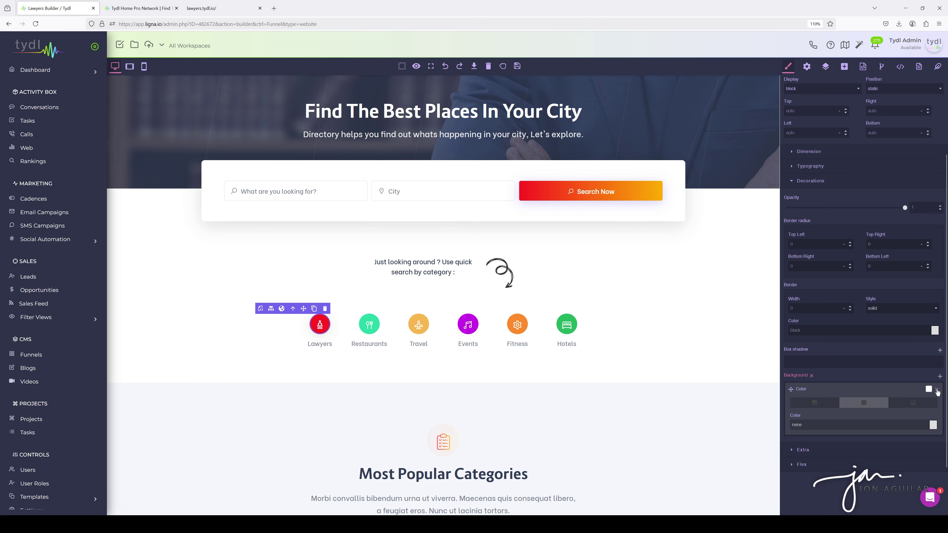
click(936, 389)
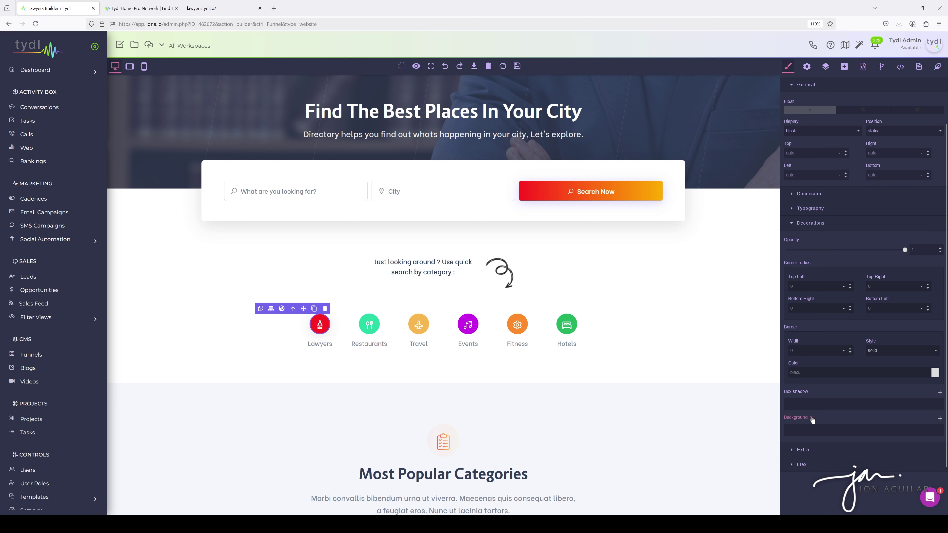
scroll(878, 374, up, 2)
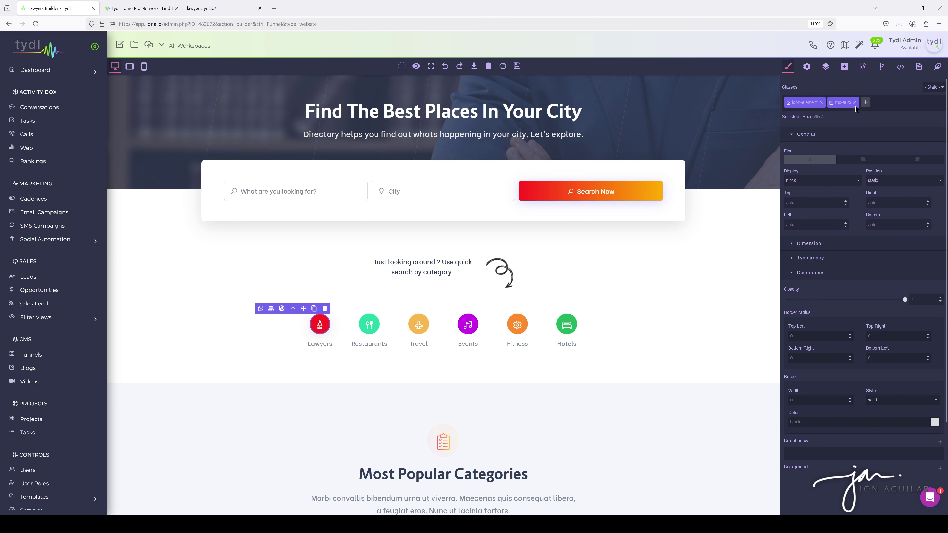
Try the bg-2 class on the Lawyers icon's circle and remove it again.
click(864, 103)
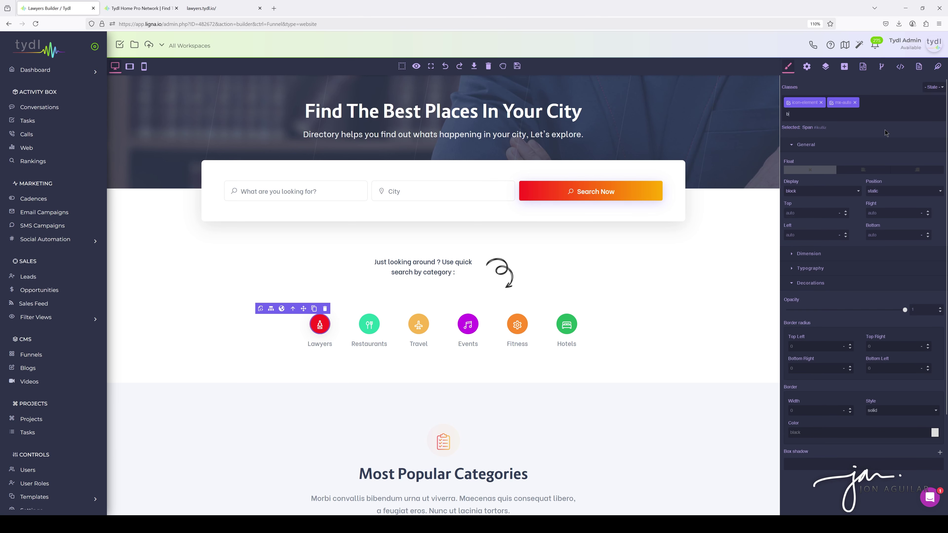
text(bg-2)
key(Return)
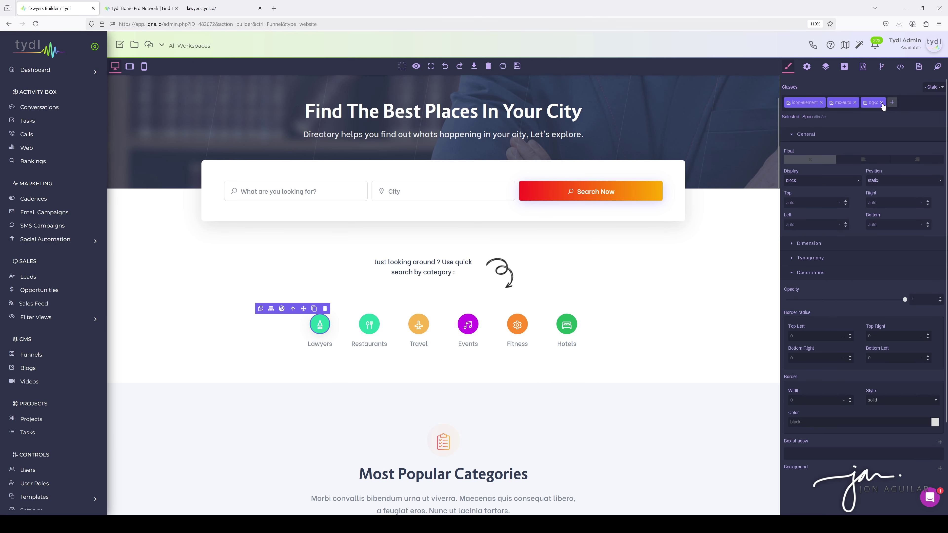
click(881, 102)
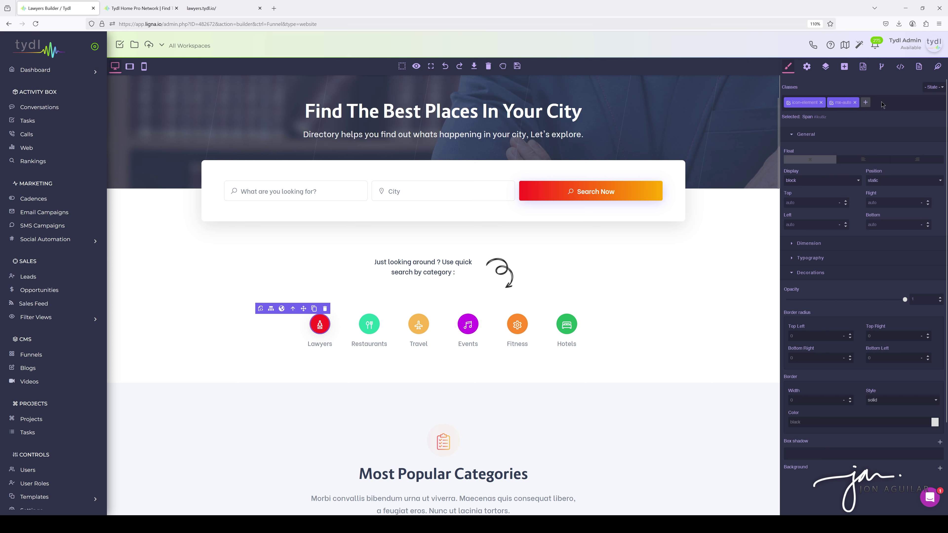
Restore the bg-1 class on the Lawyers icon's circle.
click(866, 104)
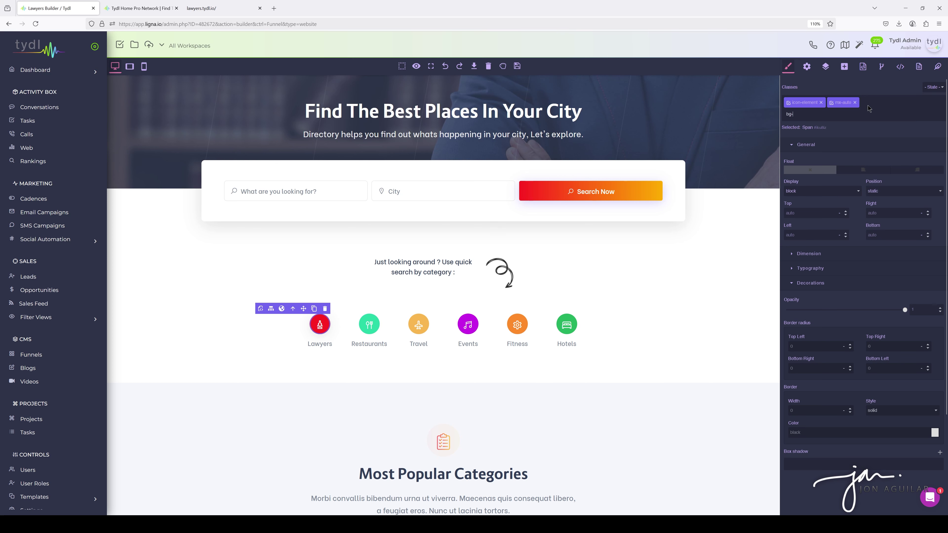
text(bg-1)
key(Return)
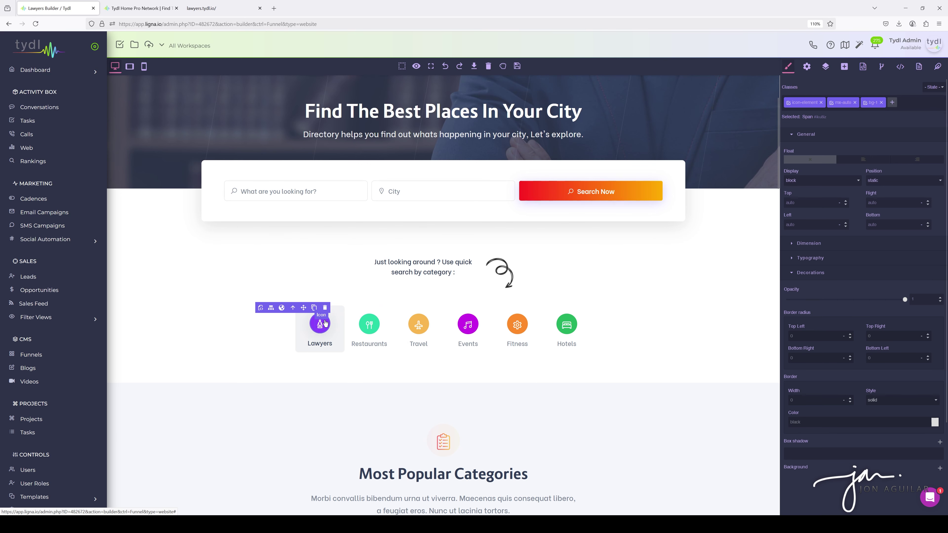
Select the Restaurants category icon and open its component settings.
click(362, 326)
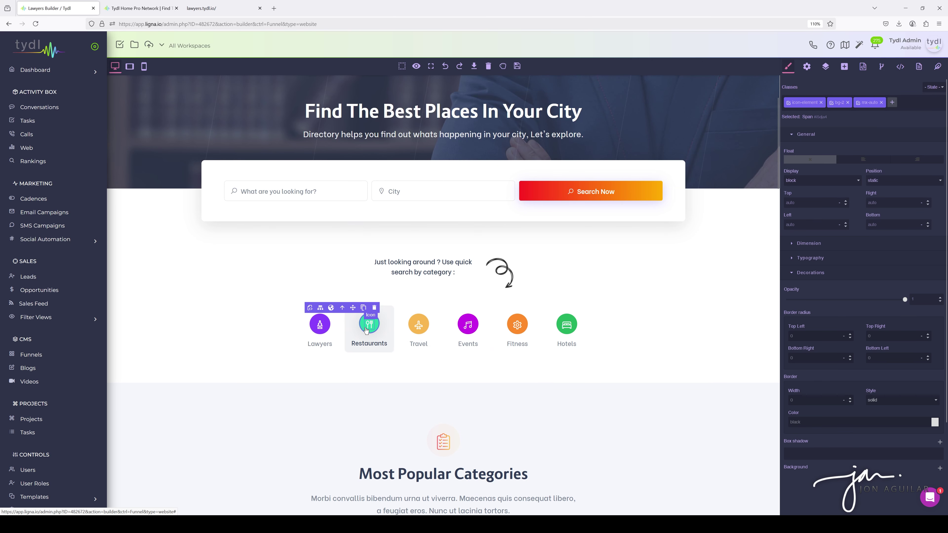
click(369, 325)
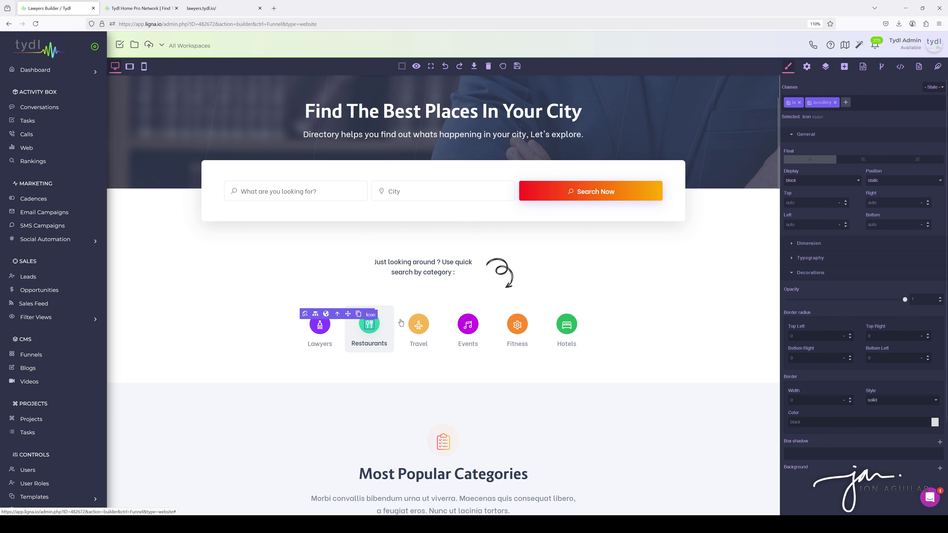
click(807, 67)
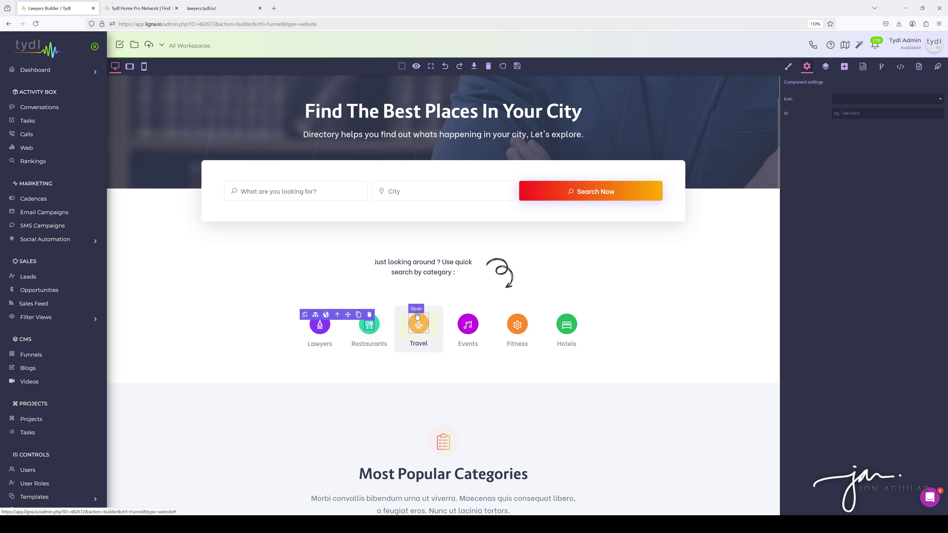
Try duplicating the Hotels category link and undo the copy.
click(547, 318)
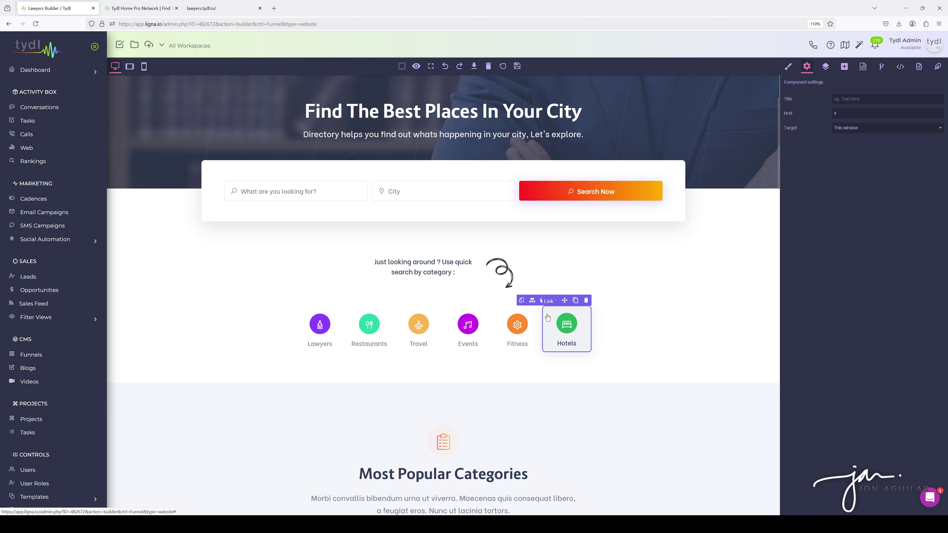
click(575, 302)
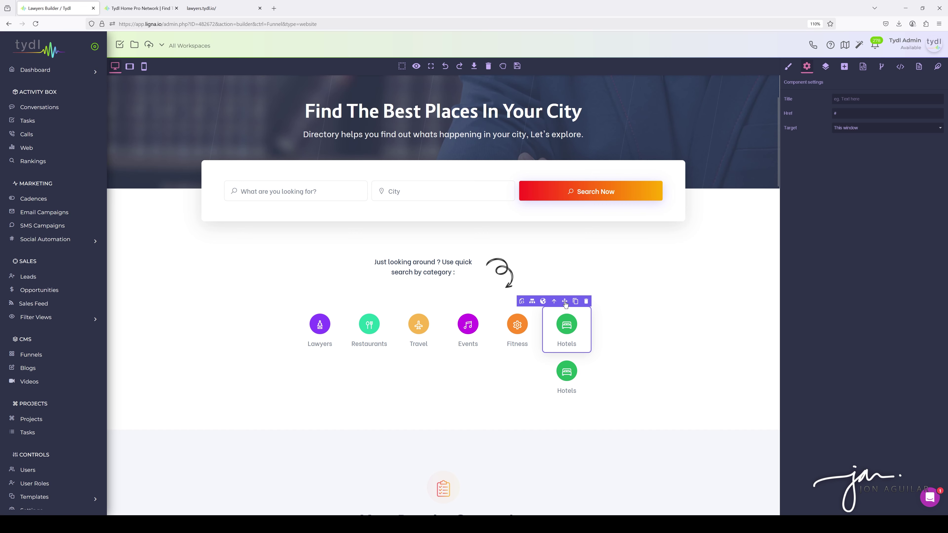
click(444, 66)
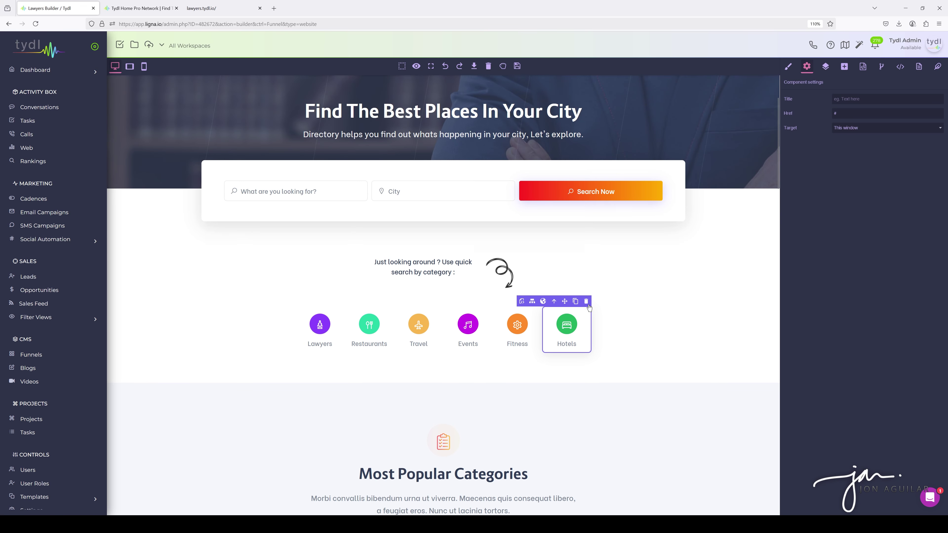
Examine how the Hotels link nests in the layer tree, up through its parent container to the category row.
click(554, 301)
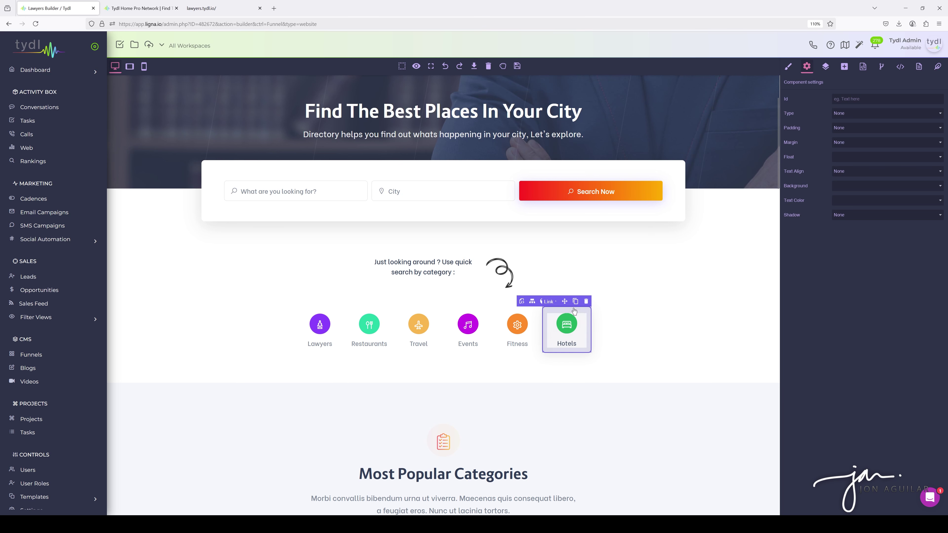
click(546, 316)
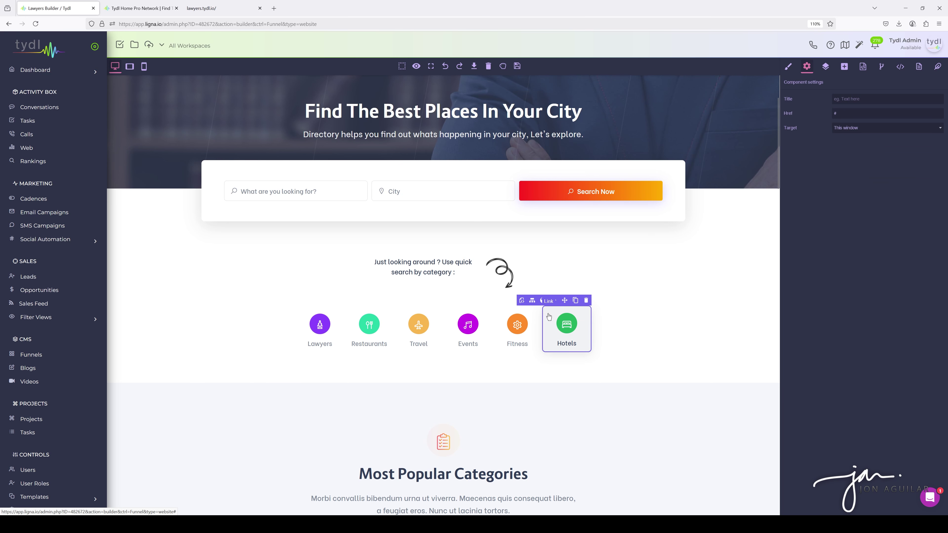
click(826, 67)
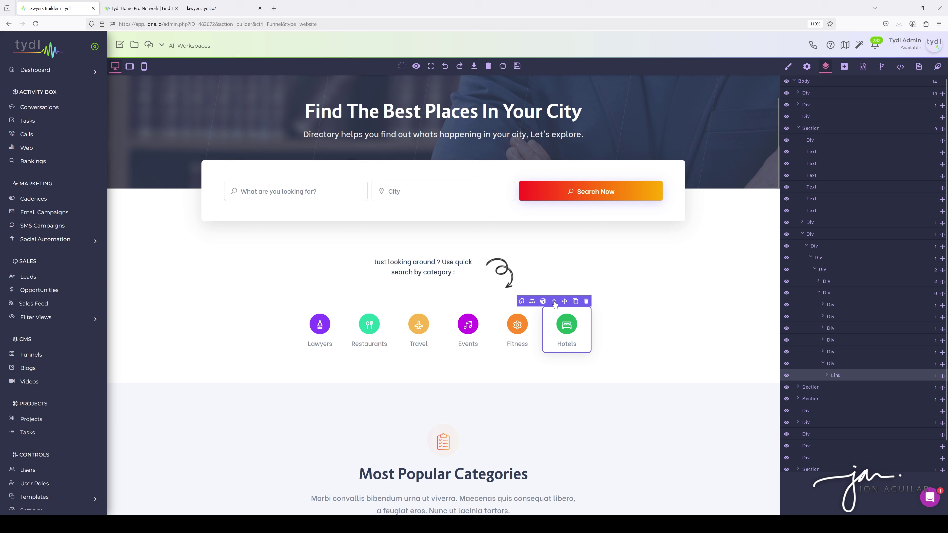
click(554, 302)
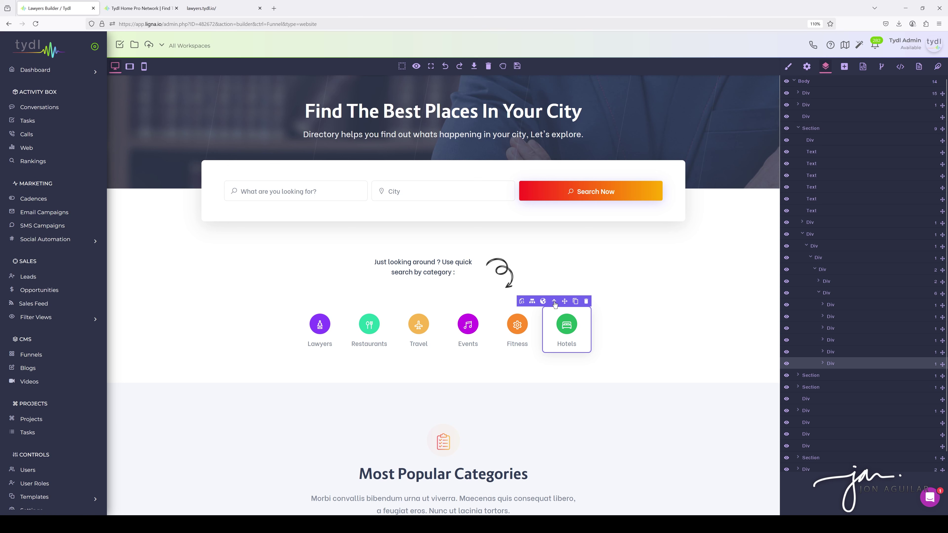
click(554, 302)
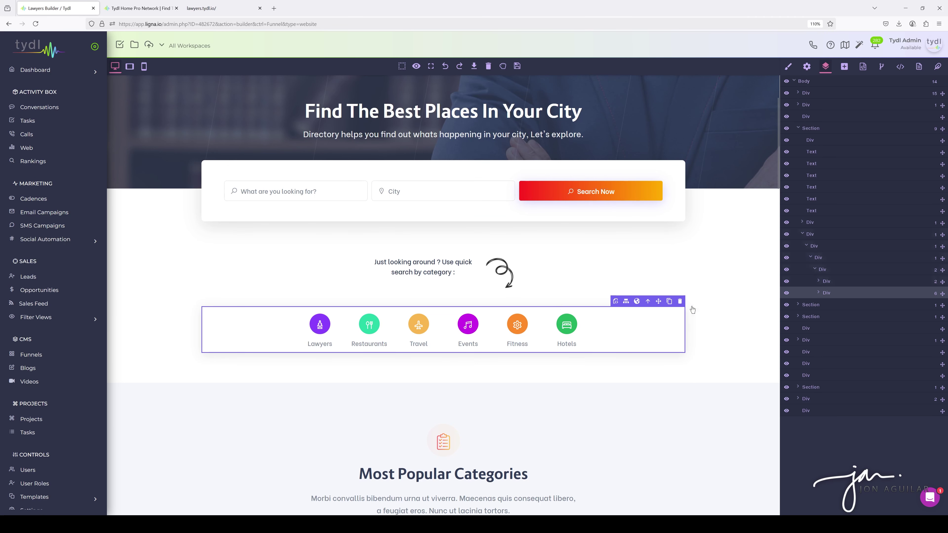
Check the Hotels link's parent container by hiding and showing it, and duplicate that container twice.
click(576, 330)
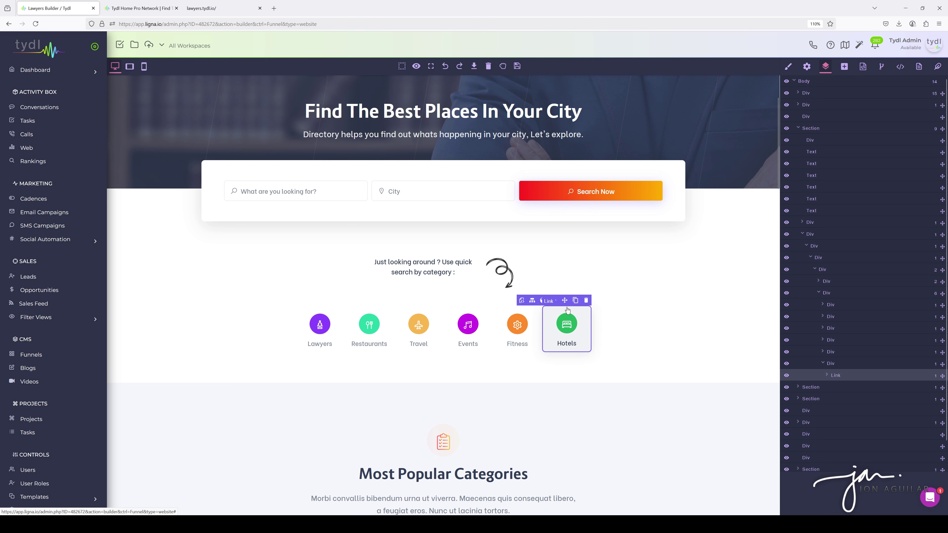
click(554, 302)
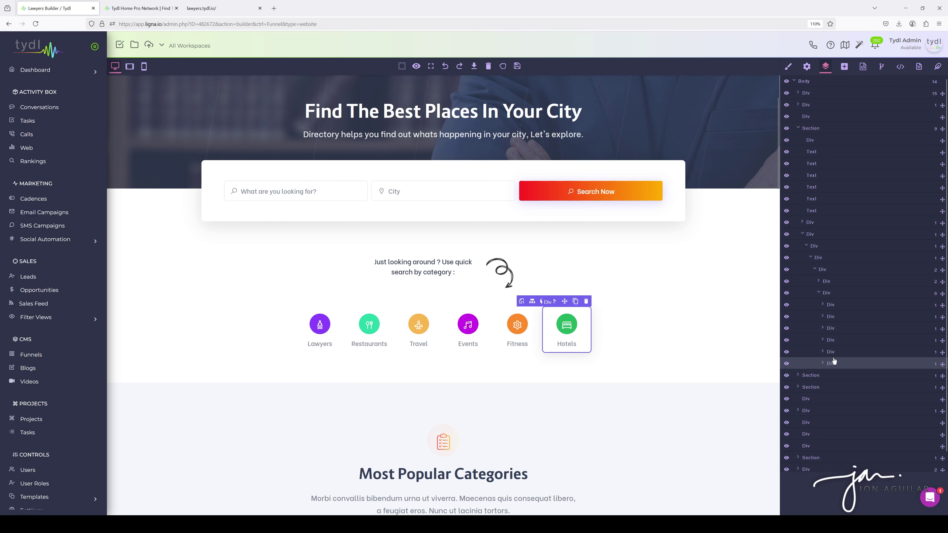
click(785, 364)
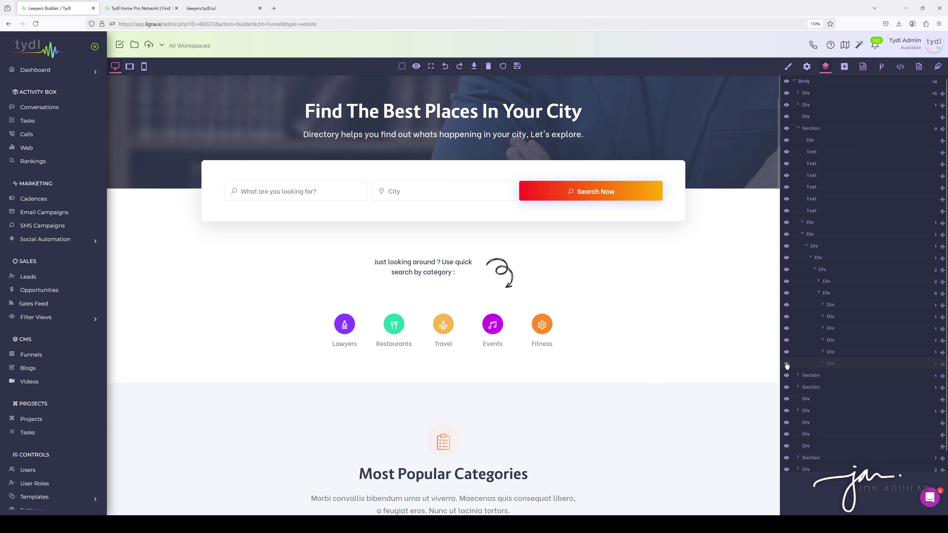
click(786, 364)
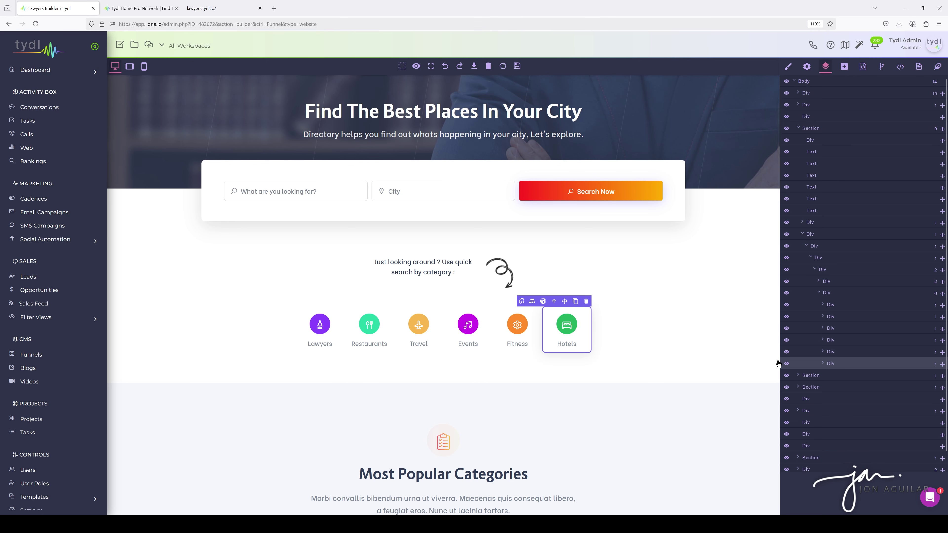
click(576, 301)
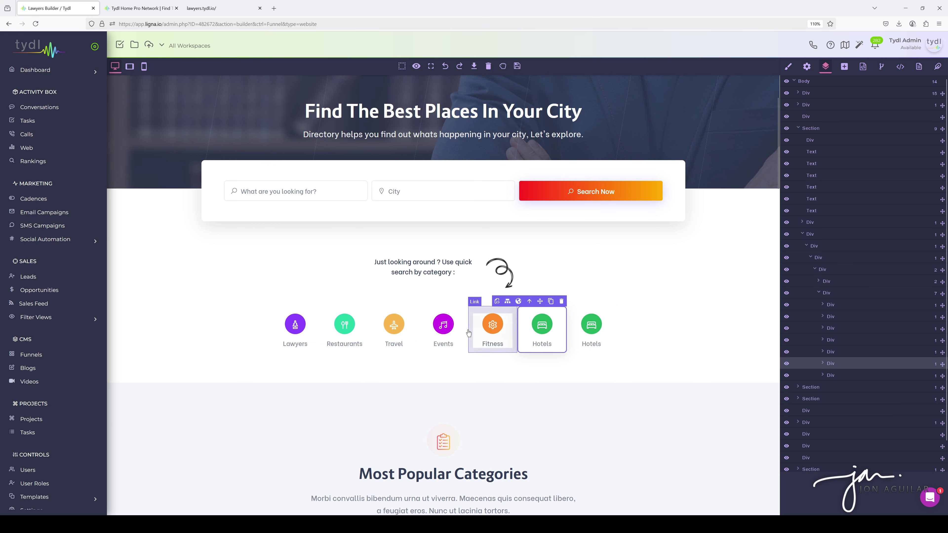
click(550, 301)
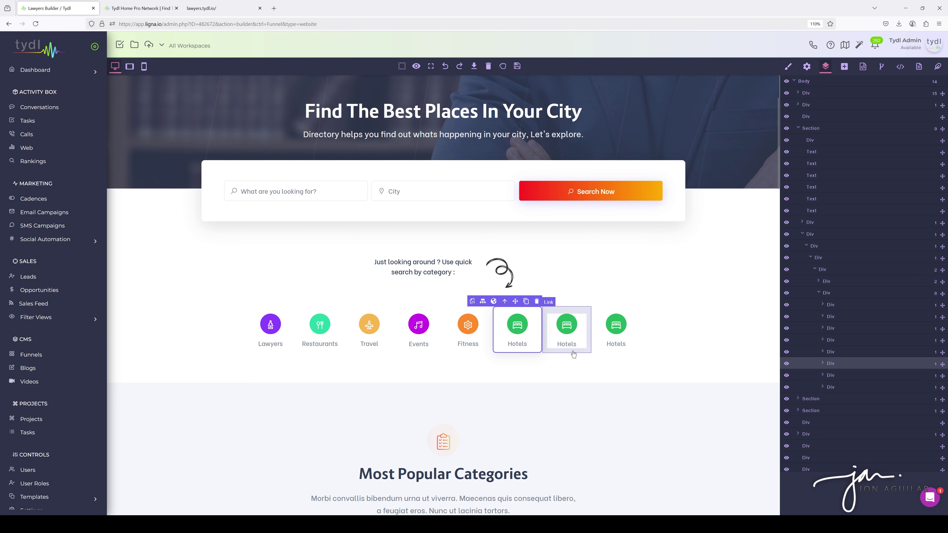
Select the container around the category search row, review its full HTML code and close the code view.
click(425, 265)
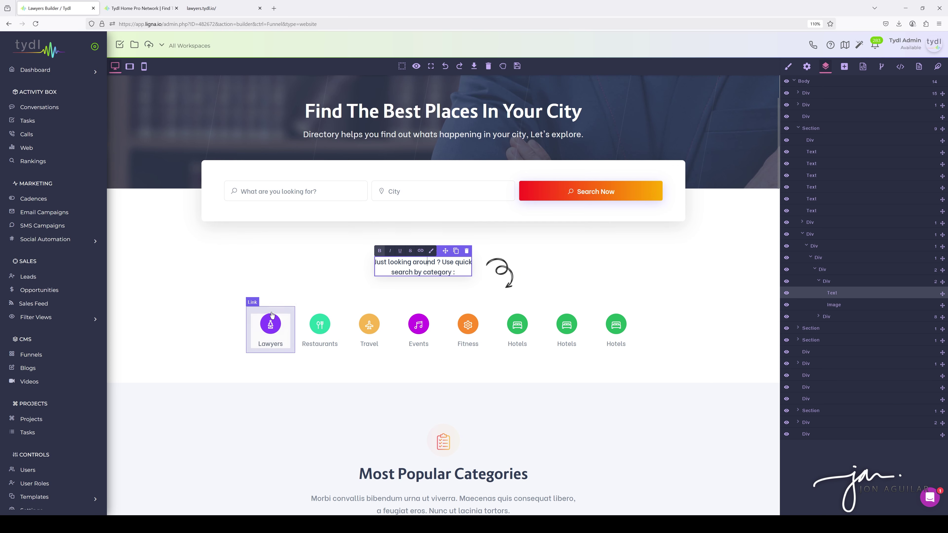
click(259, 299)
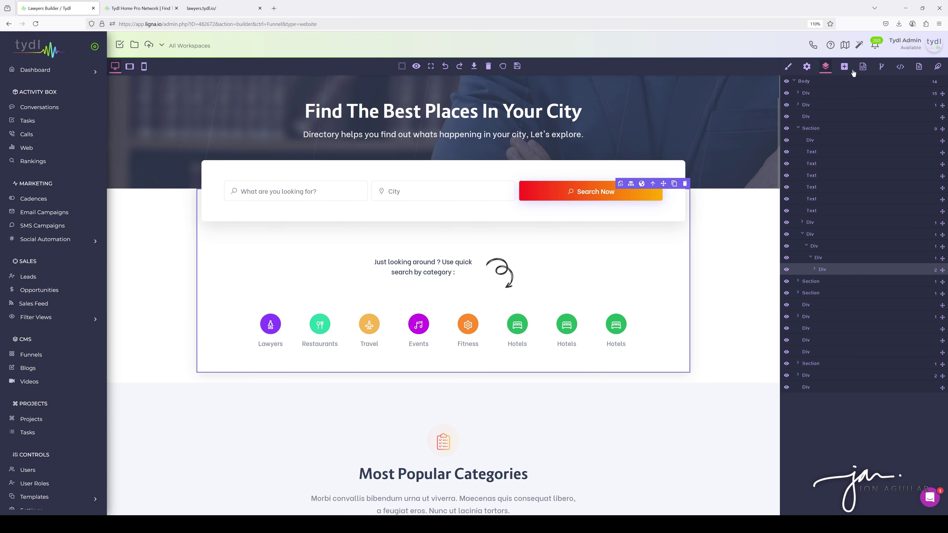
click(862, 67)
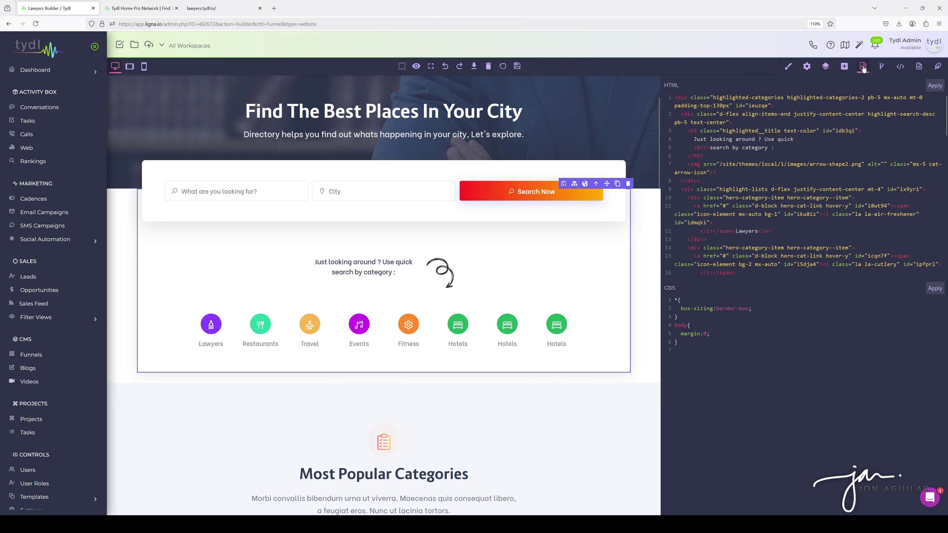
scroll(783, 193, down, 10)
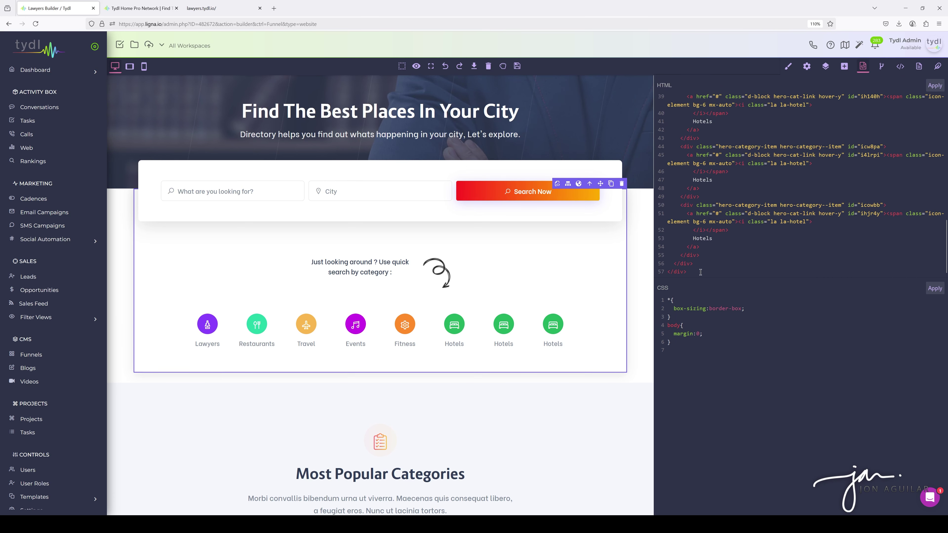
drag(700, 273, 666, 95)
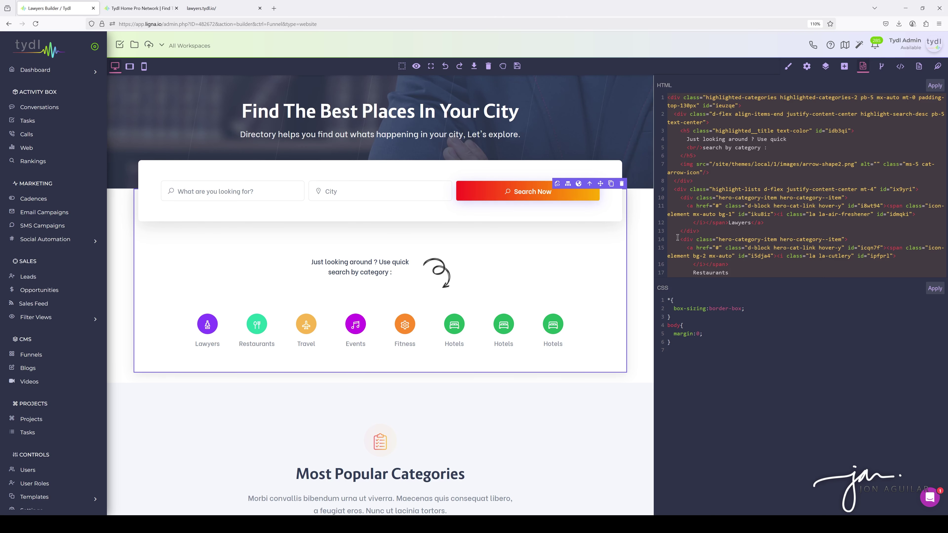
click(862, 68)
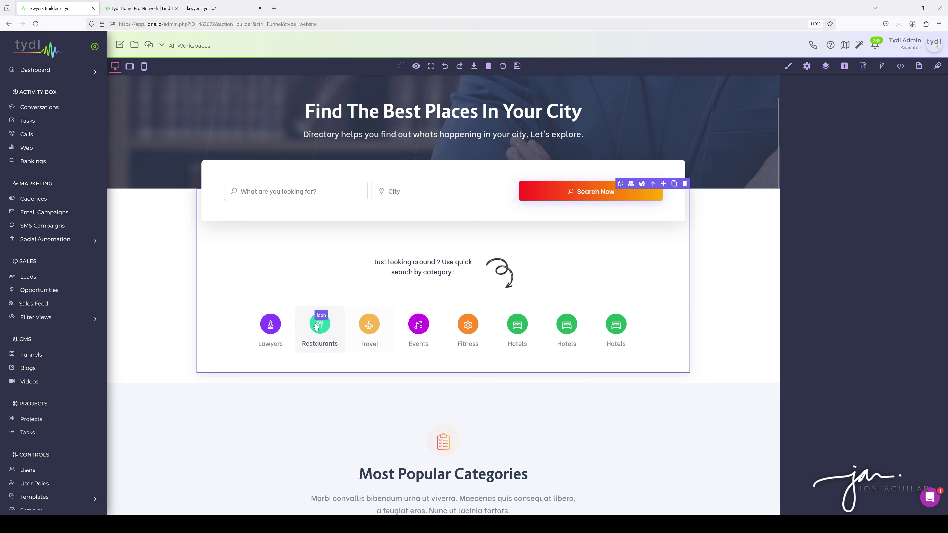
Open the link settings of the Restaurants category item in the quick search row.
click(308, 322)
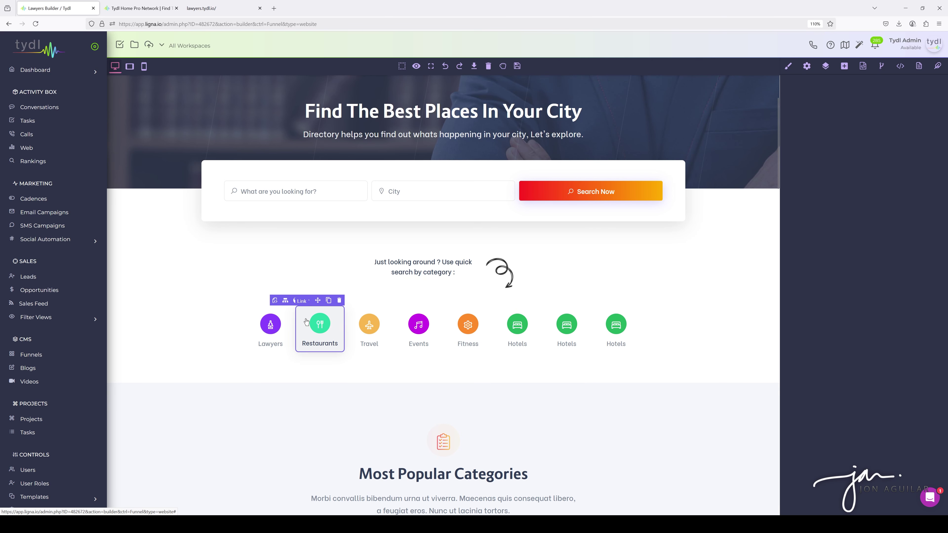
click(805, 67)
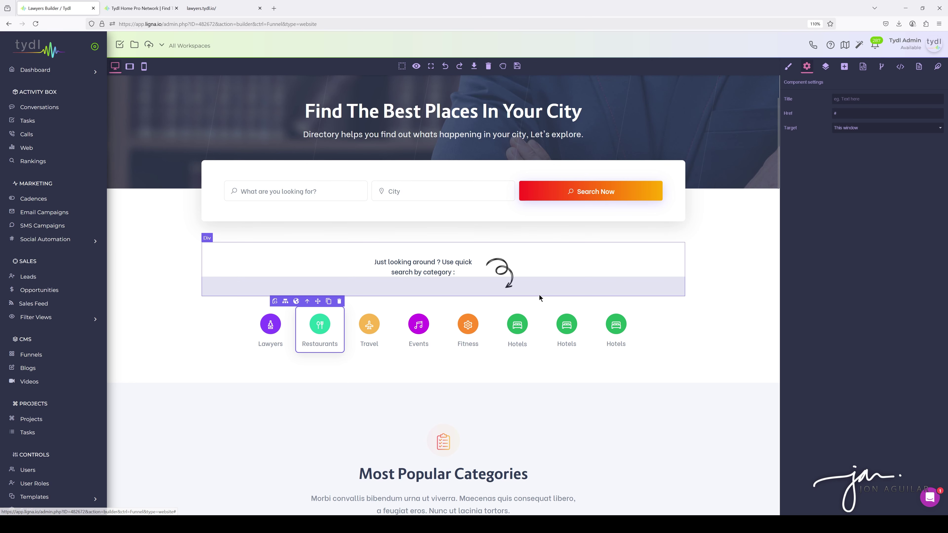
Select the image layer of the Restaurants card under Most Popular Categories, checking it by hiding and showing it.
scroll(539, 295, down, 3)
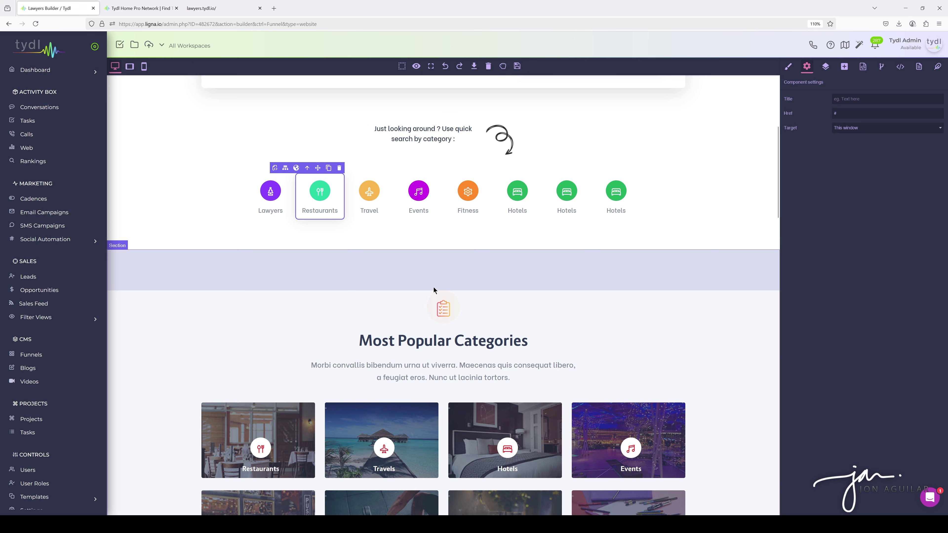
scroll(477, 276, down, 4)
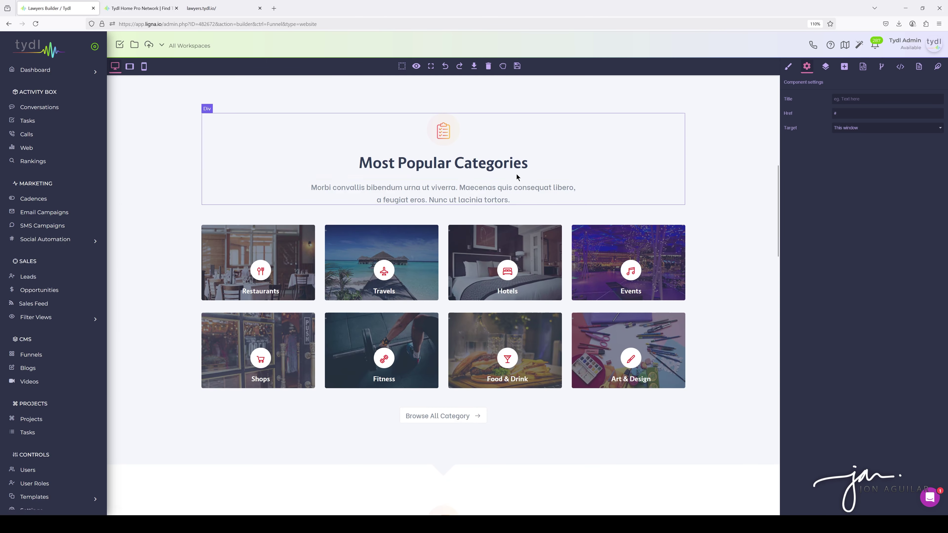
click(293, 250)
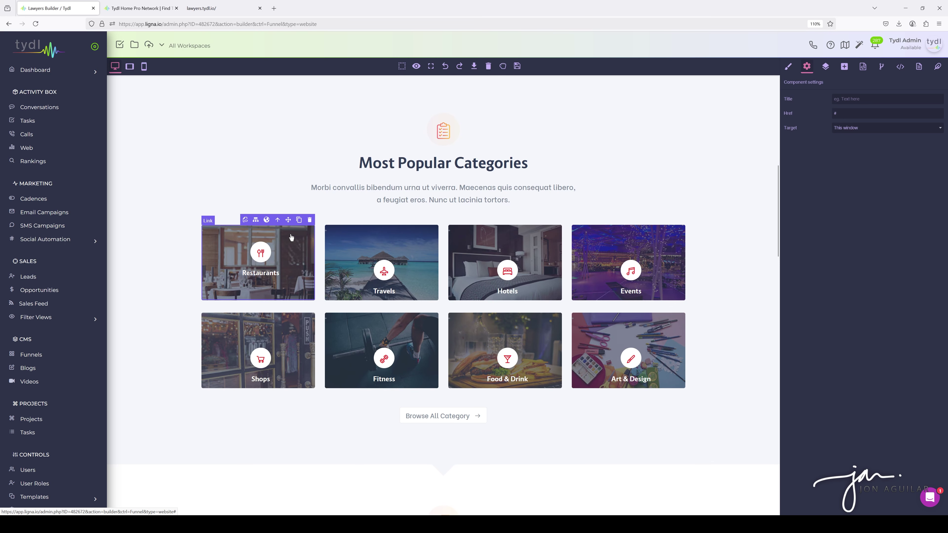
click(825, 66)
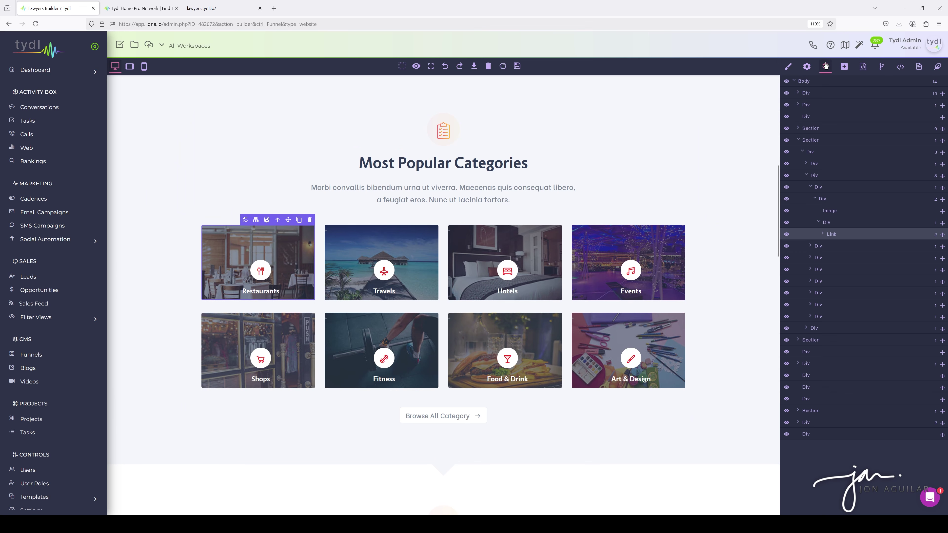
click(822, 234)
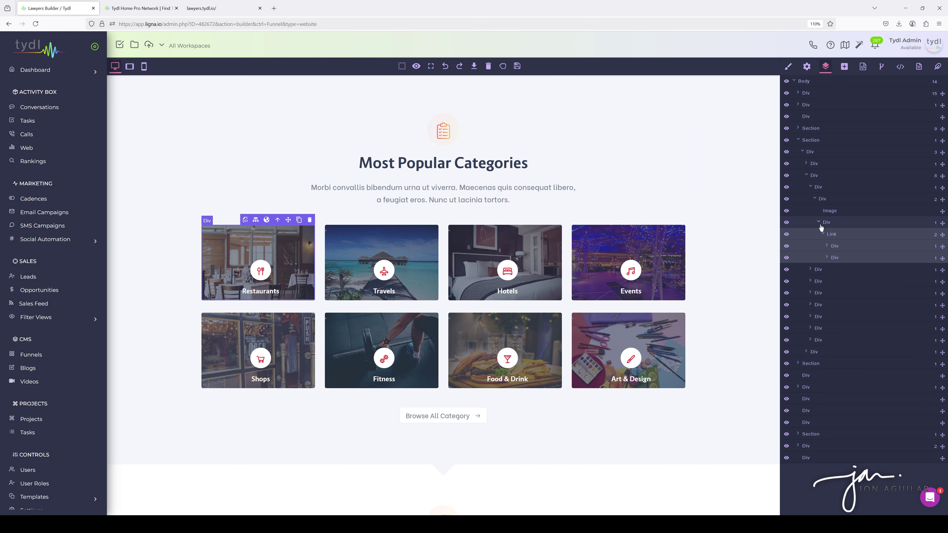
click(829, 213)
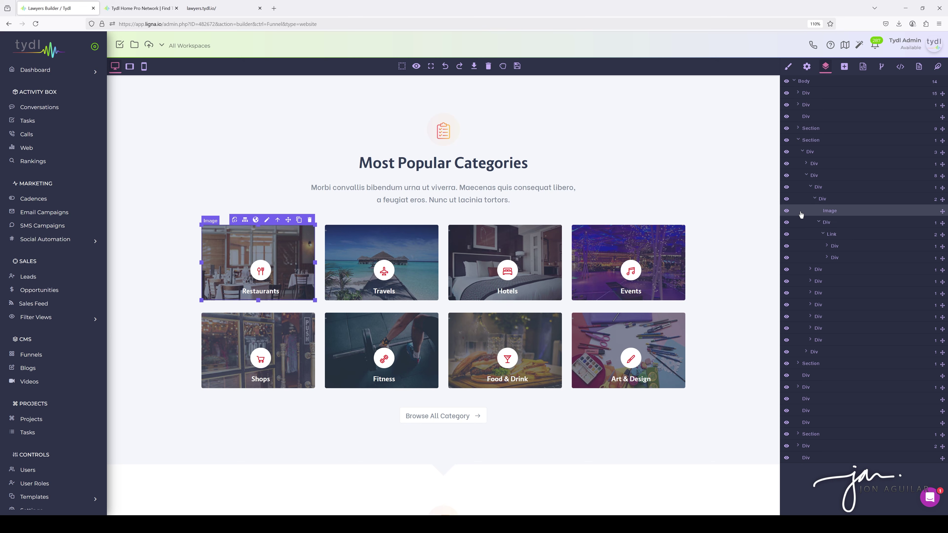
click(786, 211)
click(786, 211)
click(824, 214)
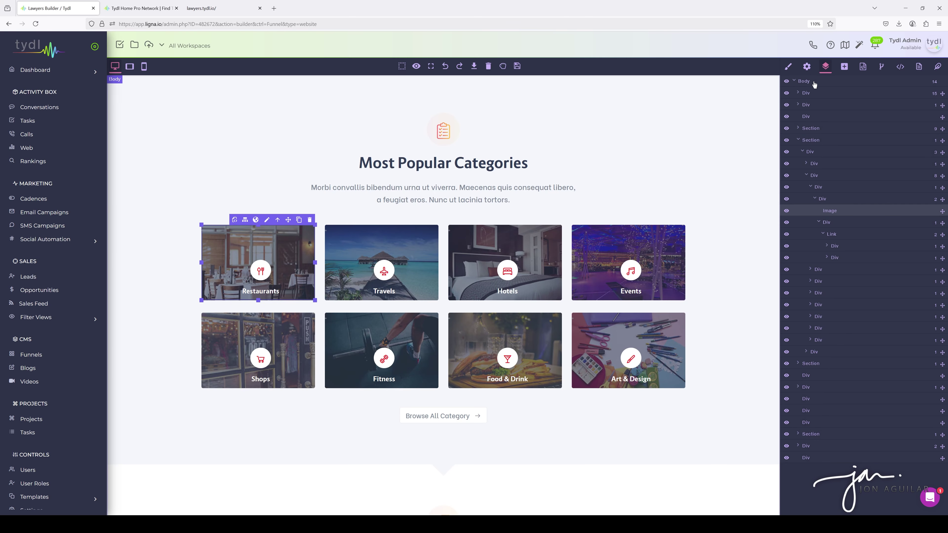
Replace the Restaurants card's image with the personal injury lawyer image from the lawyers folder under Home.
click(807, 67)
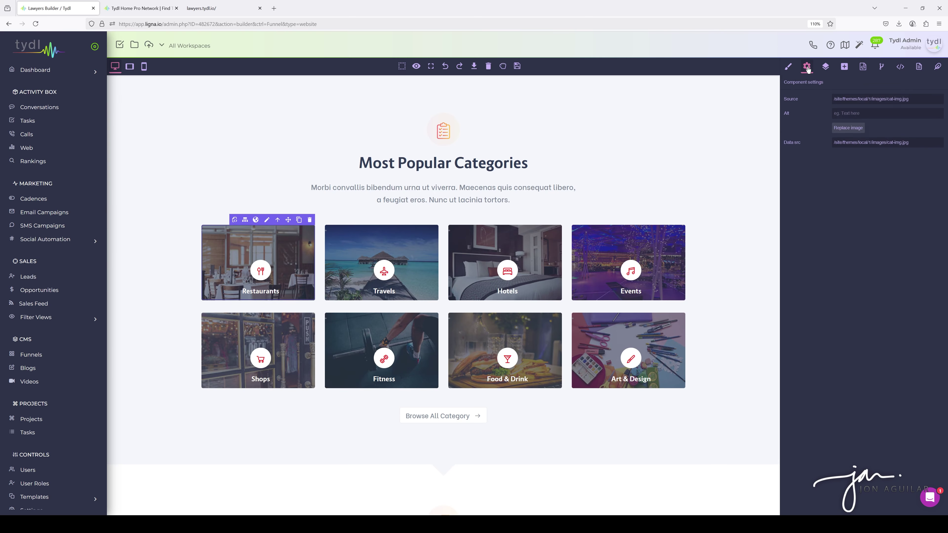
click(847, 128)
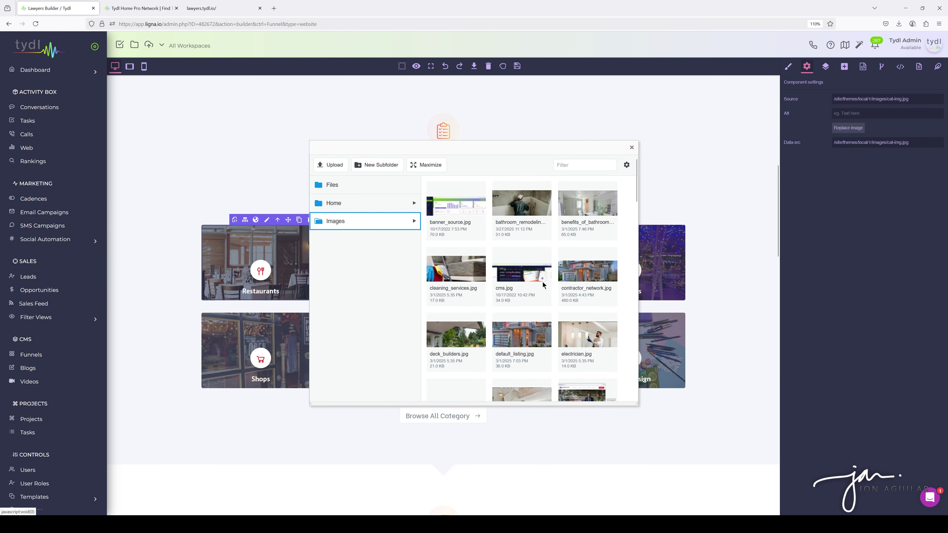
click(411, 204)
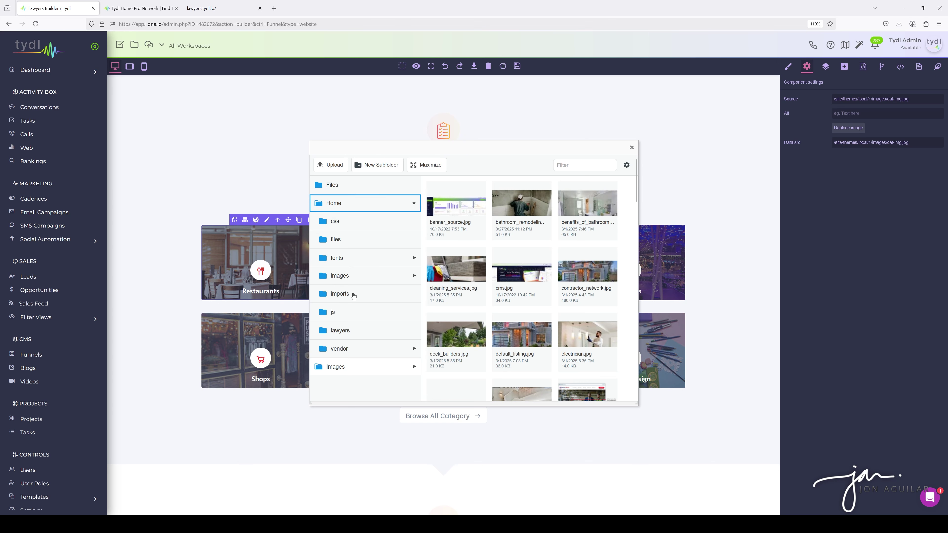
click(349, 332)
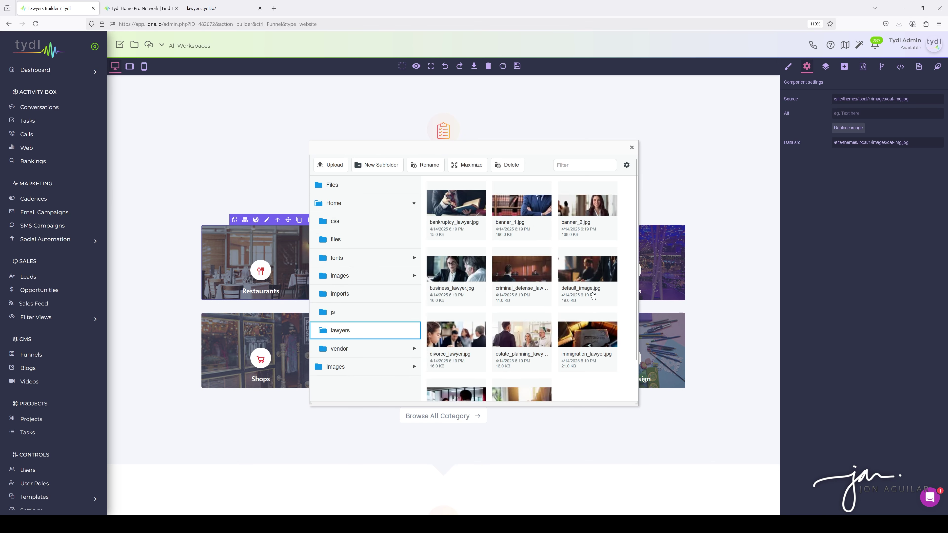
scroll(584, 276, down, 1)
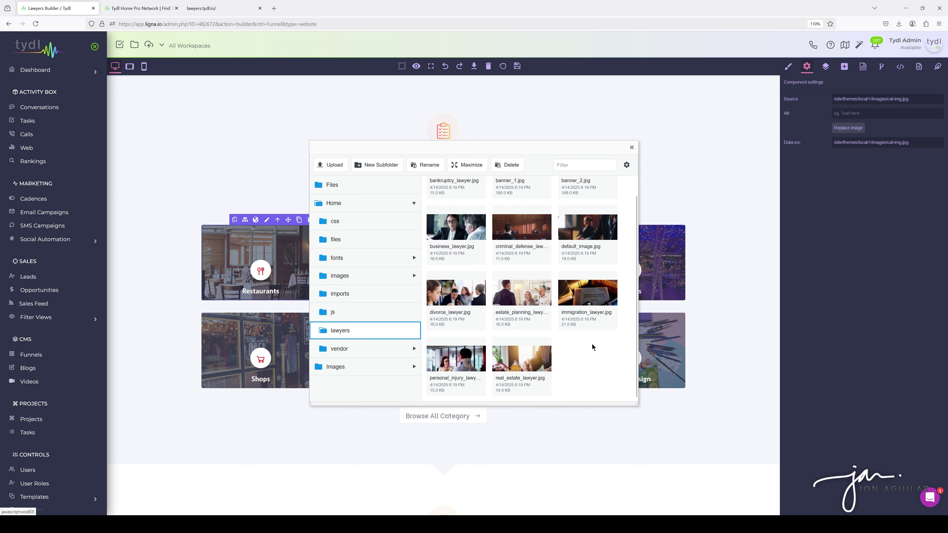
double_click(465, 365)
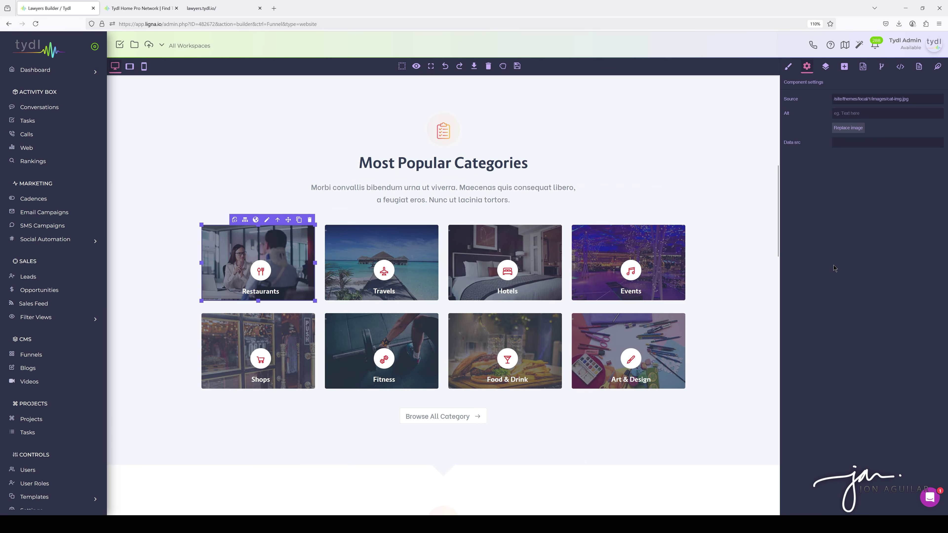
Open bankruptcy_lawyer.jpg in the file manager's image editor, examine its resize and crop options, and exit without choosing an image.
click(319, 273)
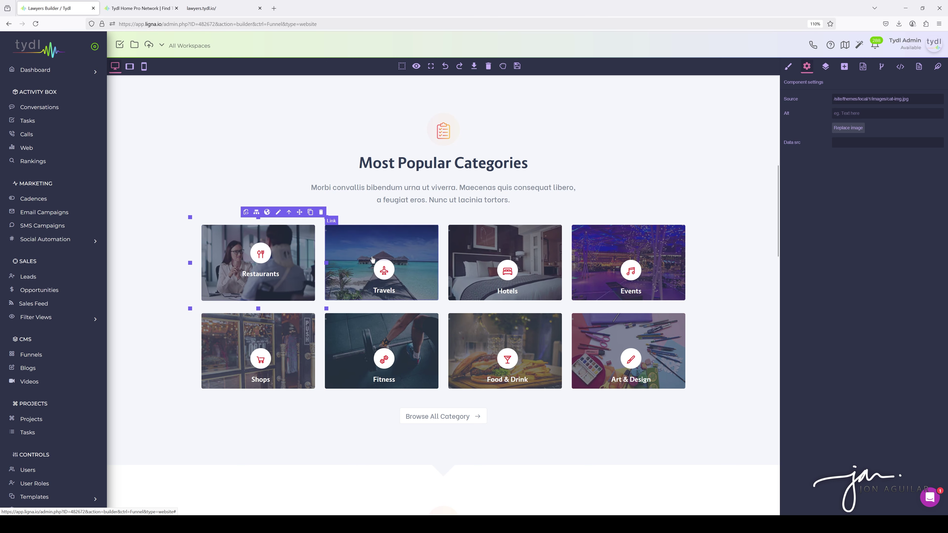
click(227, 238)
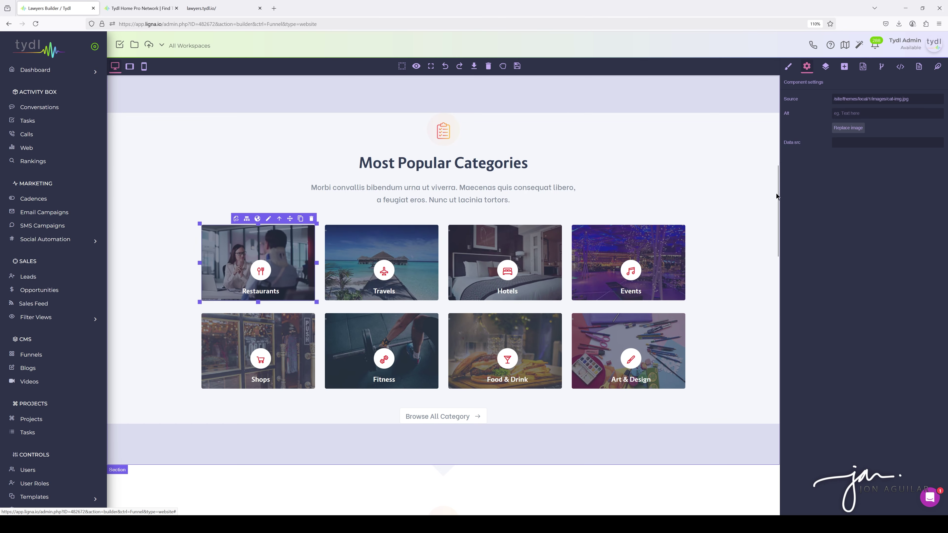
click(848, 127)
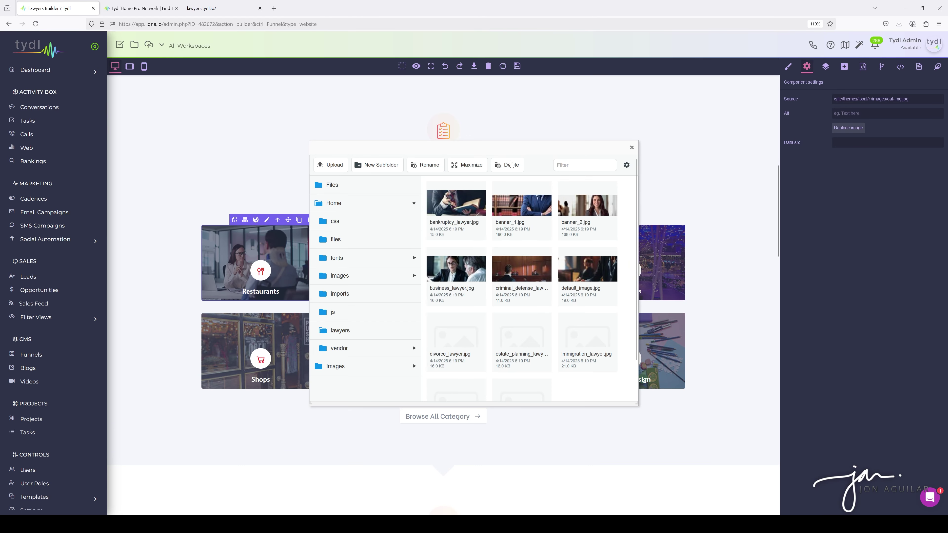
click(467, 208)
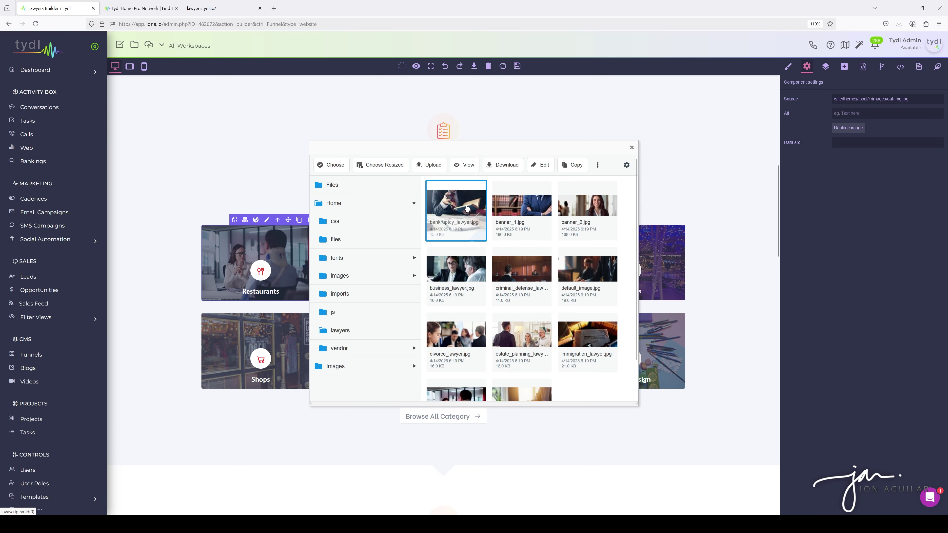
click(545, 165)
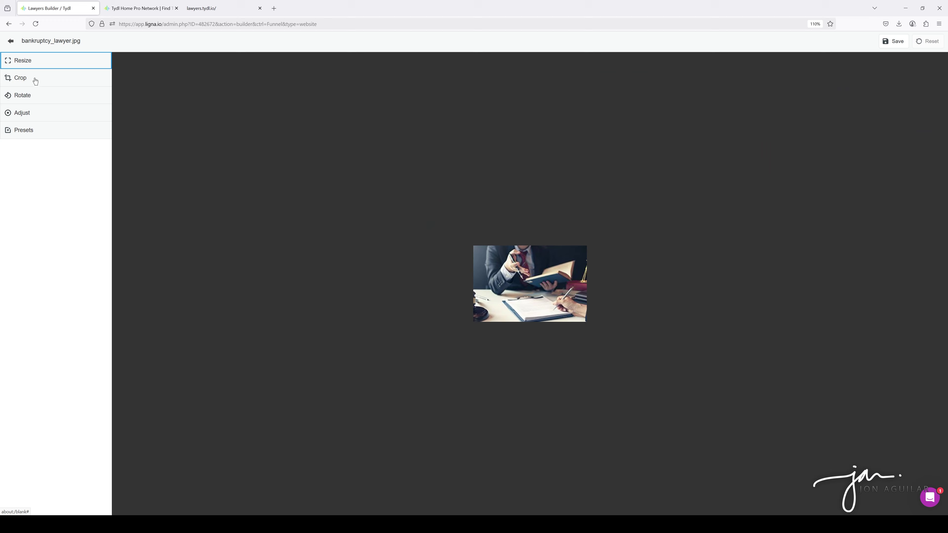
click(27, 66)
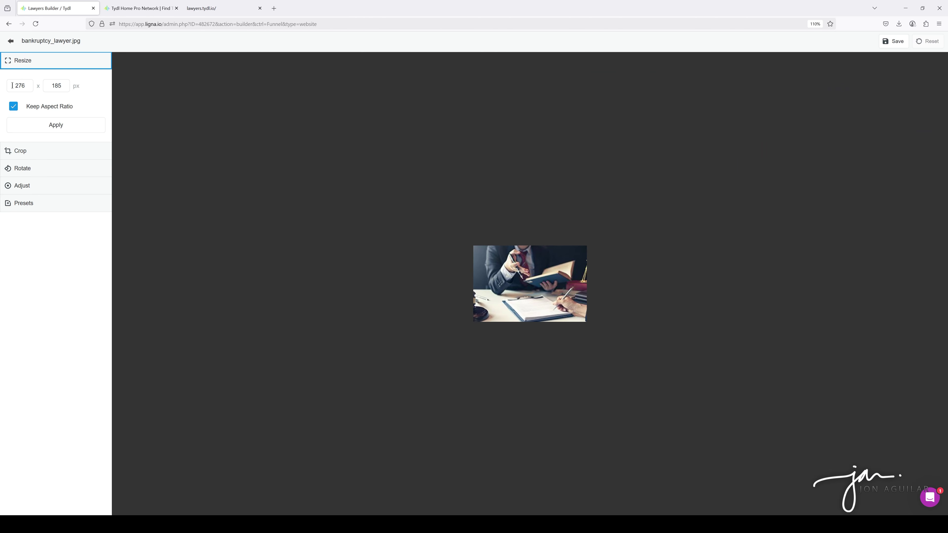
click(35, 151)
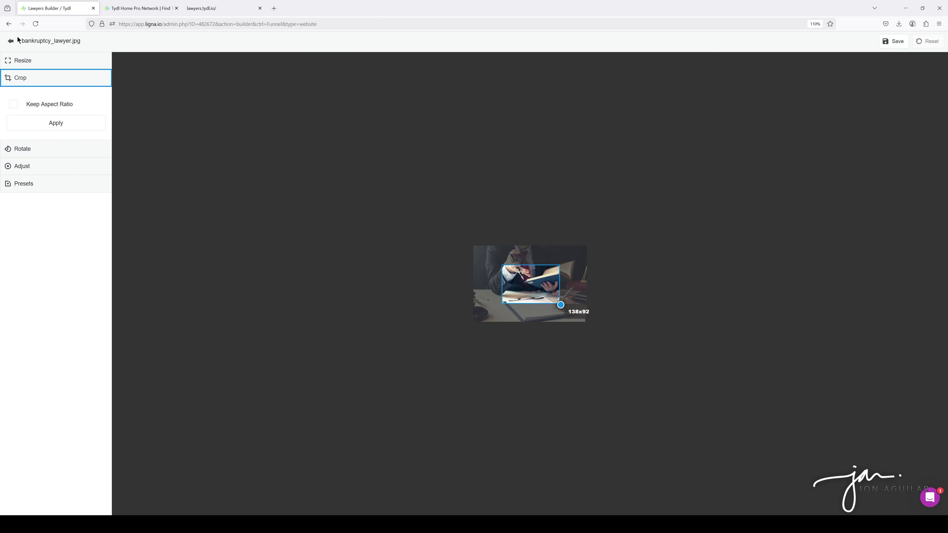
click(11, 41)
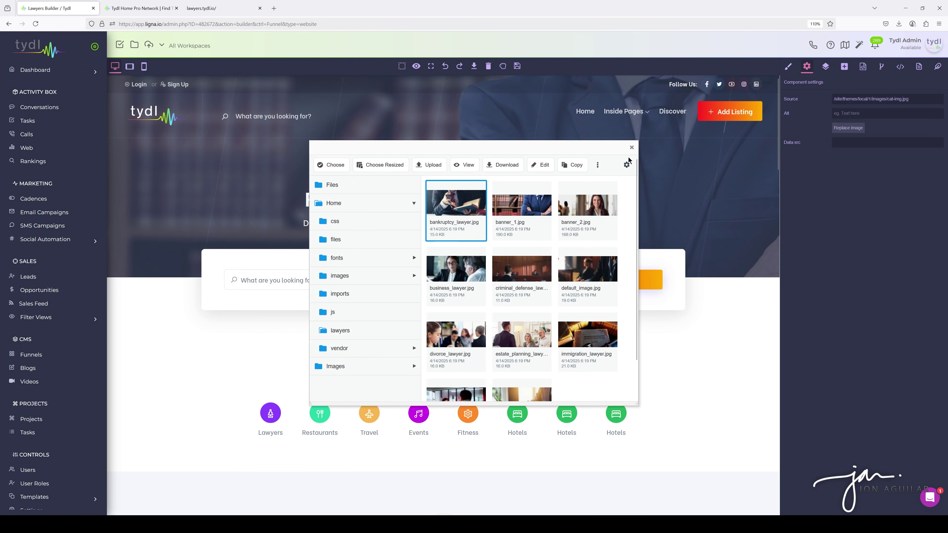
click(631, 148)
scroll(456, 277, down, 10)
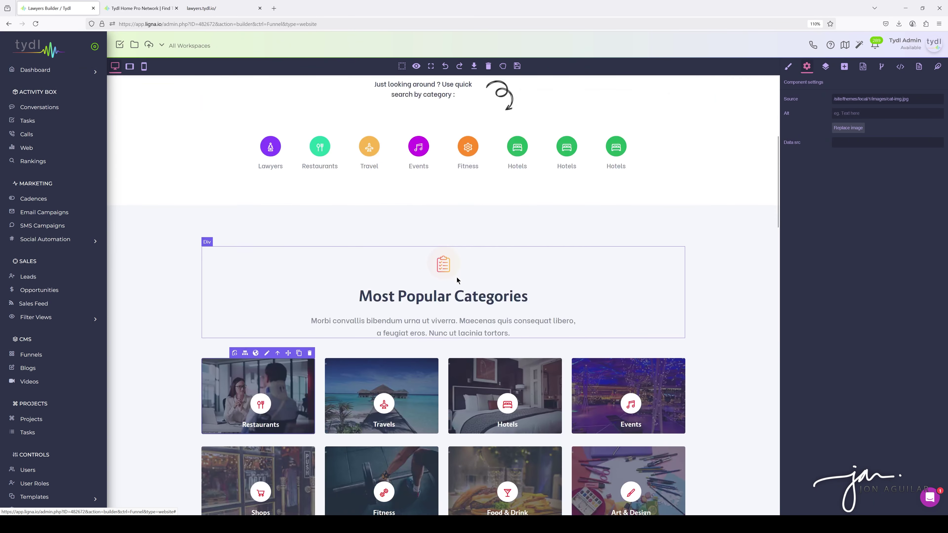
click(349, 205)
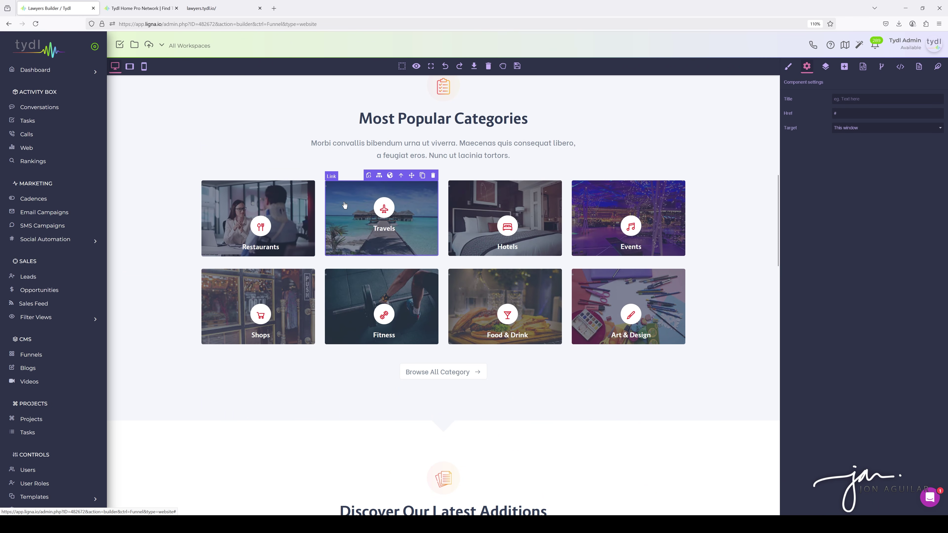
click(825, 67)
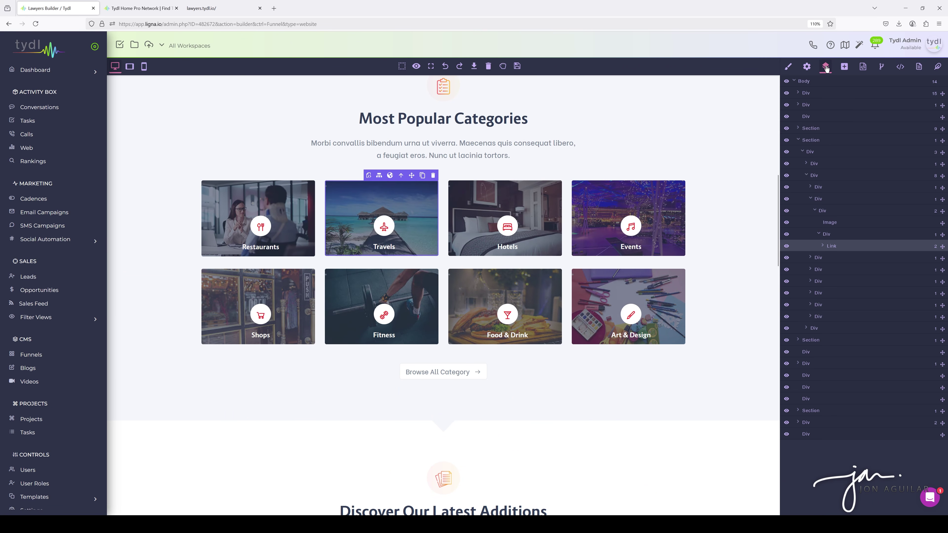
click(830, 223)
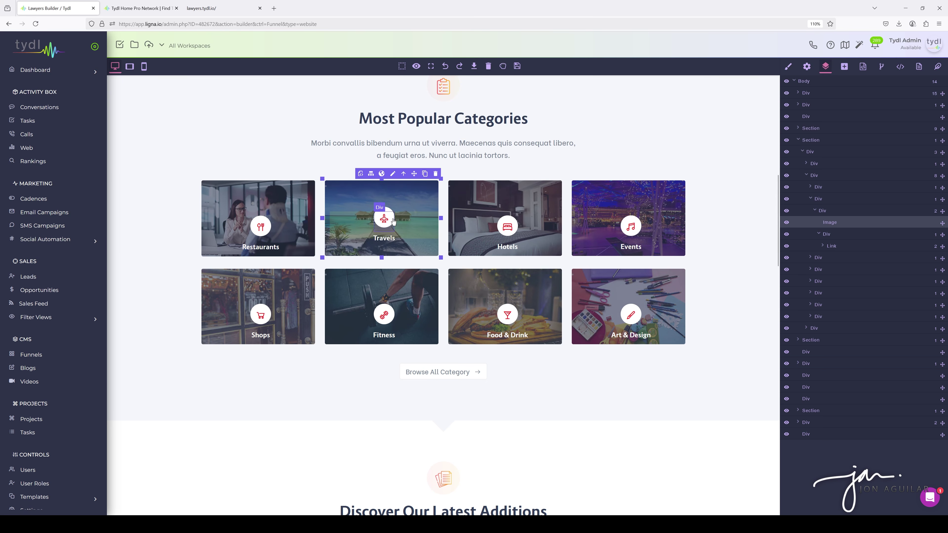
click(806, 66)
click(858, 129)
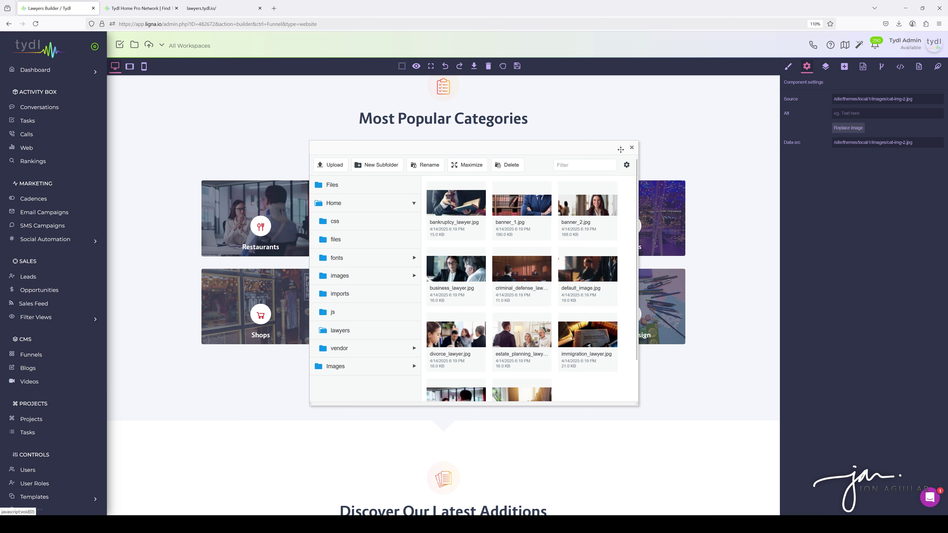
click(632, 147)
Select the Travels card's image layer, checking it by hiding and showing it, and replace its image with the estate planning lawyer image.
click(333, 214)
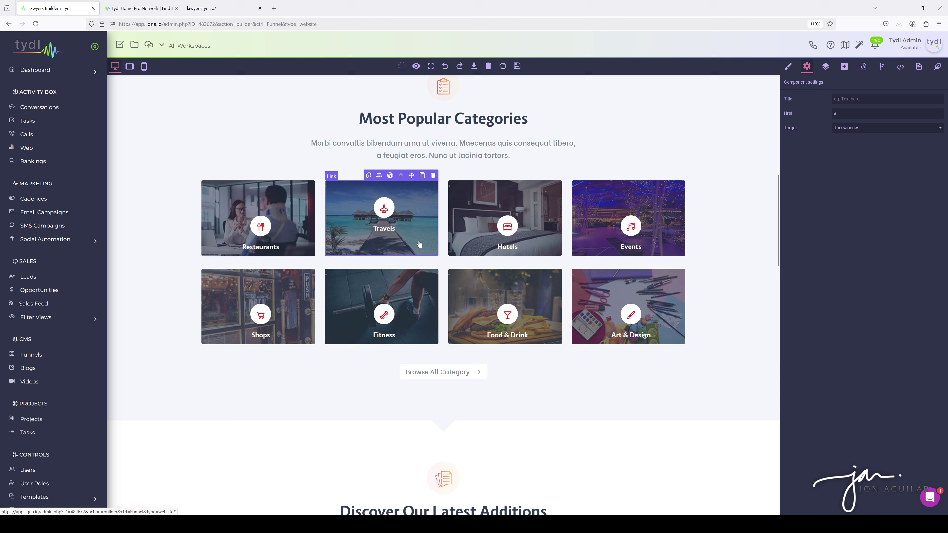
click(825, 66)
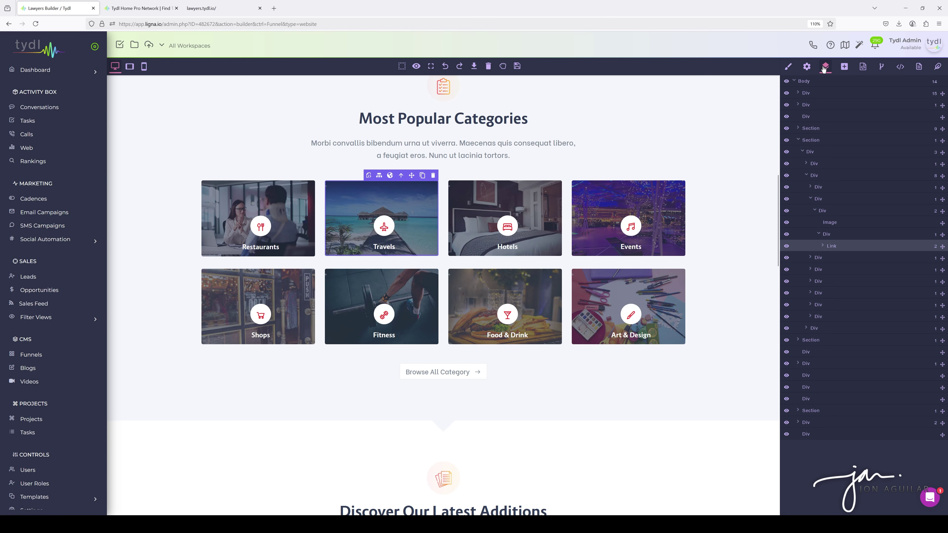
click(824, 224)
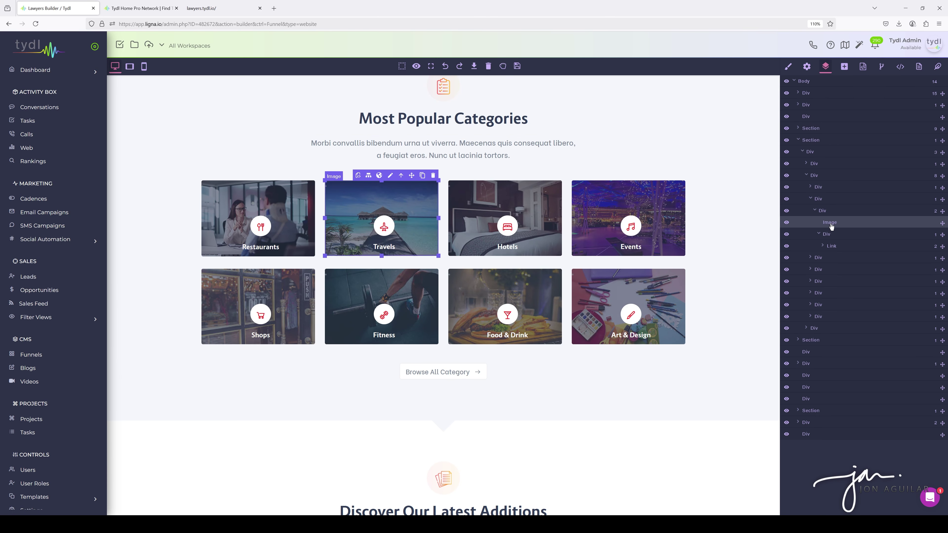
click(786, 224)
click(787, 223)
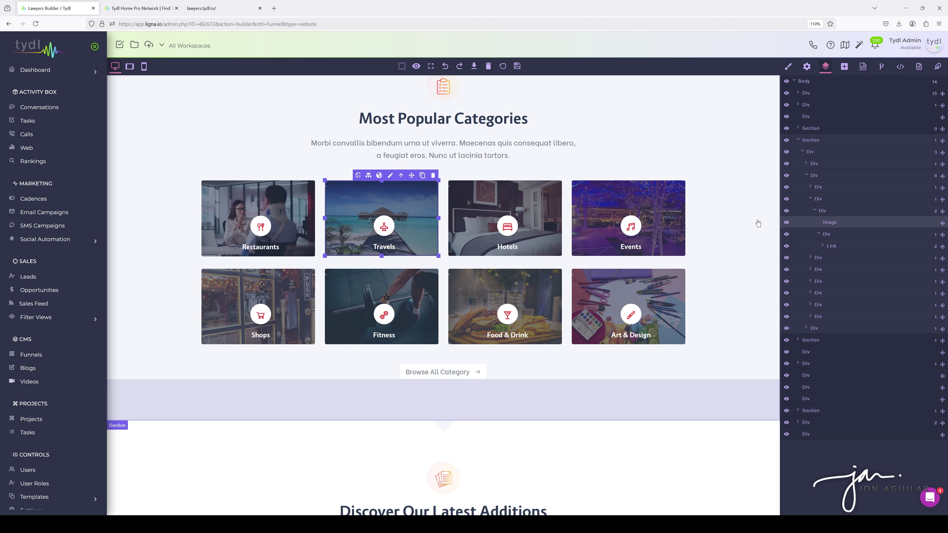
click(806, 66)
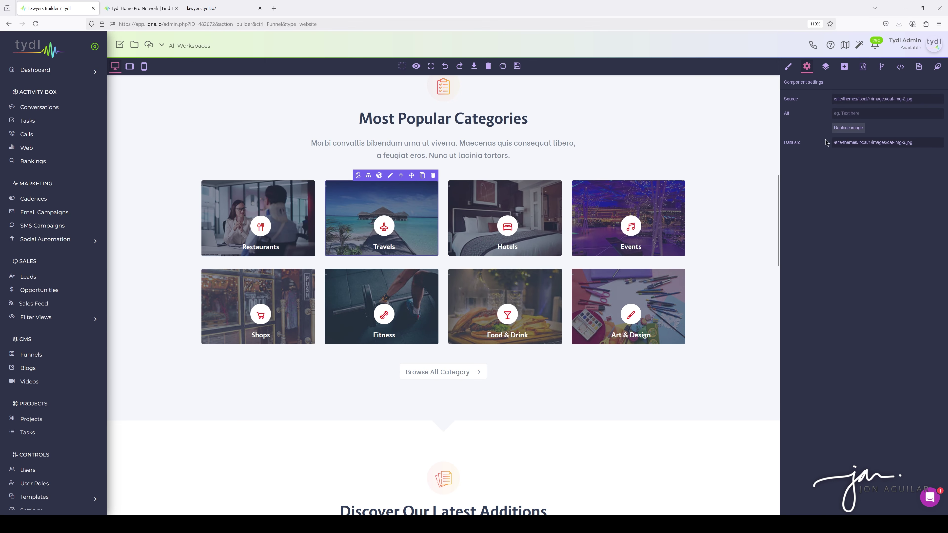
click(854, 129)
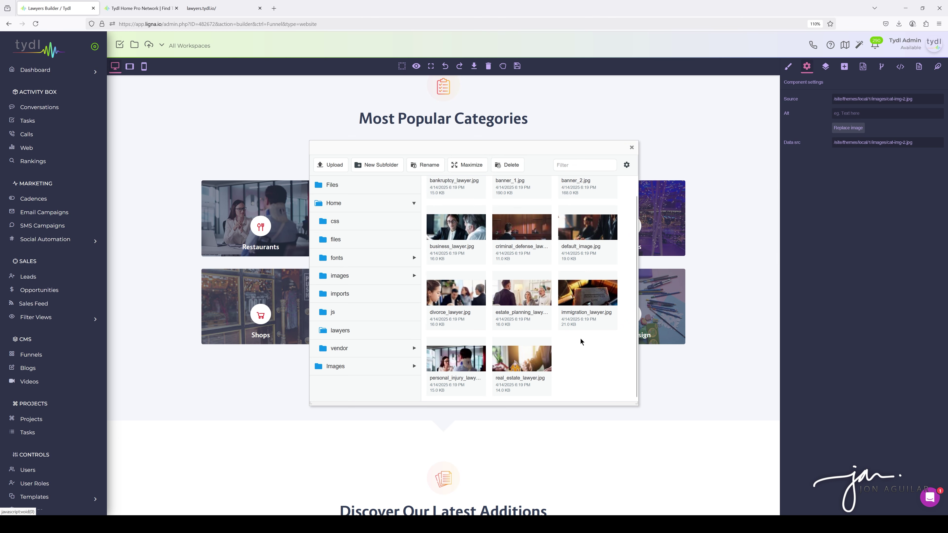
double_click(522, 305)
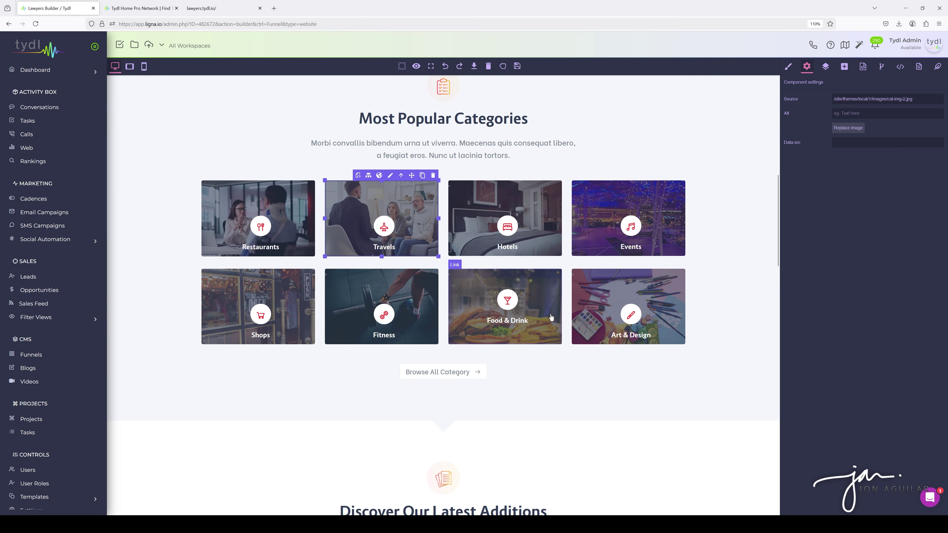
Inspect the listing card's photo under Discover Our Latest Additions, and check its second image layer by hiding and showing it.
scroll(550, 318, down, 3)
scroll(546, 314, up, 4)
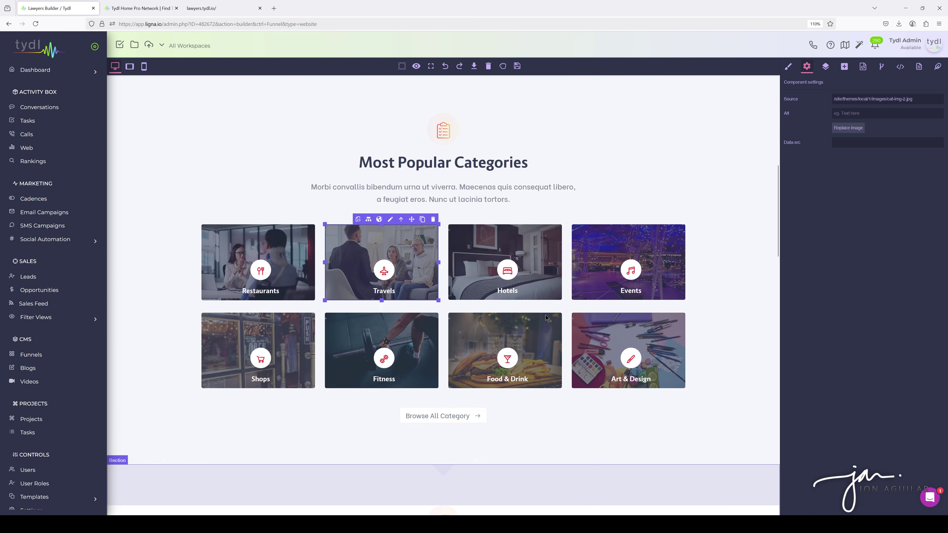
scroll(533, 296, down, 8)
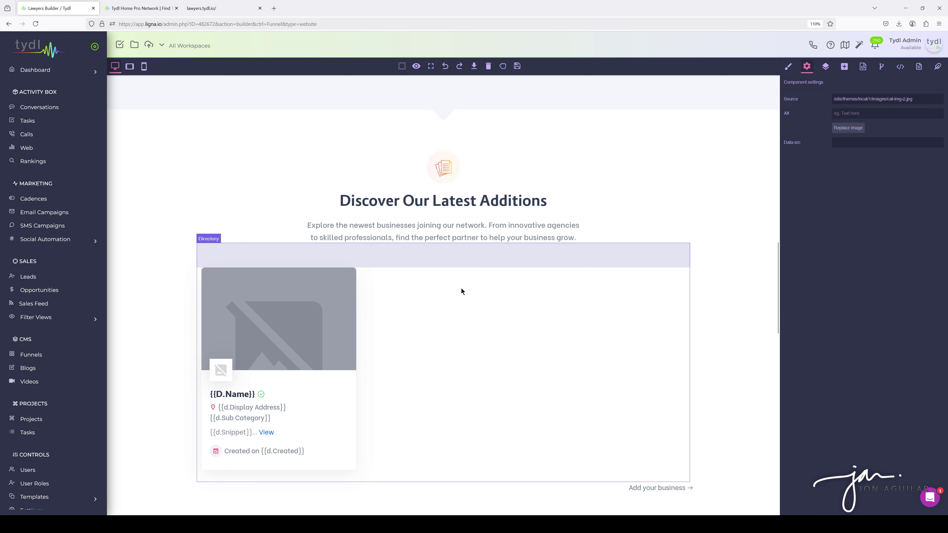
scroll(478, 299, down, 1)
scroll(507, 234, up, 1)
scroll(428, 261, down, 3)
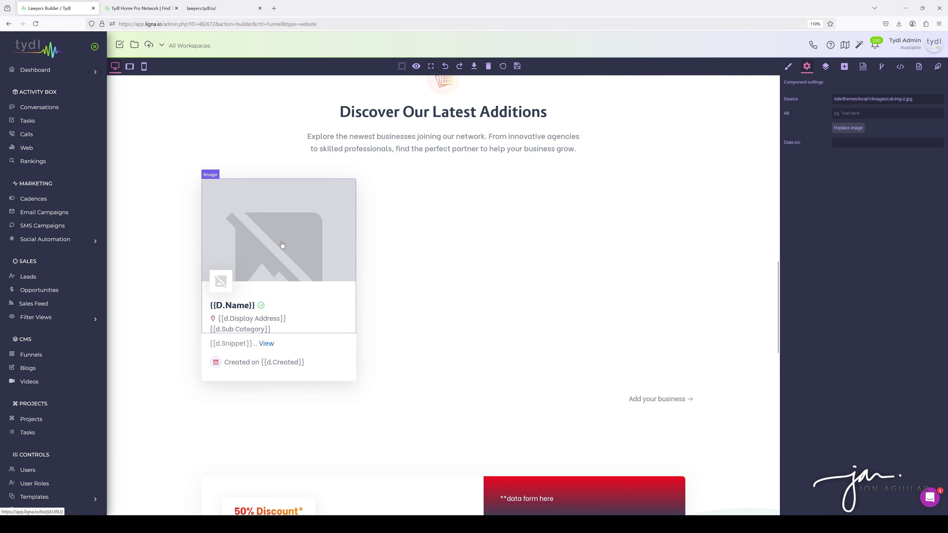
click(271, 221)
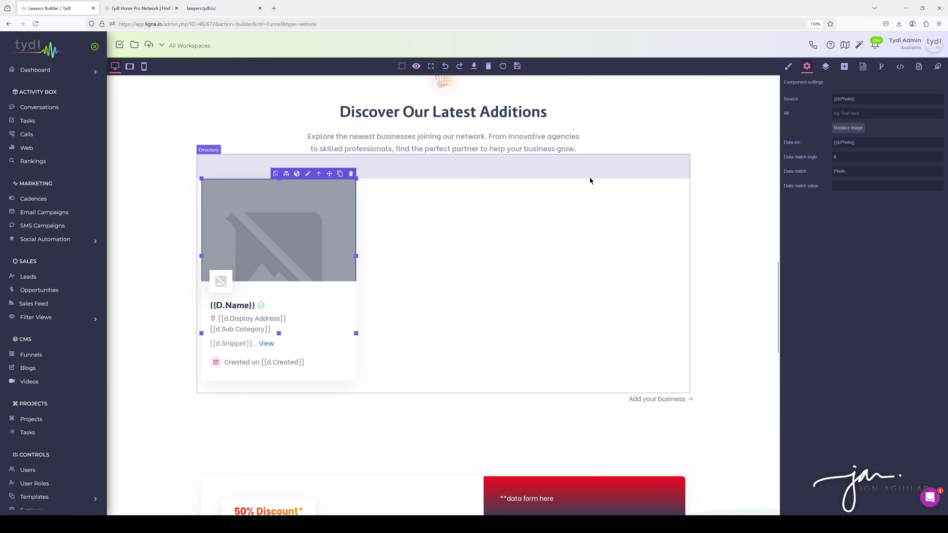
click(825, 67)
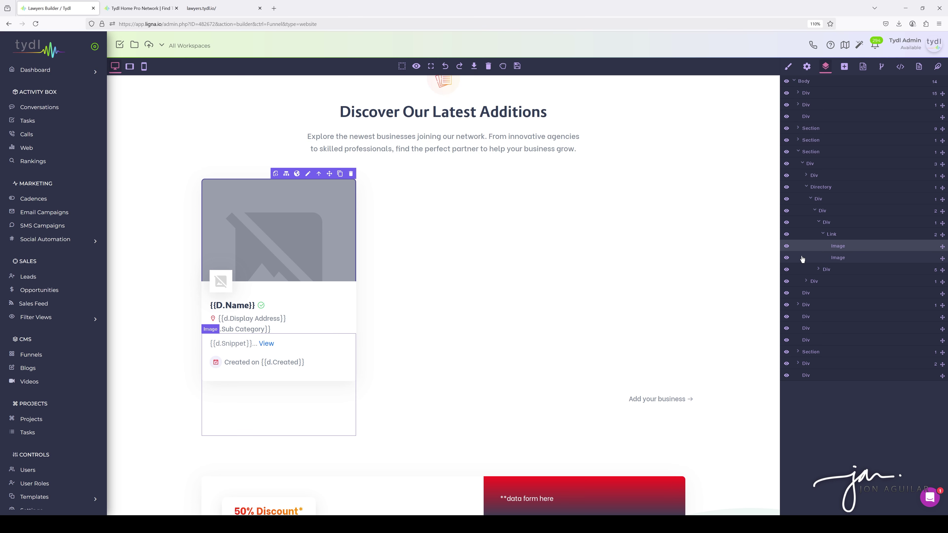
click(786, 258)
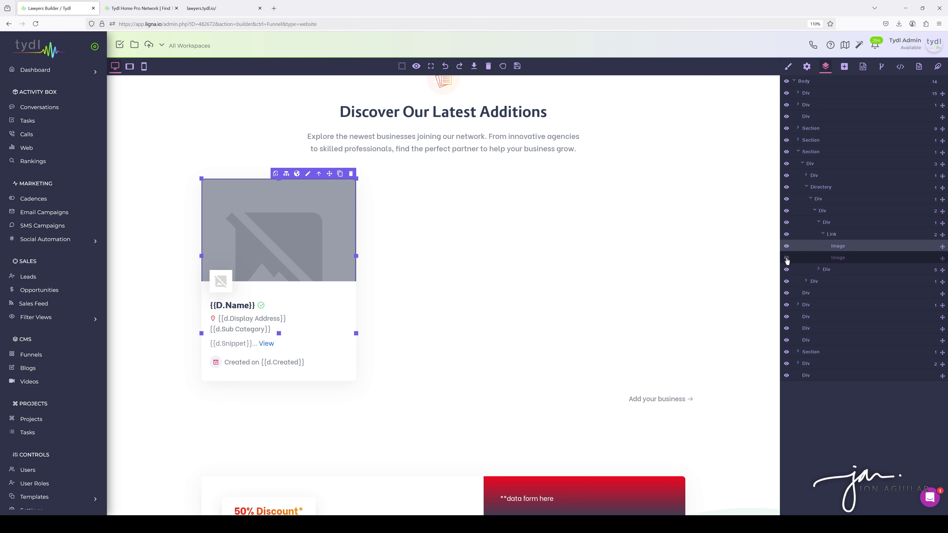
click(786, 259)
Compare the two image layers in the listing card's link by selecting each of them in turn.
click(838, 257)
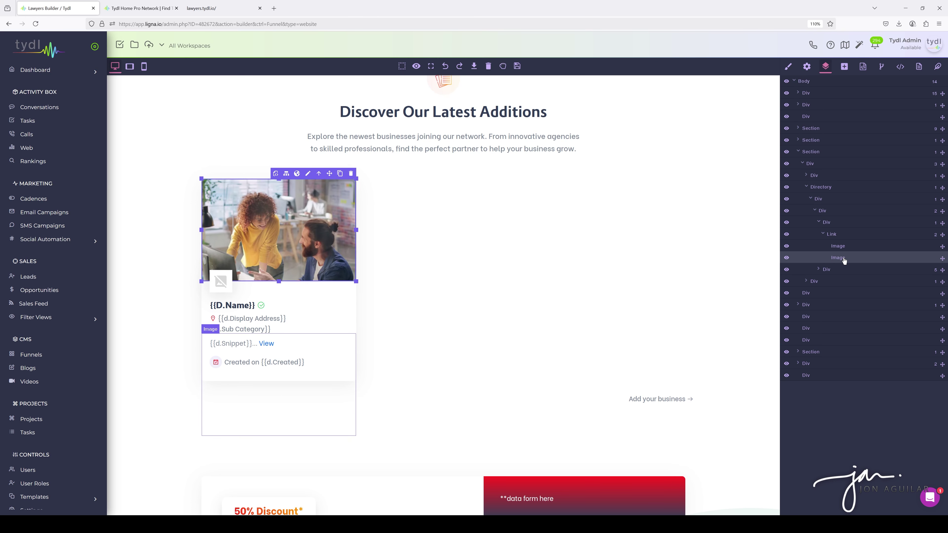
click(839, 249)
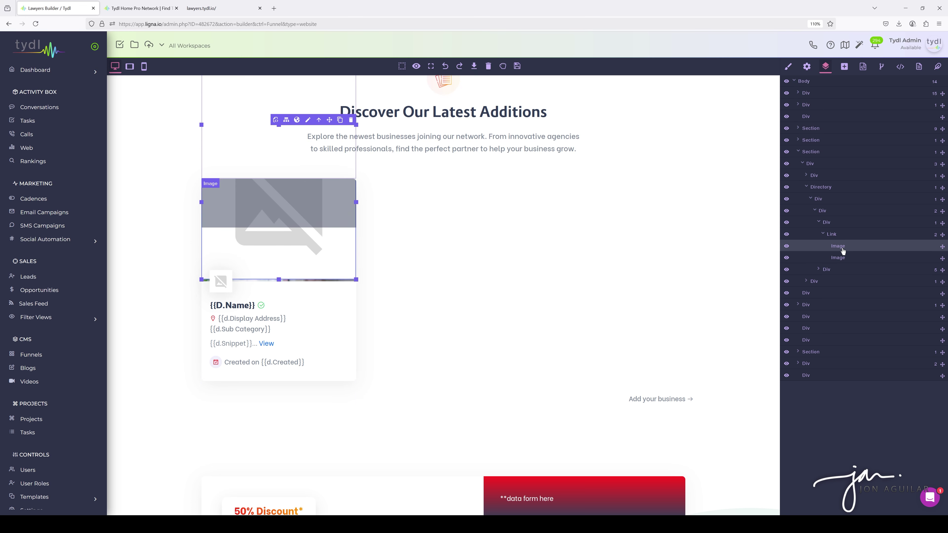
click(840, 258)
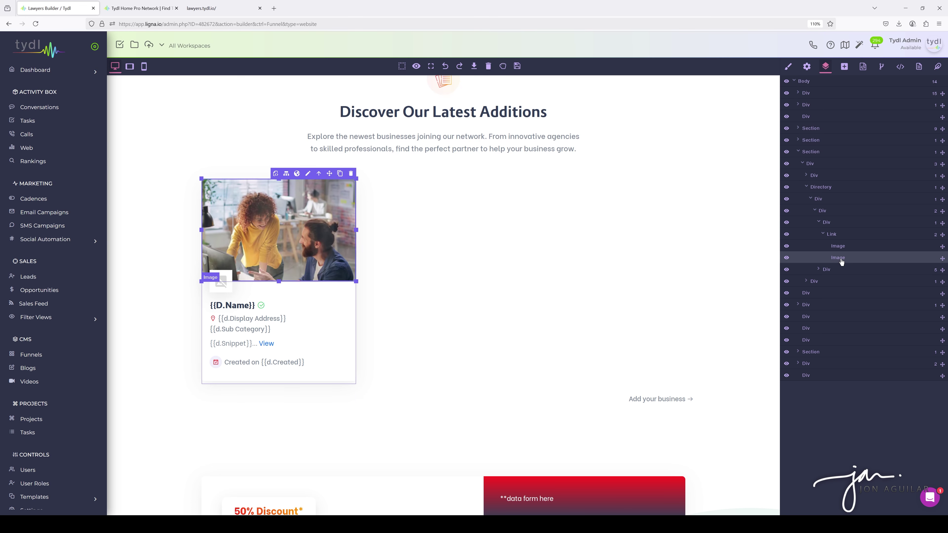
click(842, 249)
click(840, 258)
click(842, 249)
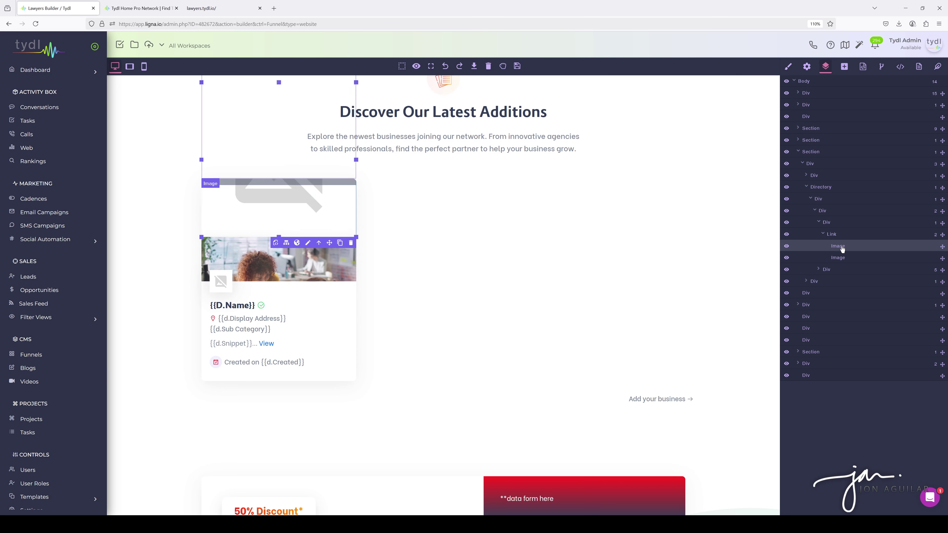
click(841, 259)
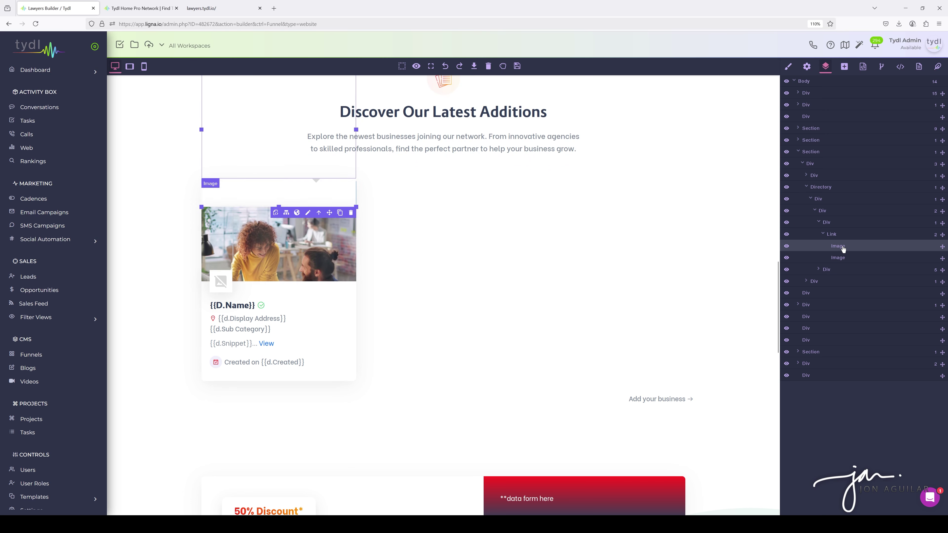
click(841, 247)
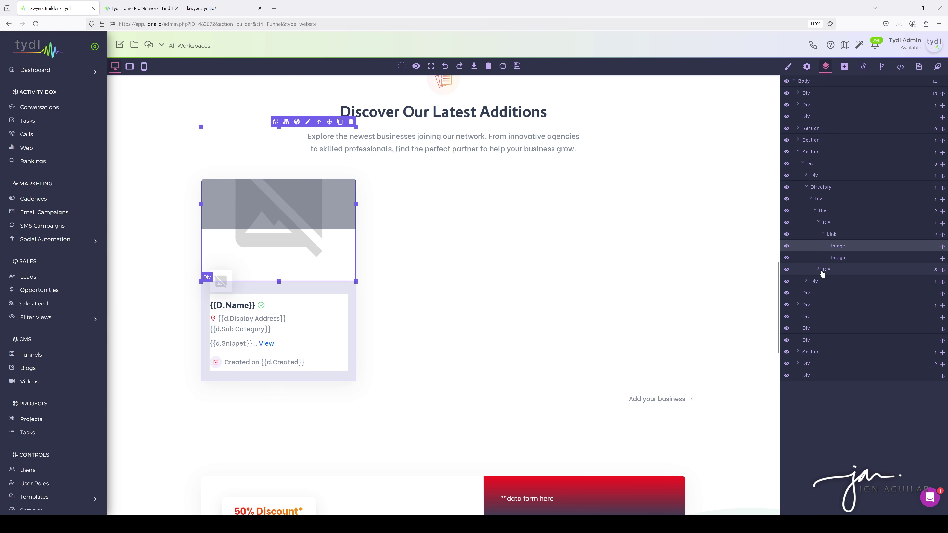
Replace the listing card's second image layer, the default banner, with default_image.jpg from the lawyers folder.
click(838, 258)
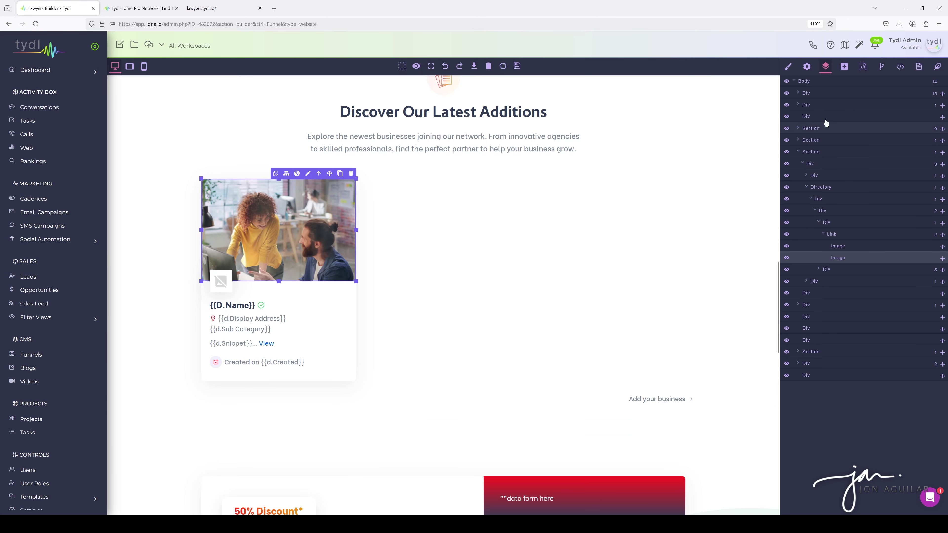
click(806, 67)
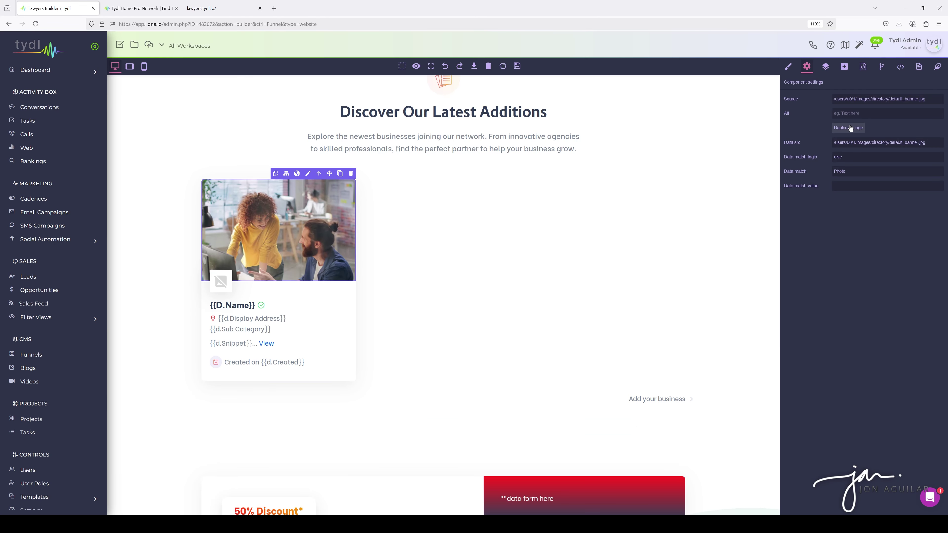
click(848, 127)
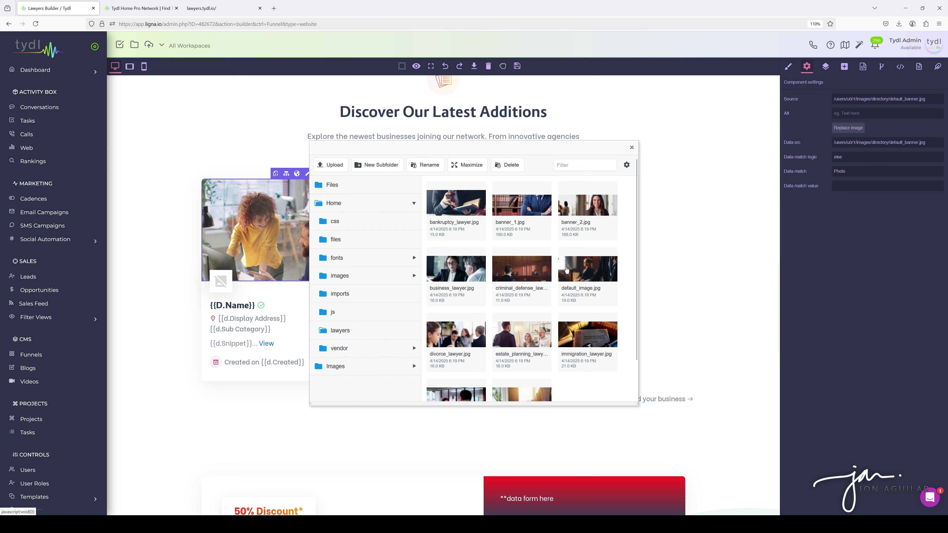
click(590, 277)
click(377, 167)
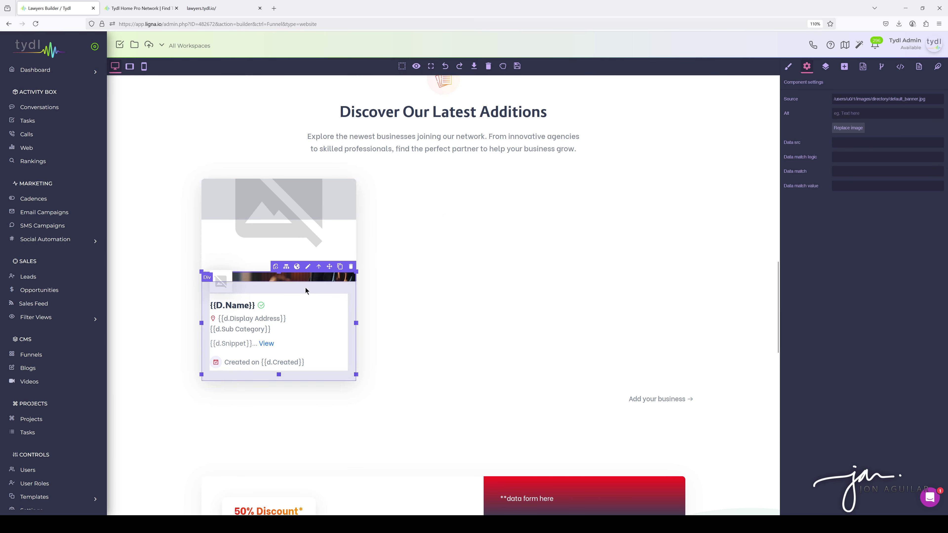
Select the Directory block under Discover Our Latest Additions and examine its HTML code and component settings.
click(823, 67)
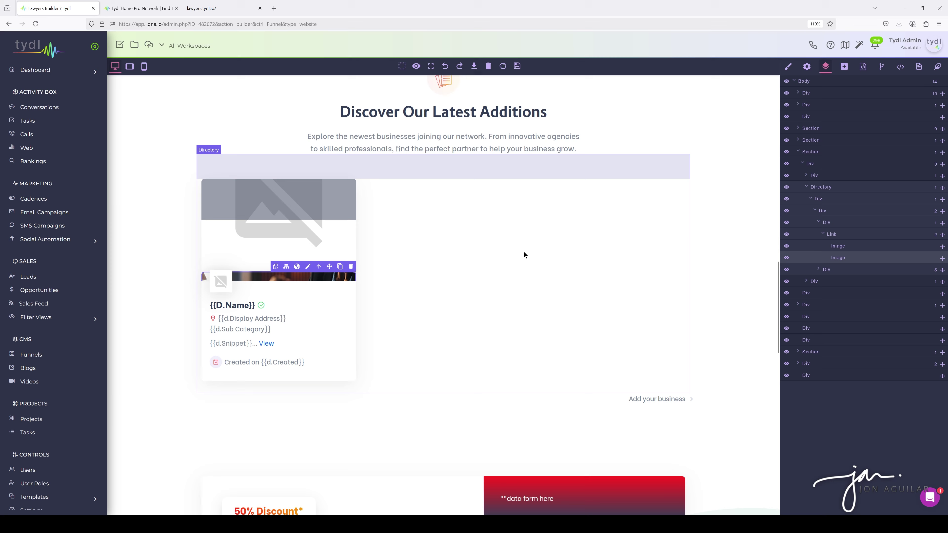
click(394, 193)
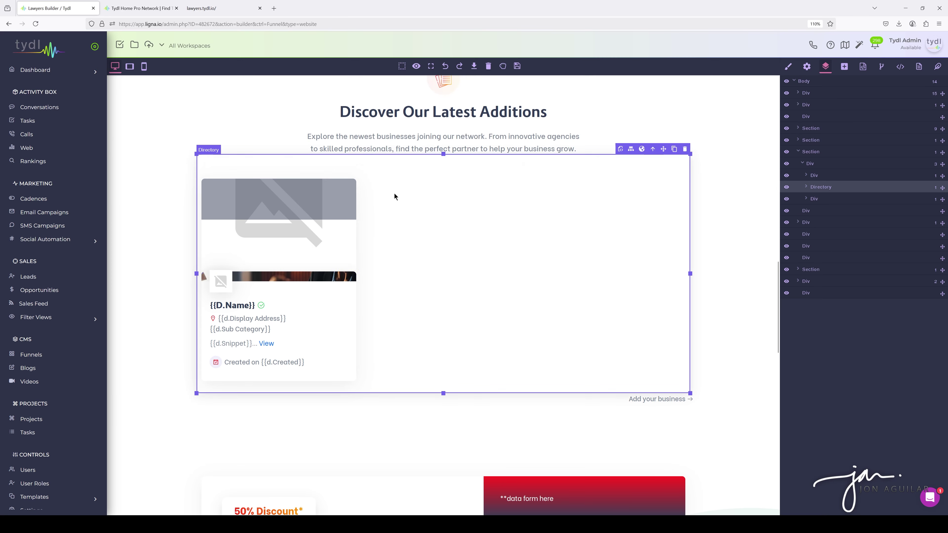
click(899, 67)
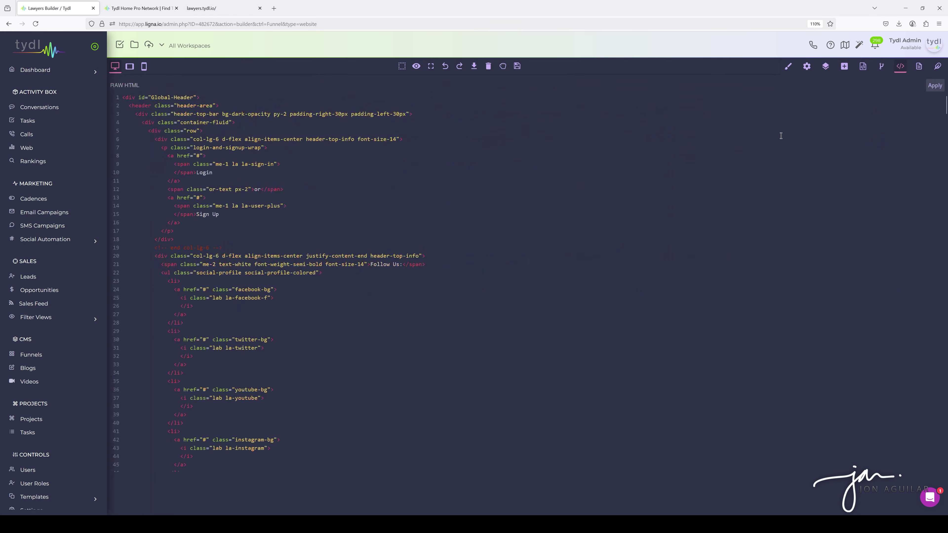
click(900, 68)
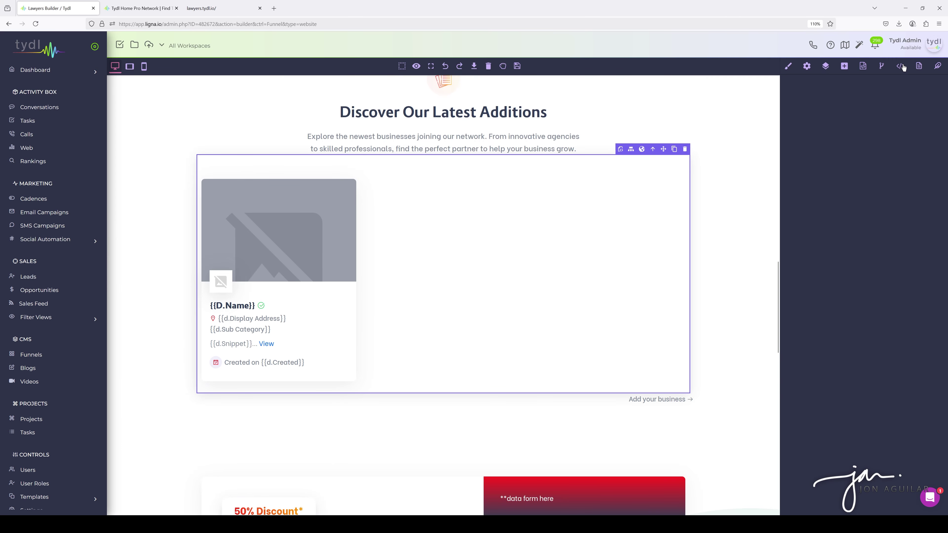
click(862, 66)
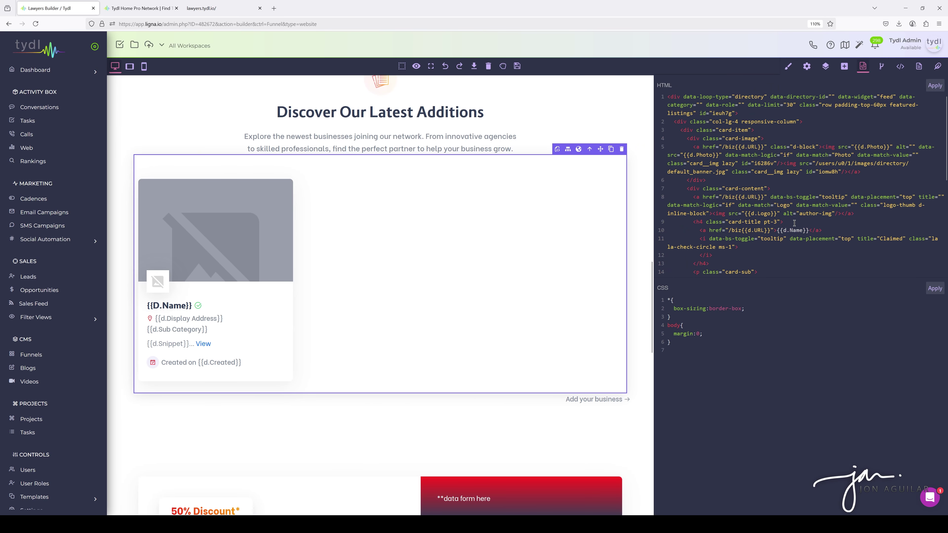
scroll(787, 138, down, 5)
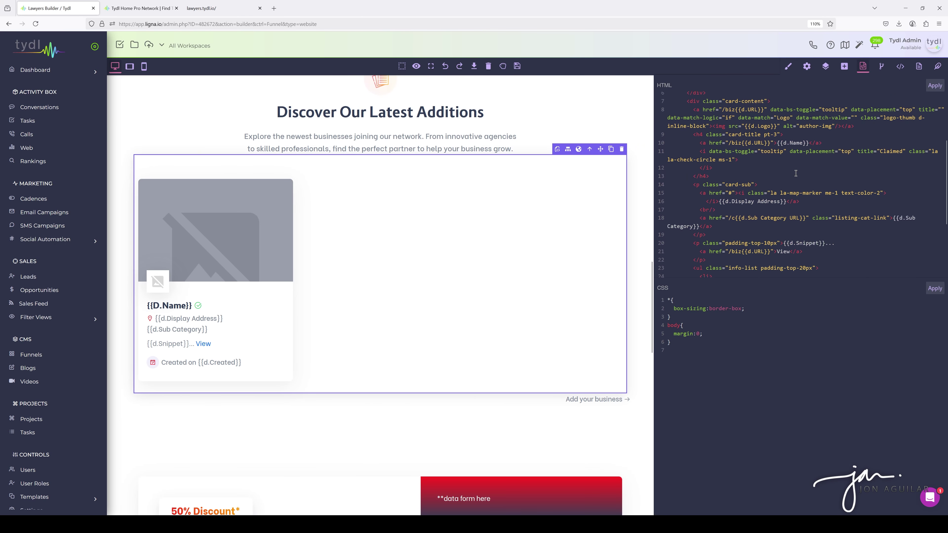
scroll(800, 190, down, 2)
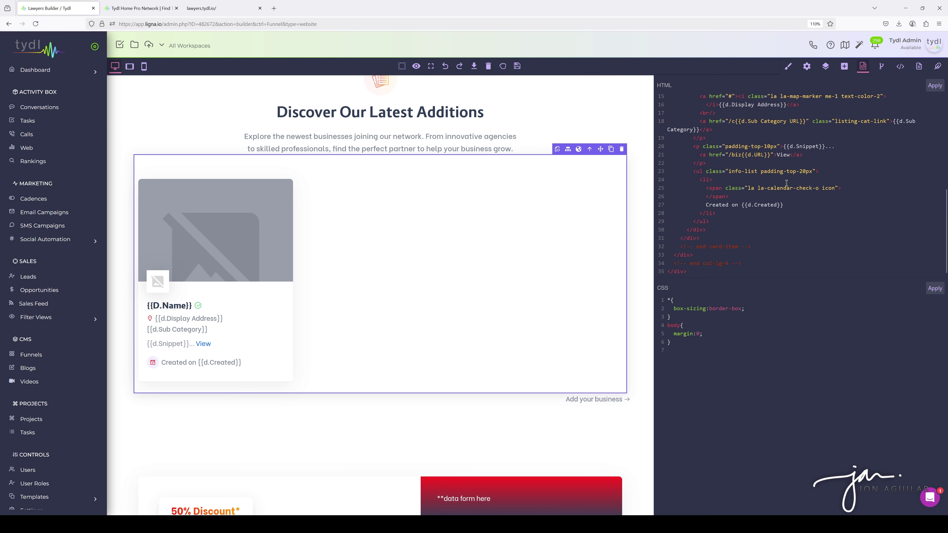
scroll(772, 209, up, 8)
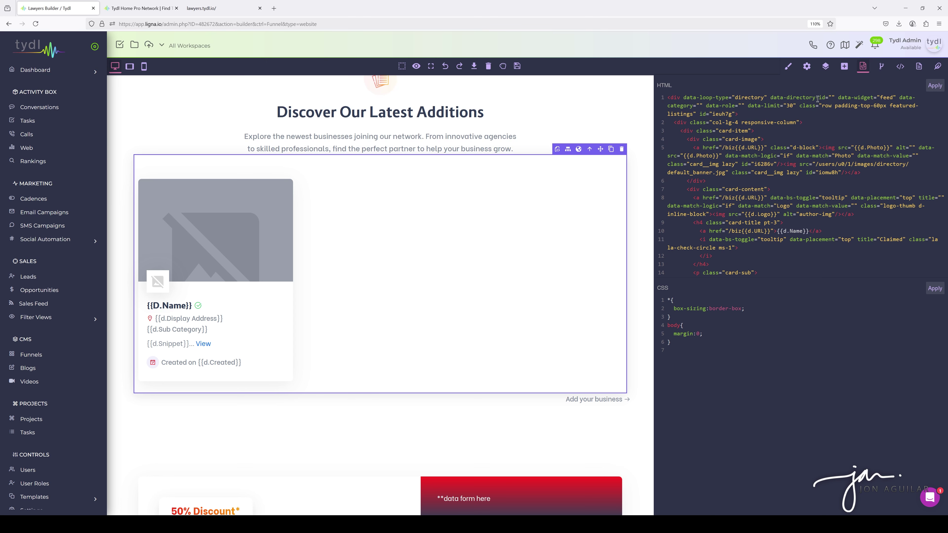
click(806, 66)
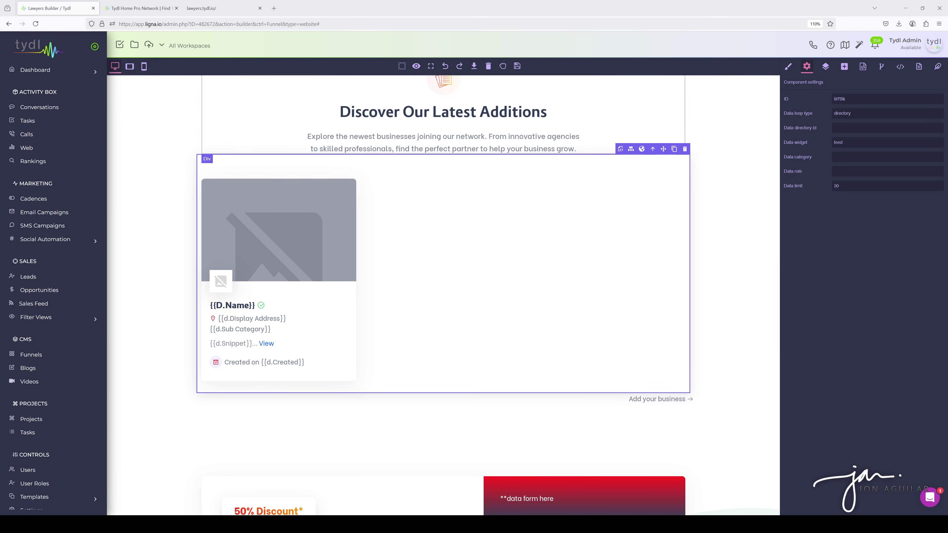
Try the Request Demo form in the data form placeholder of the Kids Day section and look over its fields.
scroll(443, 295, down, 3)
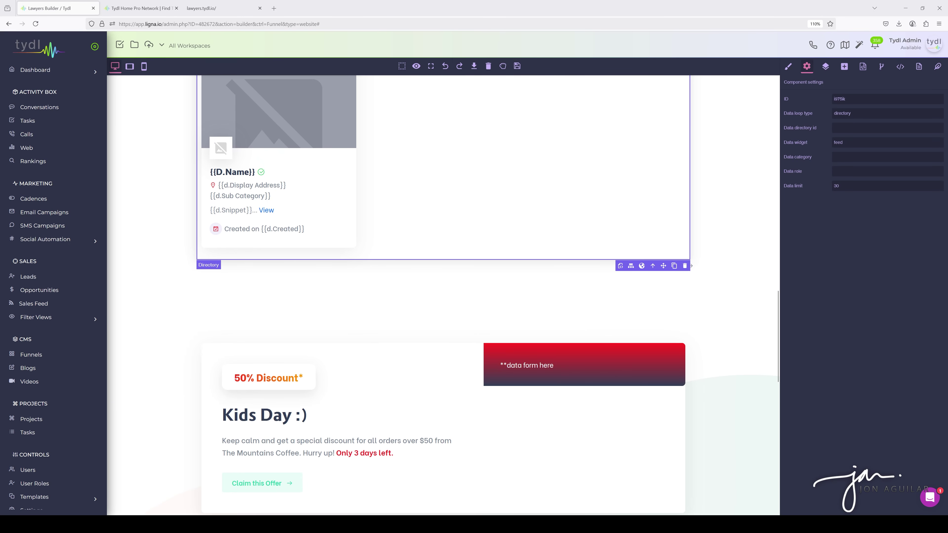
scroll(581, 261, down, 4)
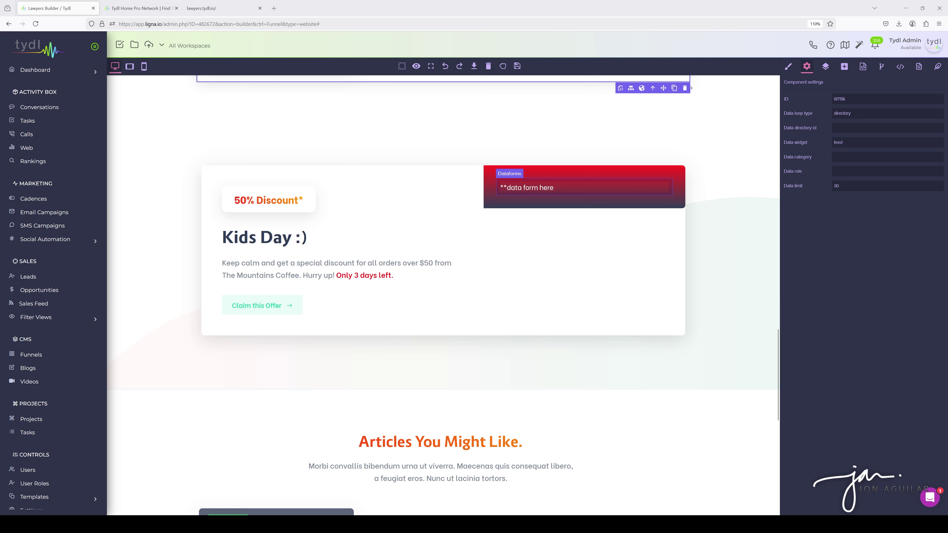
click(538, 185)
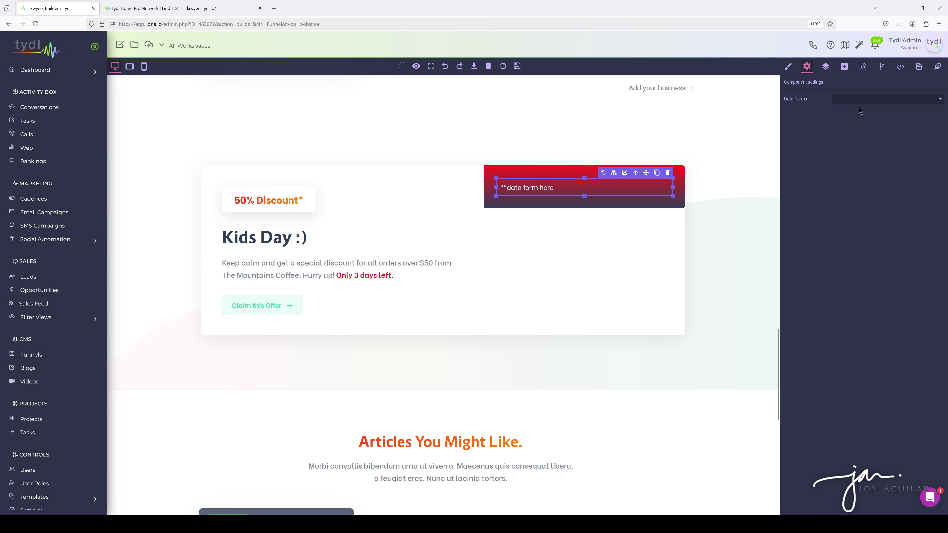
click(853, 154)
scroll(594, 246, down, 2)
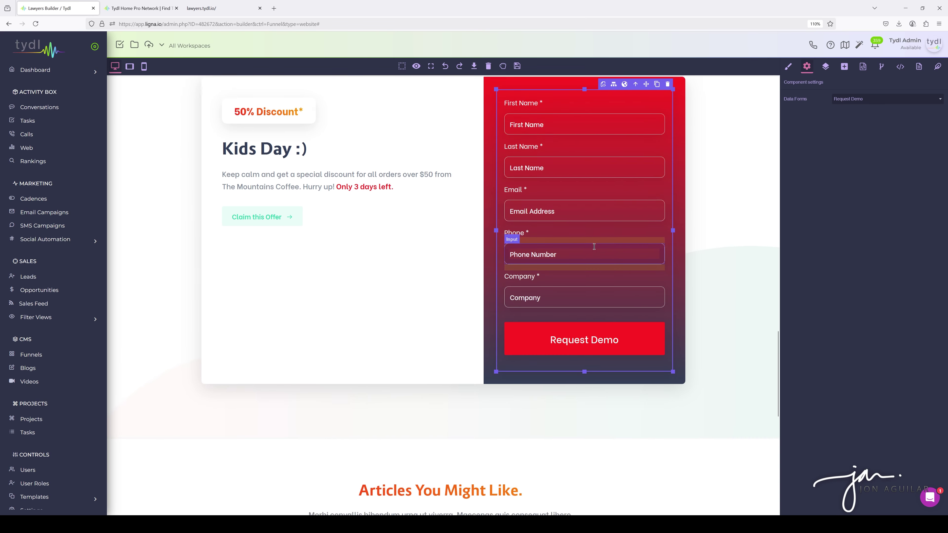
scroll(594, 246, down, 2)
scroll(601, 249, up, 3)
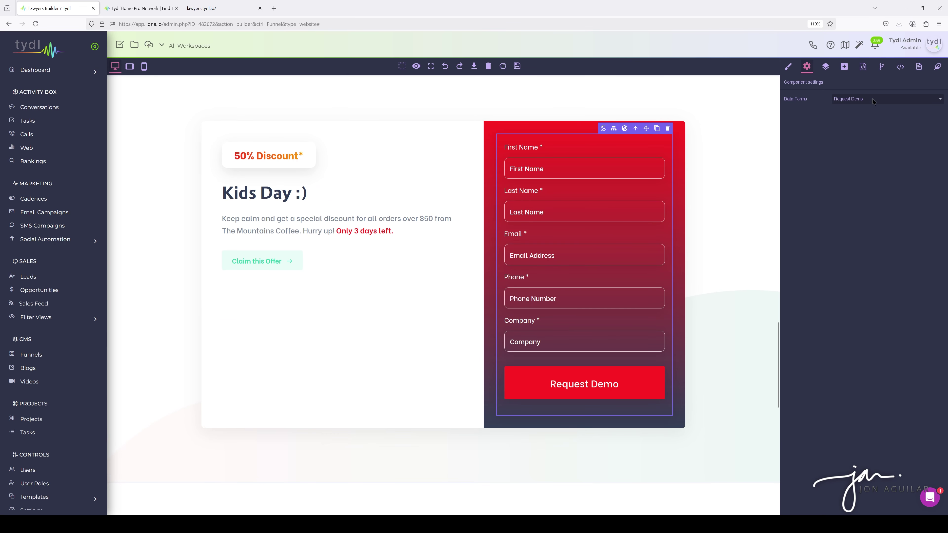
Try the Home Improvement Network form in the Kids Day section and look through its fields.
click(876, 108)
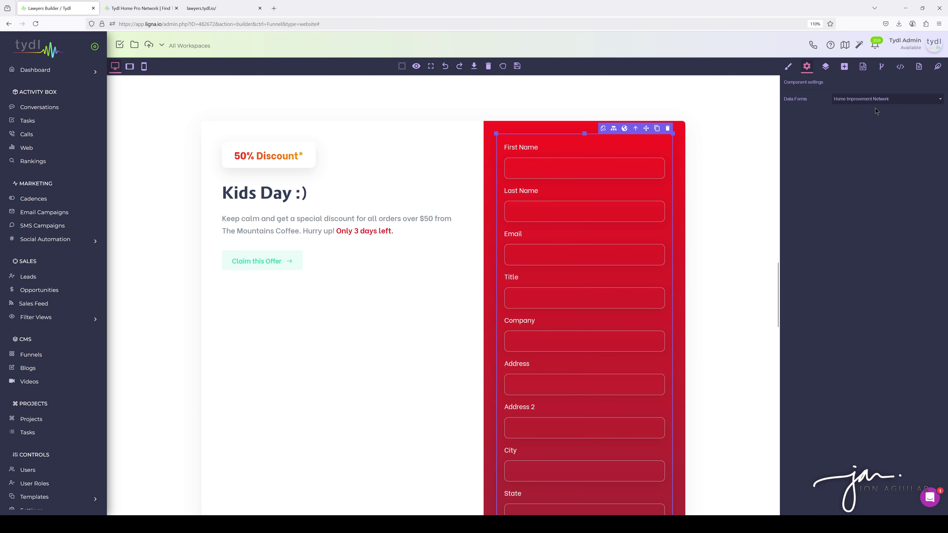
scroll(634, 257, down, 5)
scroll(633, 257, down, 3)
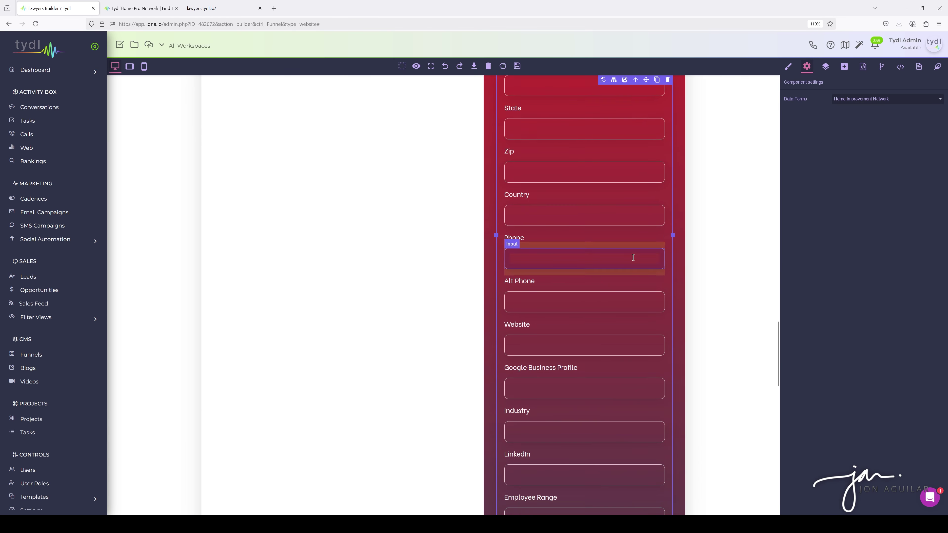
scroll(634, 262, up, 12)
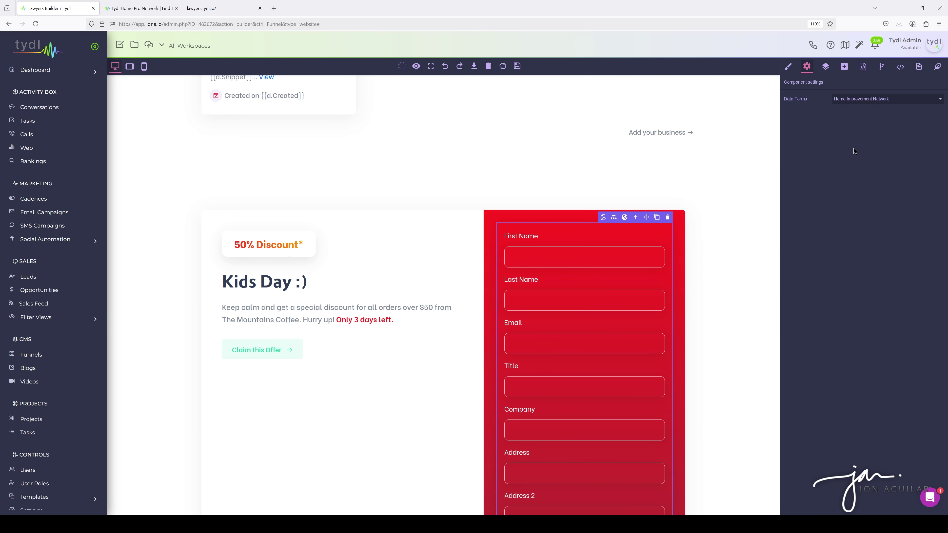
Set the Kids Day section's data form to Tydl Contractors - Free Estimate, check its fields, save the page and reload the builder.
key(Down)
scroll(634, 188, down, 2)
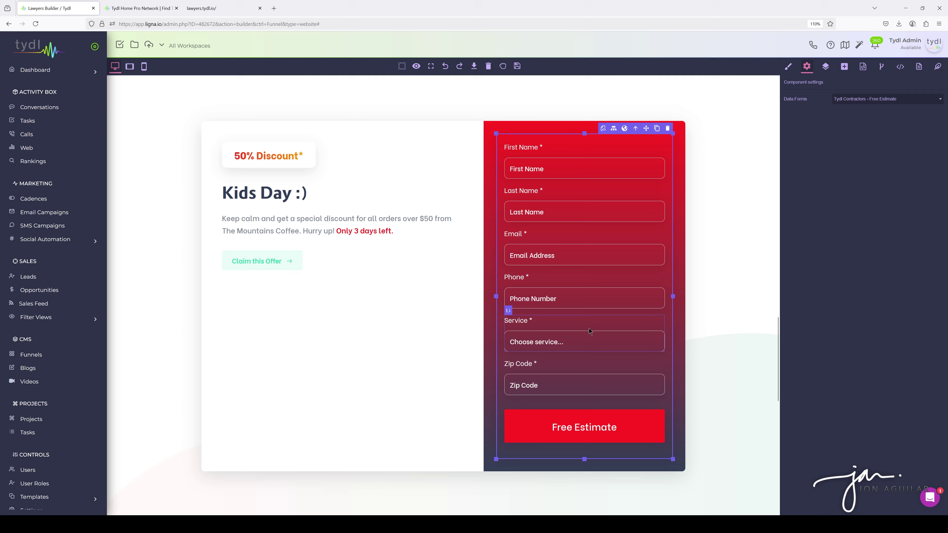
scroll(587, 326, down, 1)
scroll(516, 127, up, 3)
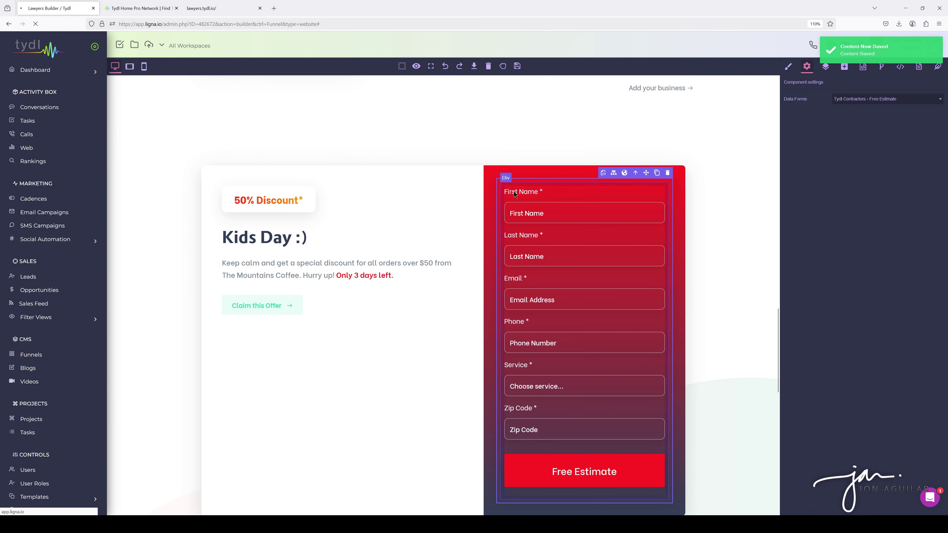
key(F5)
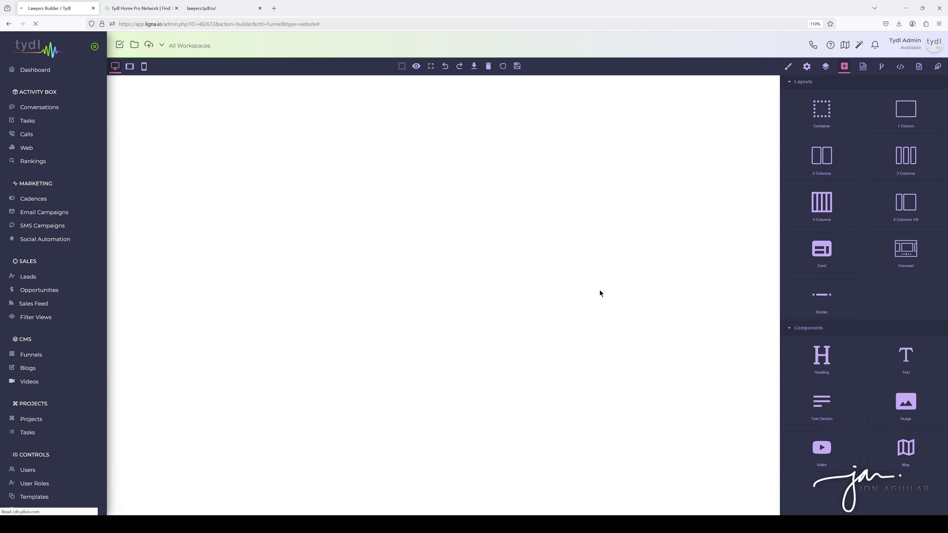
Reload the live lawyers.tydl.io site and review the category cards, the listing images and the Kids Day section's form.
click(240, 11)
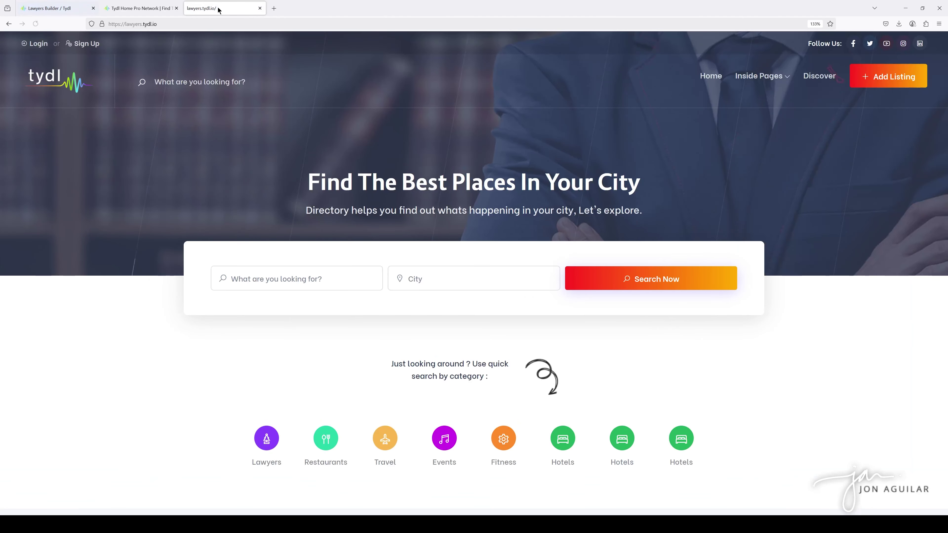
key(F5)
scroll(793, 317, down, 15)
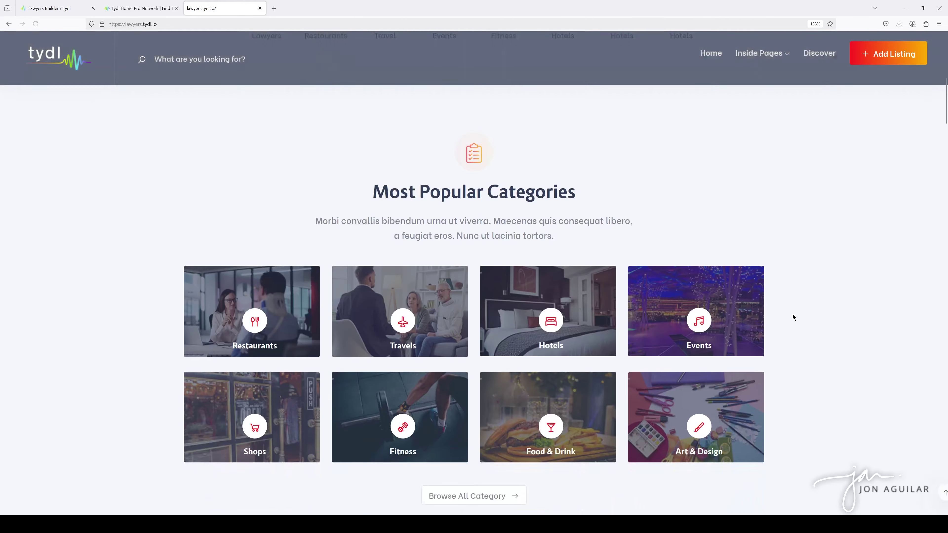
scroll(792, 315, down, 20)
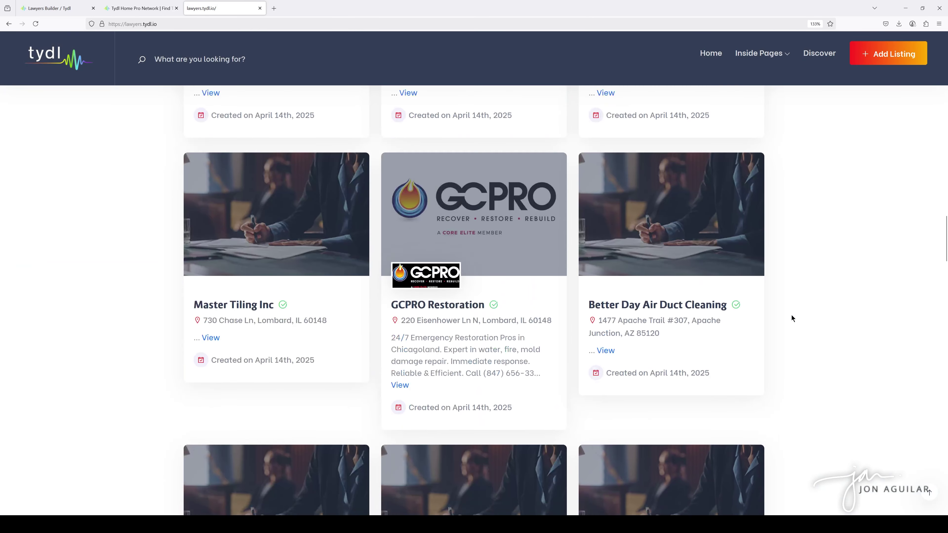
scroll(788, 318, down, 5)
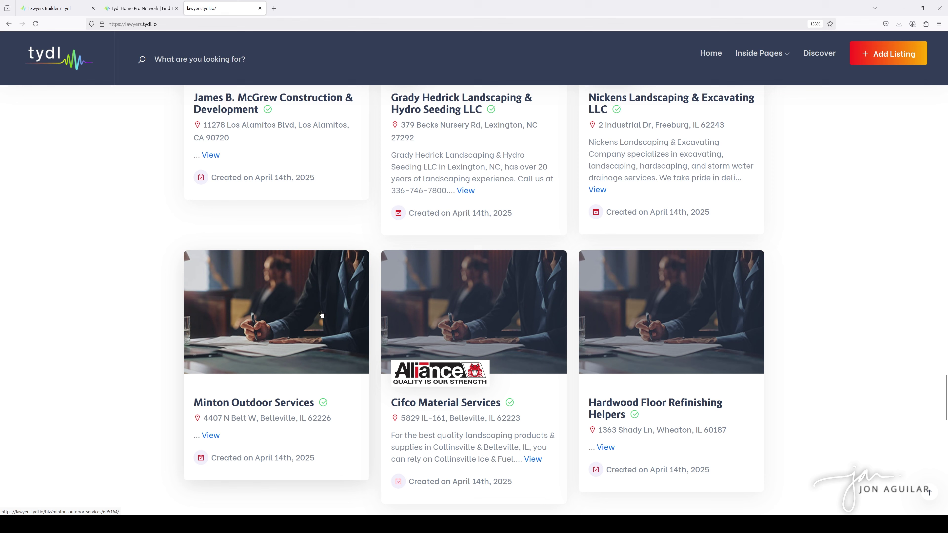
scroll(780, 317, down, 10)
scroll(776, 316, up, 5)
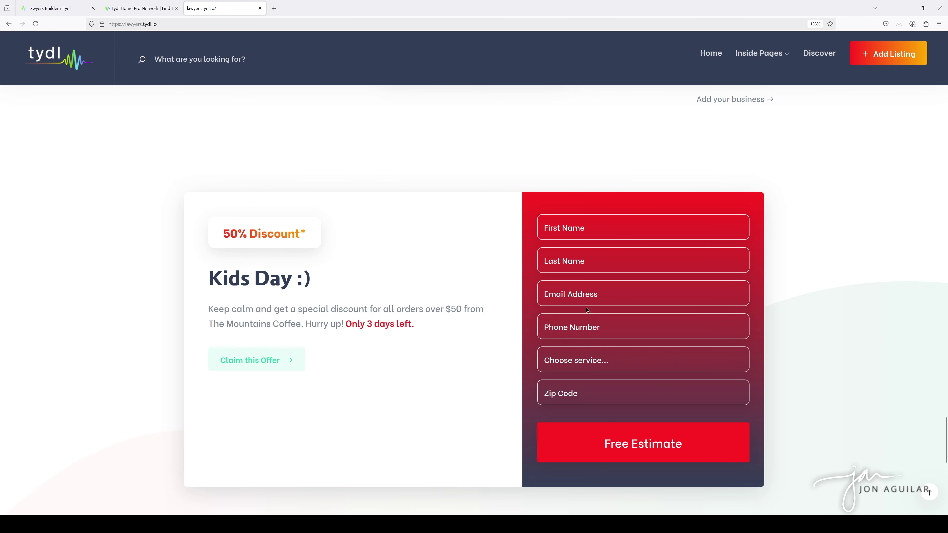
scroll(670, 336, down, 3)
scroll(650, 334, up, 4)
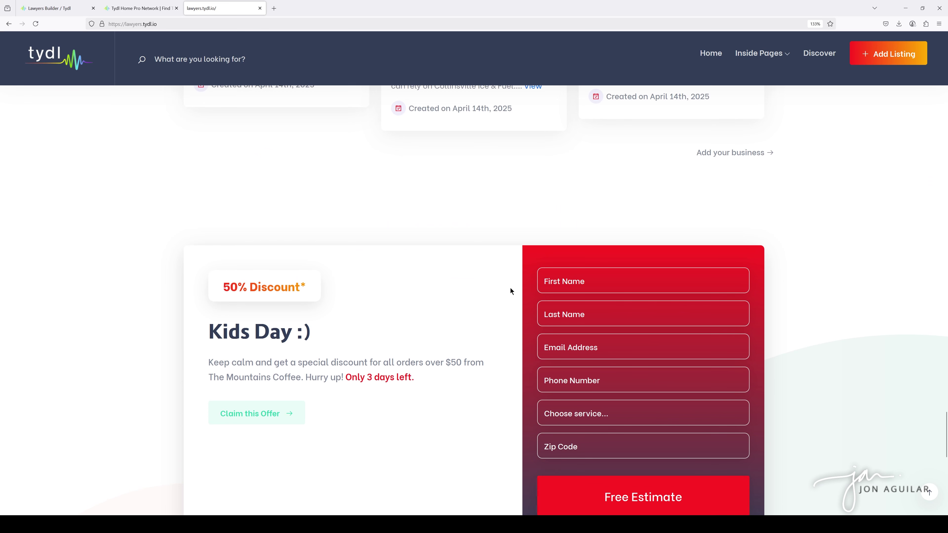
scroll(508, 289, down, 4)
scroll(499, 289, up, 3)
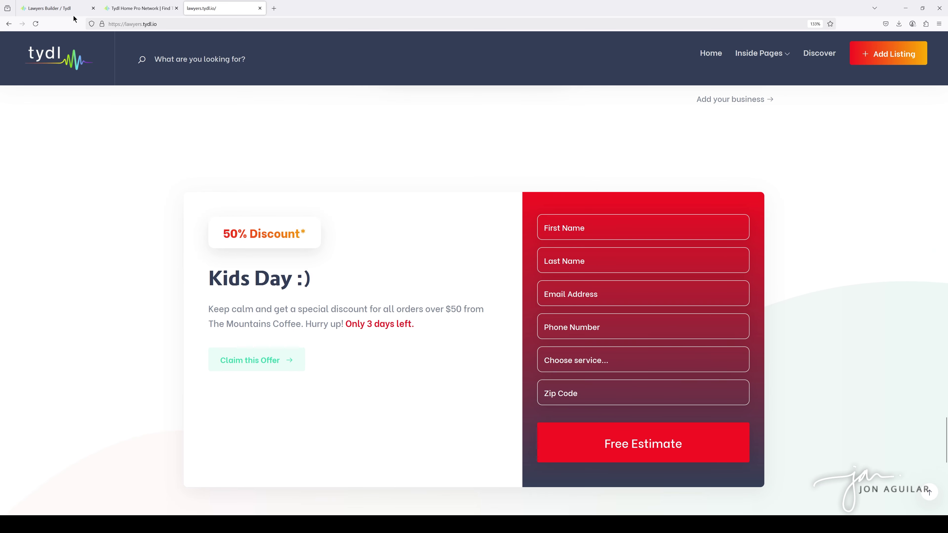
Return to the Lawyers builder and open the component settings of the Kids Day section's existing data form.
click(70, 8)
scroll(552, 313, down, 10)
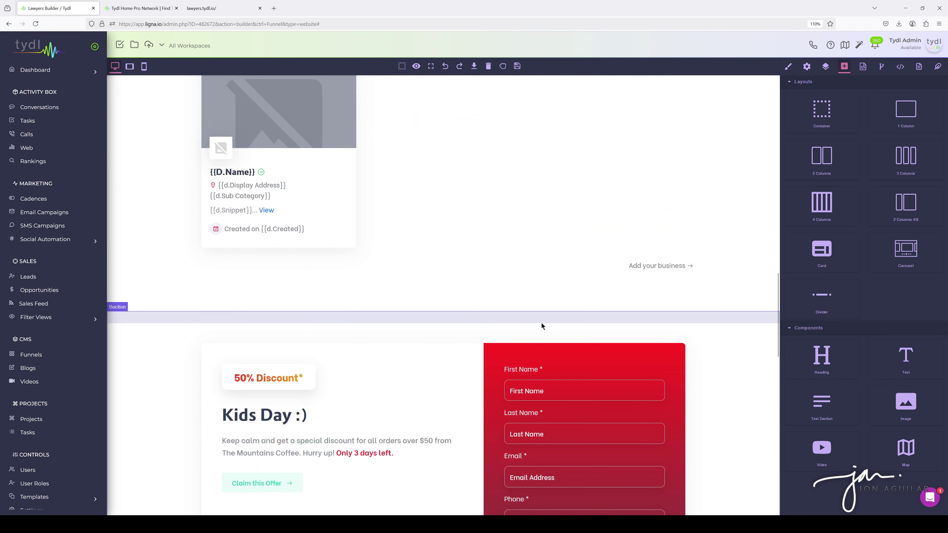
scroll(542, 326, down, 5)
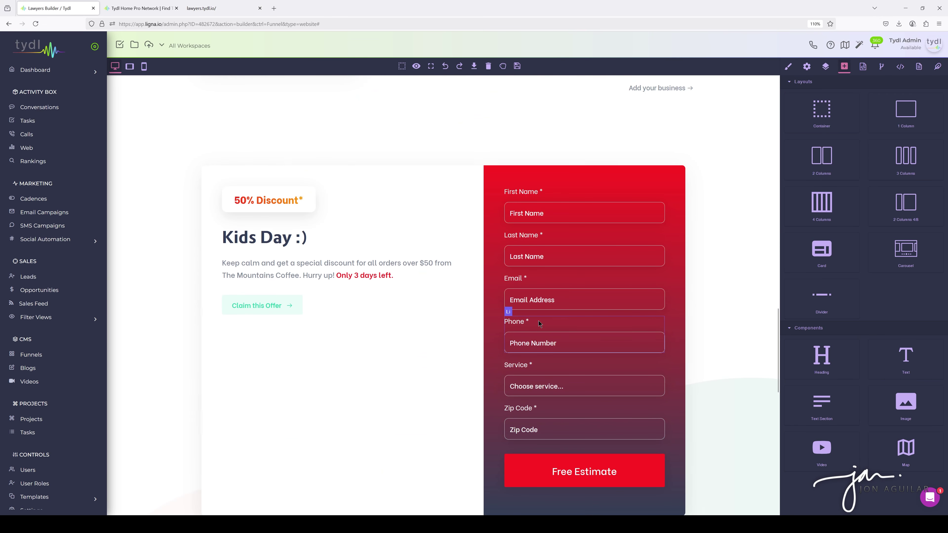
click(500, 183)
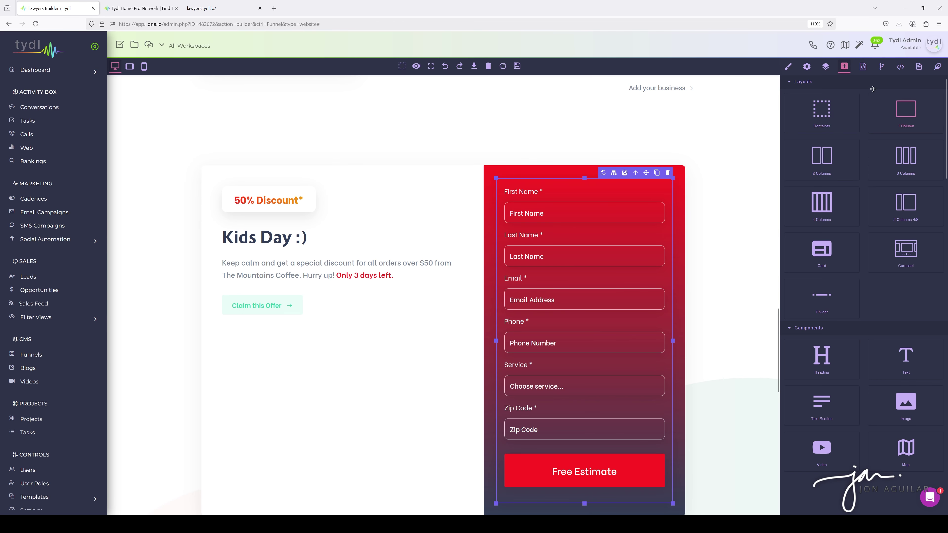
click(807, 66)
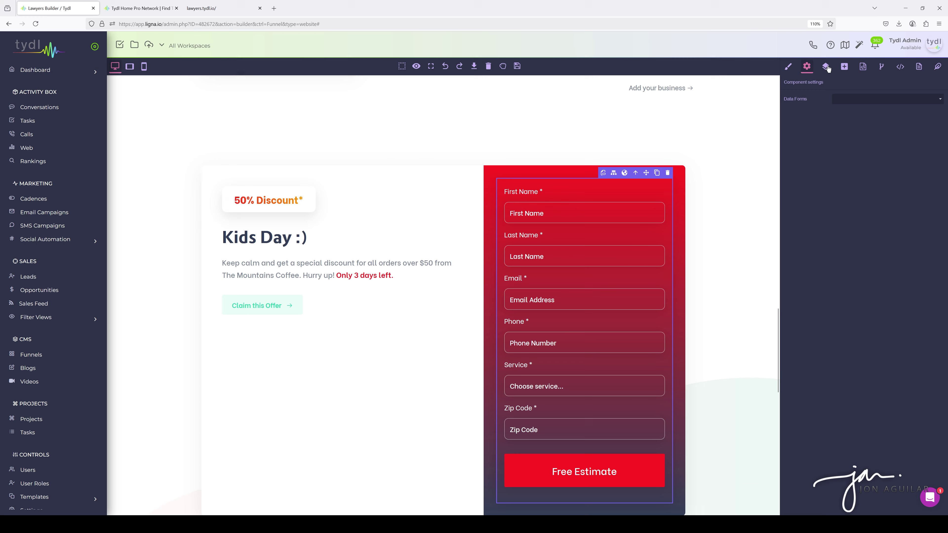
Add a Data Form widget to the Kids Day section between the discount description and the Claim this Offer button.
click(843, 66)
scroll(891, 286, down, 4)
scroll(890, 285, down, 8)
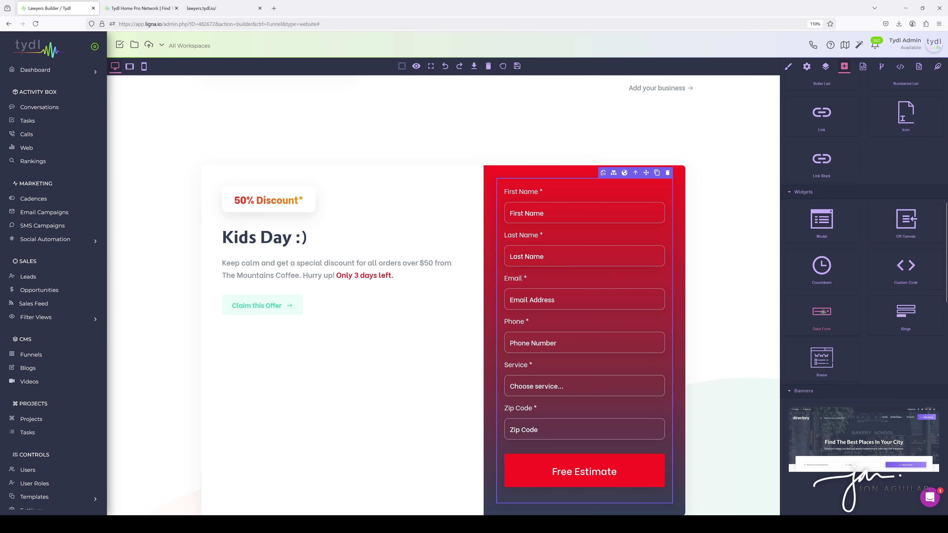
drag(822, 312, 267, 282)
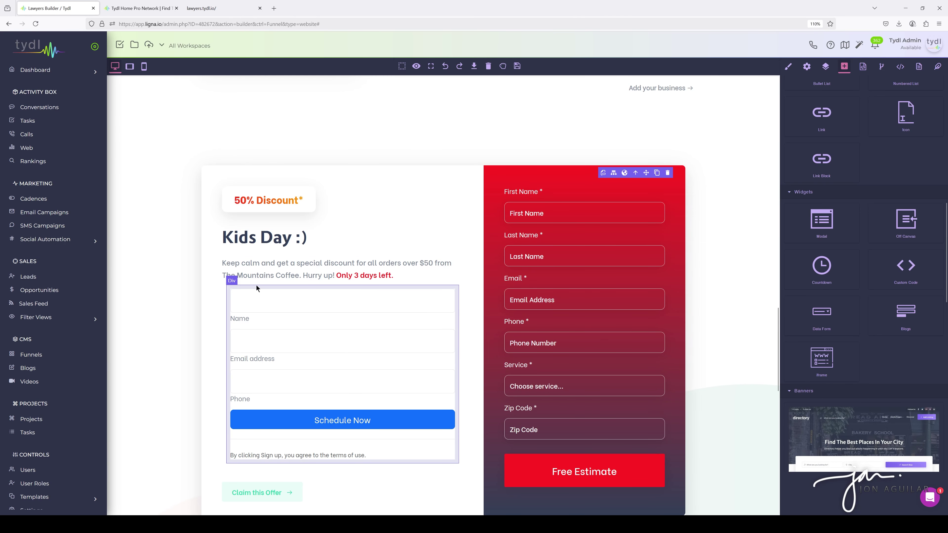
Try the GMAP Automation - Landscapes form in the new data form under the Kids Day text and look through its fields.
click(235, 284)
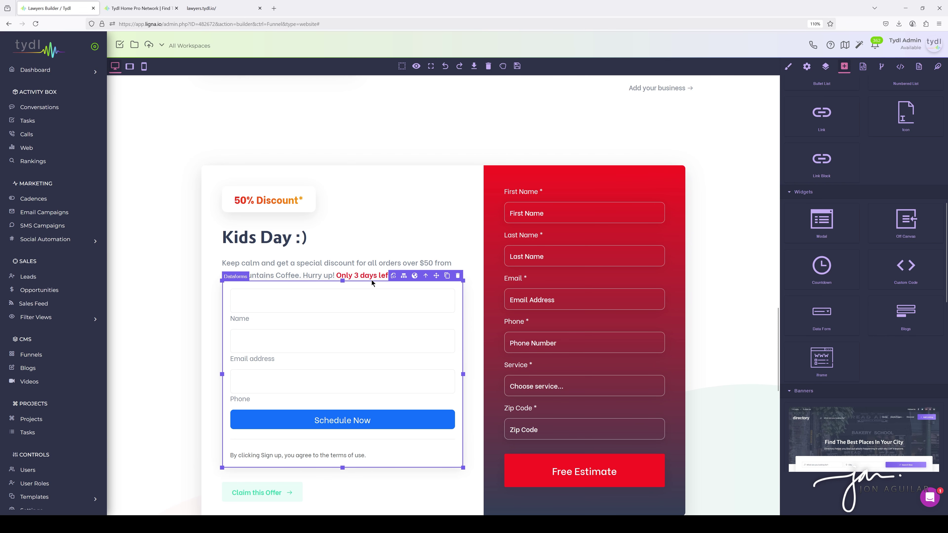
click(807, 68)
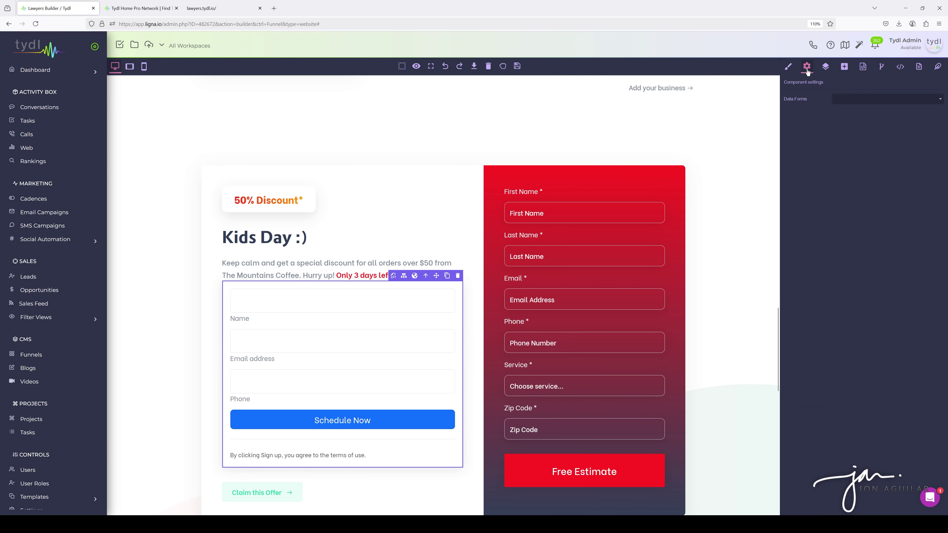
click(851, 130)
scroll(410, 280, down, 7)
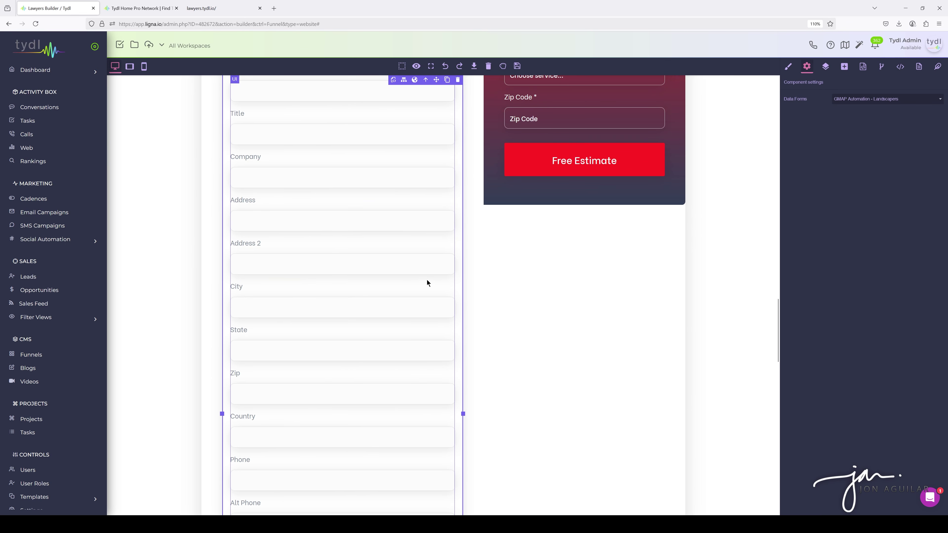
scroll(427, 283, up, 4)
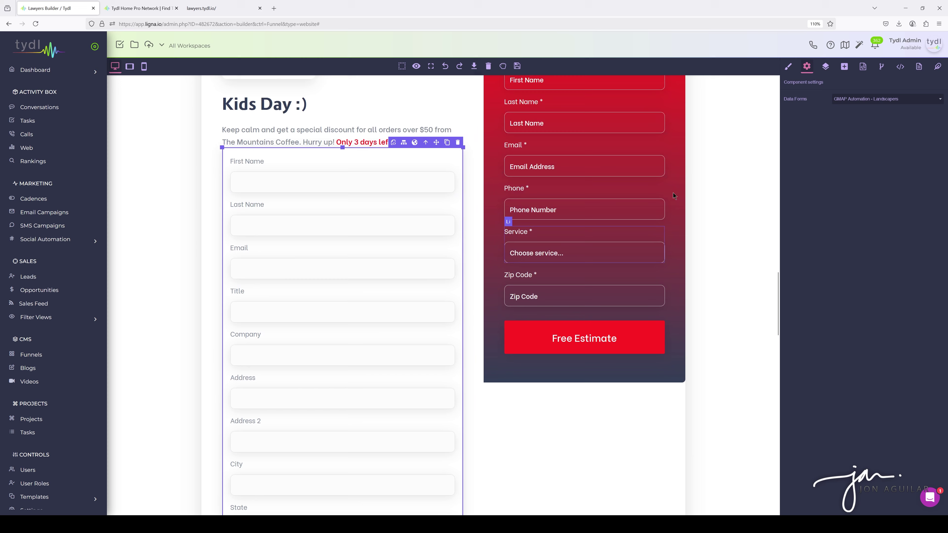
Set the new data form under the Kids Day text to Tydl Contractors - Free Estimate and check its fields.
click(857, 114)
scroll(416, 280, down, 10)
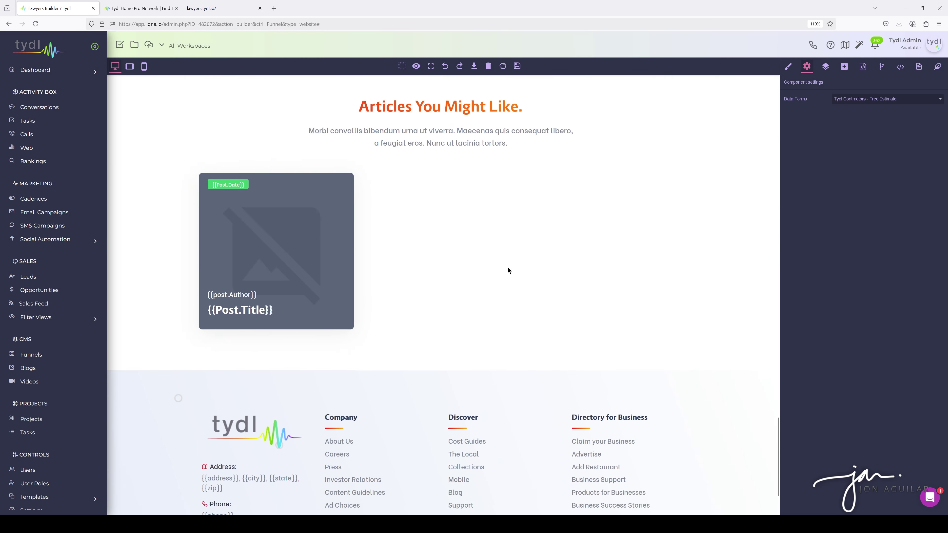
scroll(507, 267, down, 2)
scroll(503, 303, up, 12)
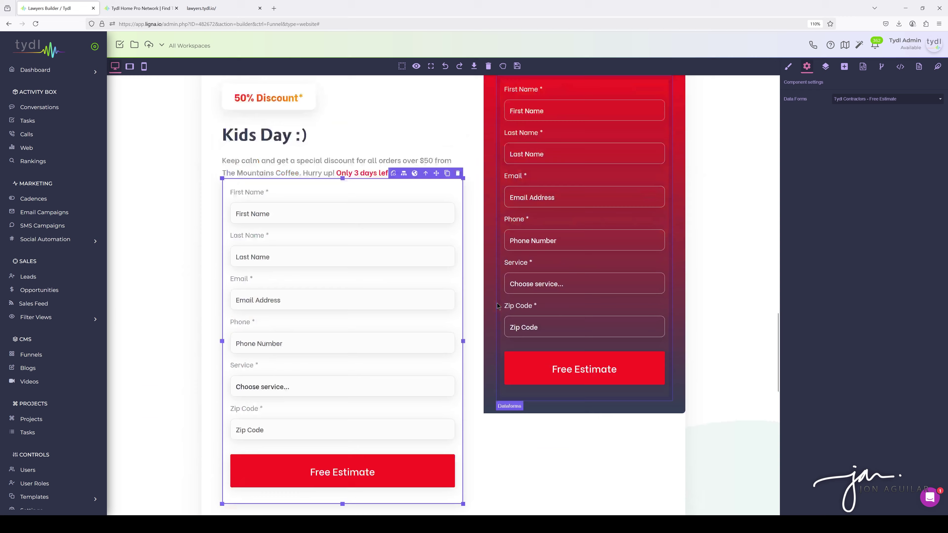
scroll(497, 305, up, 10)
scroll(465, 293, up, 6)
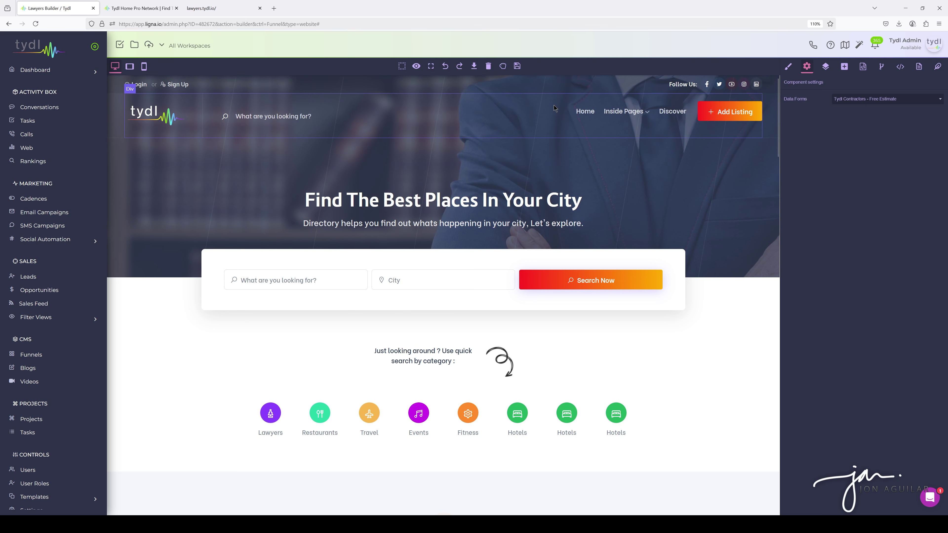
mouse_move(623, 112)
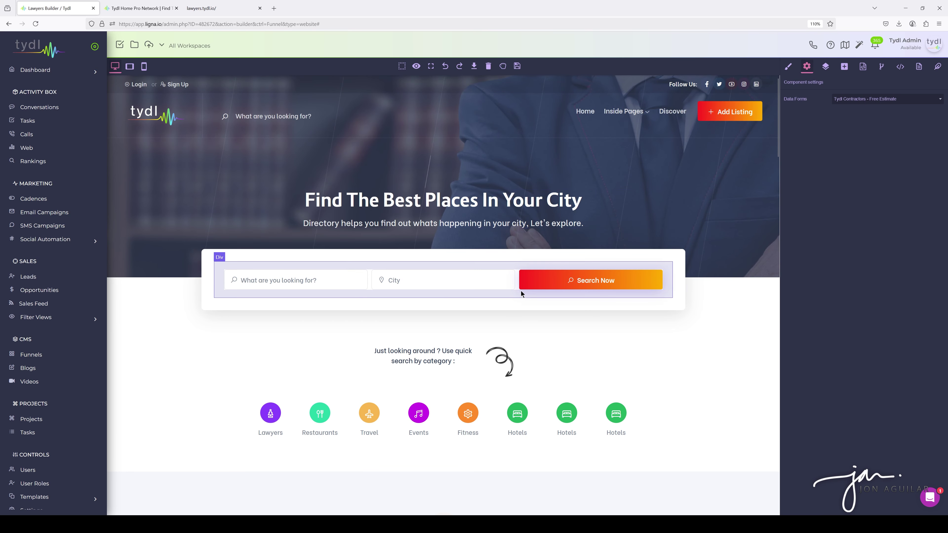
scroll(522, 283, down, 7)
scroll(523, 280, up, 7)
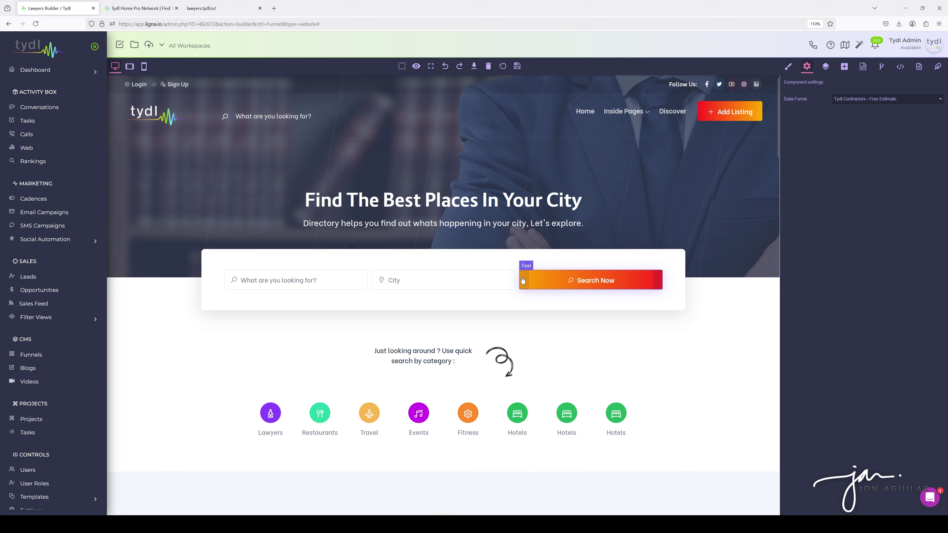